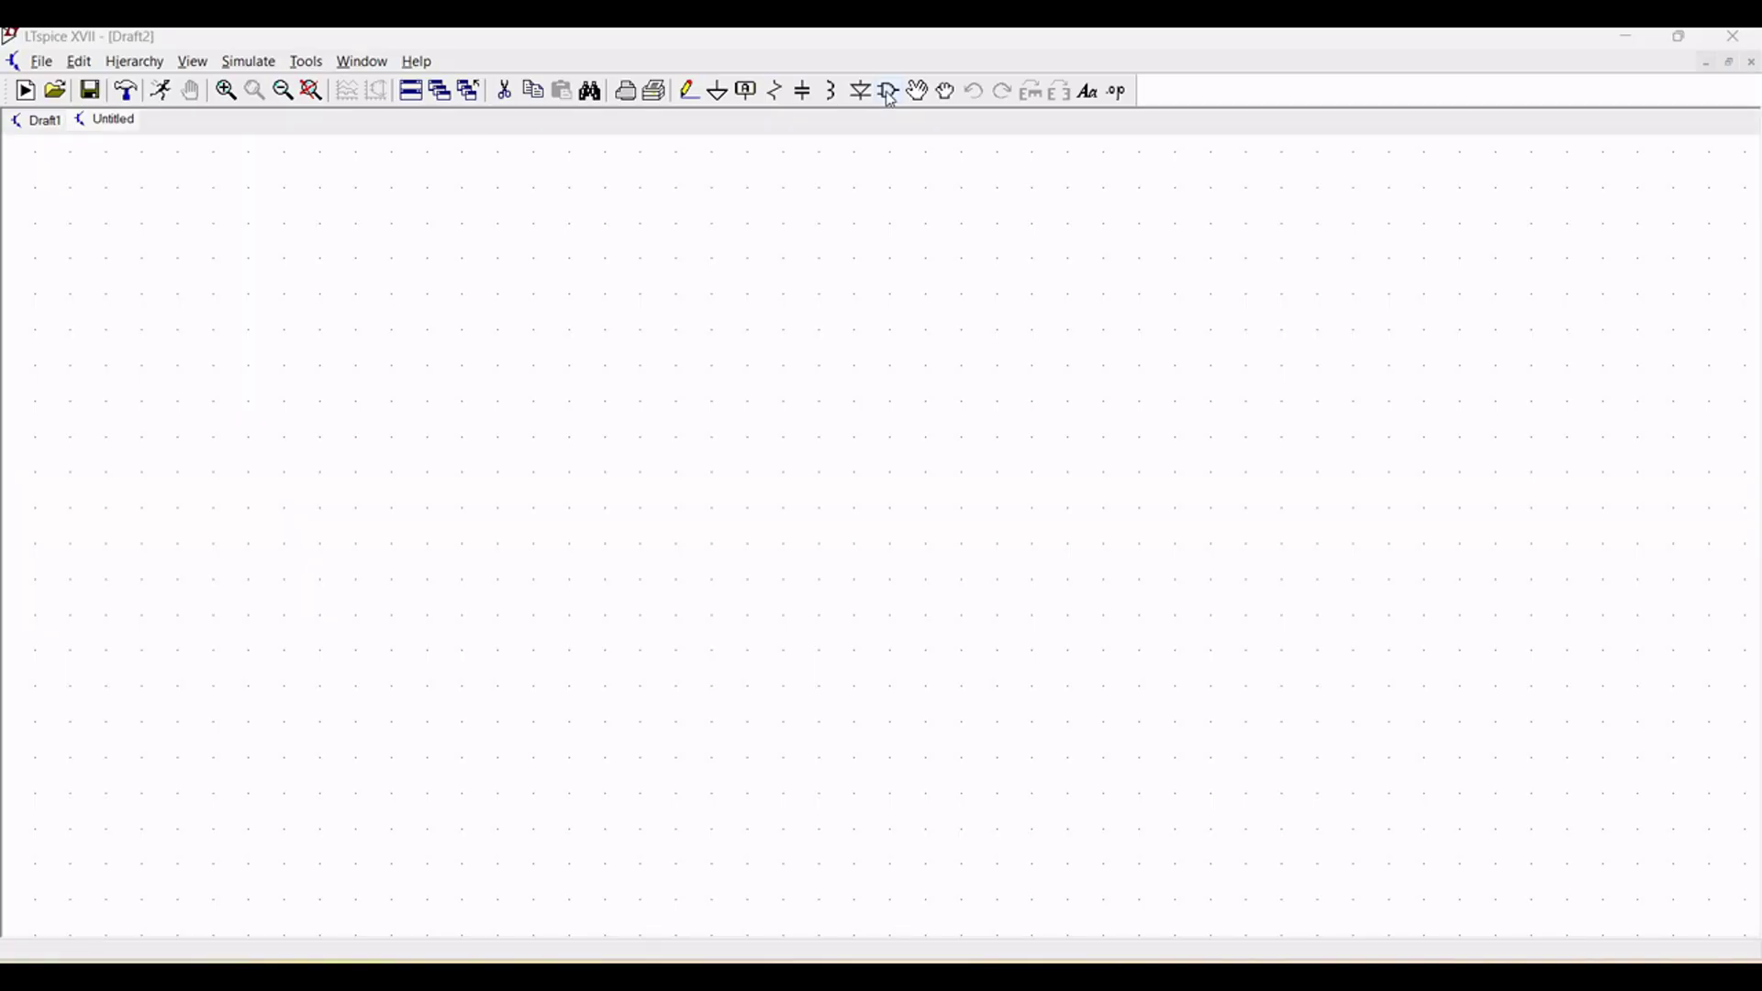
# Place one NPN transistor from the component library on the empty schematic
pyautogui.click(888, 90)
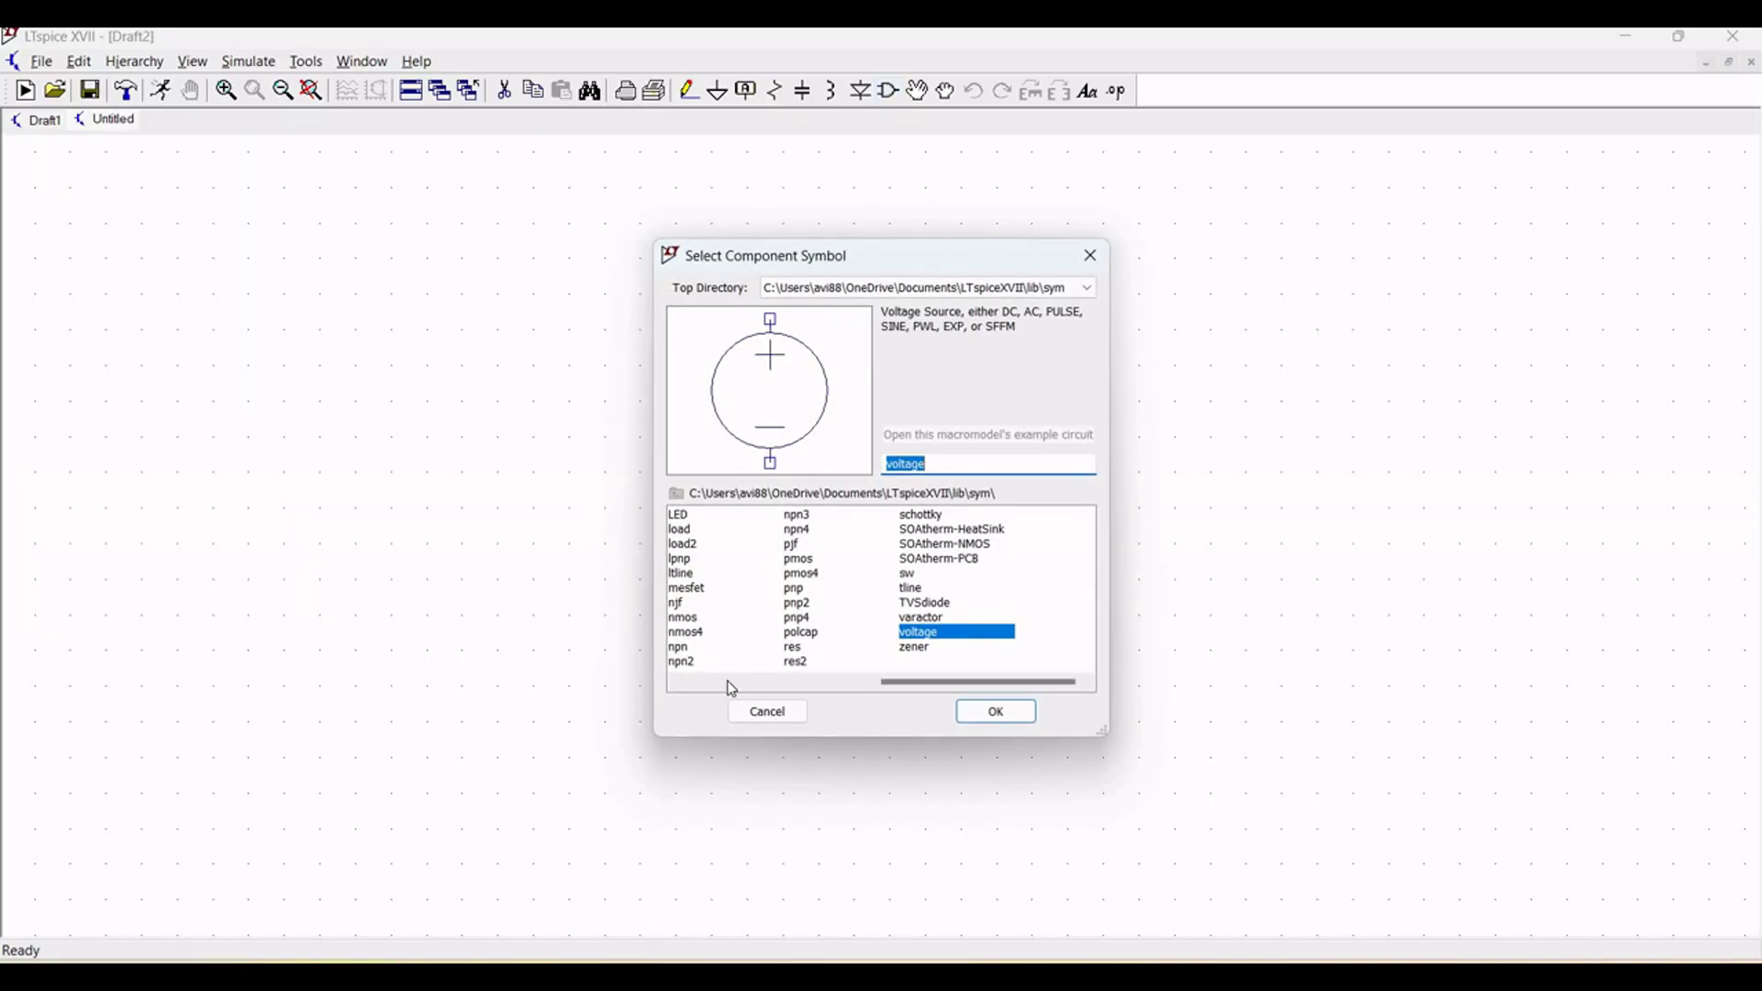
pyautogui.scroll(3, 885, 661)
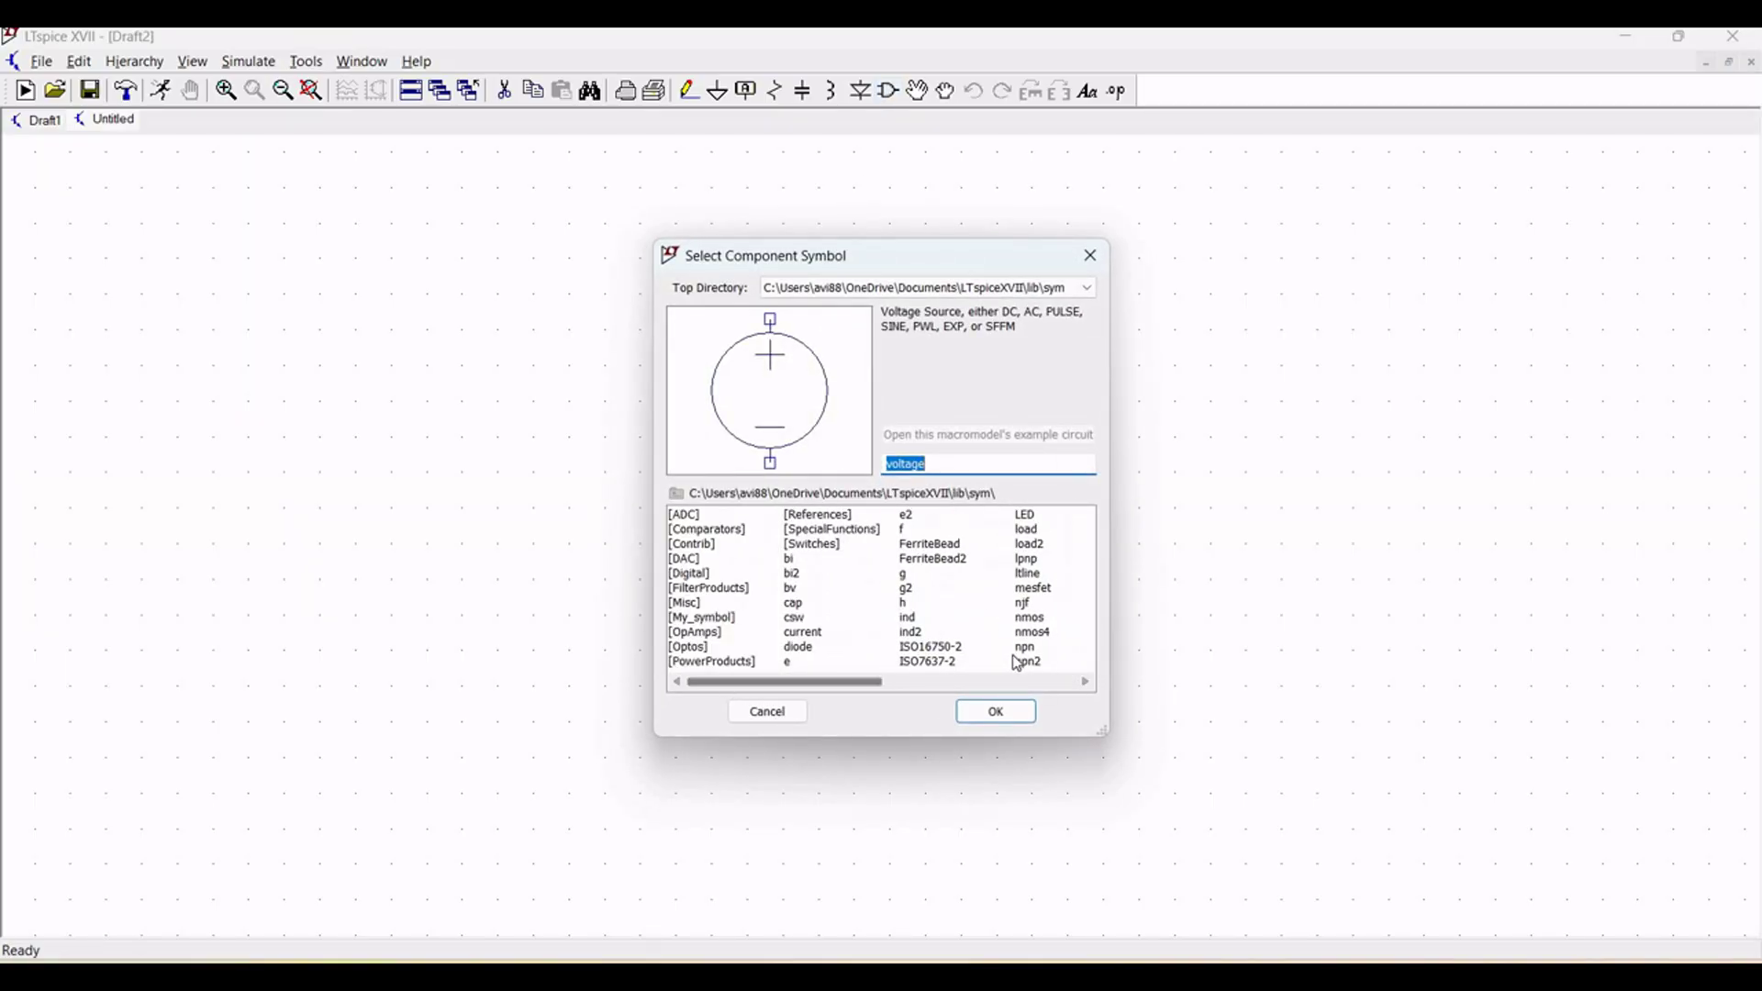
pyautogui.click(1028, 648)
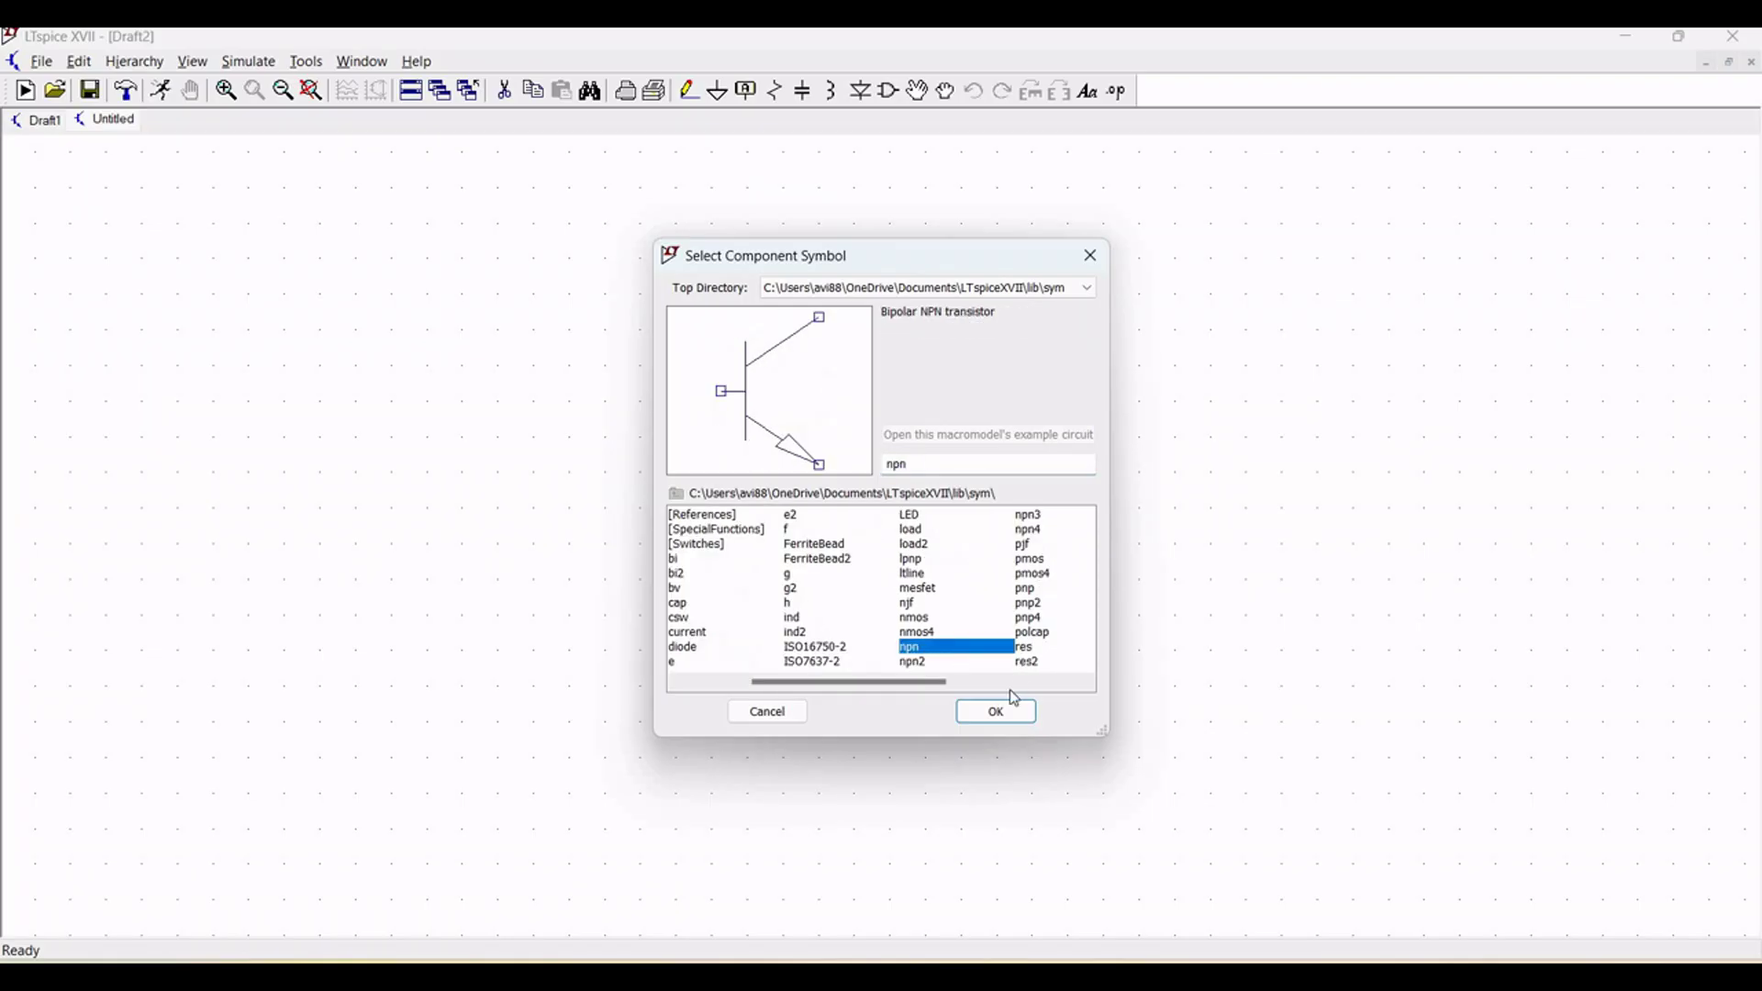
pyautogui.press('Return')
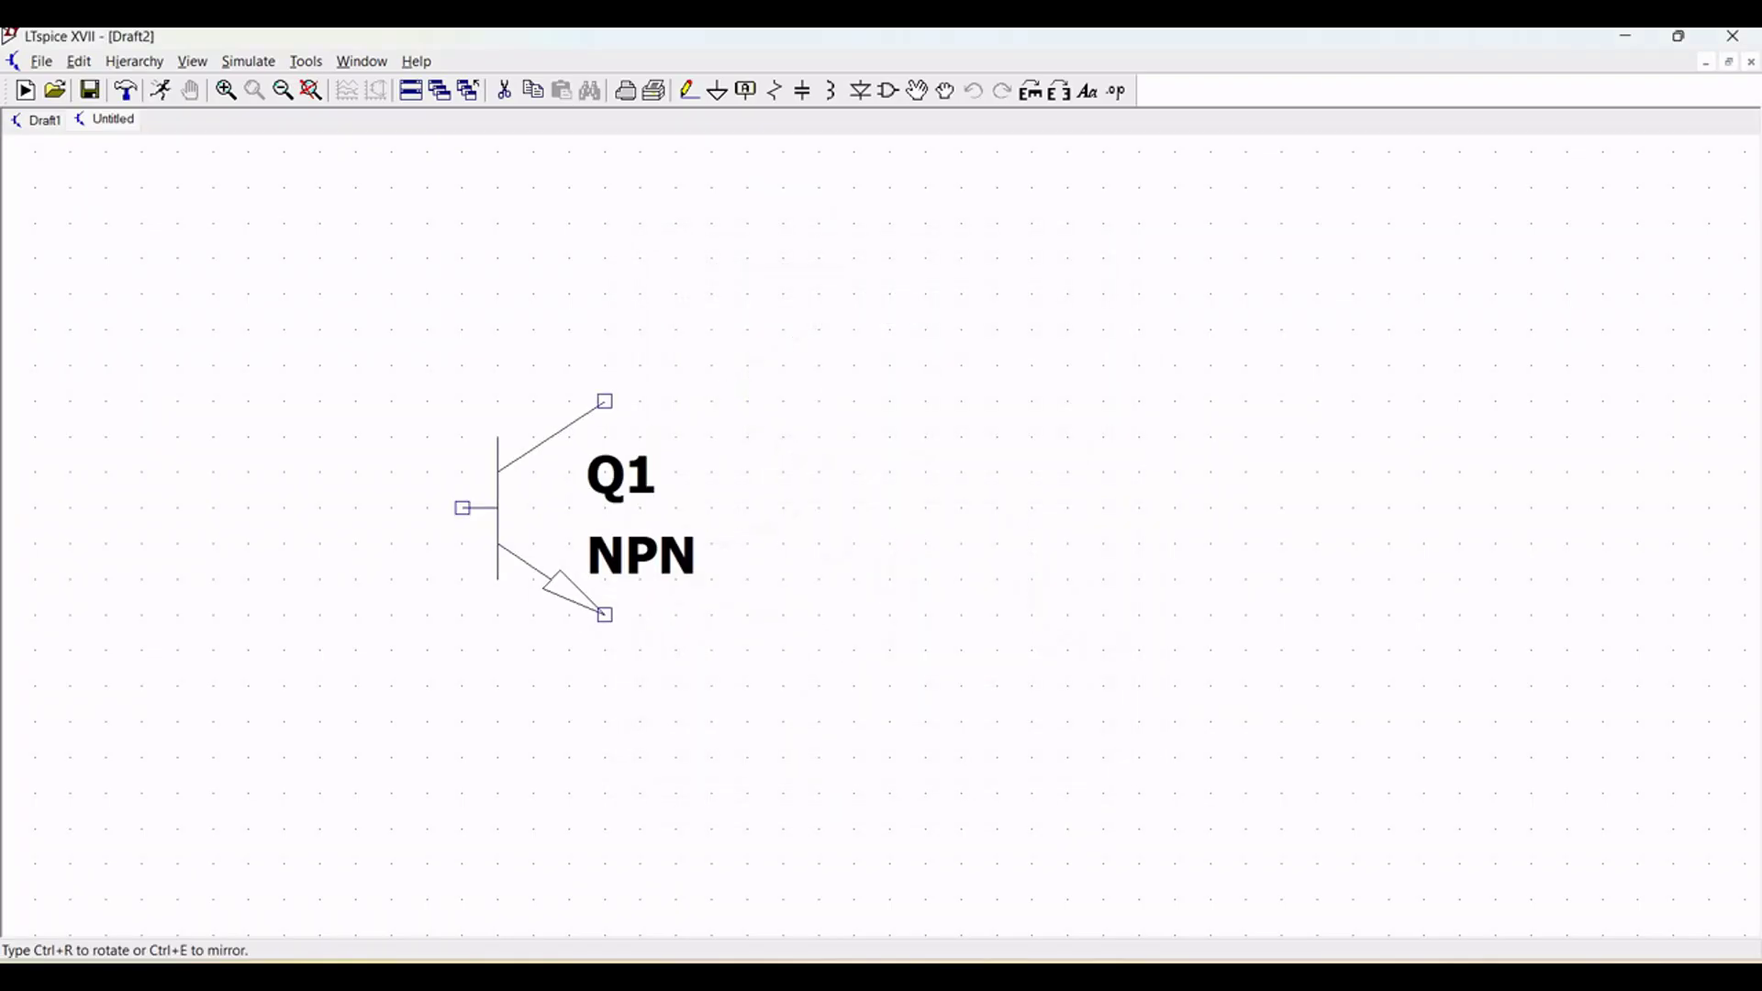
pyautogui.click(462, 401)
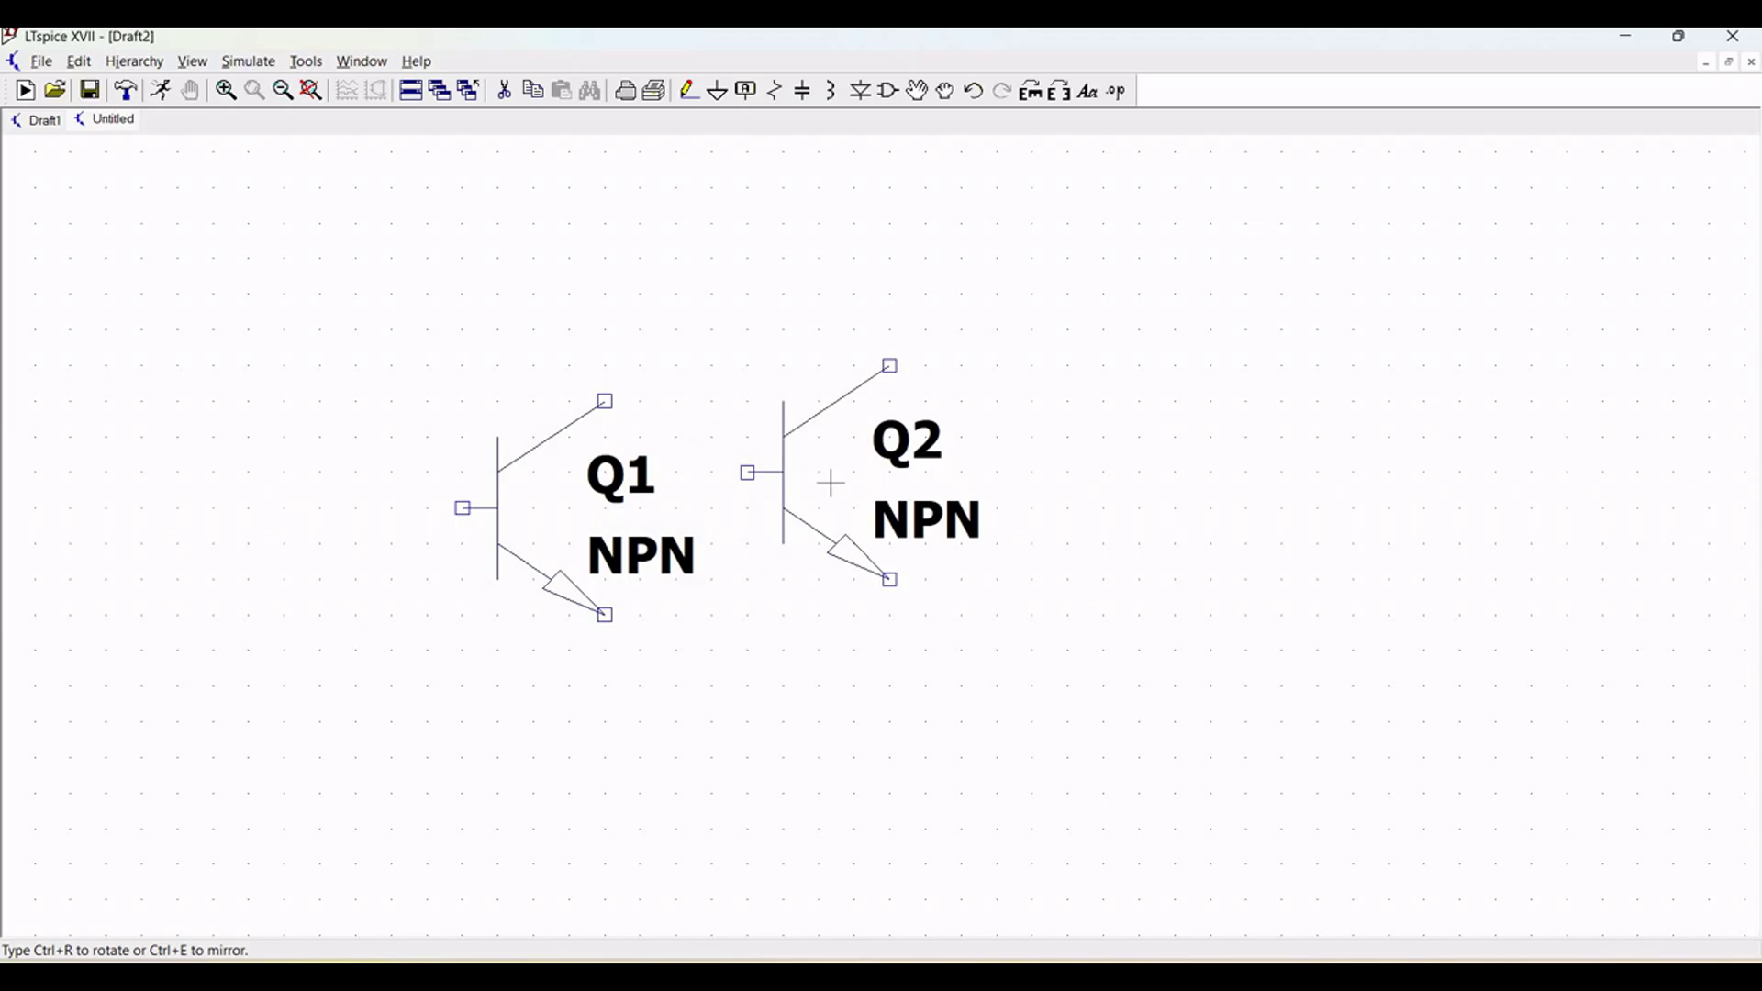
pyautogui.press('Escape')
# Place four vertical resistors: one above and one below the area beside the transistor's base, one below its emitter, one above its collector
pyautogui.scroll(-3, 830, 483)
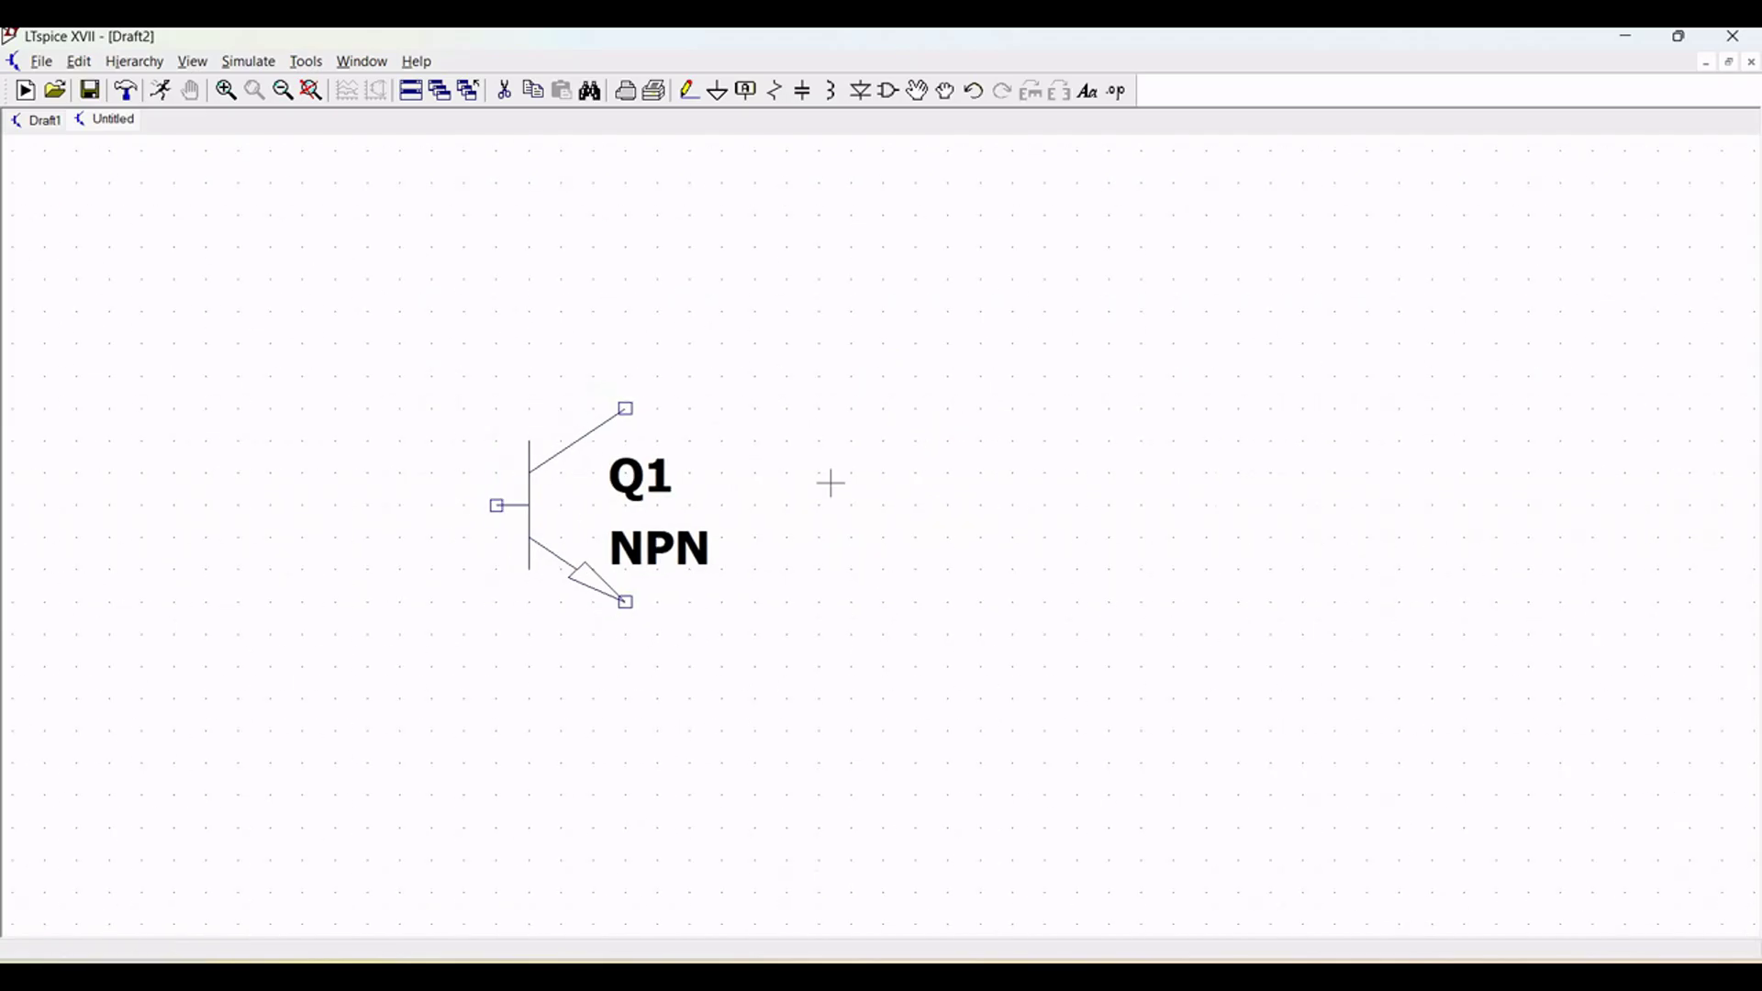
pyautogui.scroll(-1, 921, 569)
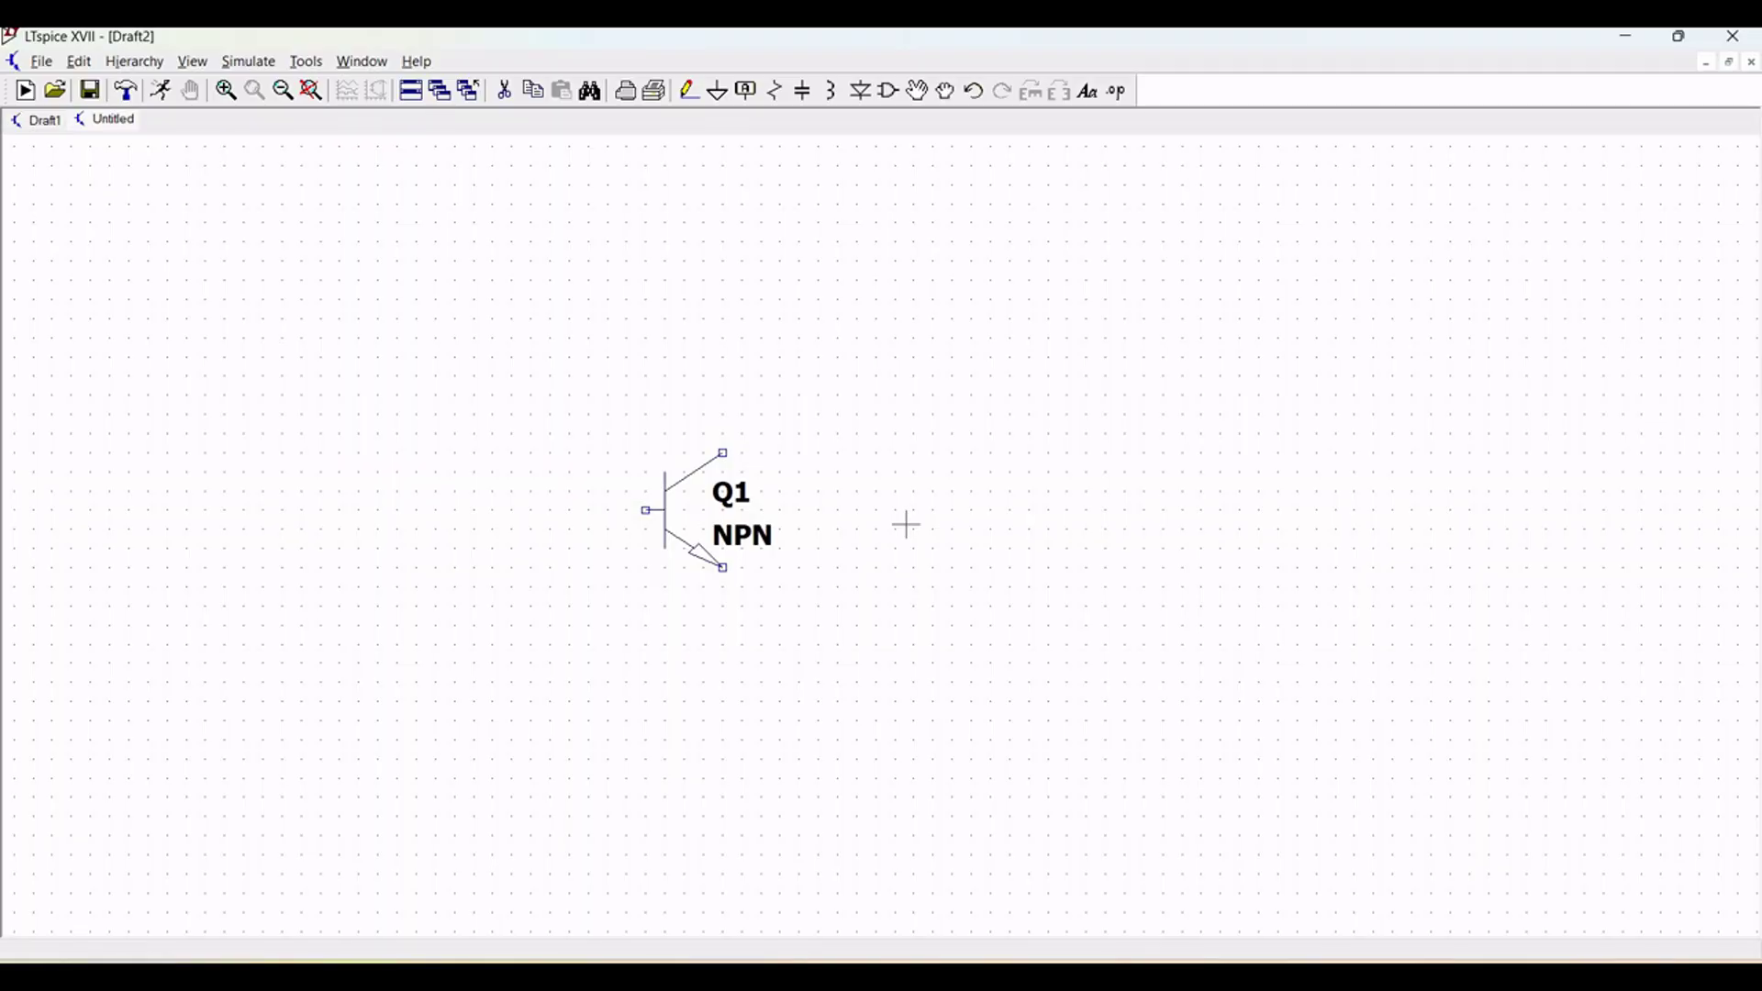
pyautogui.moveTo(834, 495); pyautogui.dragTo(749, 486)
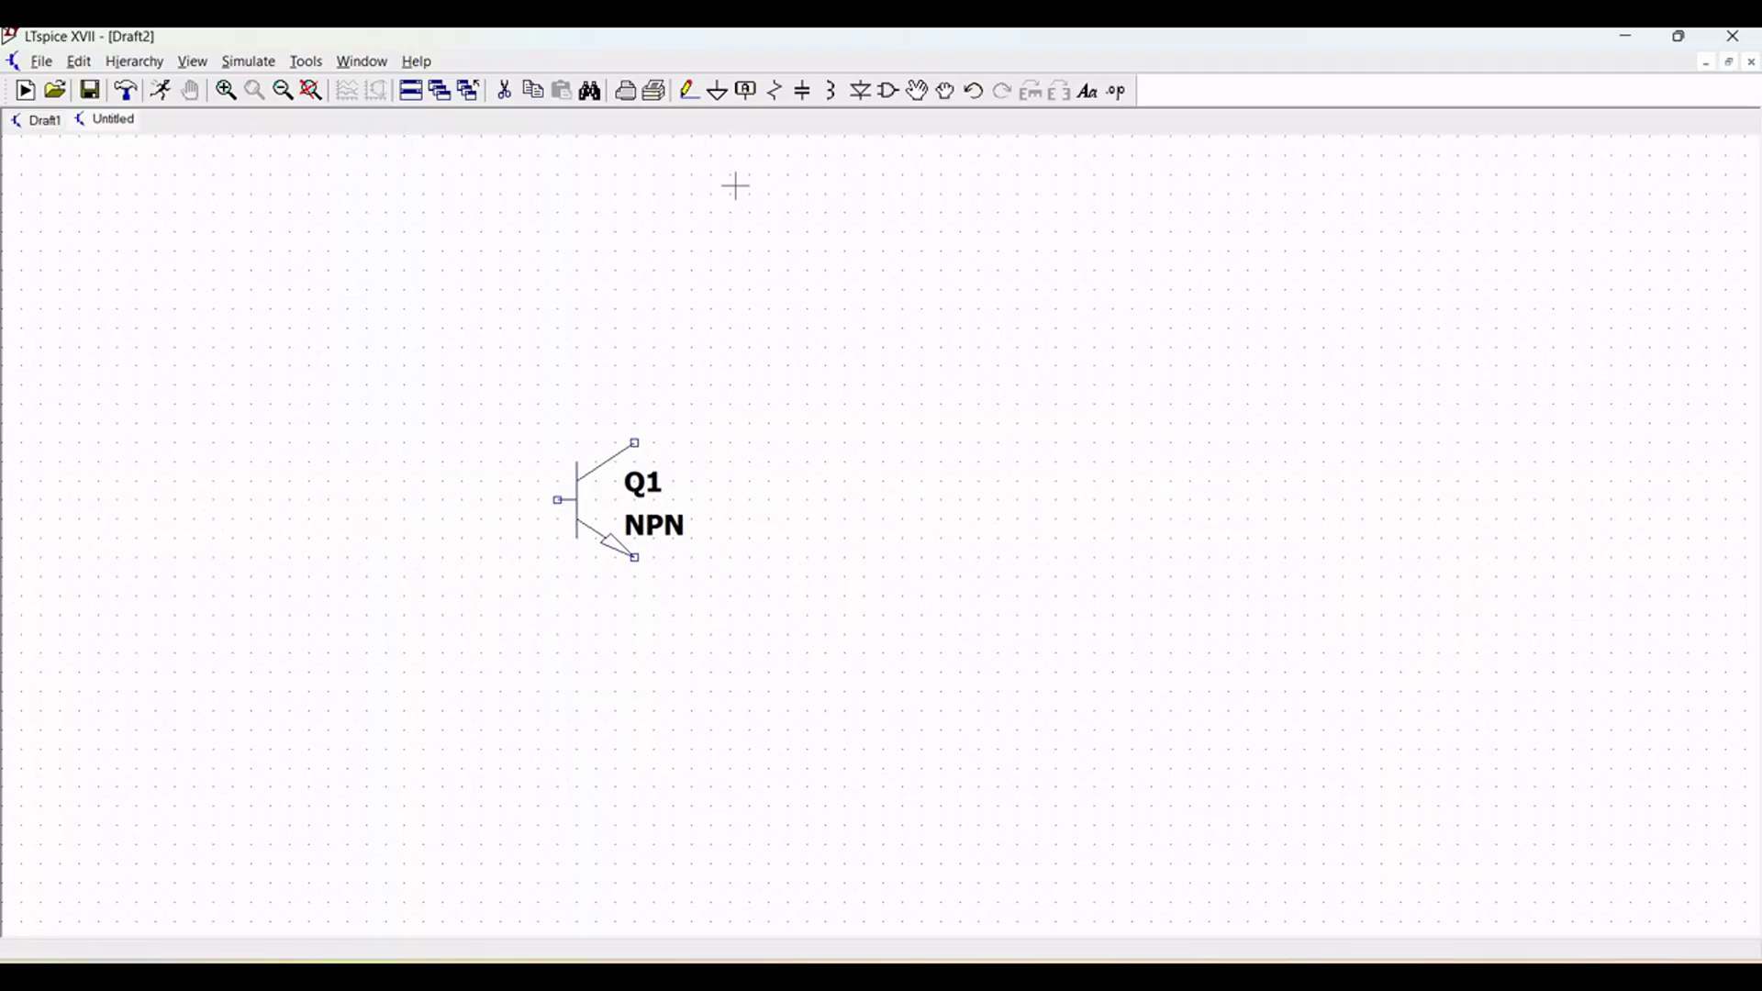
pyautogui.click(777, 88)
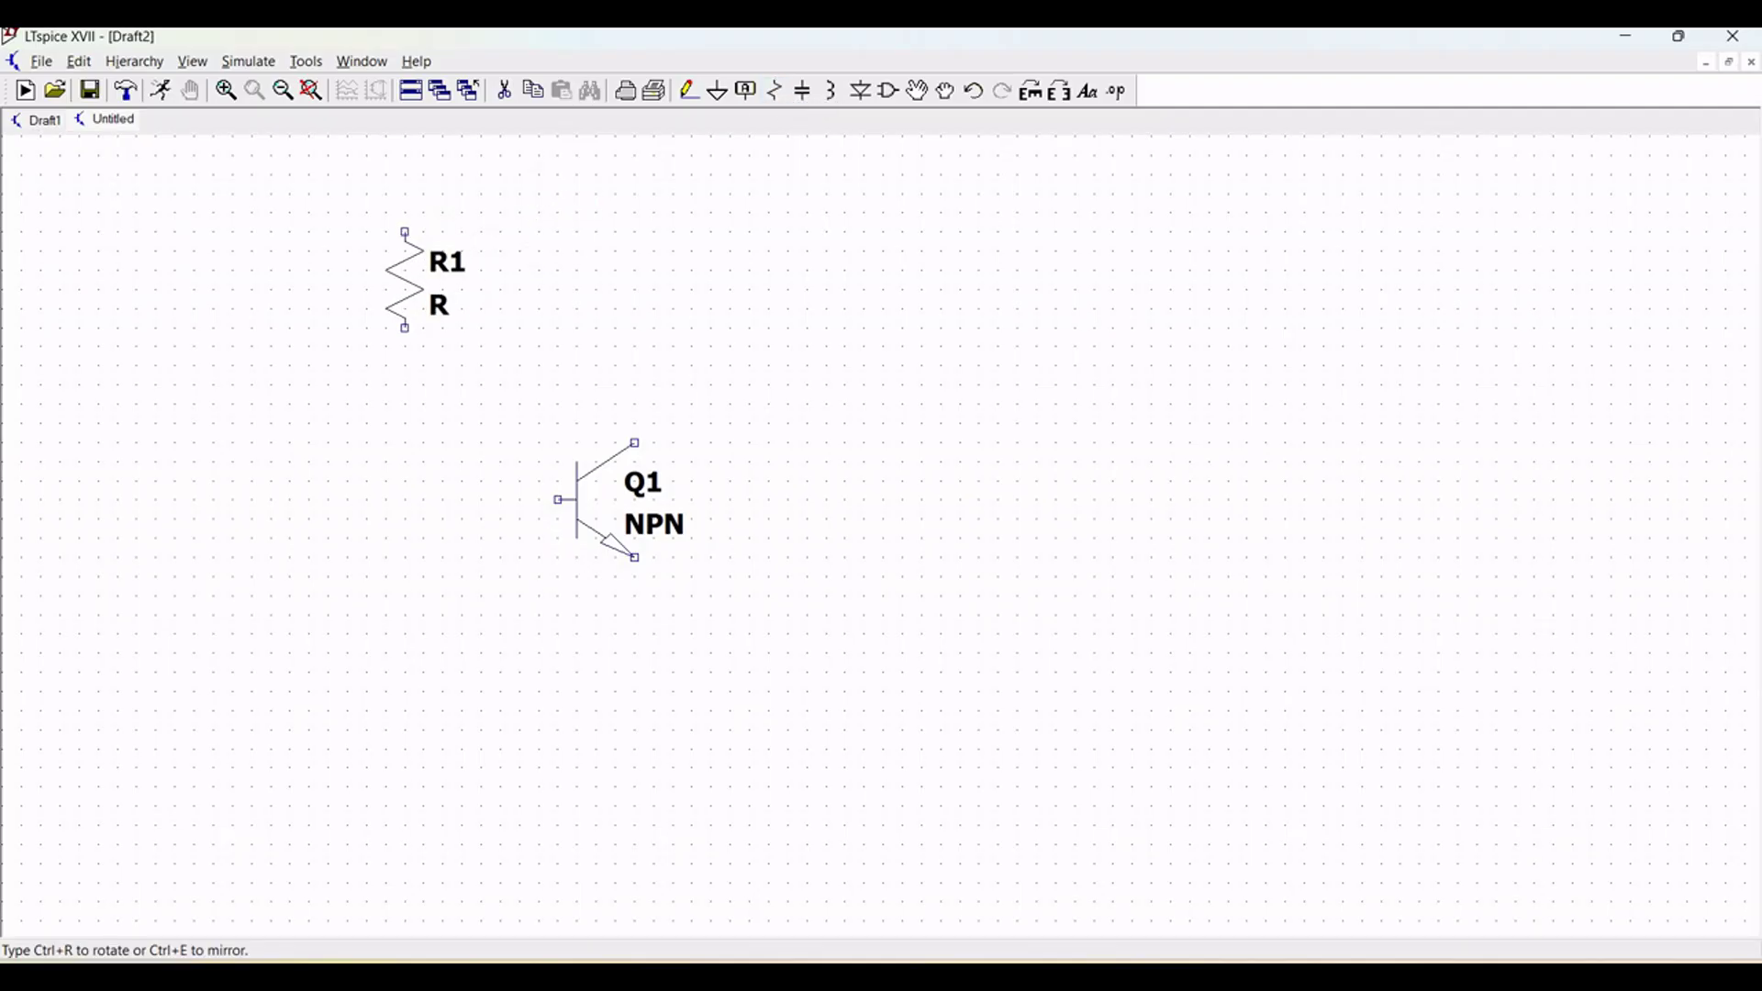
pyautogui.click(425, 275)
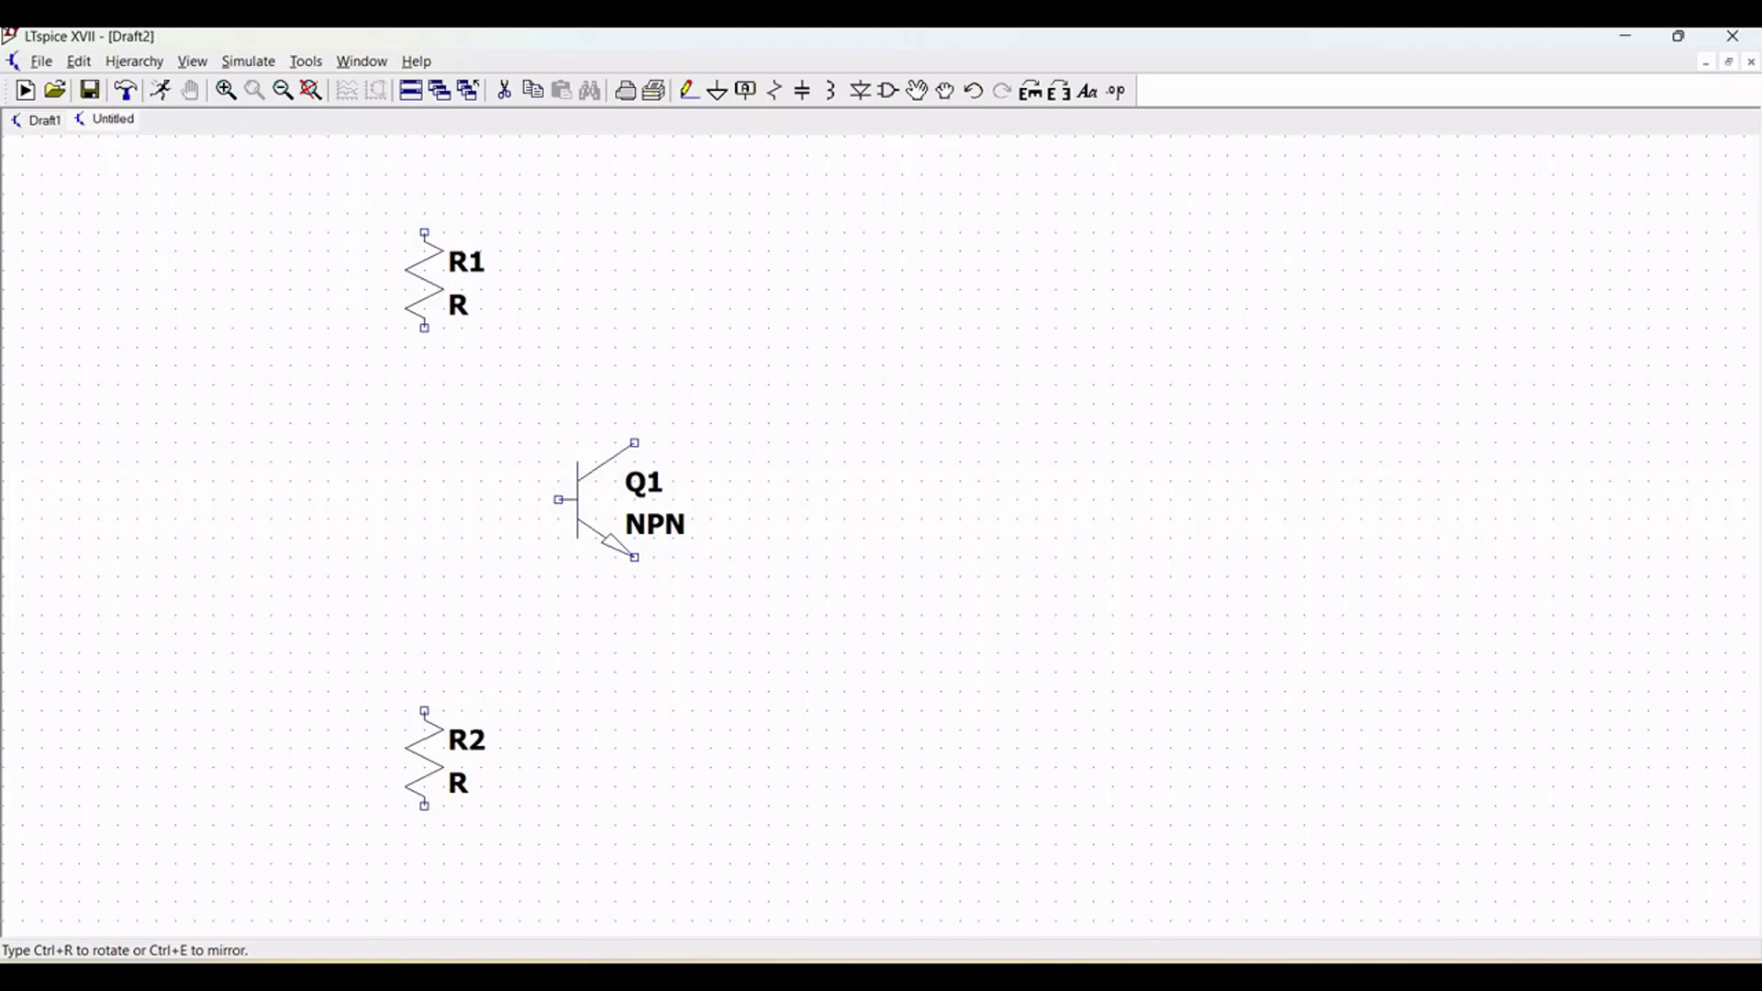
pyautogui.click(424, 797)
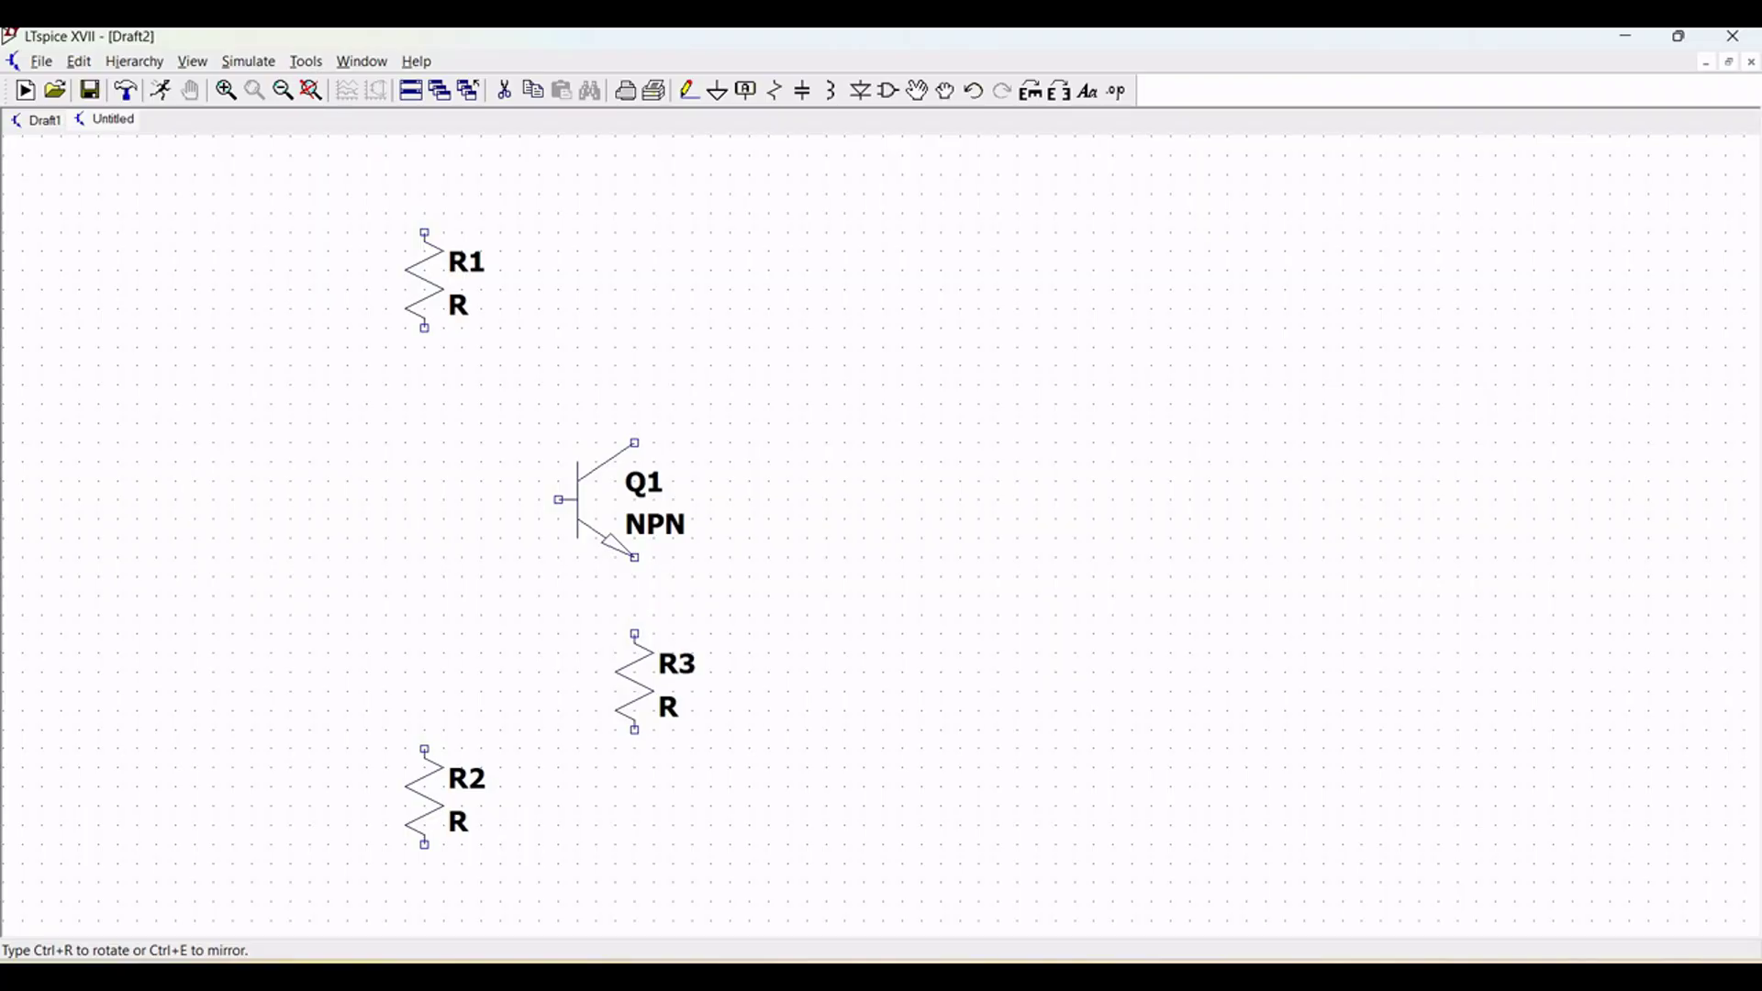
pyautogui.click(635, 682)
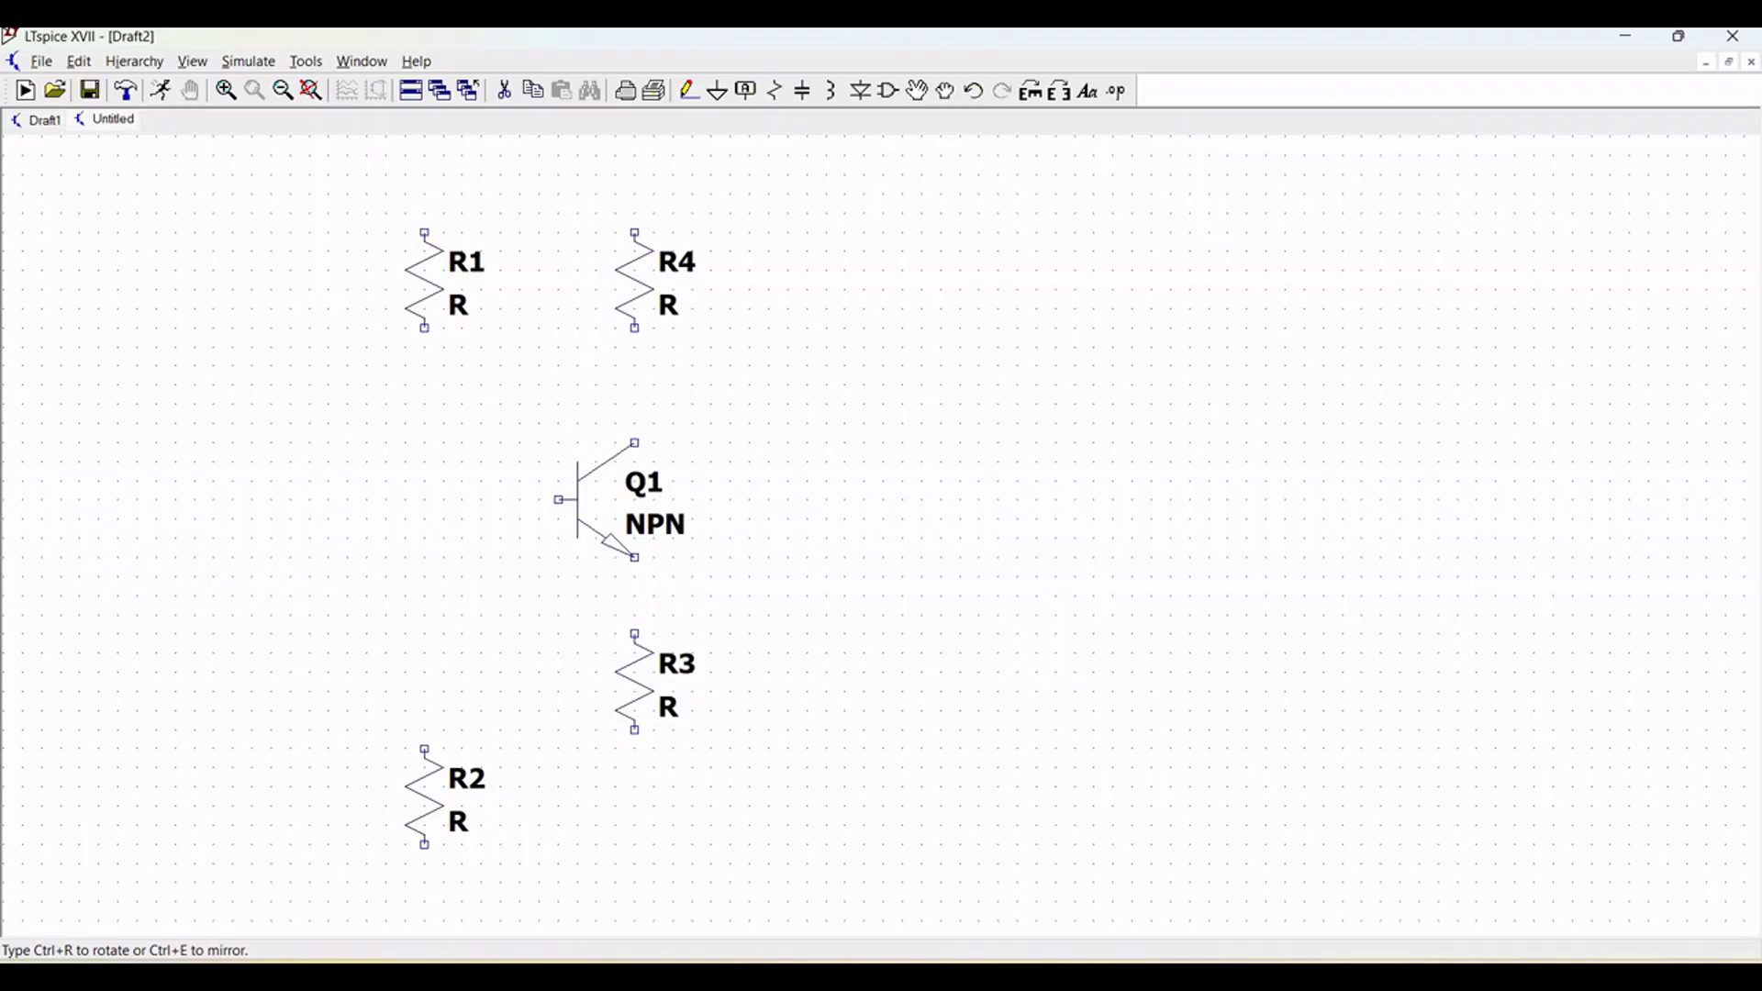
pyautogui.click(636, 280)
pyautogui.press('Escape')
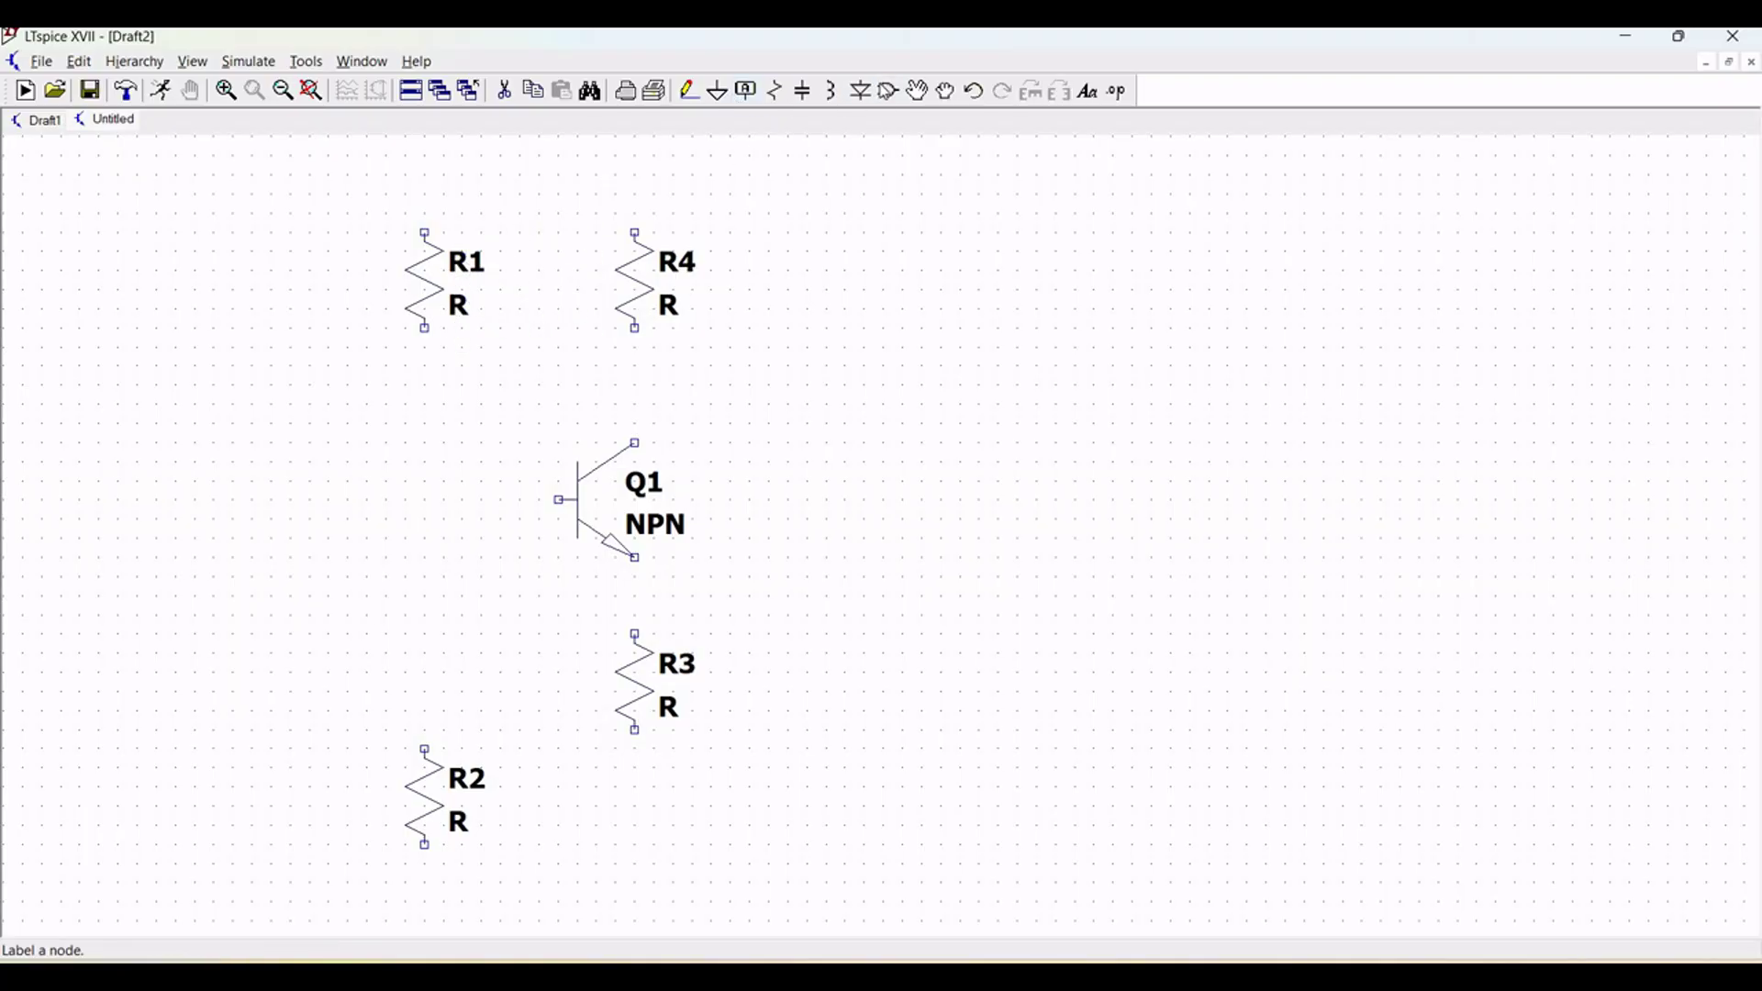
# Place a horizontal capacitor level with the transistor's base on its input side and a vertical capacitor below the emitter resistor
pyautogui.click(804, 90)
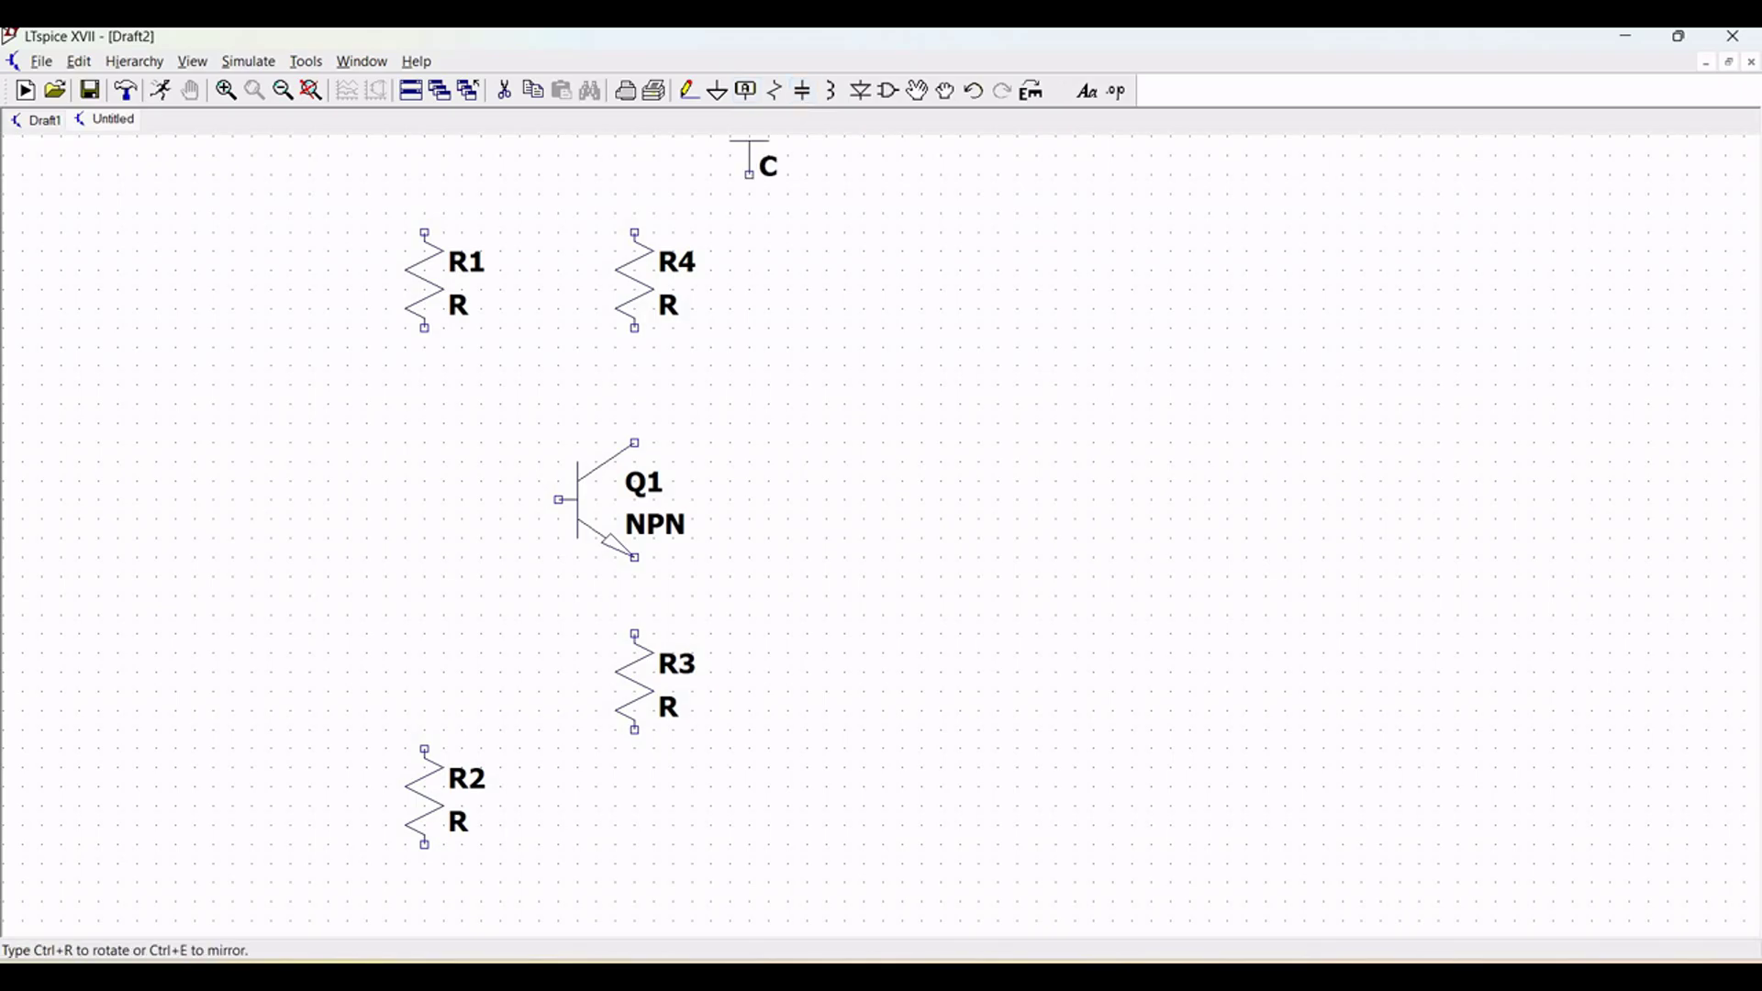
pyautogui.click(290, 540)
pyautogui.hotkey('ctrl', 'r')
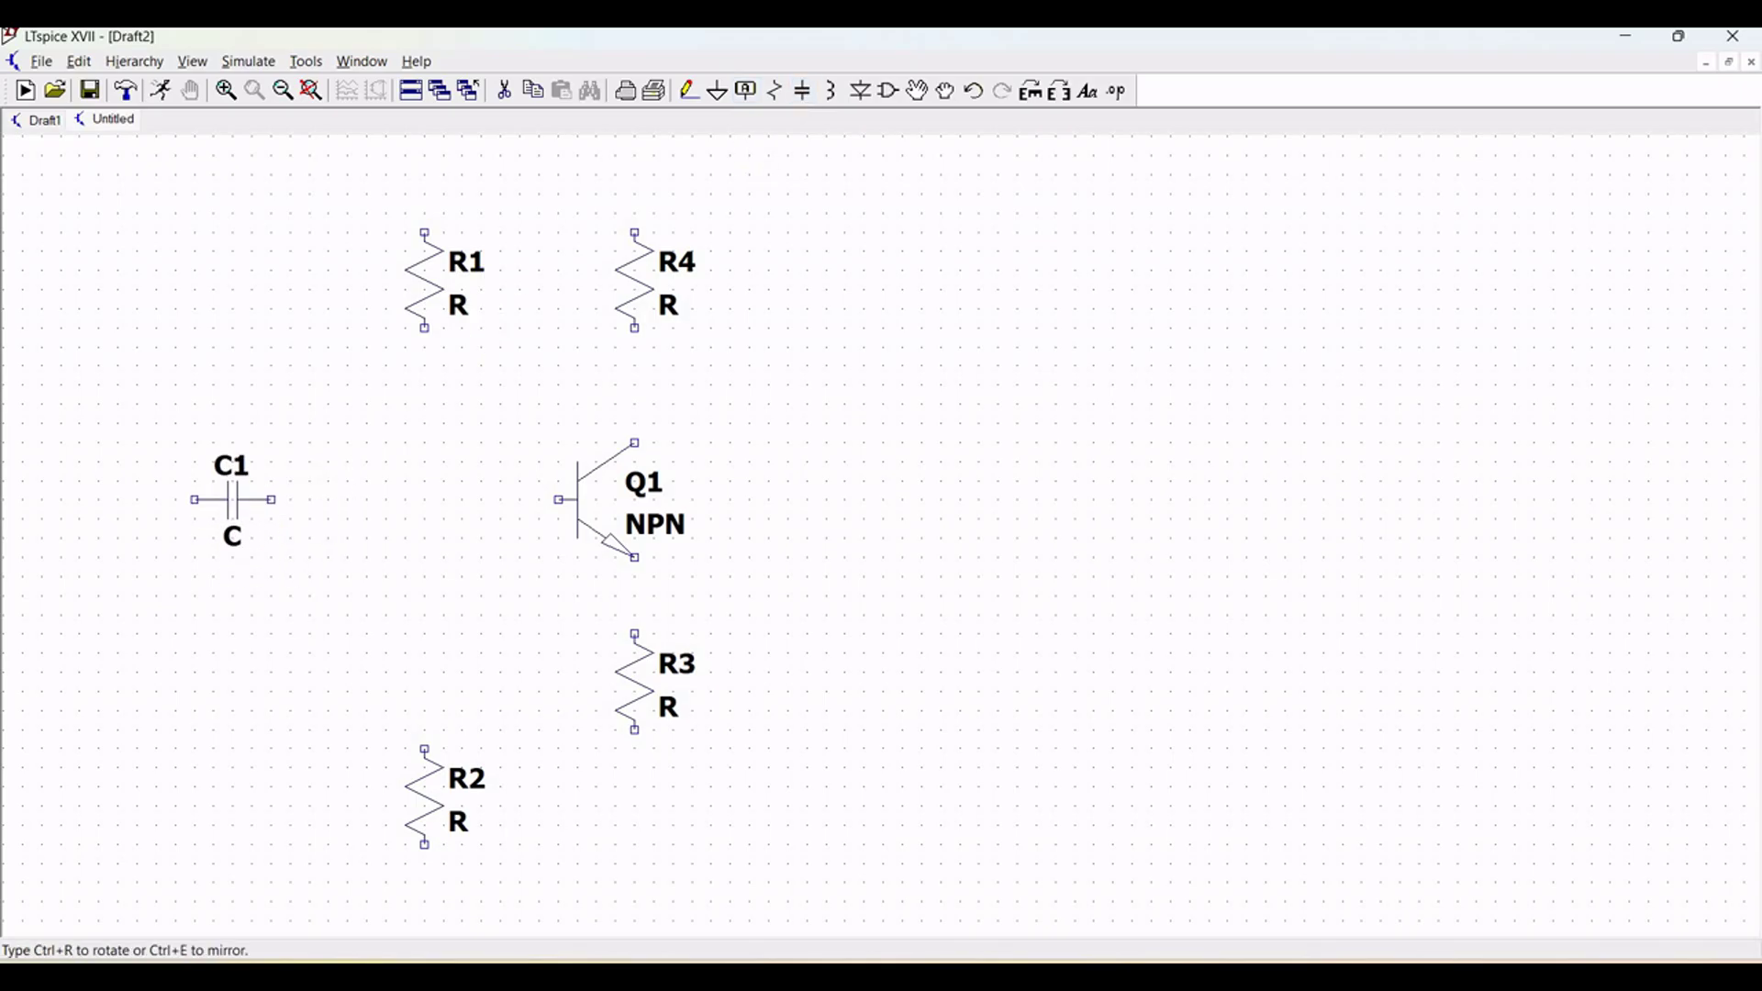
pyautogui.click(232, 500)
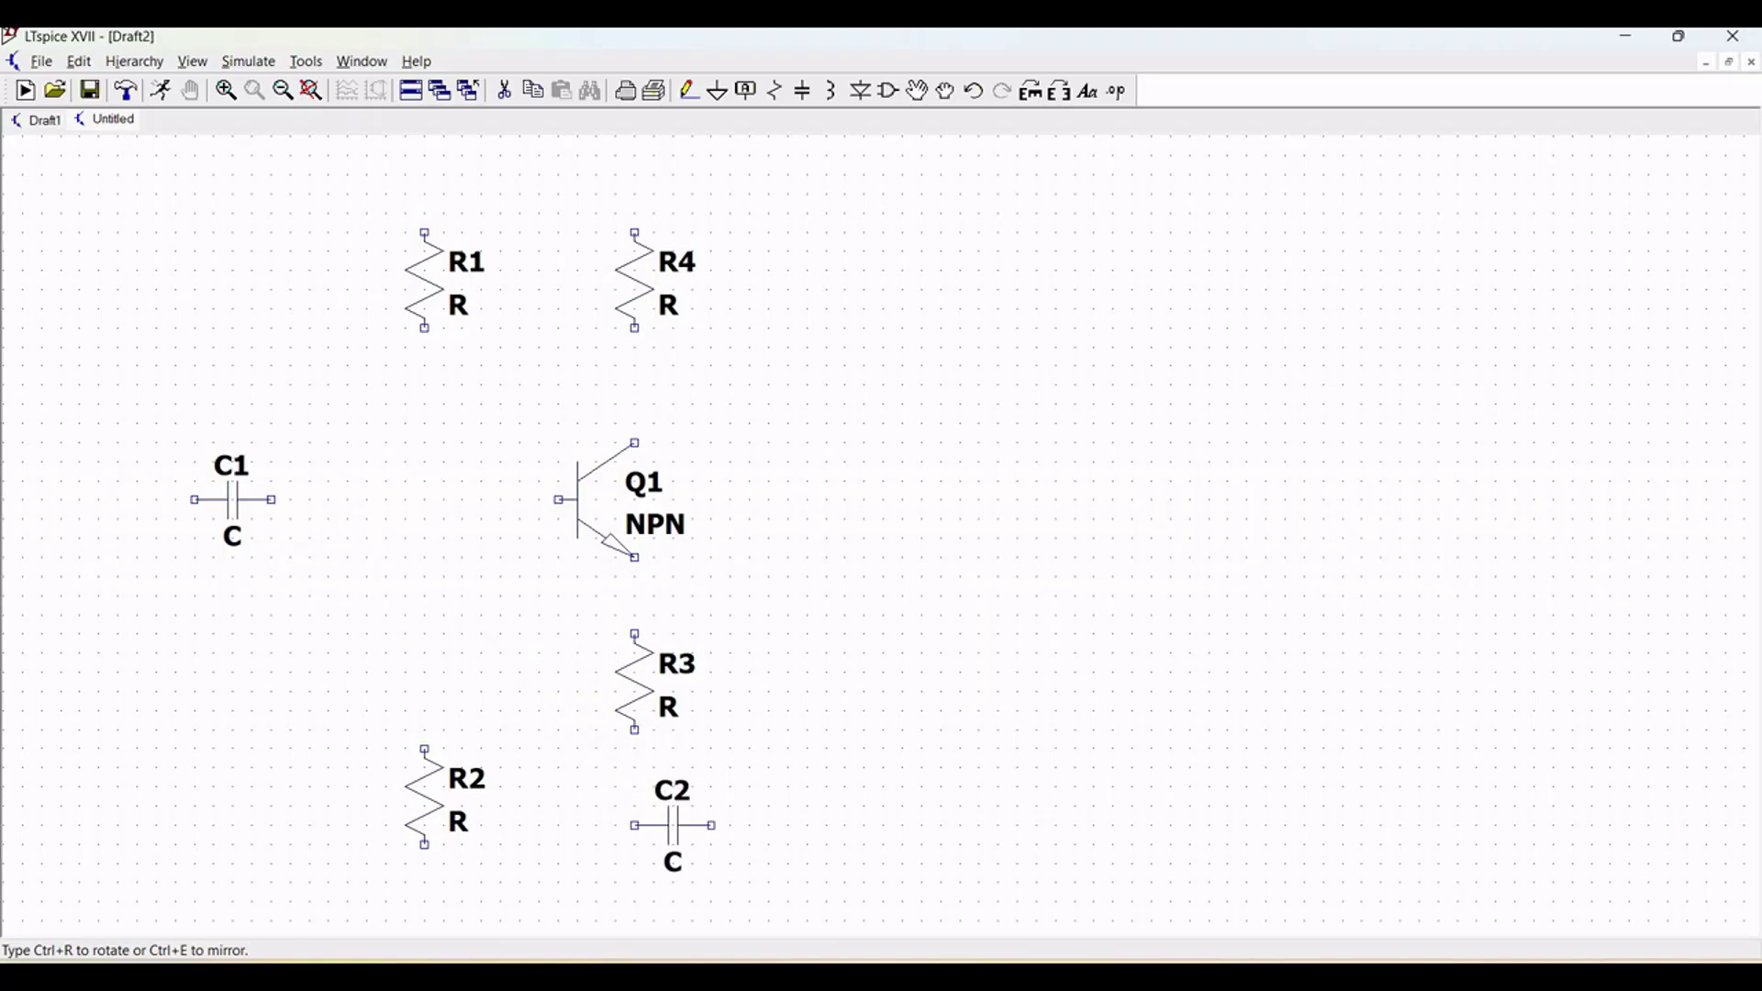
pyautogui.hotkey('ctrl', 'r')
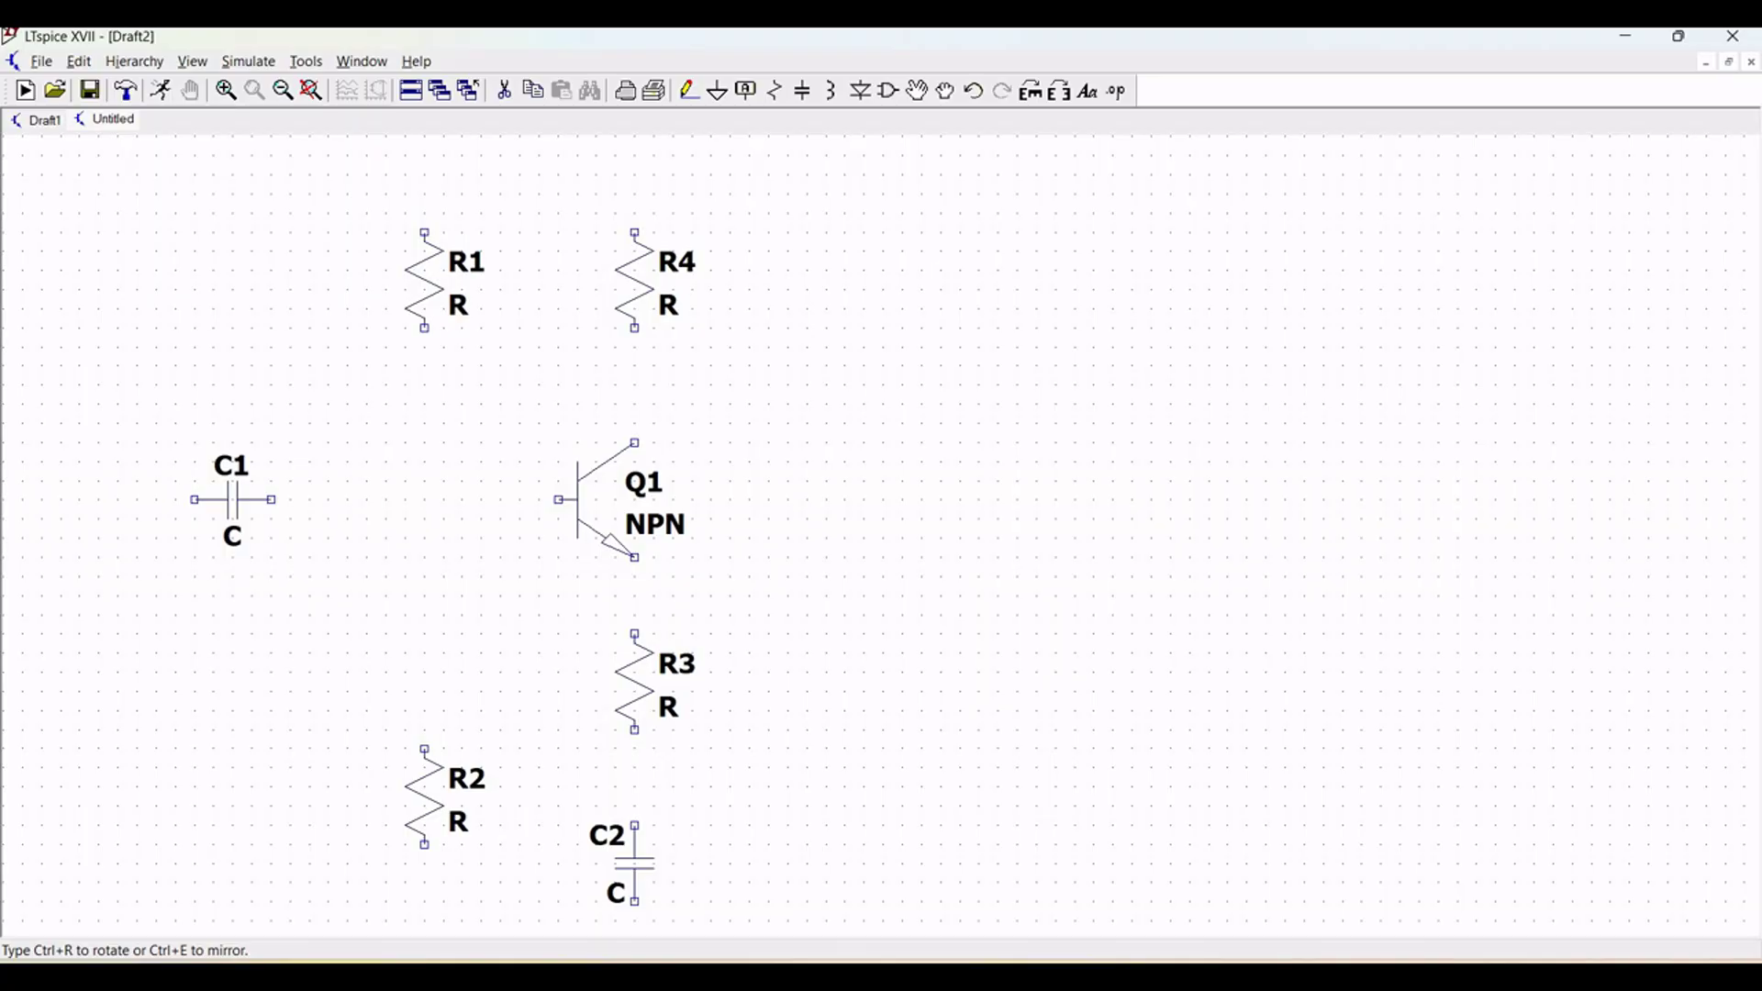
pyautogui.click(634, 863)
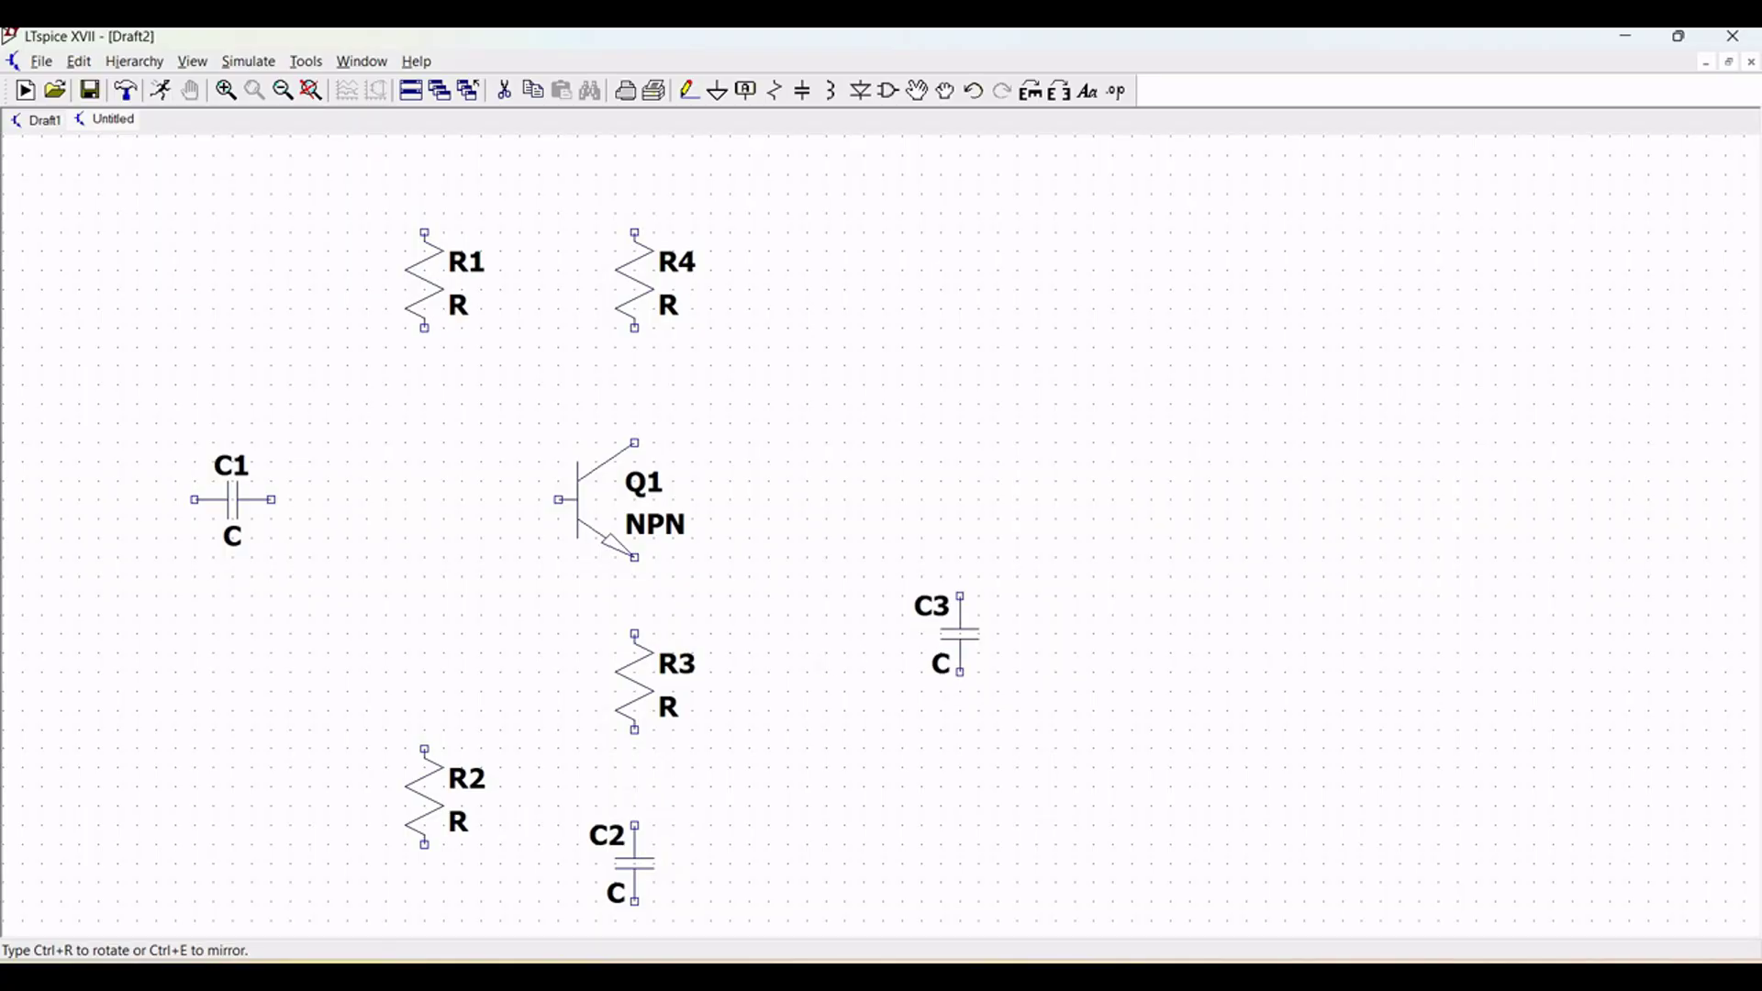
pyautogui.press('Escape')
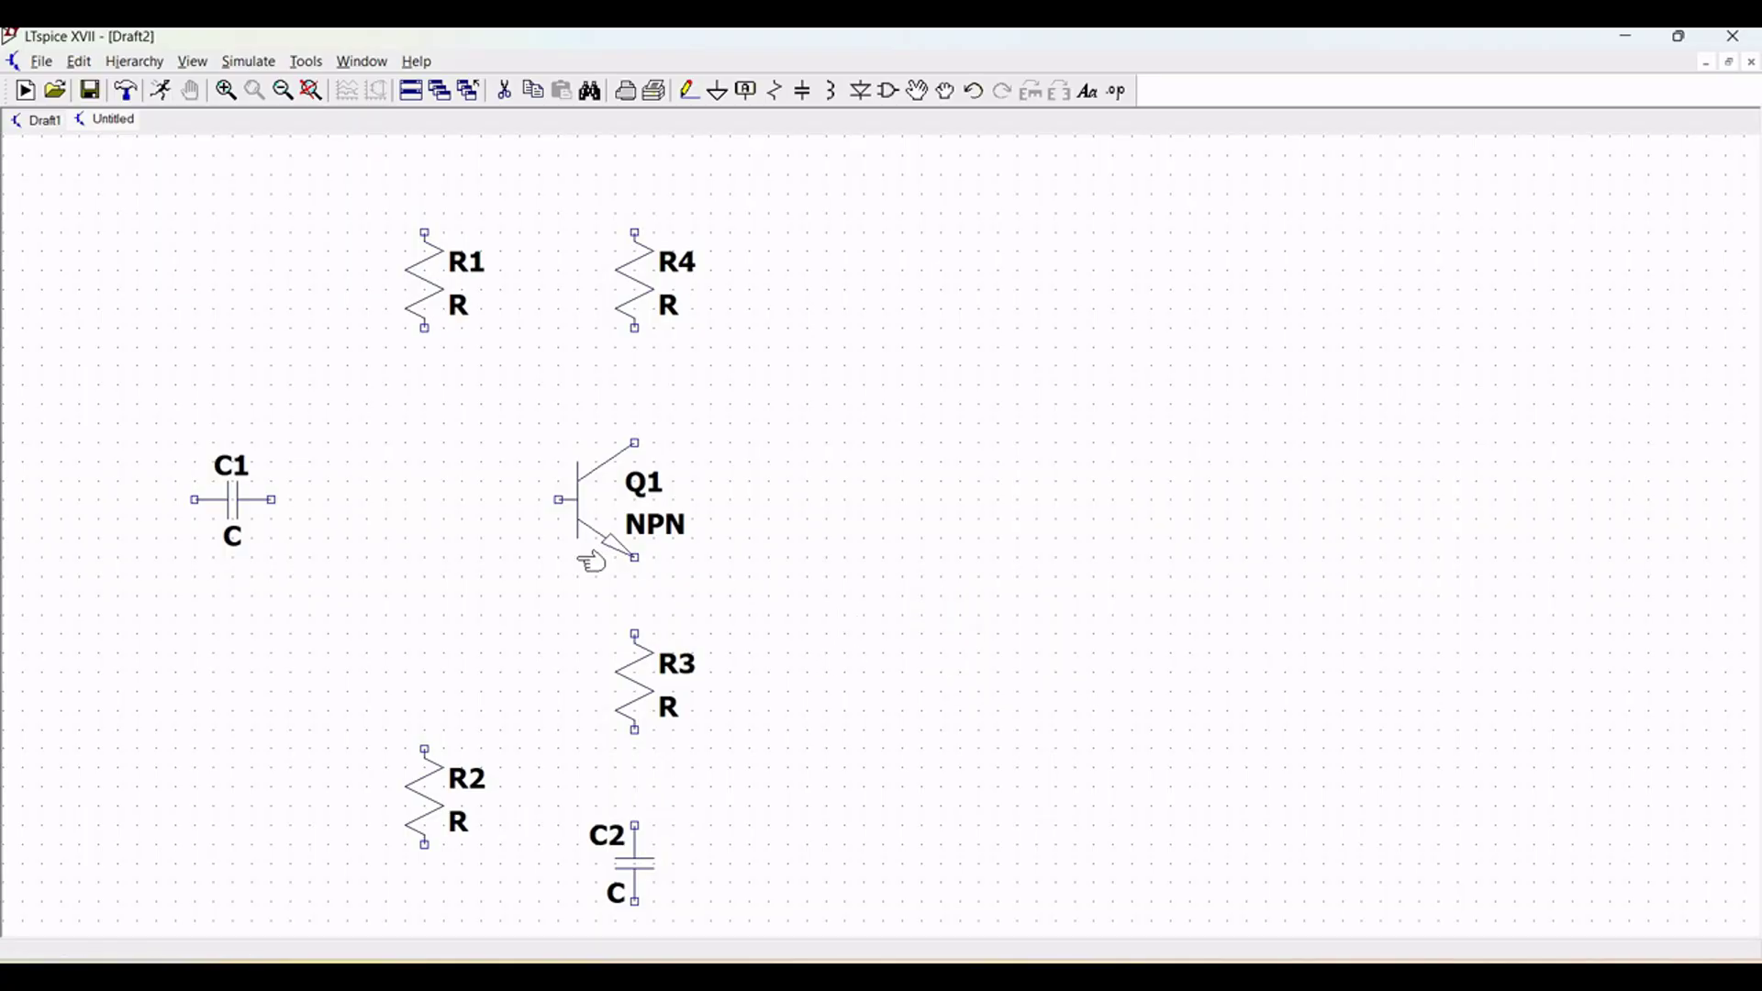
# Set the capacitance of input capacitor C1 to 100n
pyautogui.rightClick(236, 501)
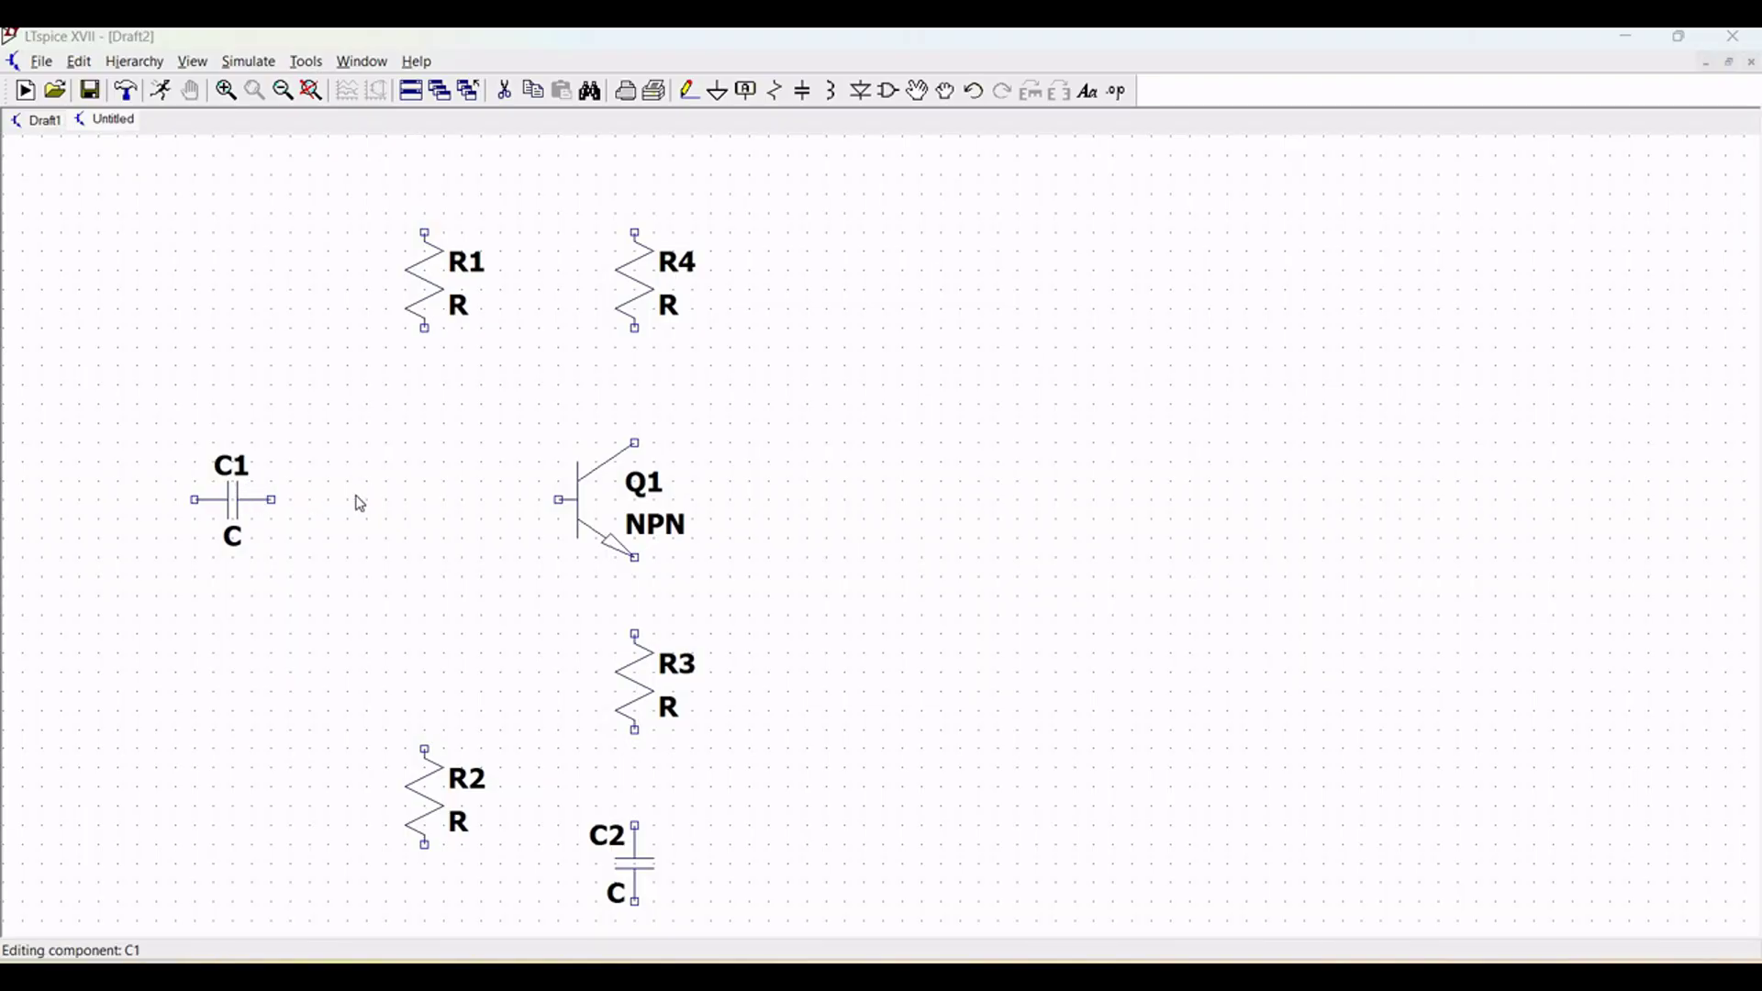
pyautogui.write('100n')
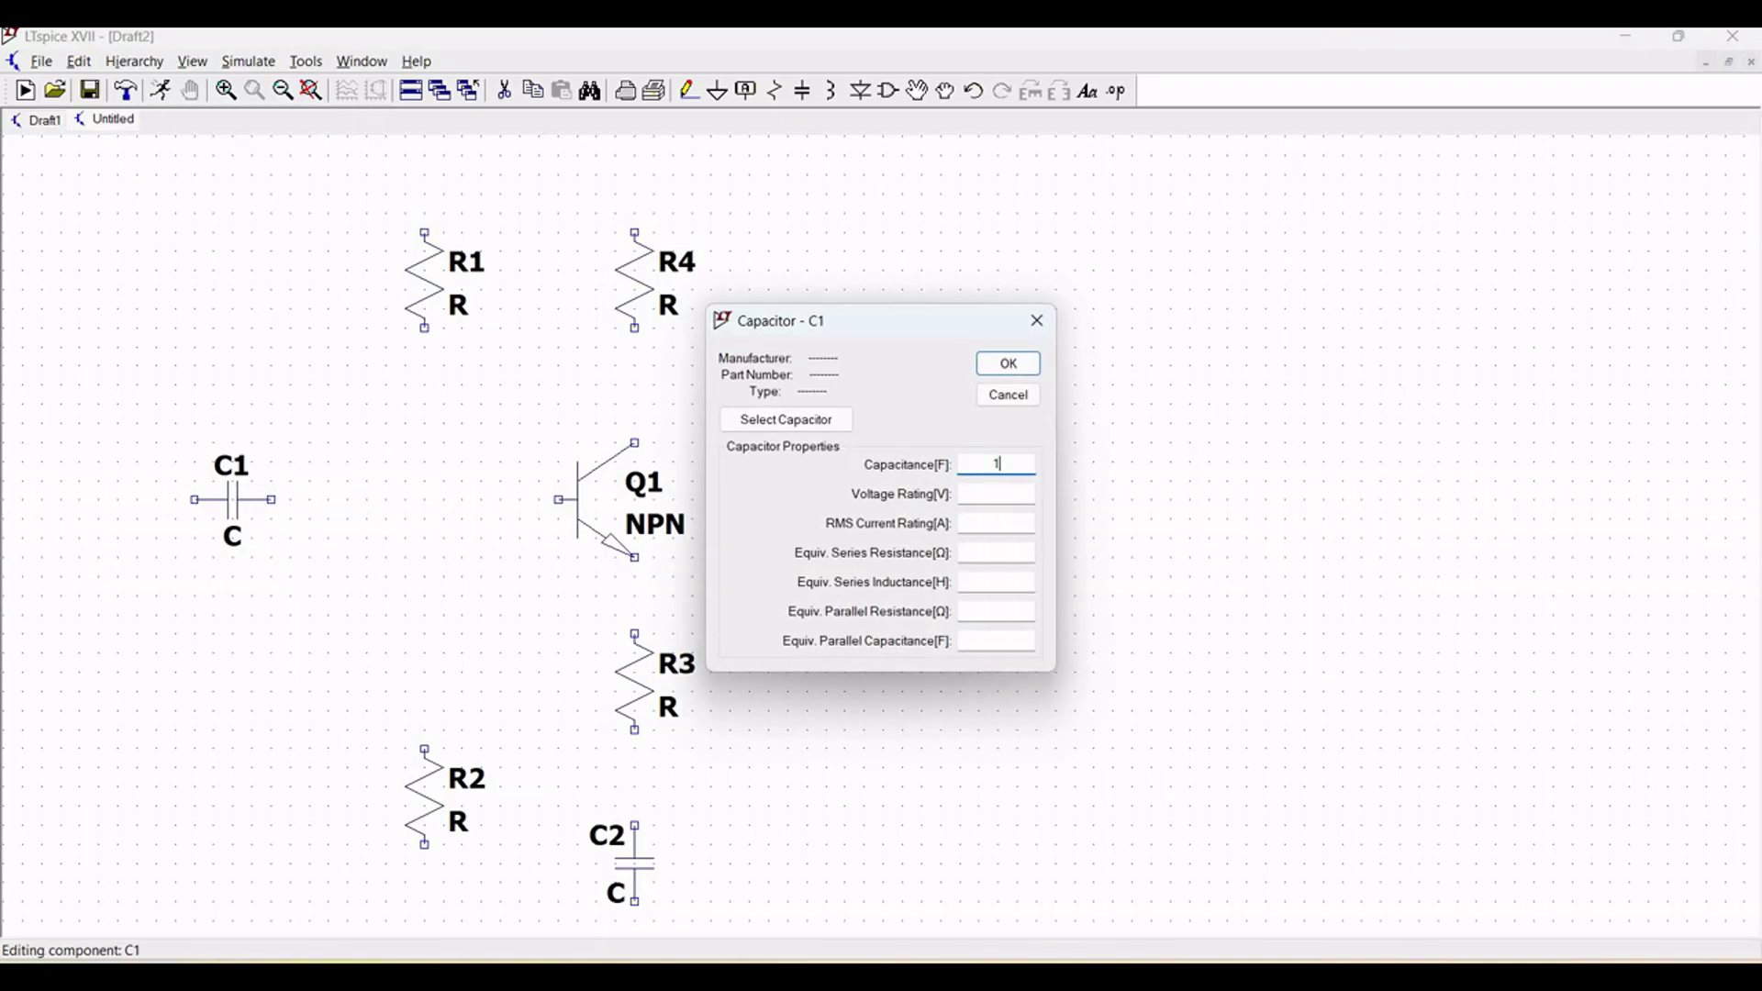
pyautogui.click(1003, 364)
# Set the base-side resistors to 100k for R1 and 120k for R2
pyautogui.rightClick(454, 281)
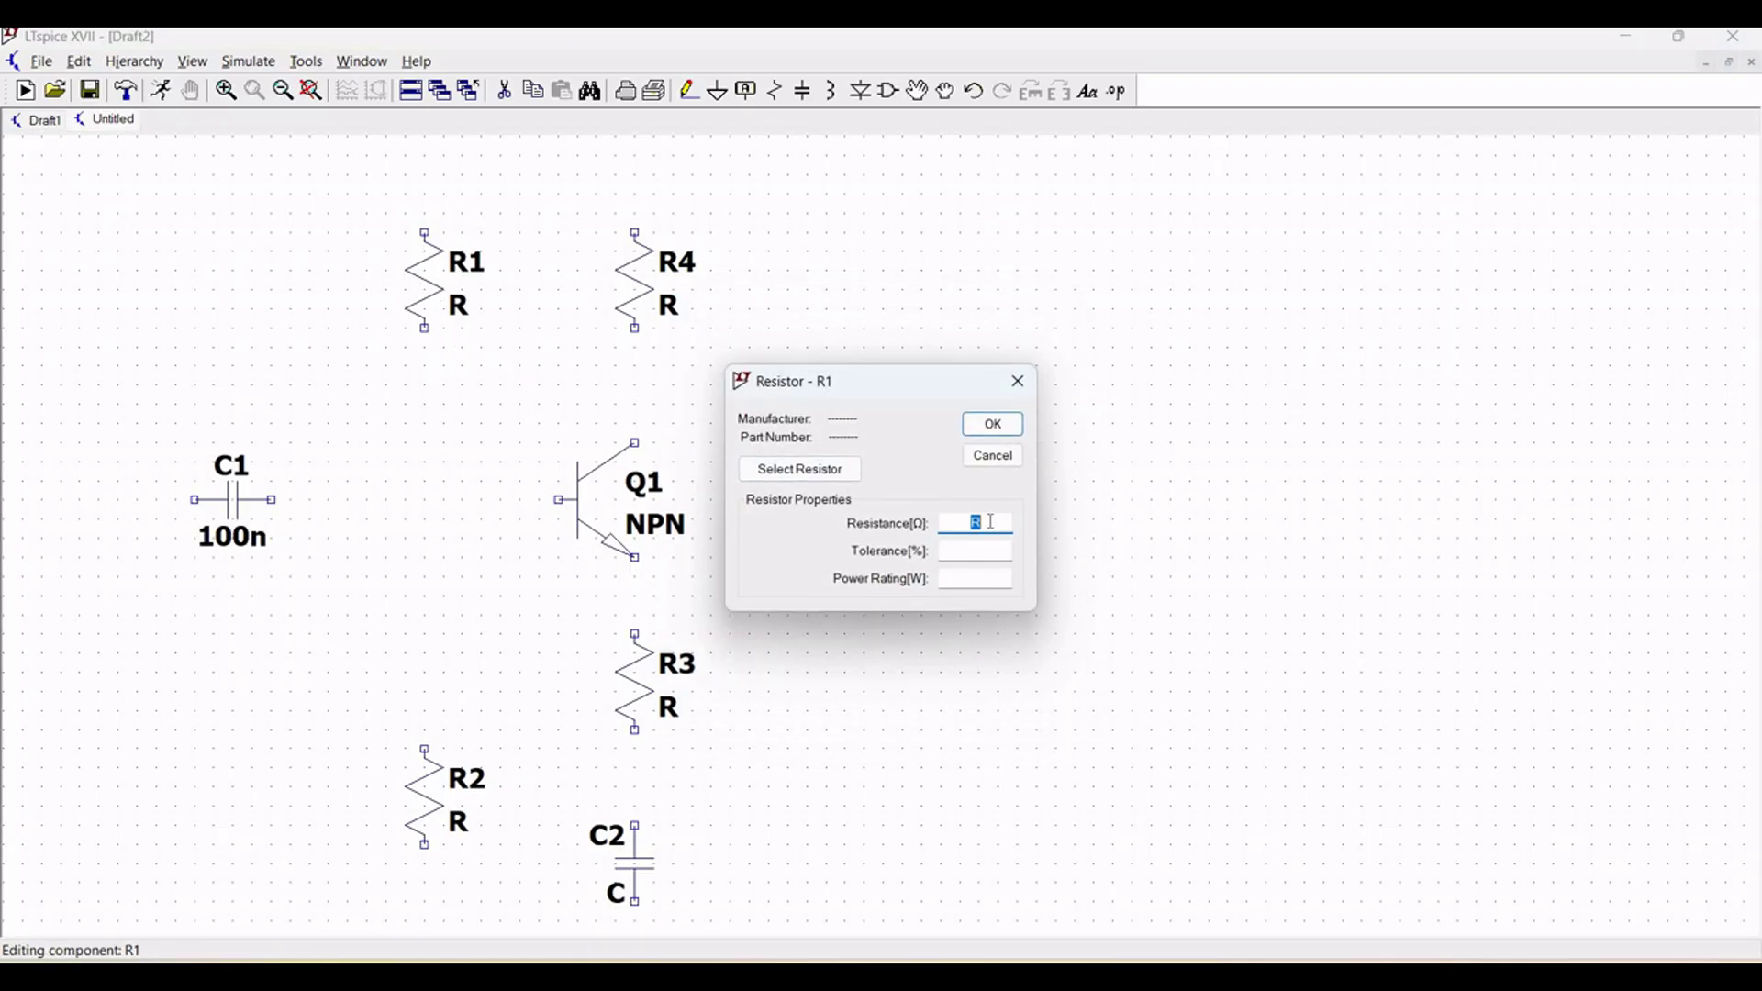
pyautogui.write('100k')
pyautogui.click(991, 424)
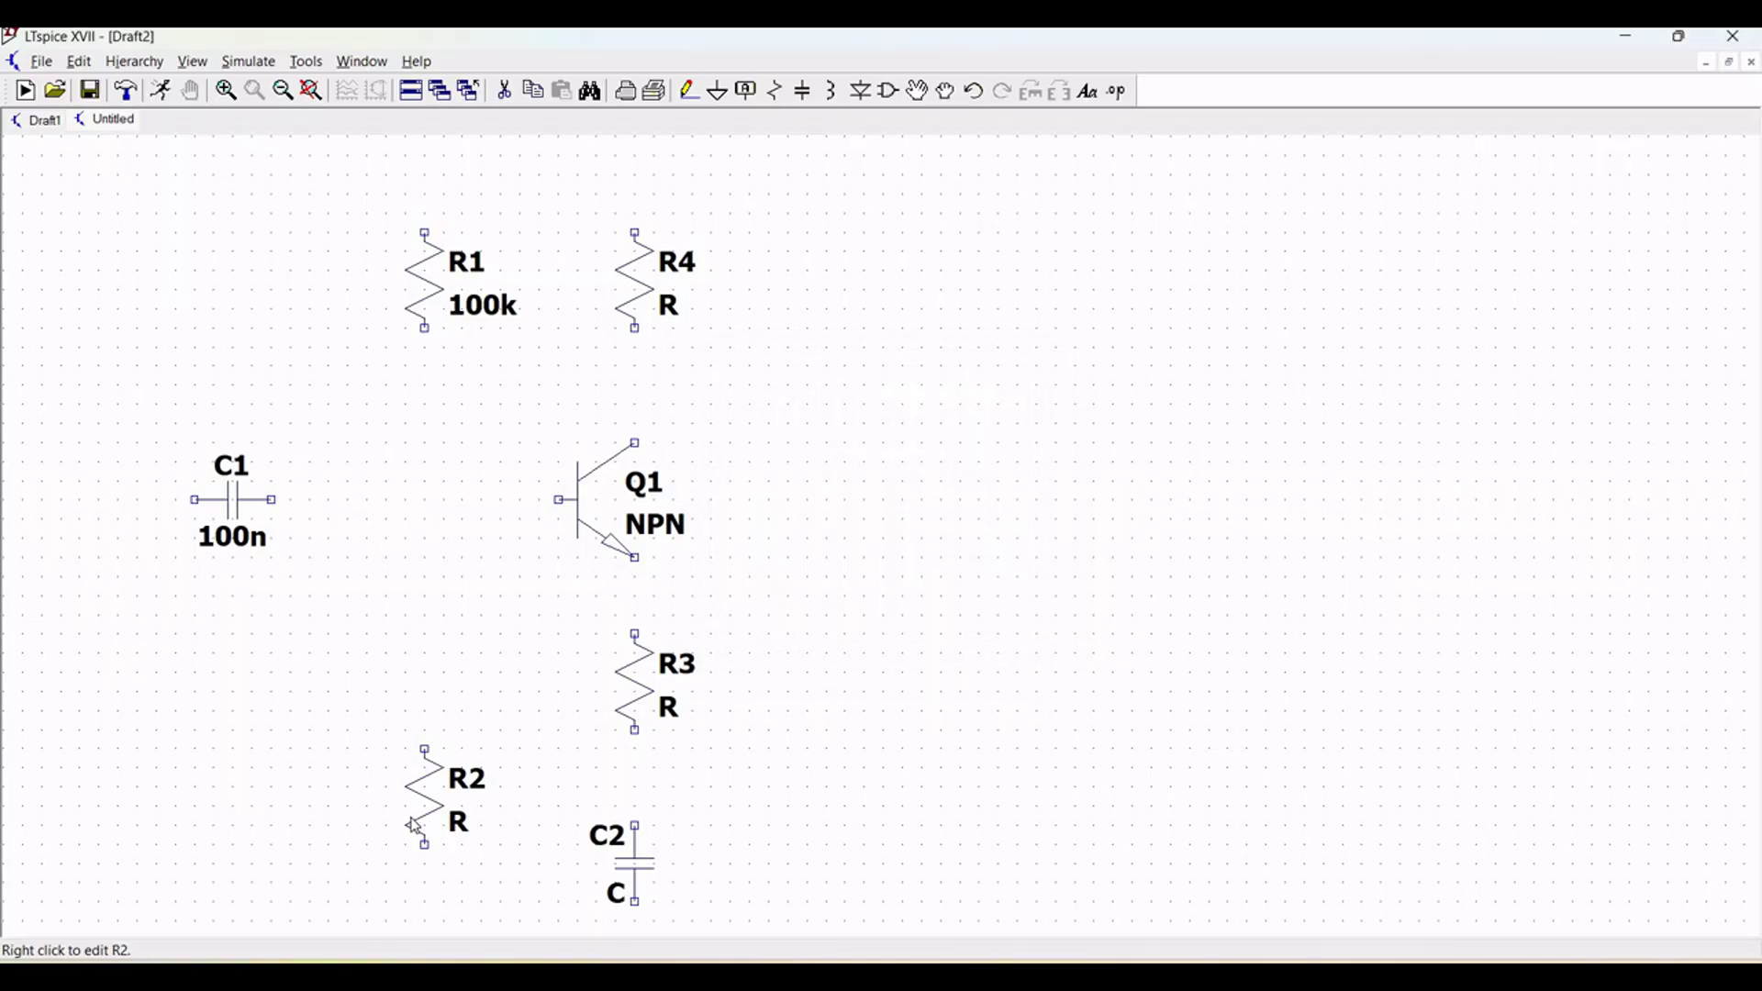
pyautogui.rightClick(415, 826)
pyautogui.write('120k')
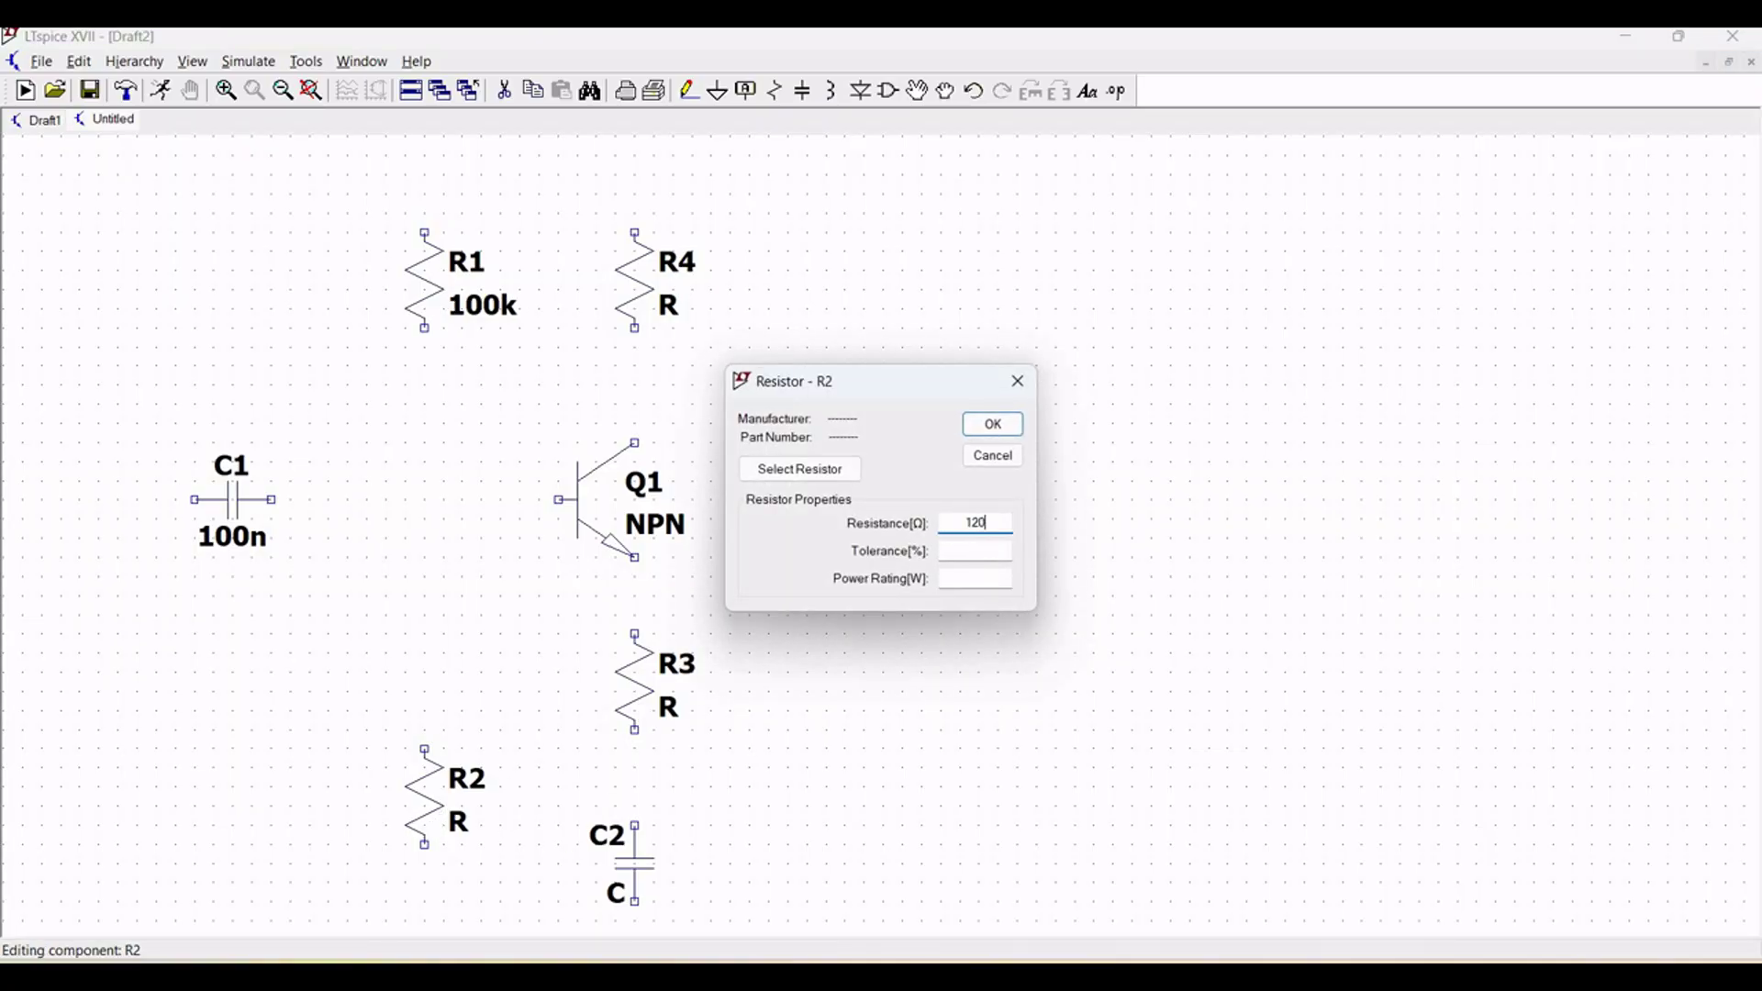
pyautogui.click(994, 424)
# Set emitter resistor R3 to 100 ohms and collector resistor R4 to 12k
pyautogui.rightClick(696, 688)
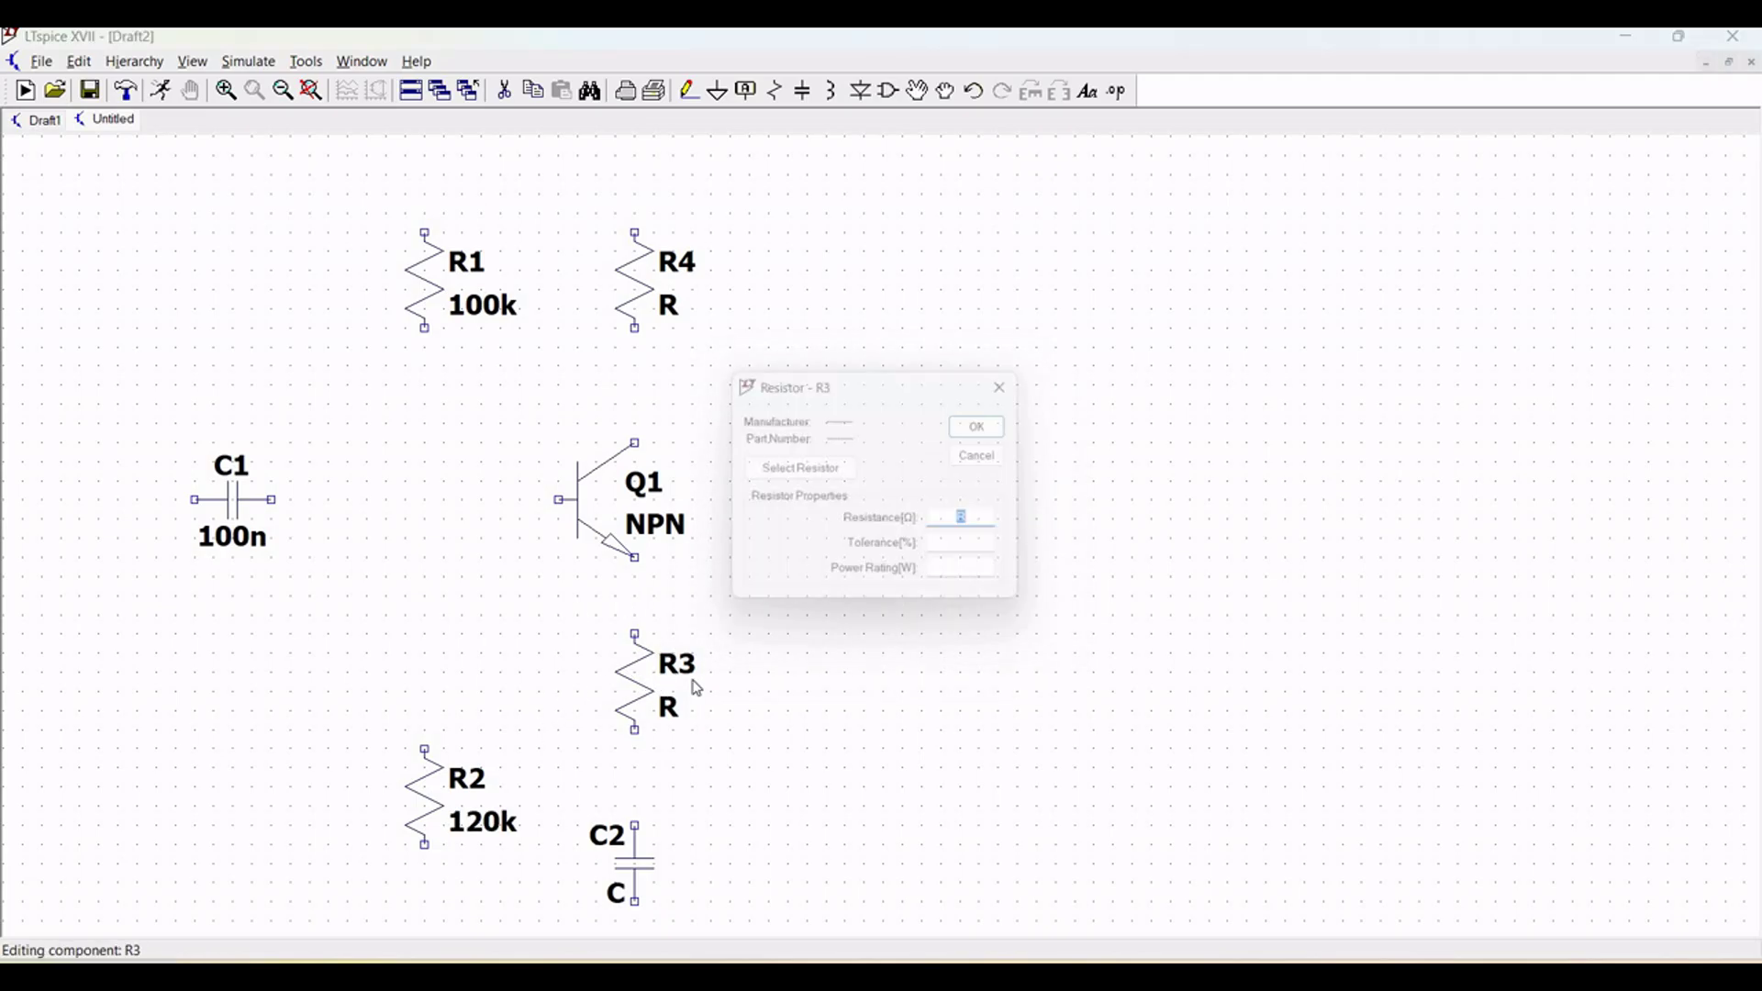
pyautogui.write('100')
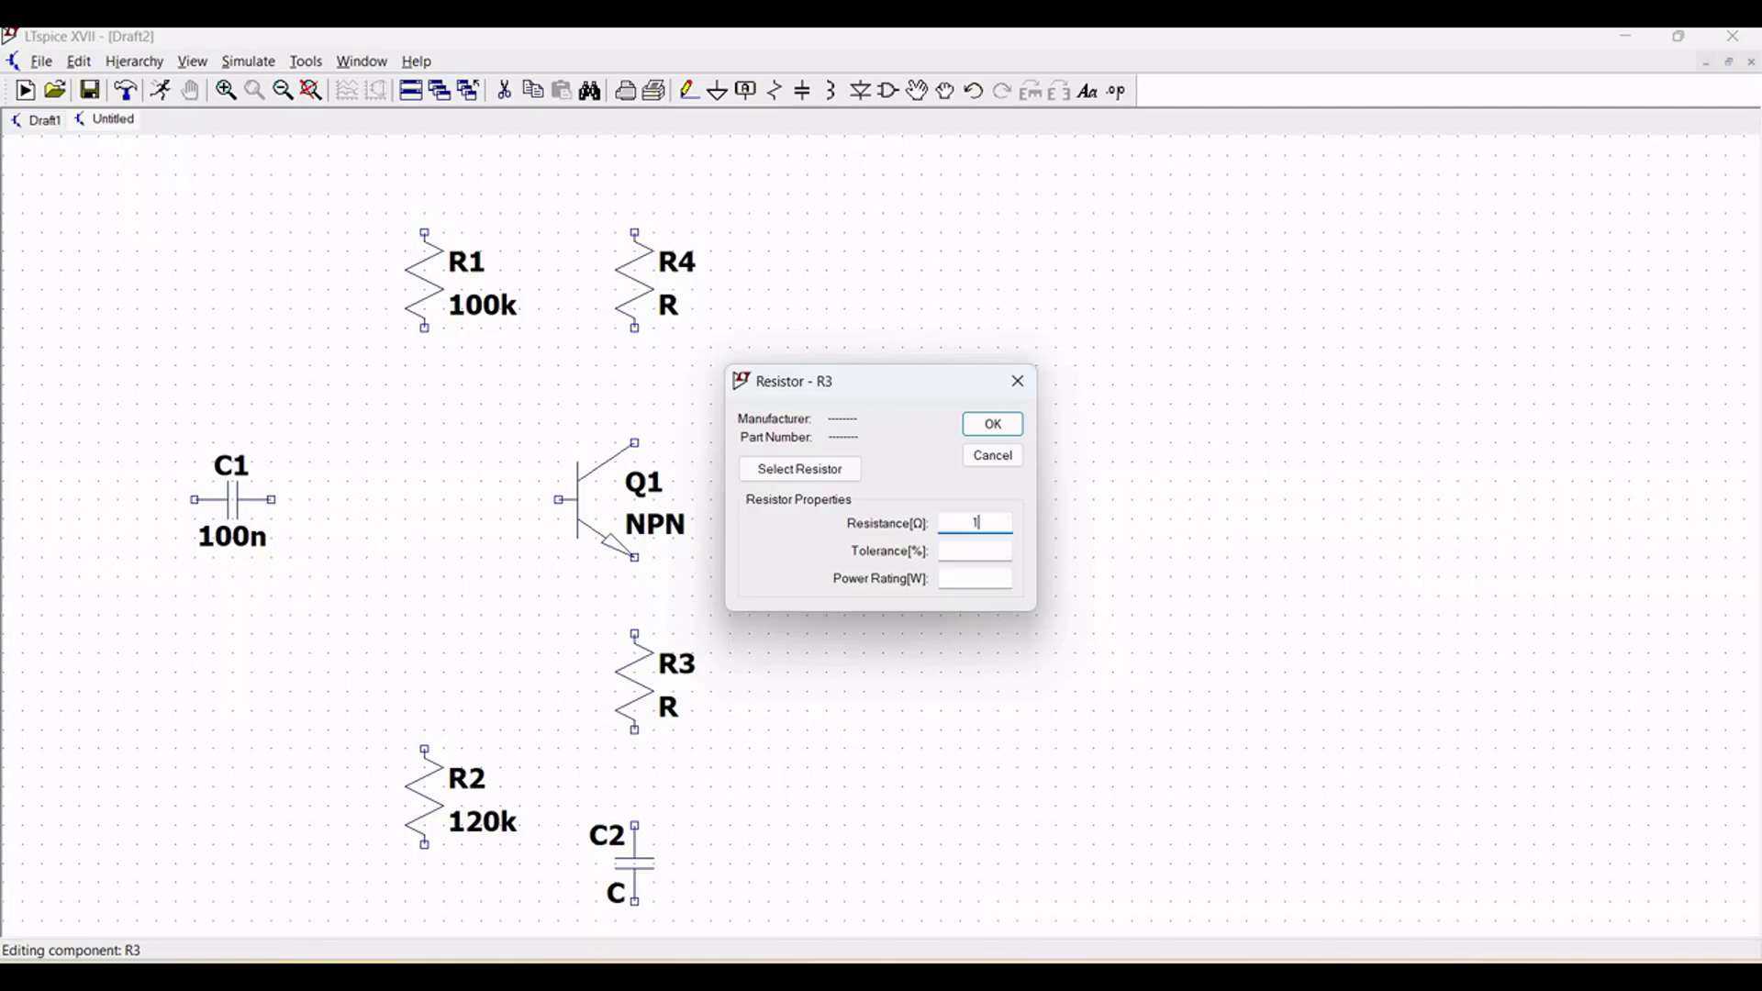
pyautogui.click(1007, 428)
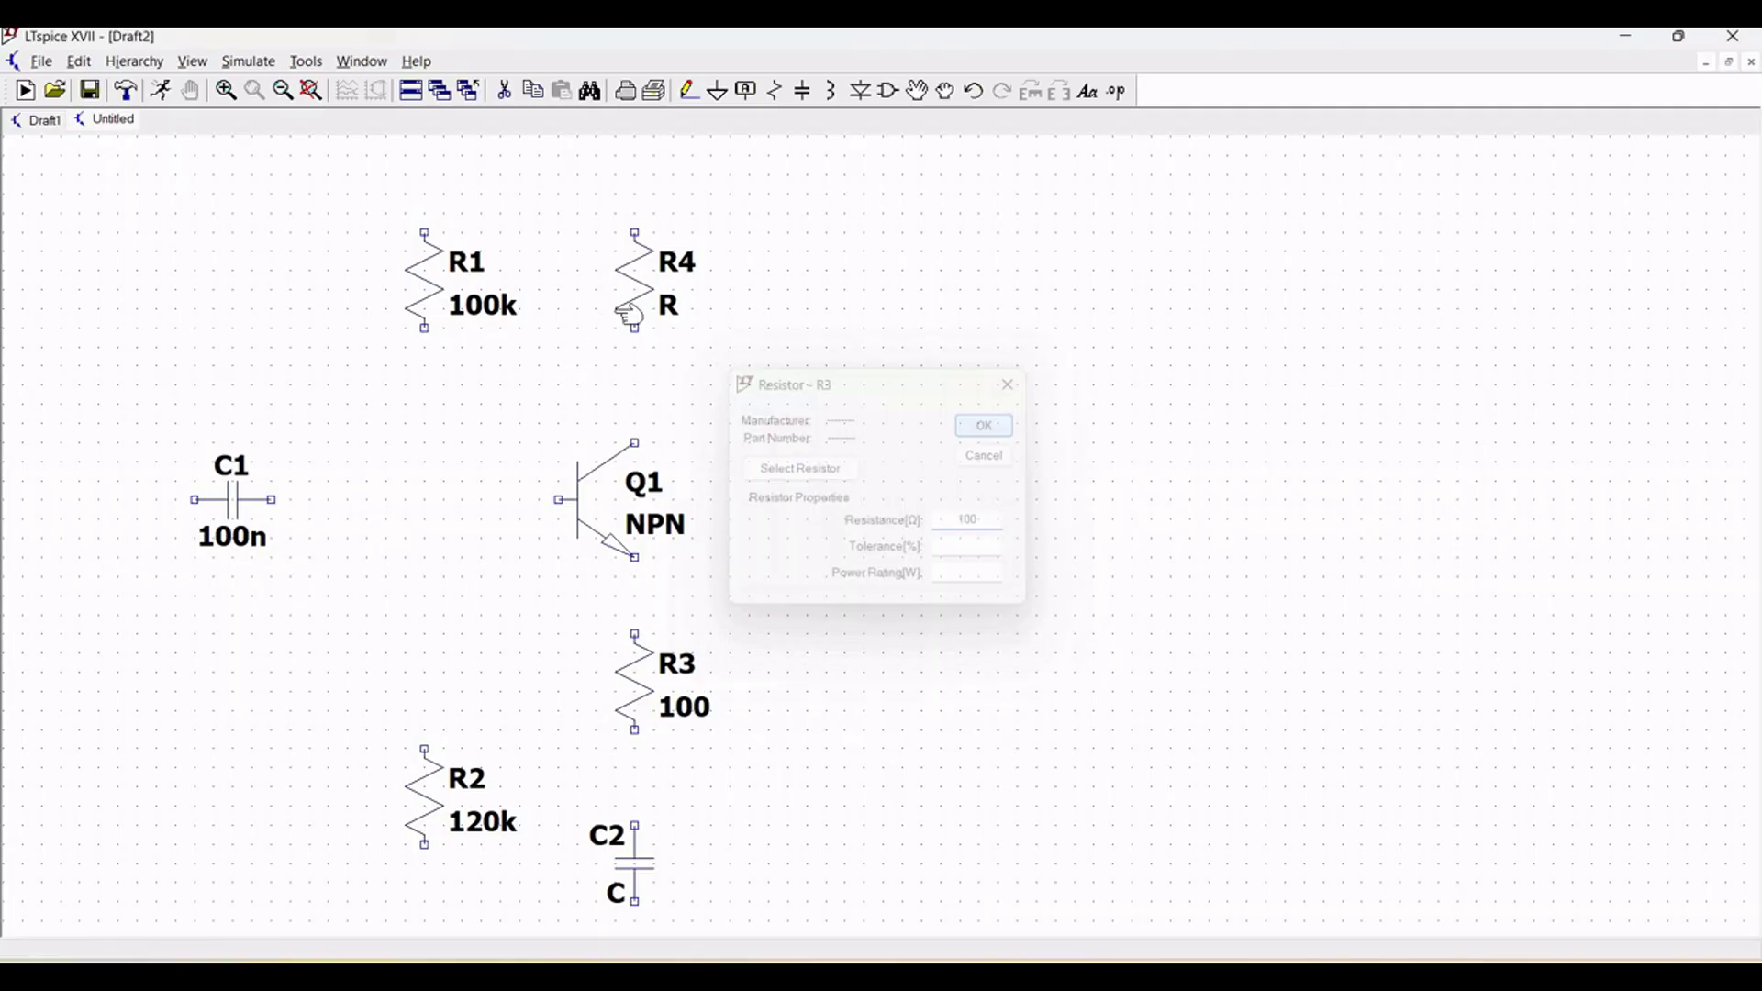
pyautogui.rightClick(640, 300)
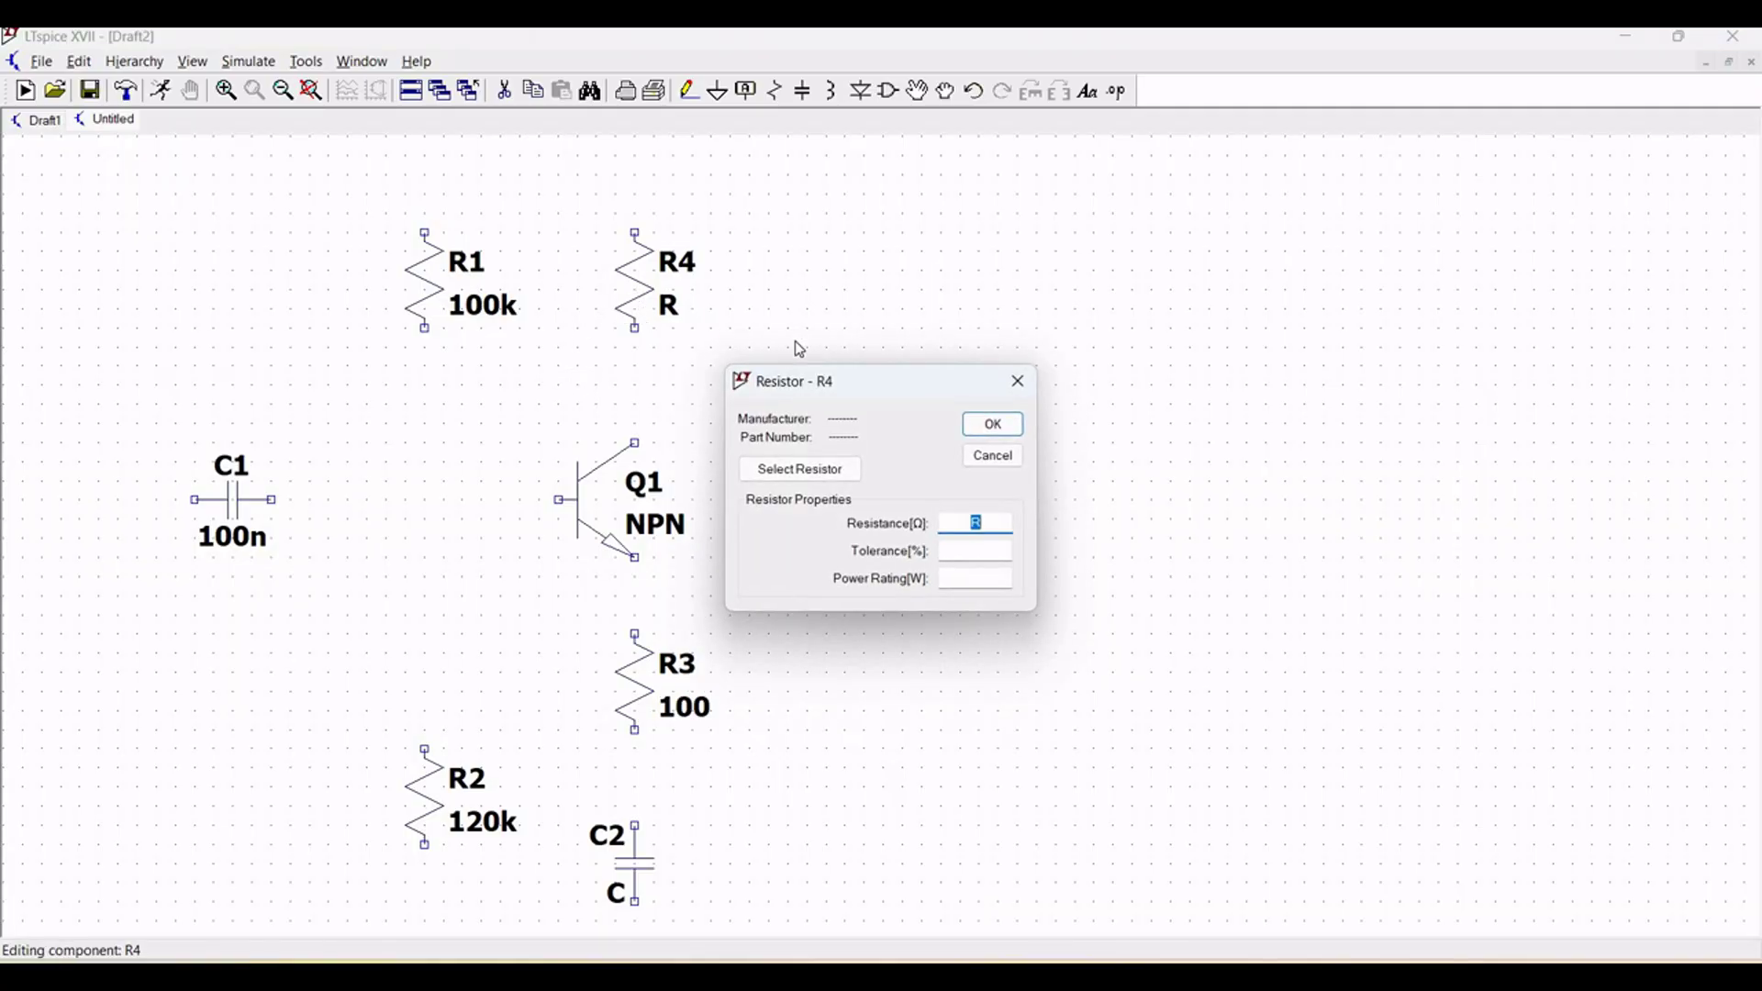
pyautogui.write('12k')
pyautogui.click(993, 424)
# Set the capacitance of C2, below the emitter resistor, to 10u
pyautogui.rightClick(647, 879)
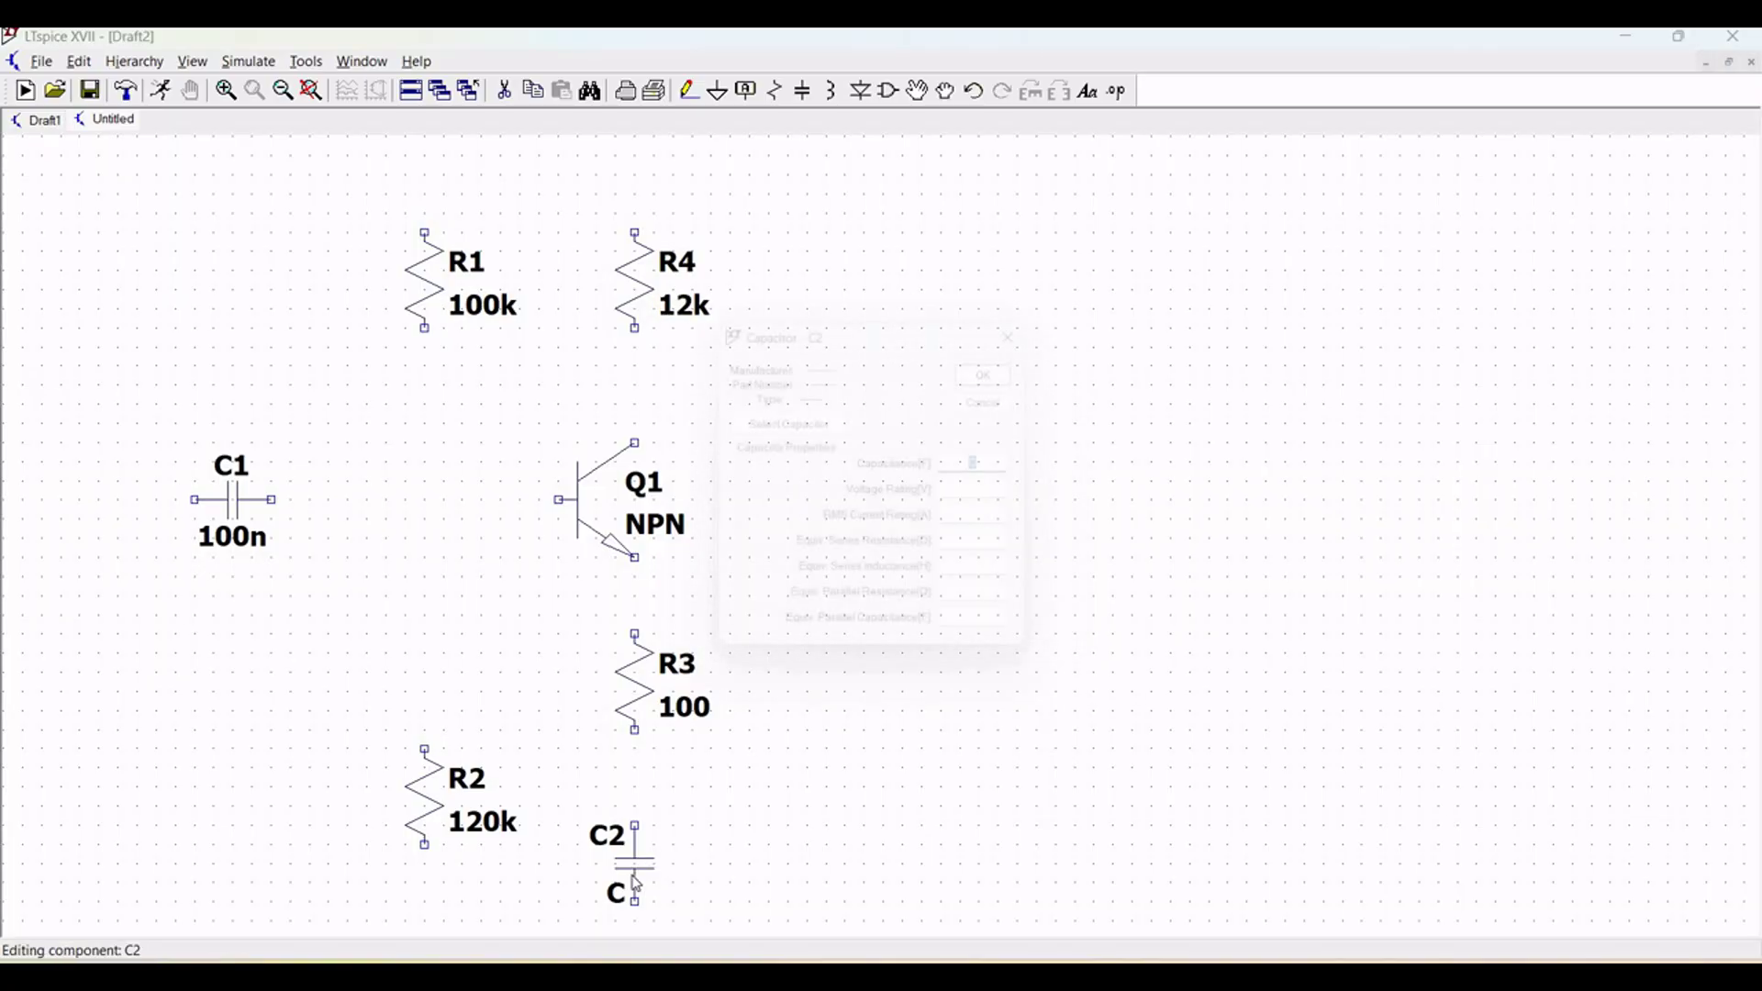
pyautogui.write('10u')
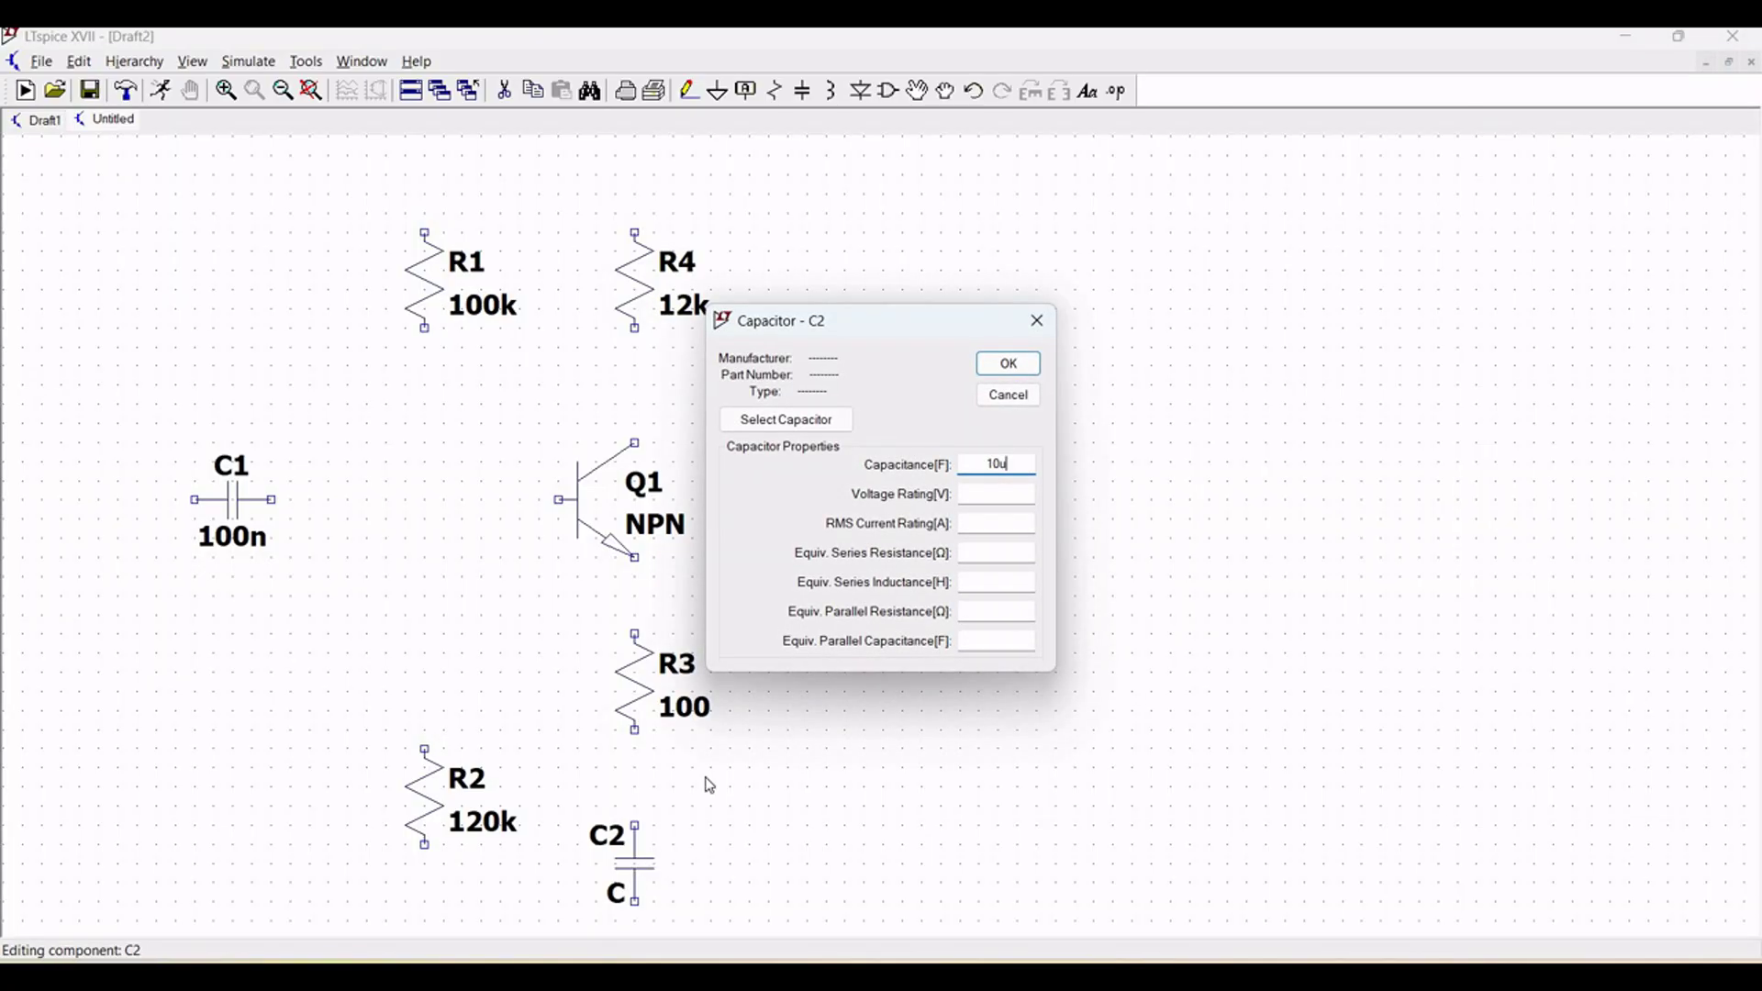
pyautogui.click(1005, 365)
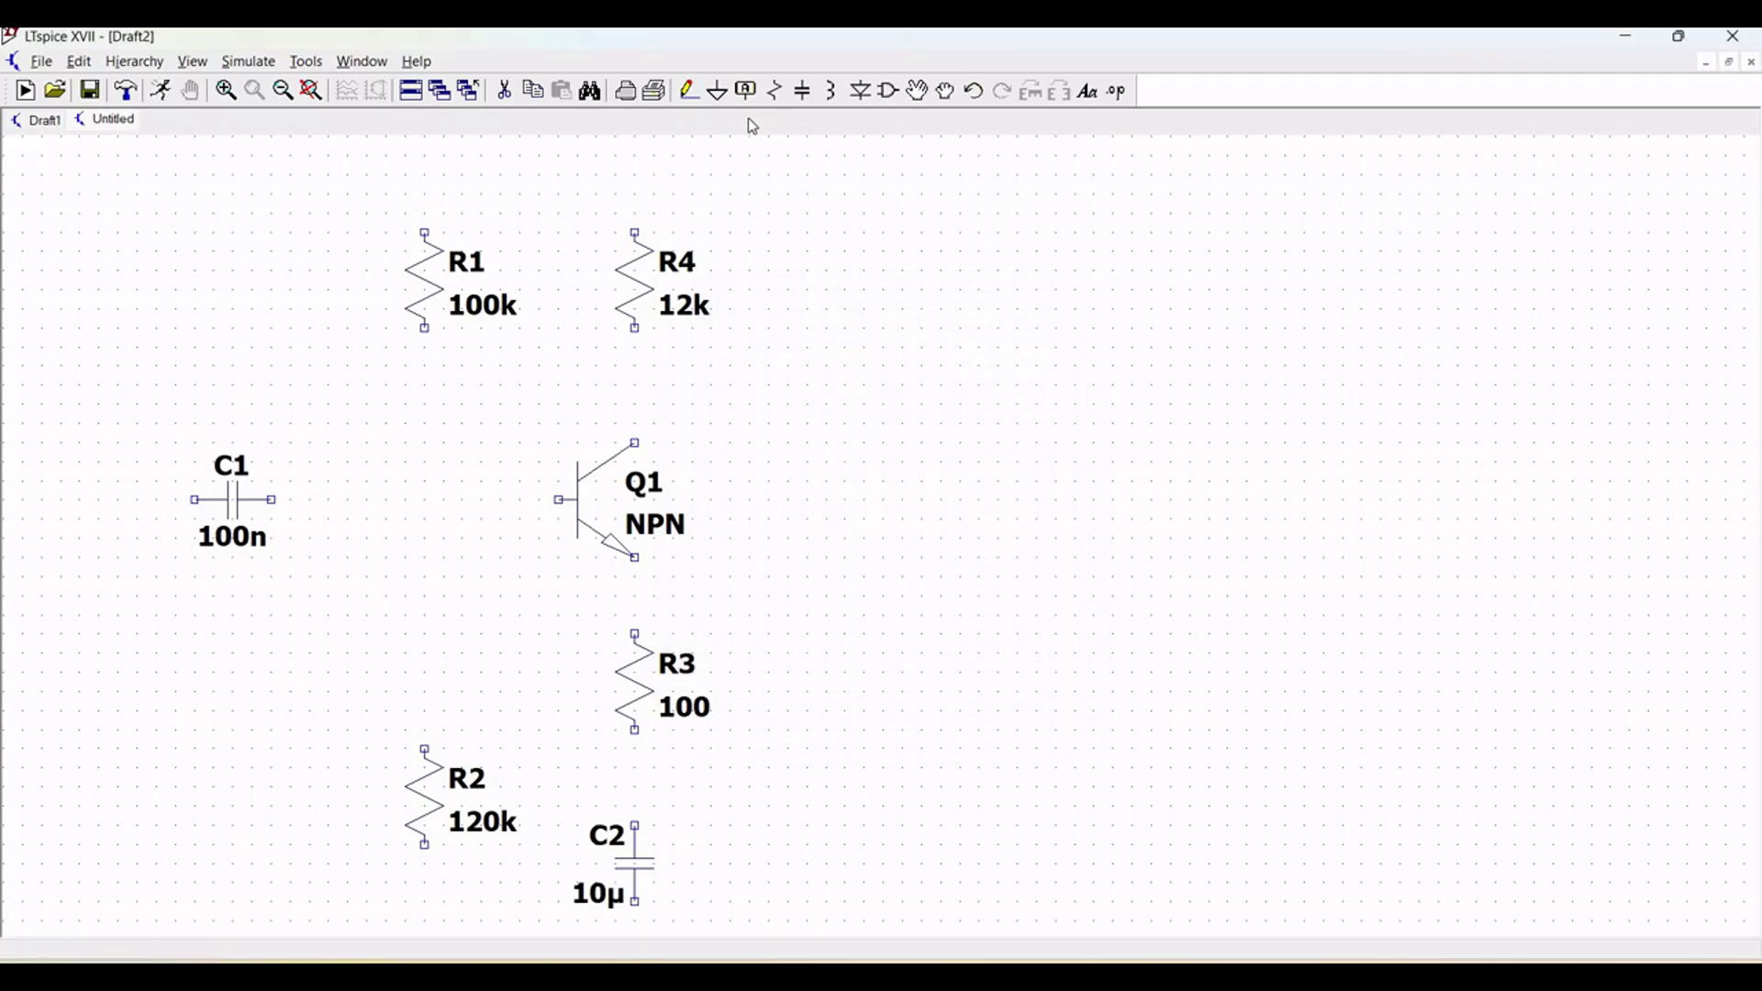
# Place a PNP transistor, rotated 180° and mirrored so its emitter faces up, in the open area to the right of R4
pyautogui.click(889, 92)
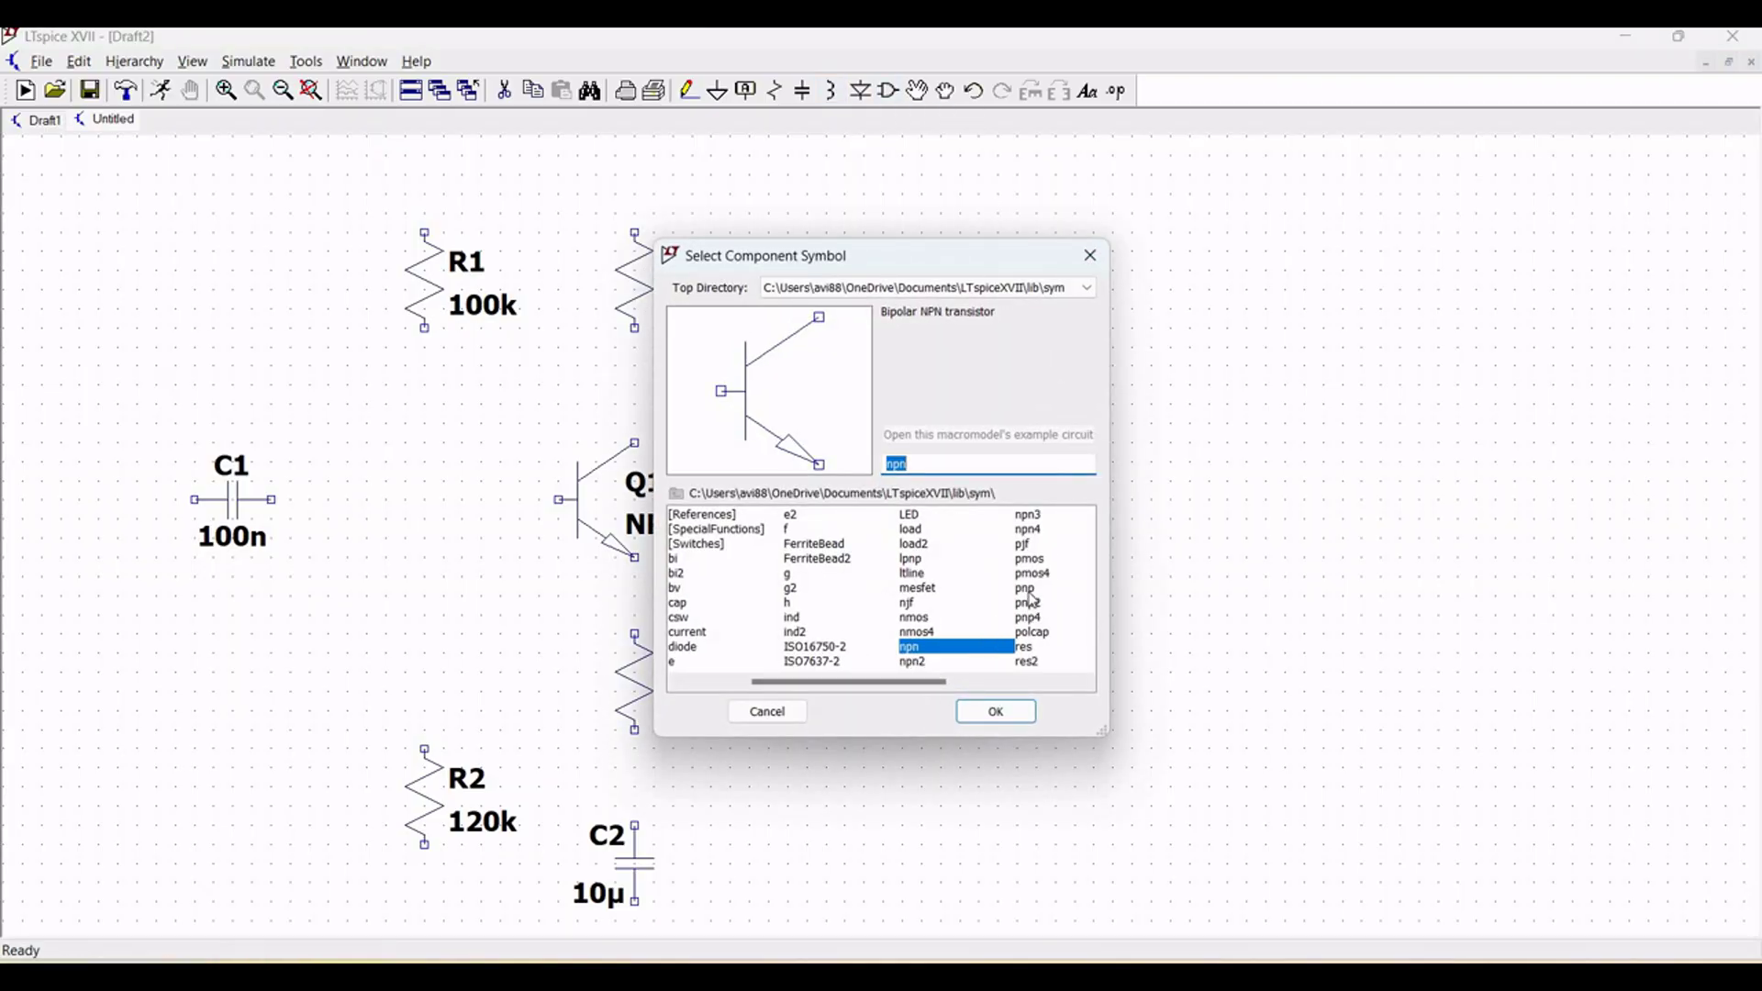
pyautogui.write('pnp')
pyautogui.press('Return')
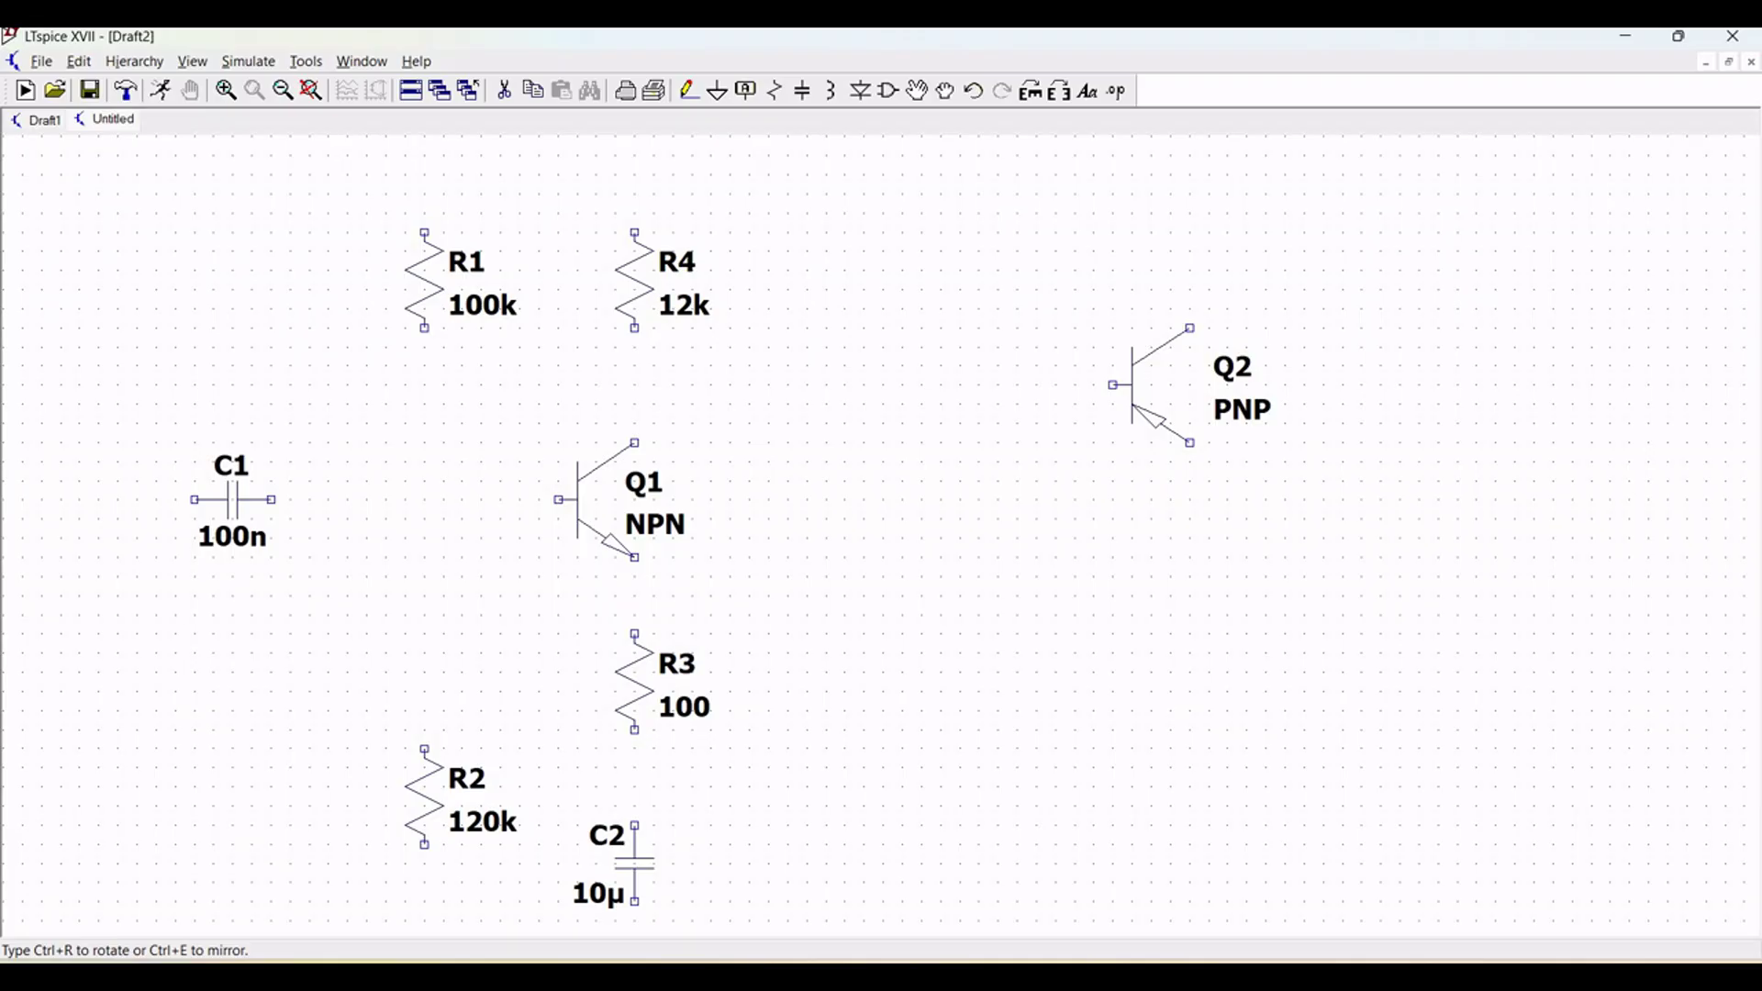
pyautogui.hotkey('ctrl', 'r')
pyautogui.hotkey('ctrl', 'r')
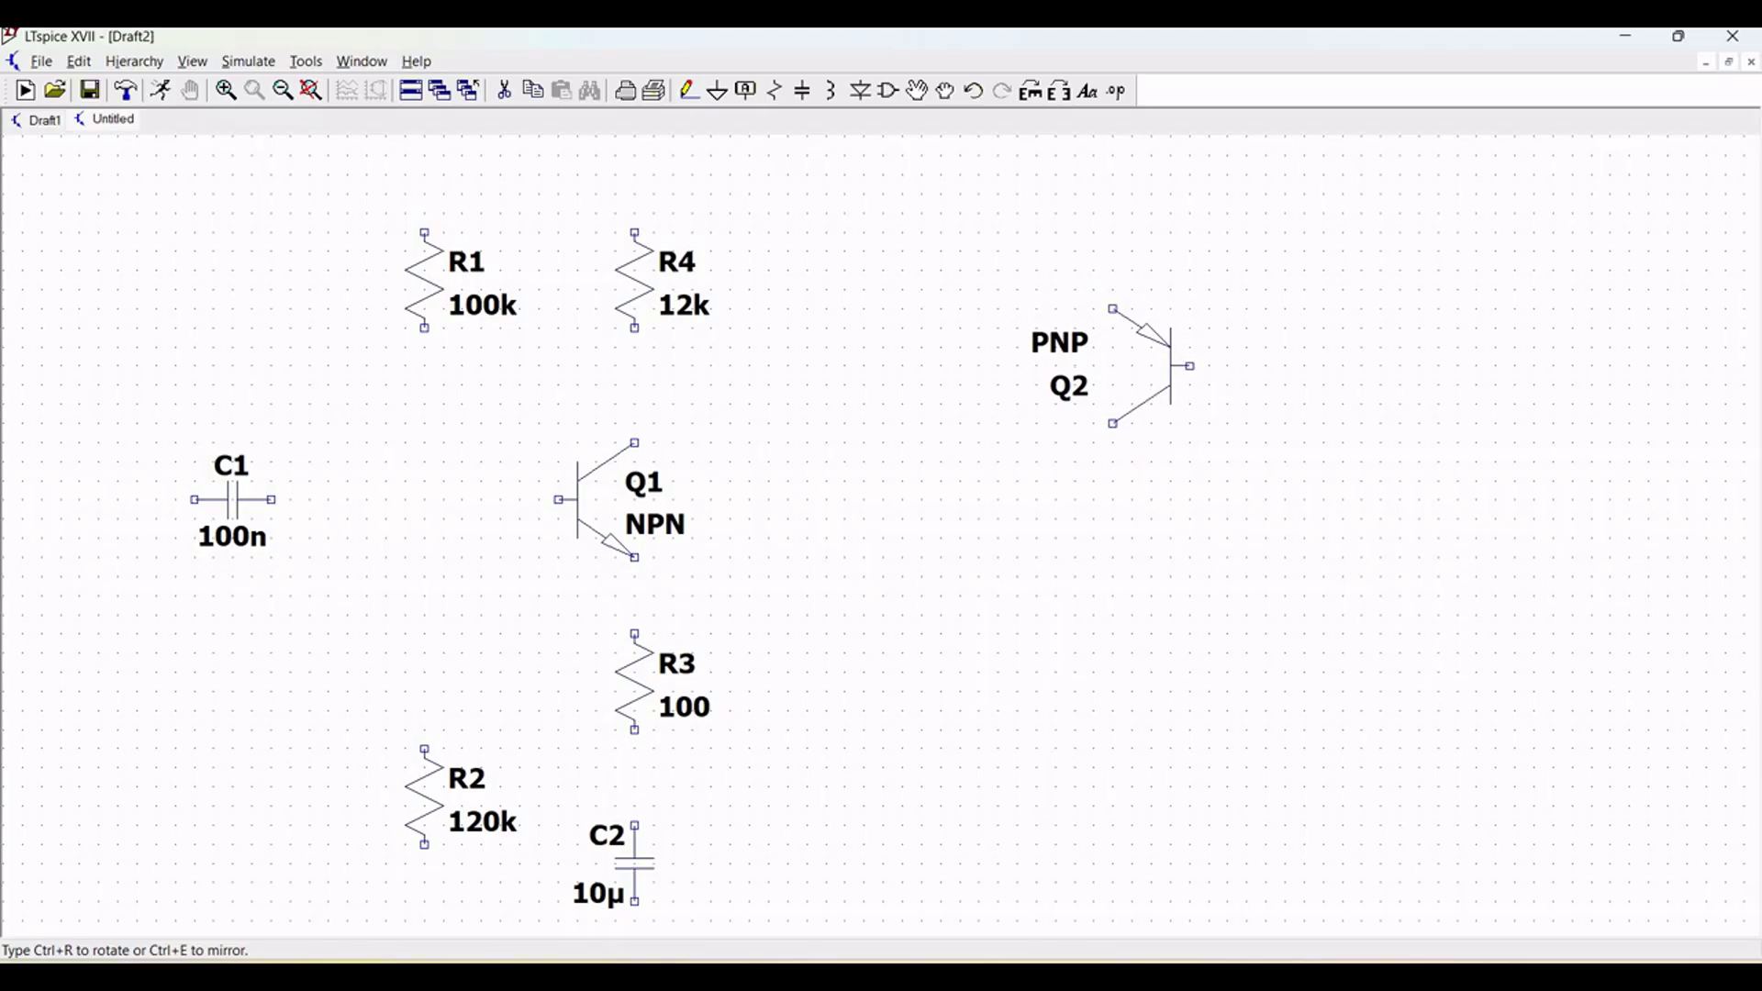
pyautogui.hotkey('ctrl', 'e')
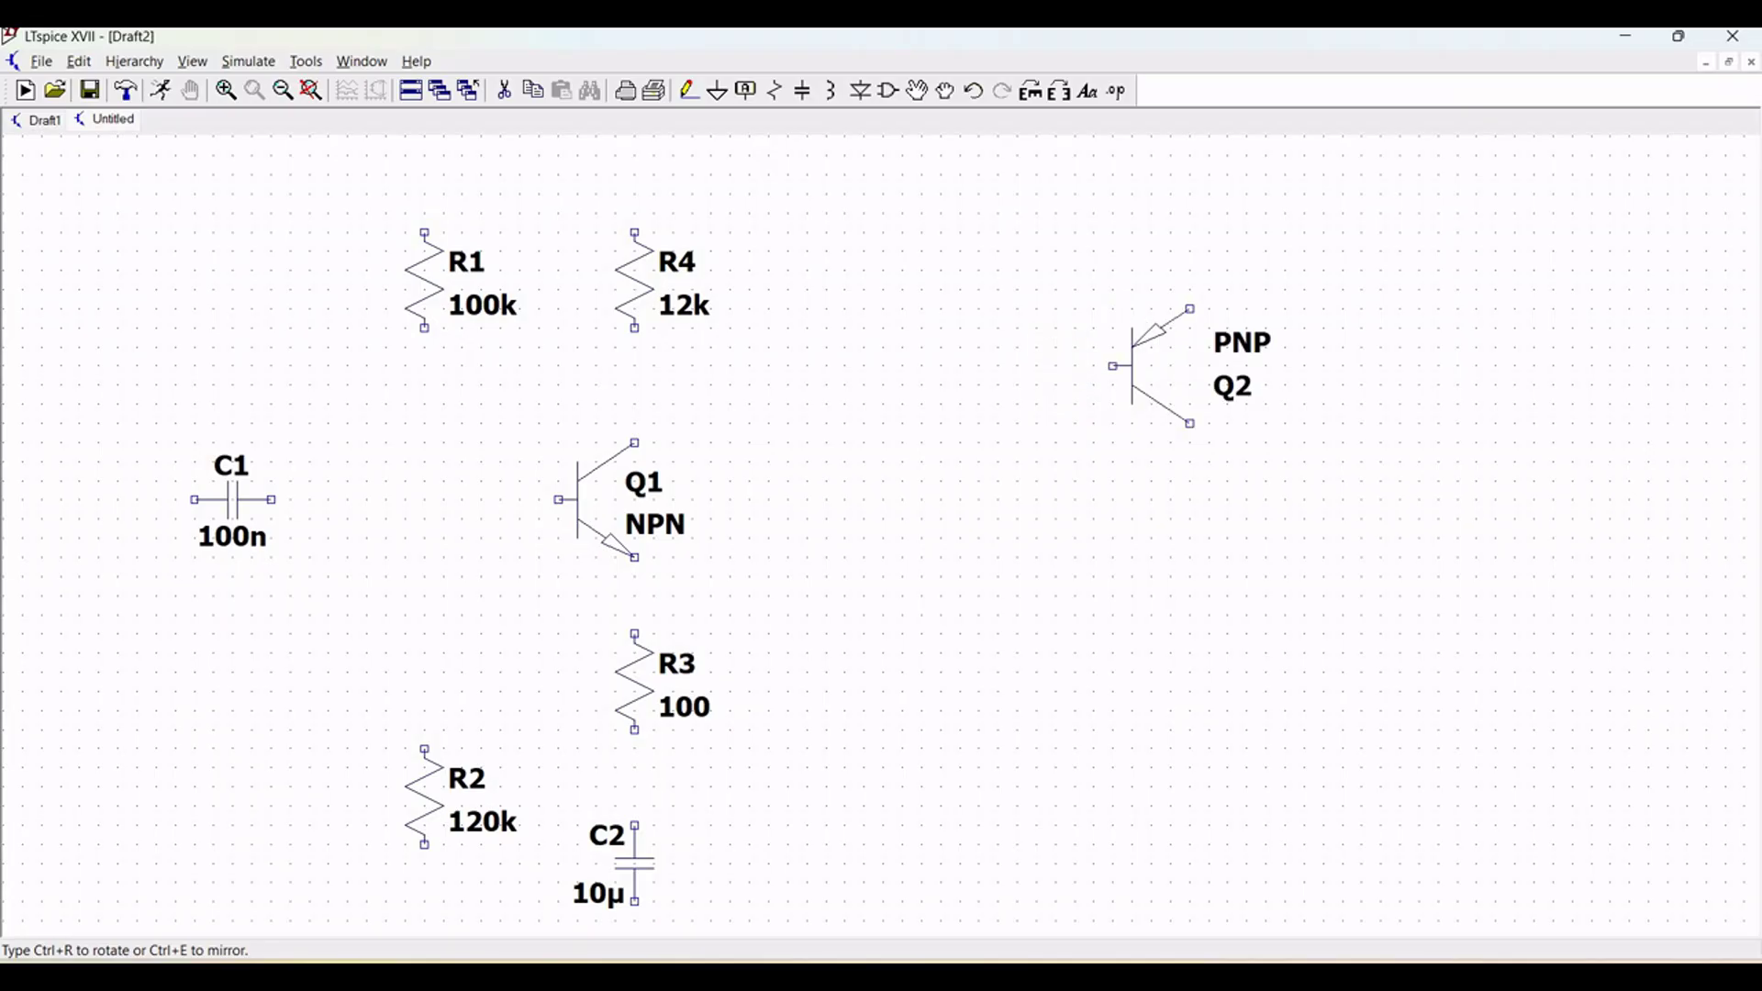
pyautogui.click(1159, 367)
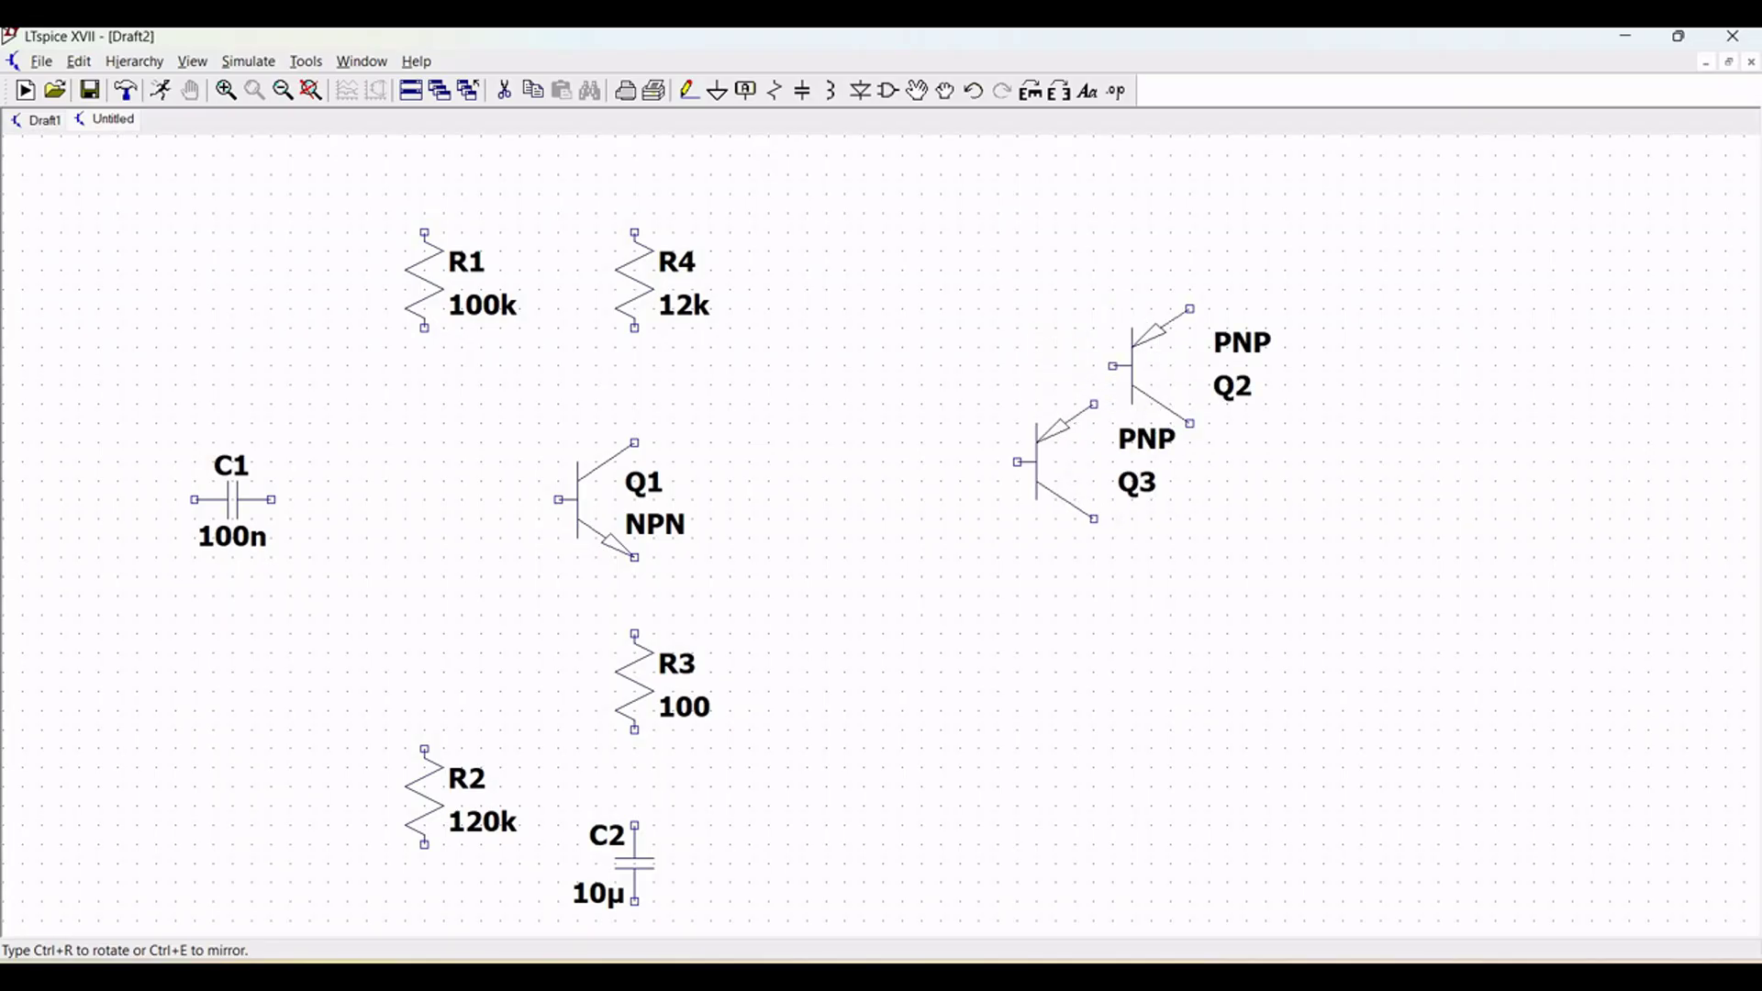
pyautogui.press('Escape')
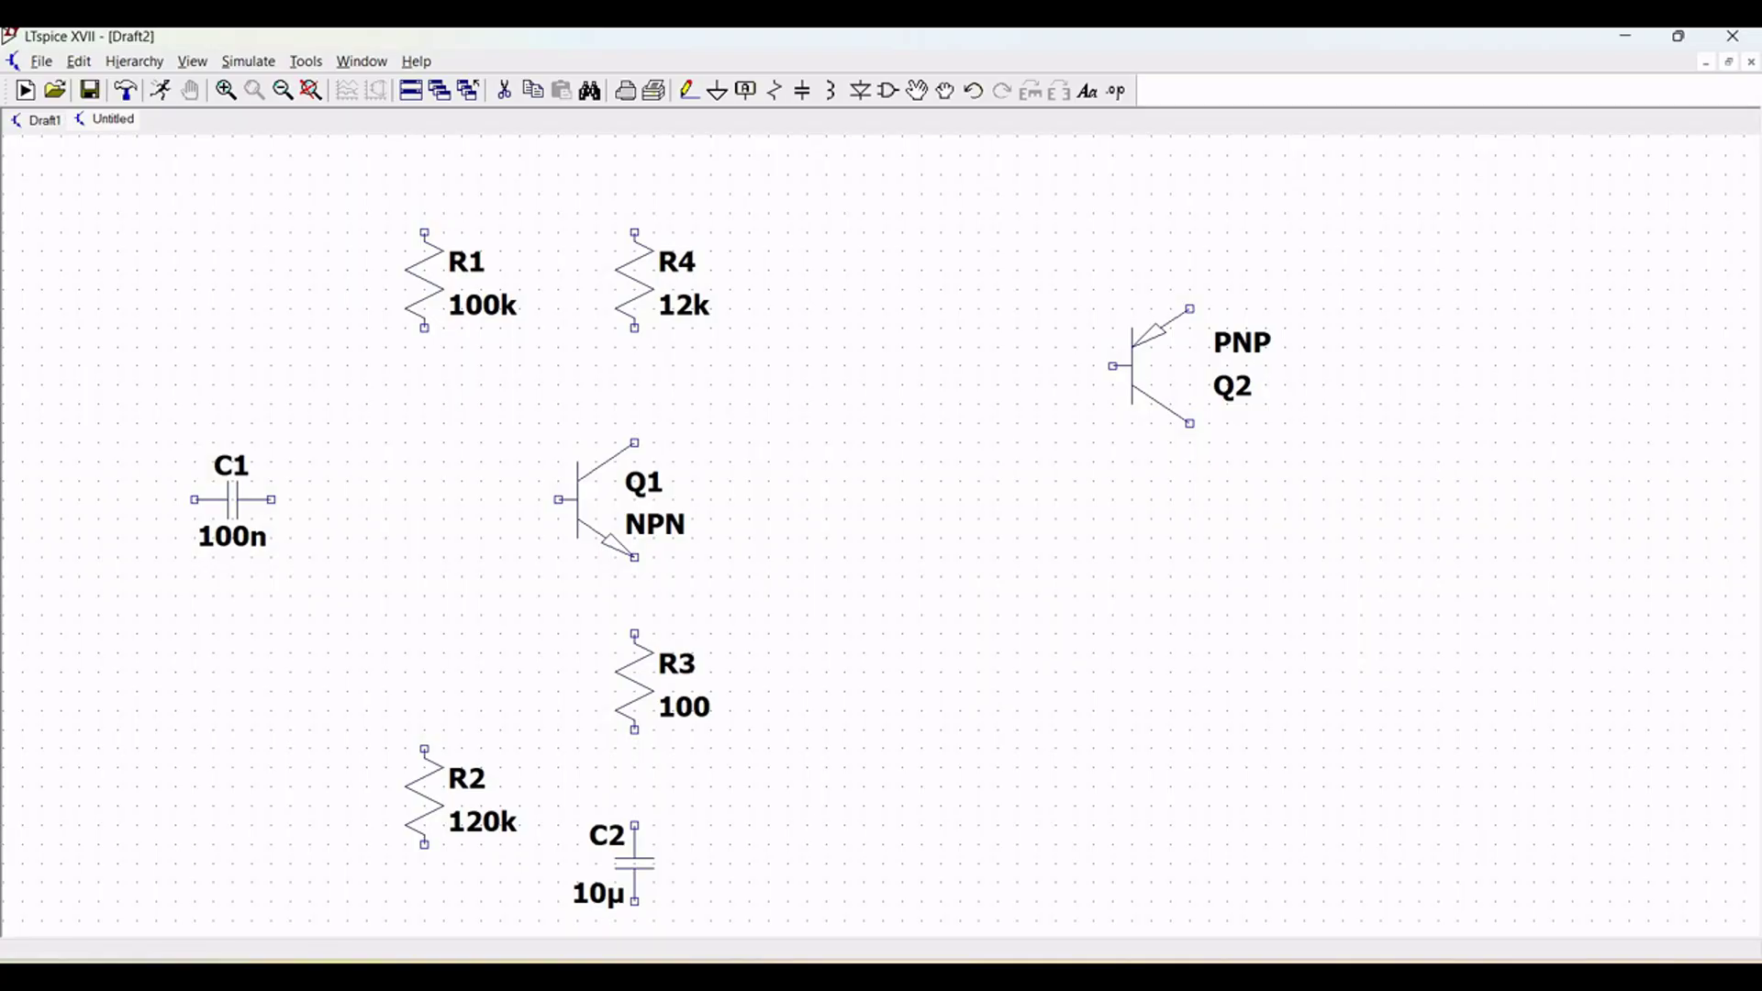
# Place a horizontal resistor to the right of the NPN transistor and a vertical resistor below the PNP transistor
pyautogui.click(776, 96)
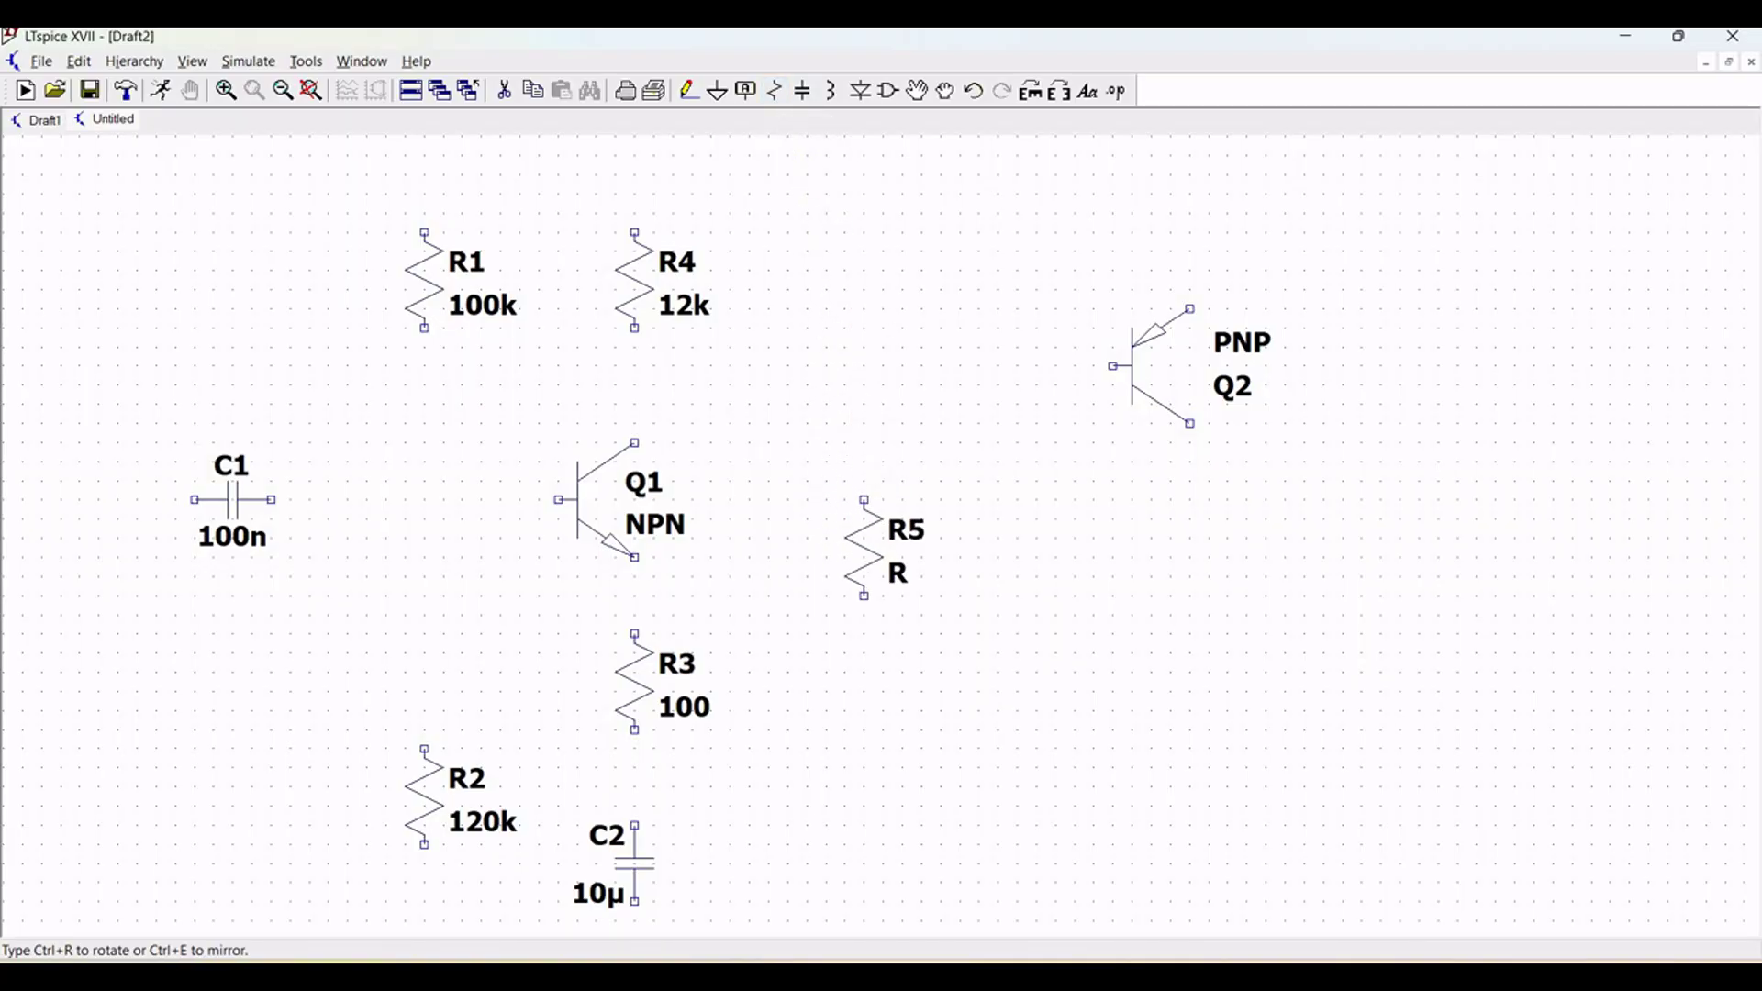
pyautogui.hotkey('ctrl', 'r')
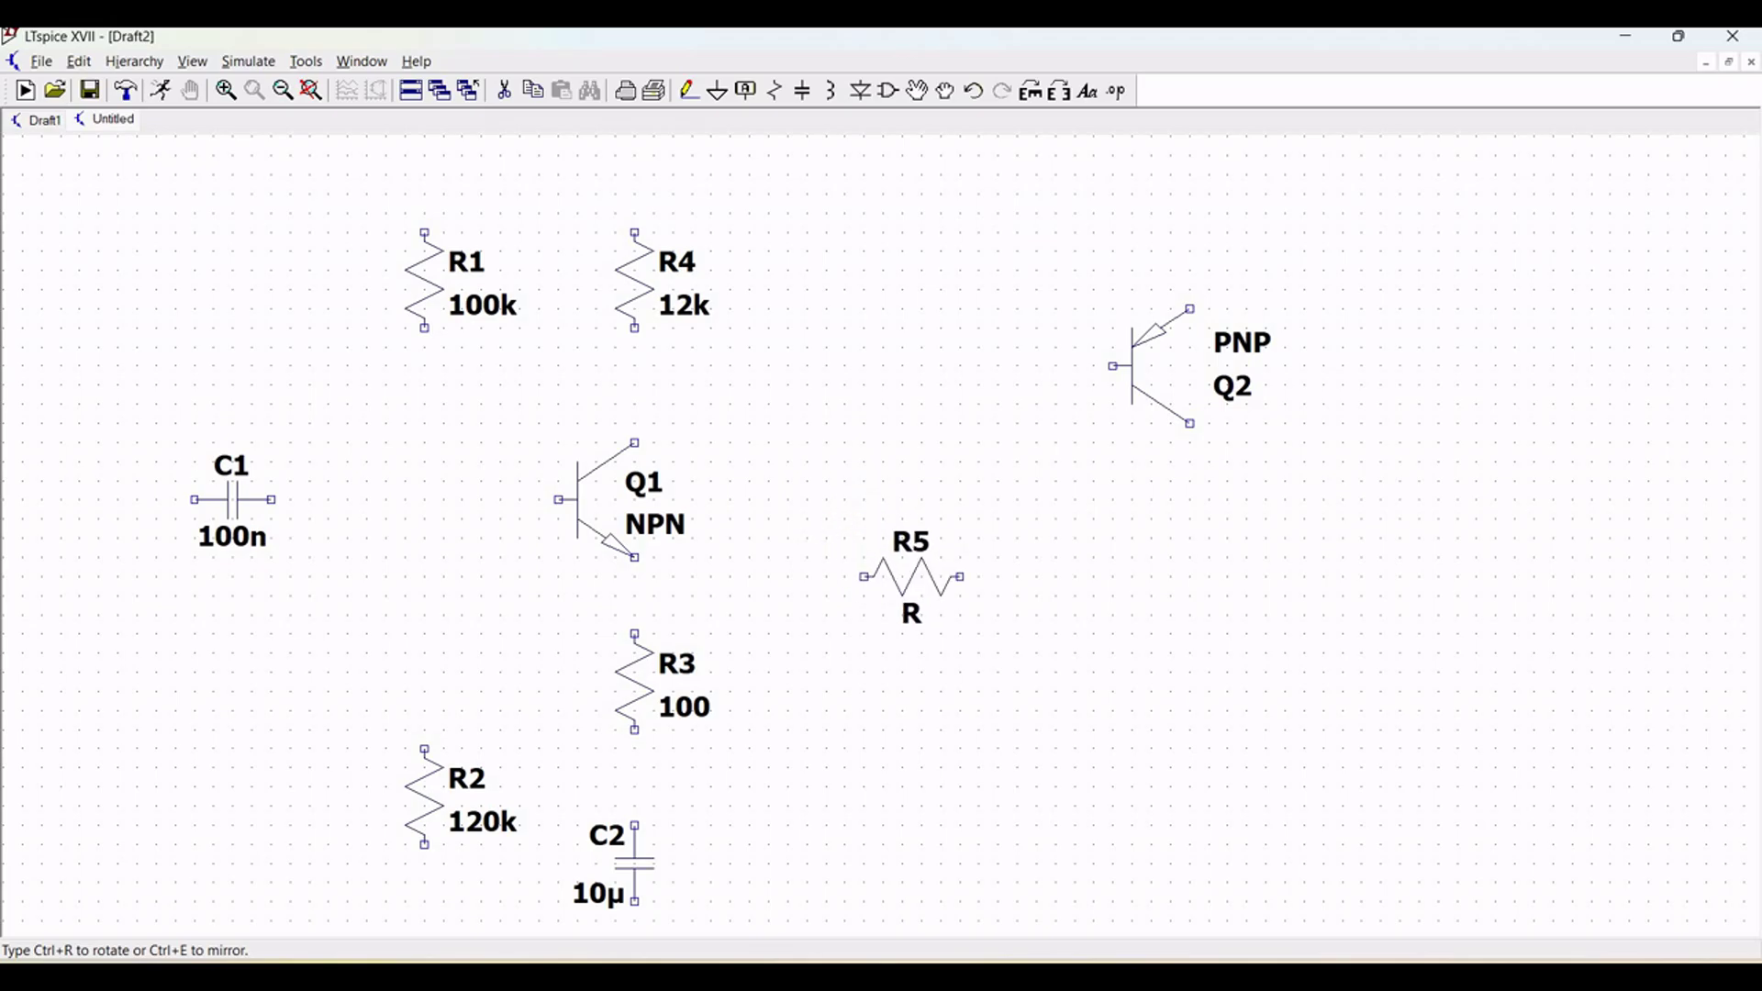
pyautogui.click(911, 578)
pyautogui.hotkey('ctrl', 'r')
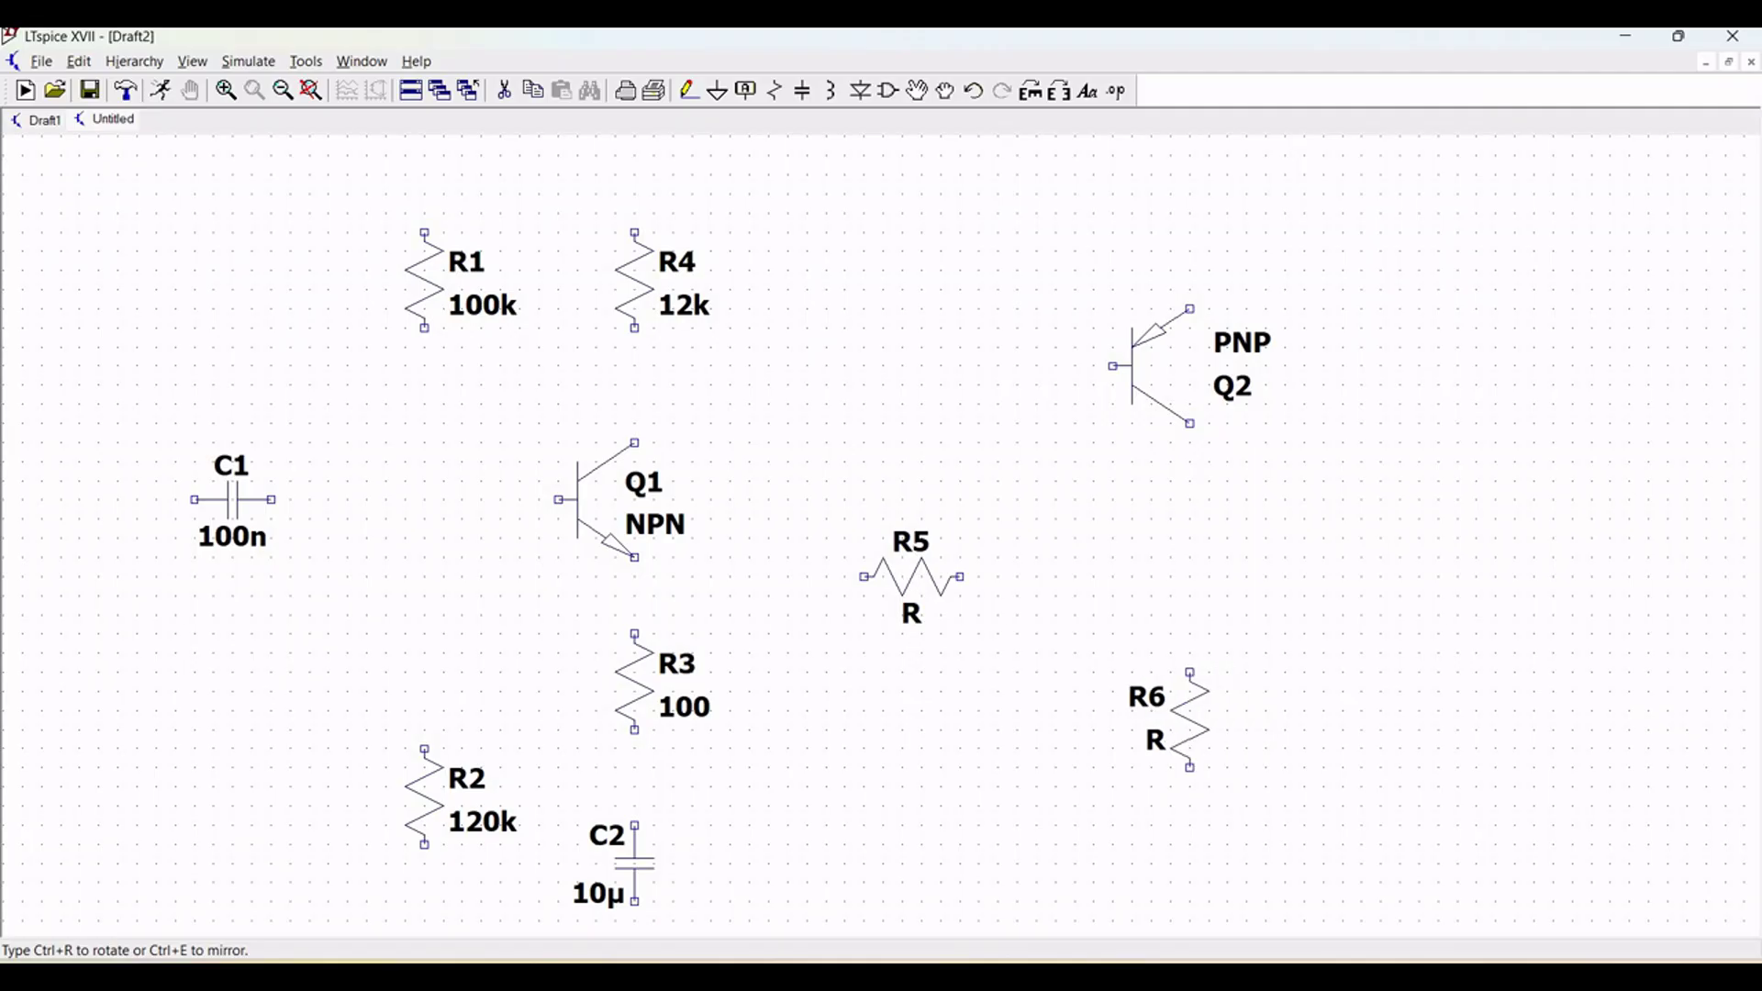
pyautogui.click(1191, 721)
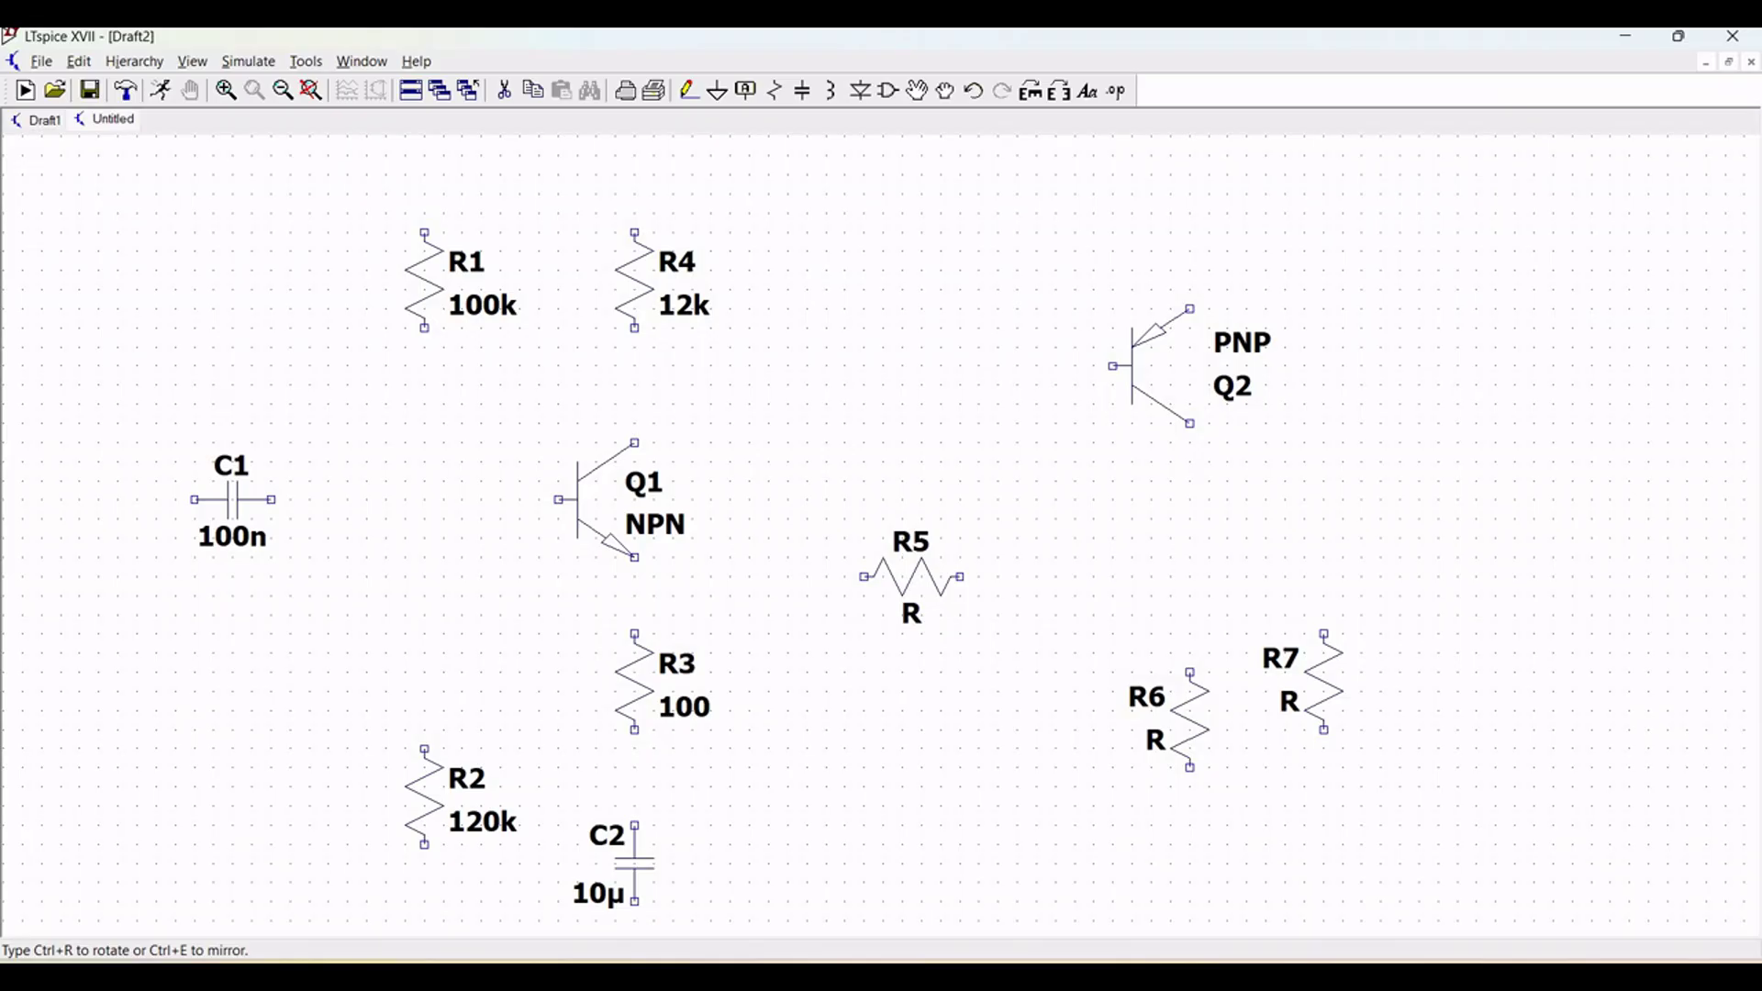
pyautogui.press('Escape')
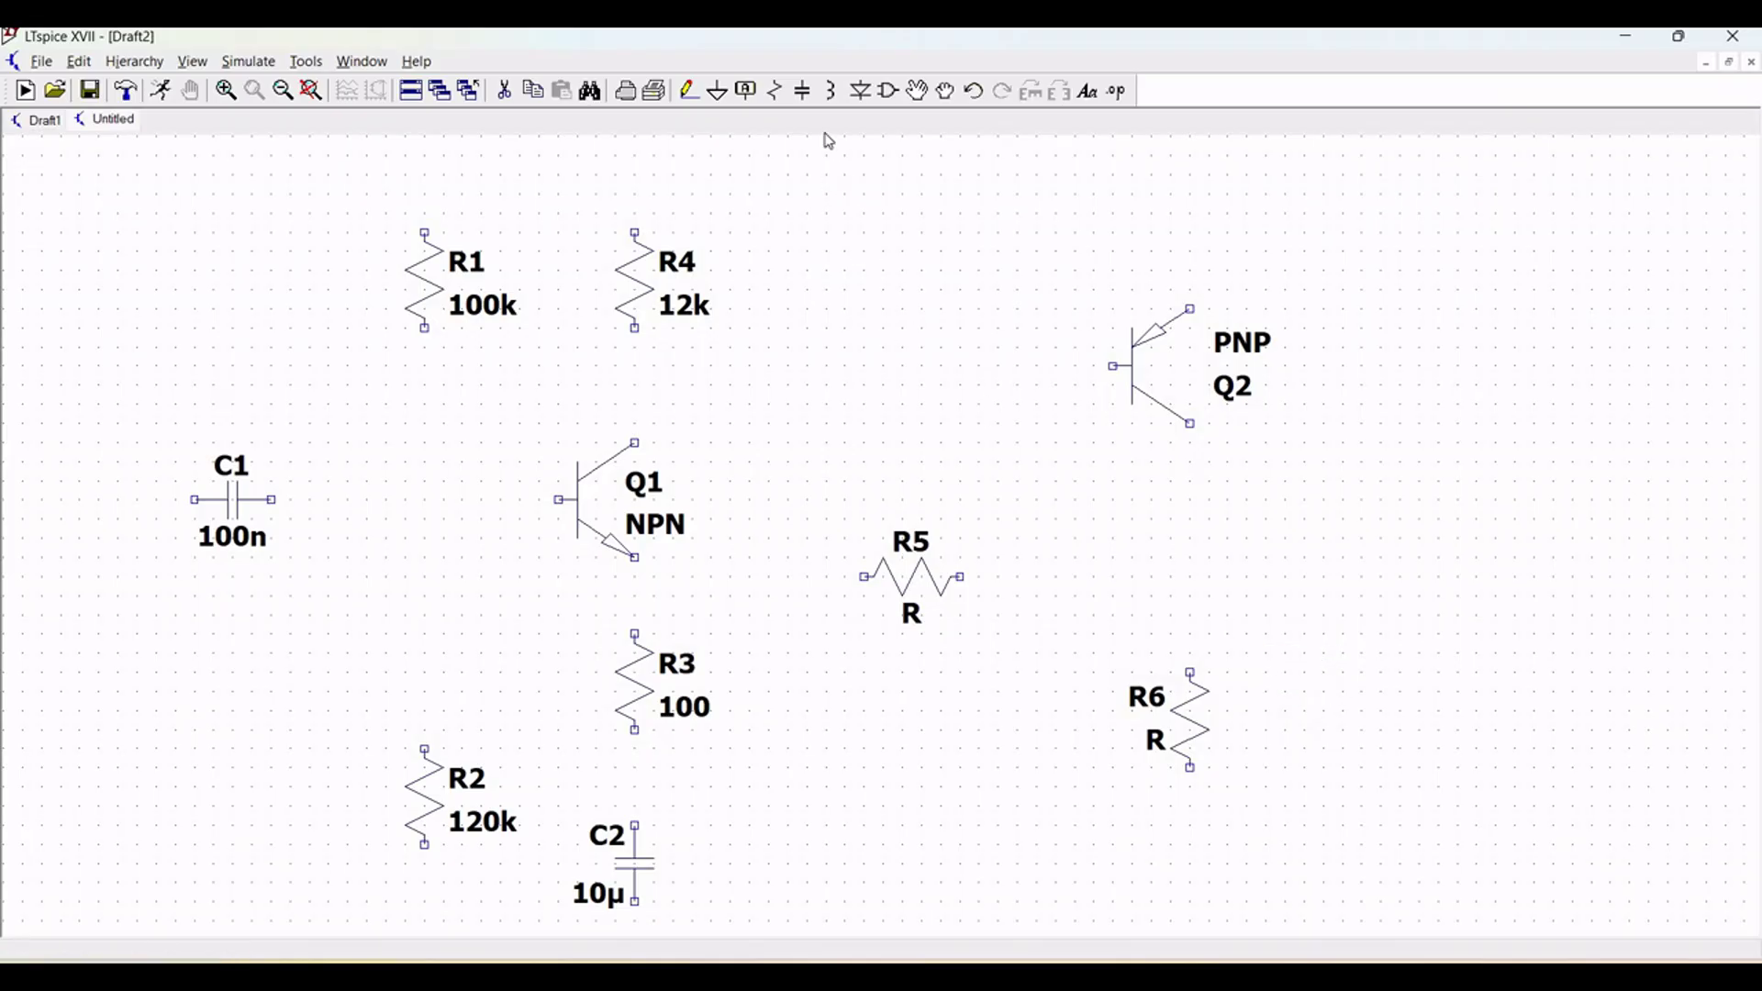
# Place a horizontal capacitor to the lower right of the PNP transistor and a vertical capacitor to the lower right of R6
pyautogui.click(806, 95)
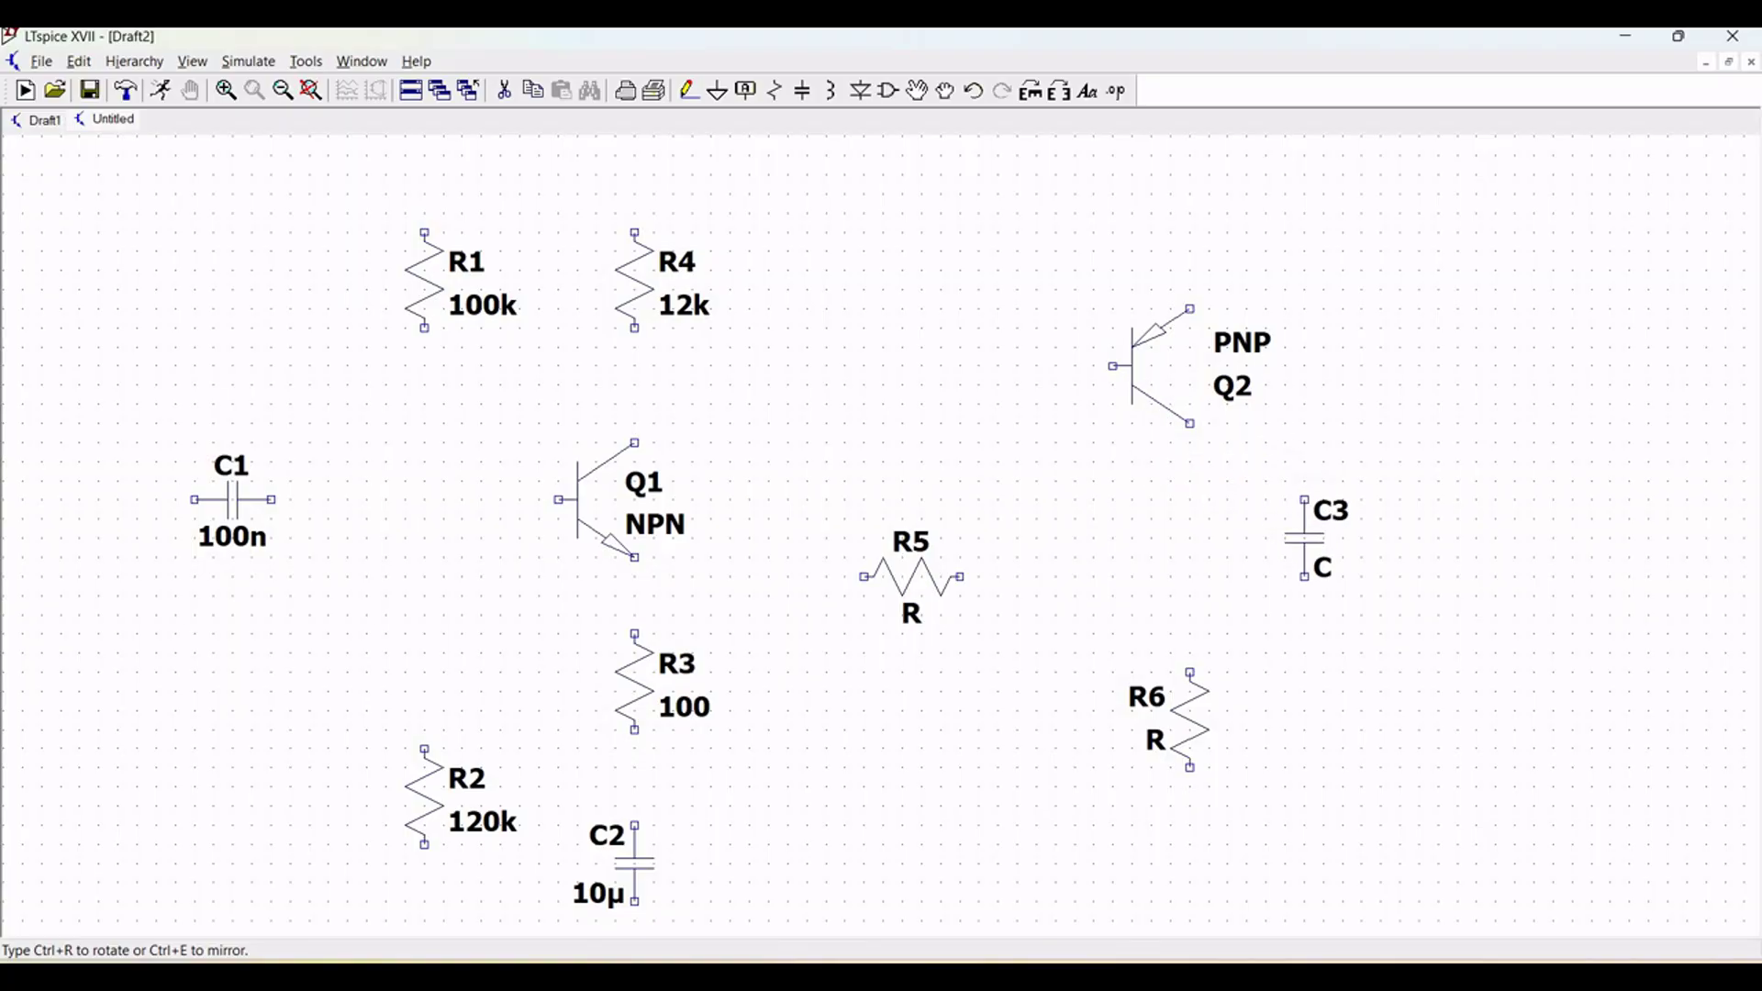
pyautogui.hotkey('ctrl', 'r')
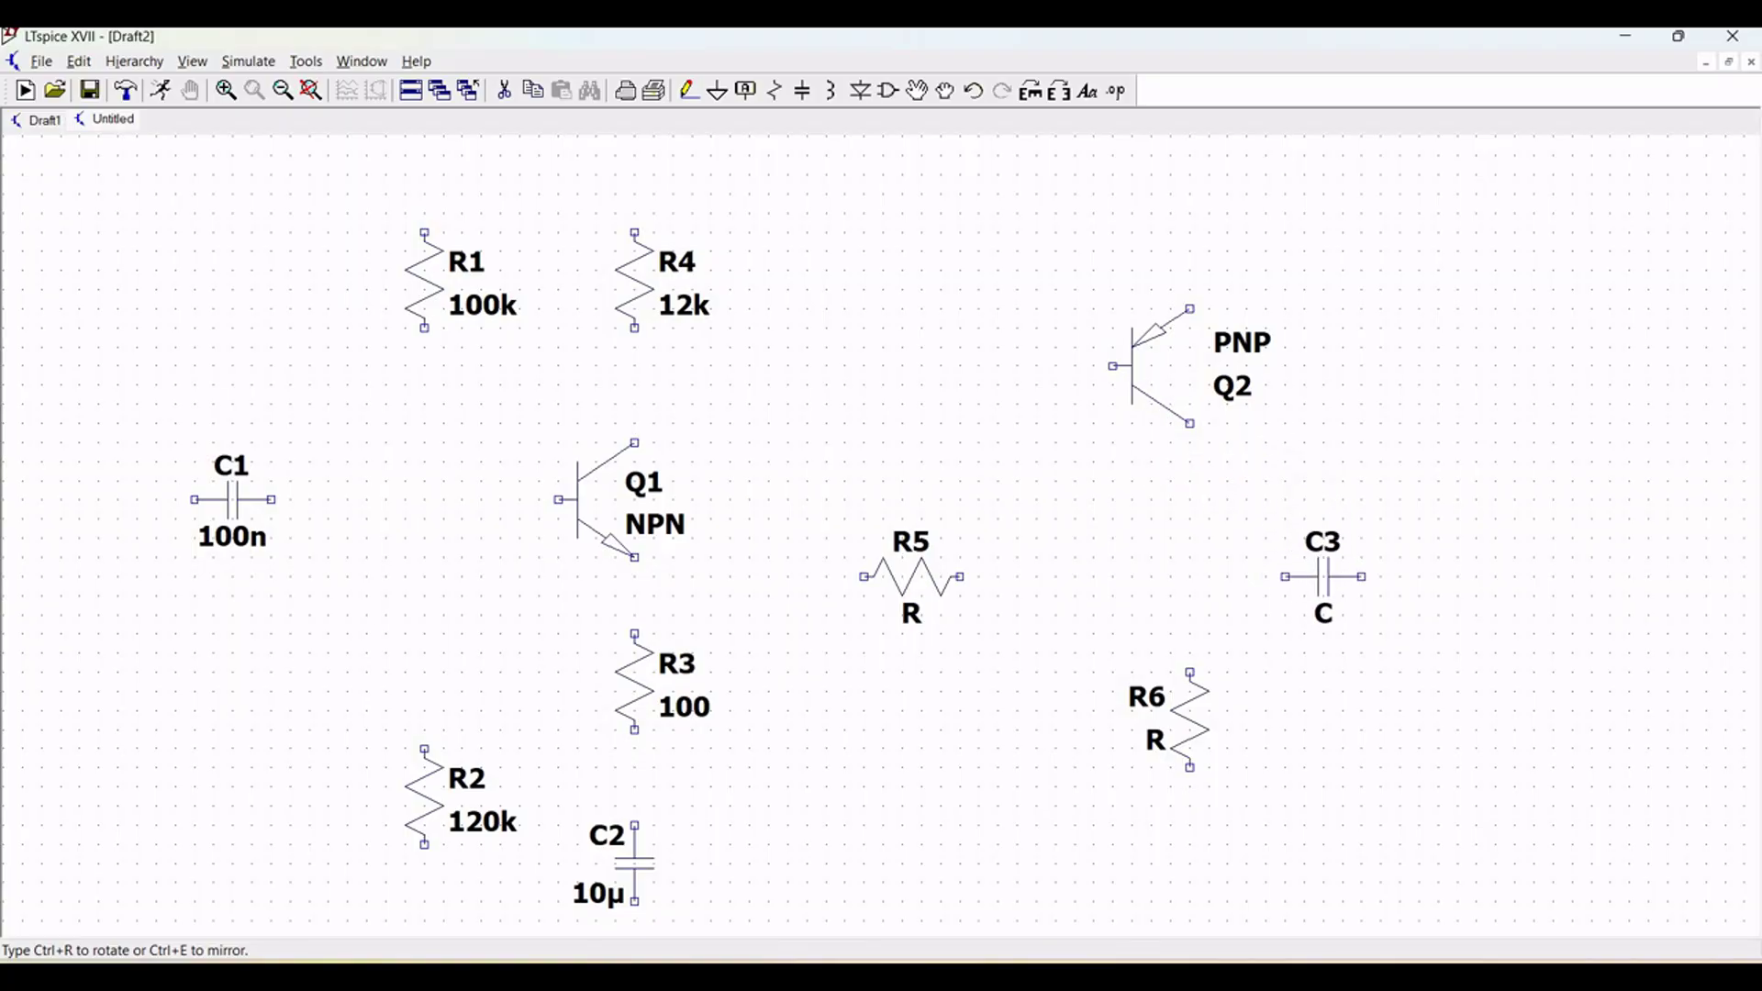
pyautogui.click(1322, 577)
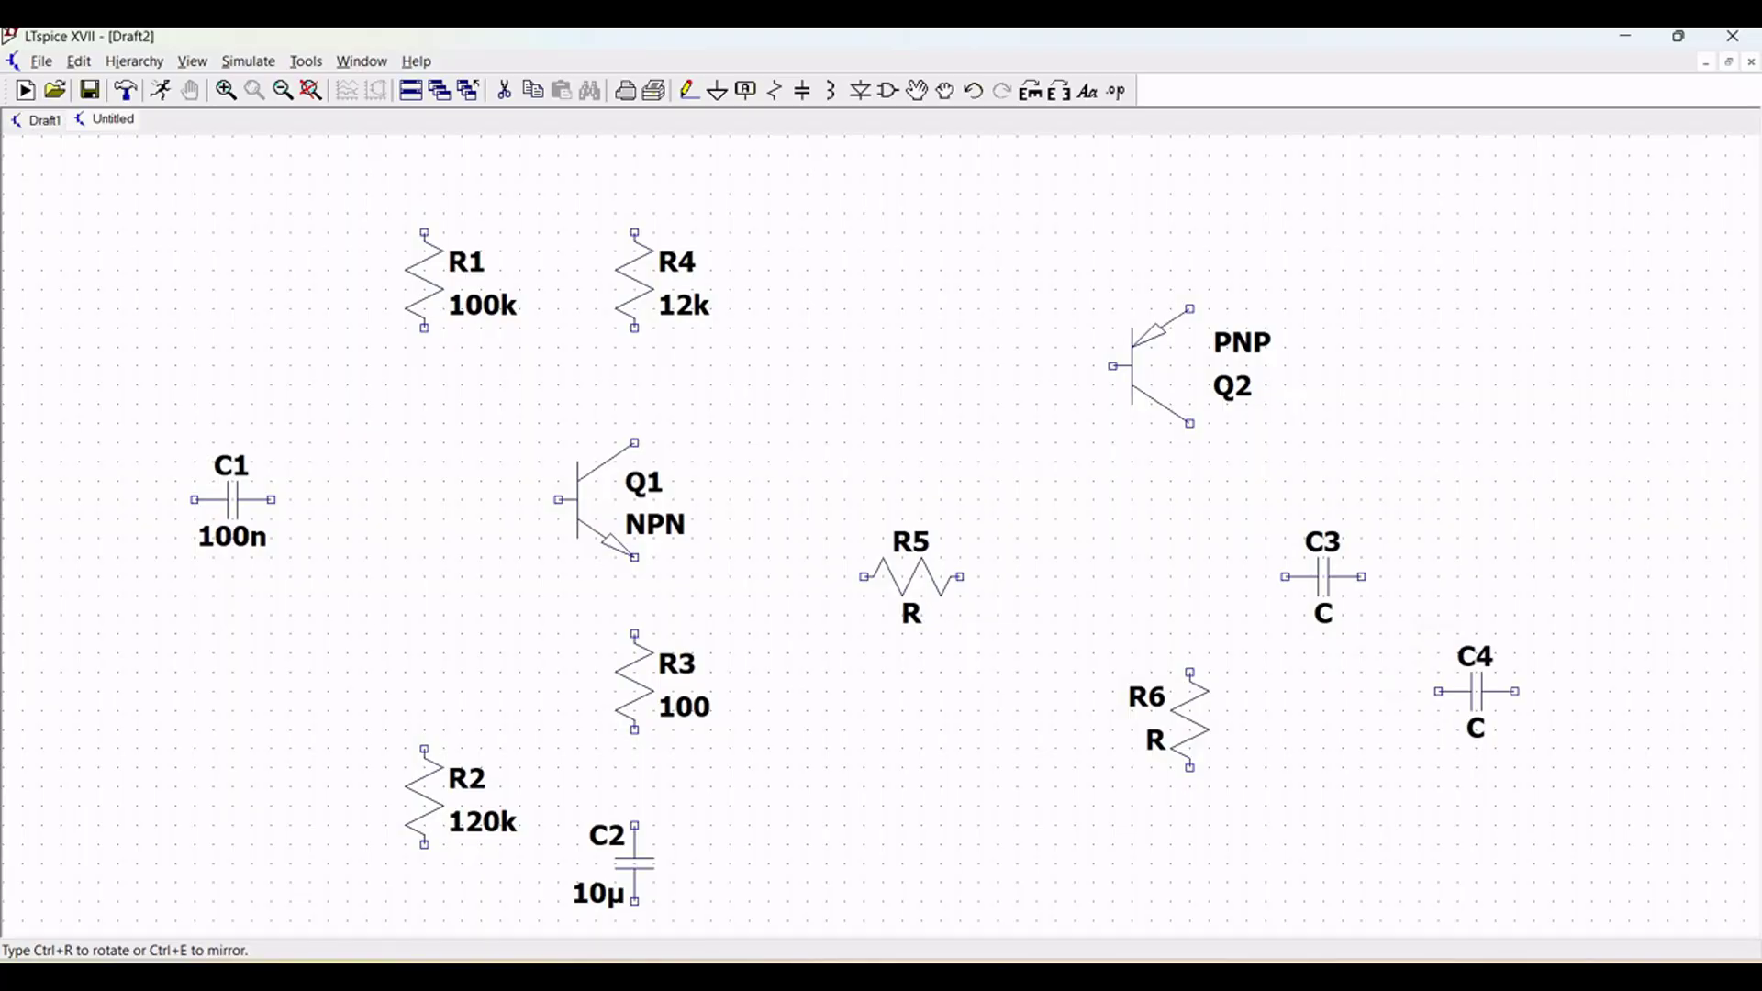
pyautogui.hotkey('ctrl', 'r')
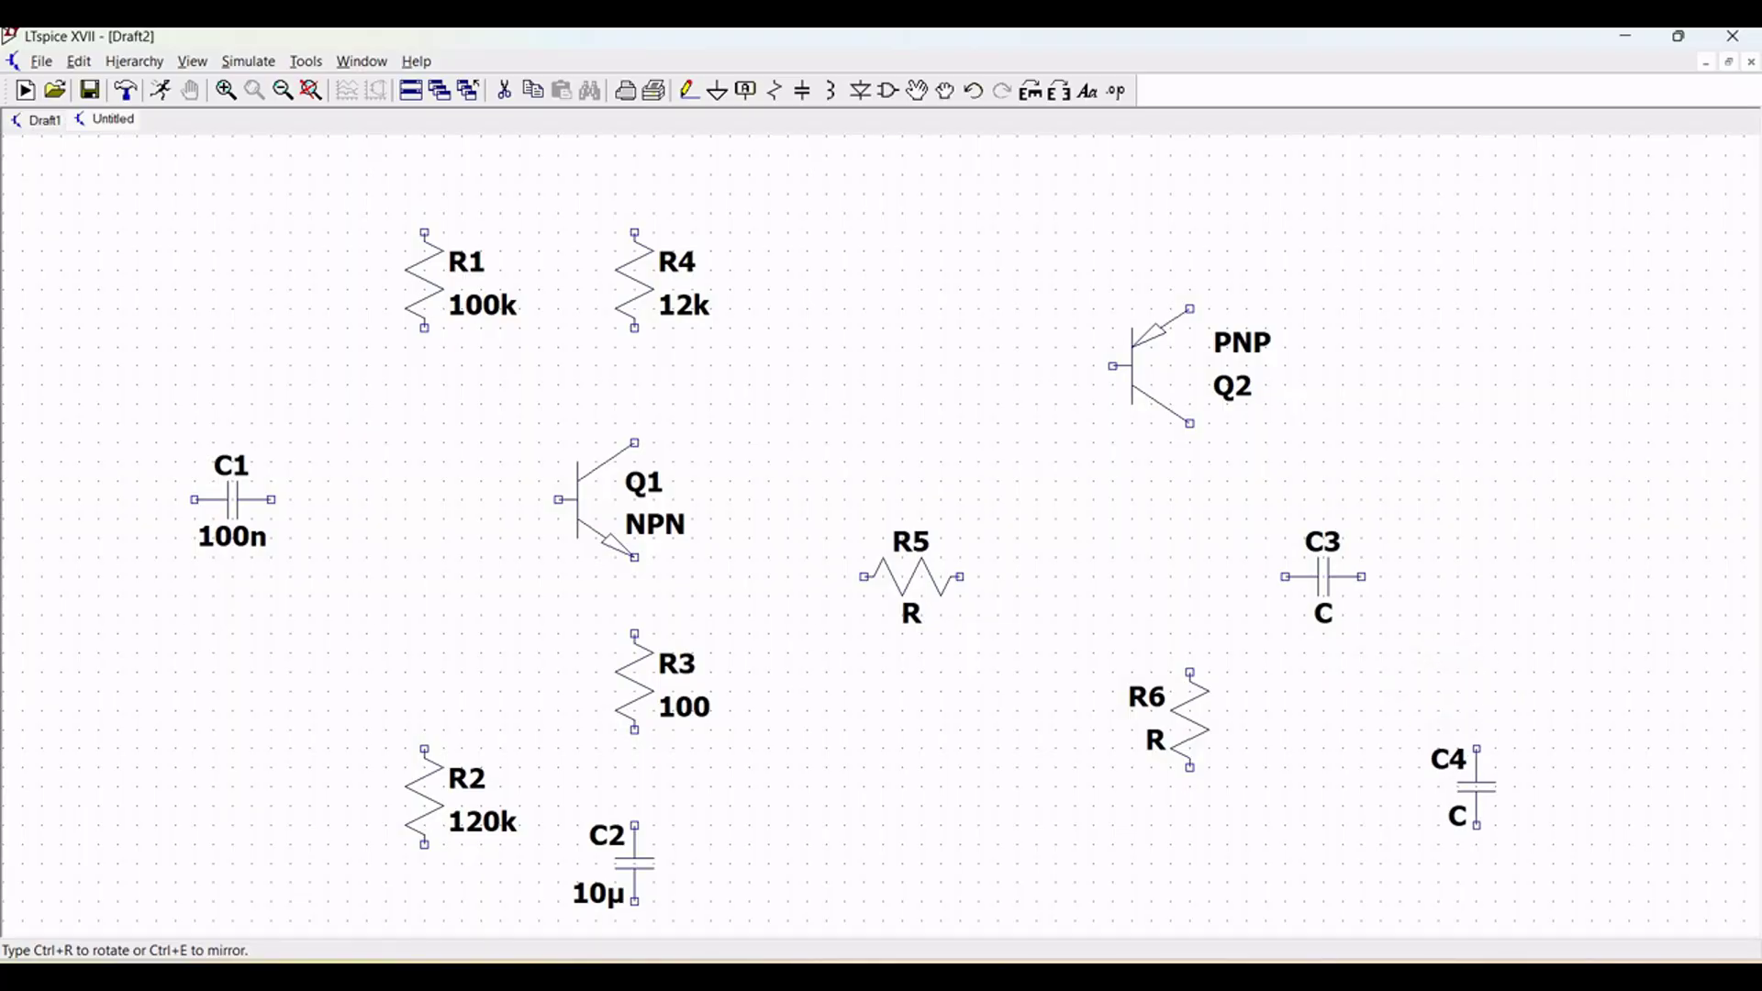
pyautogui.click(1477, 806)
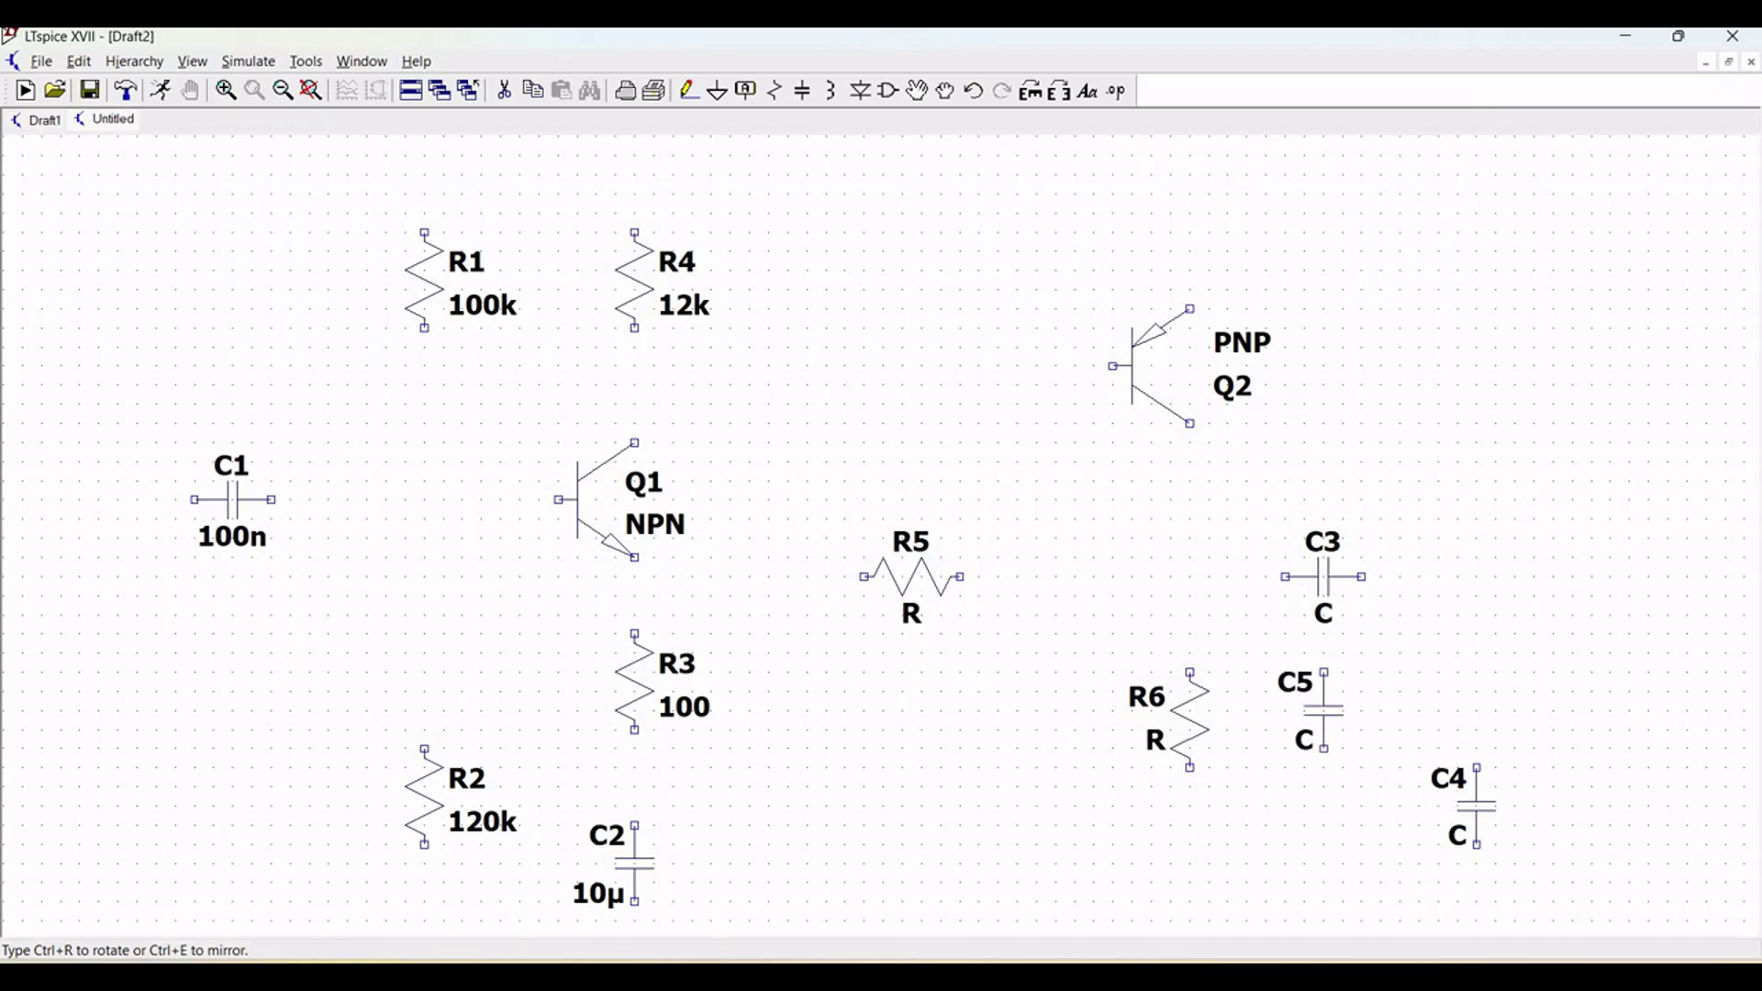
pyautogui.press('Escape')
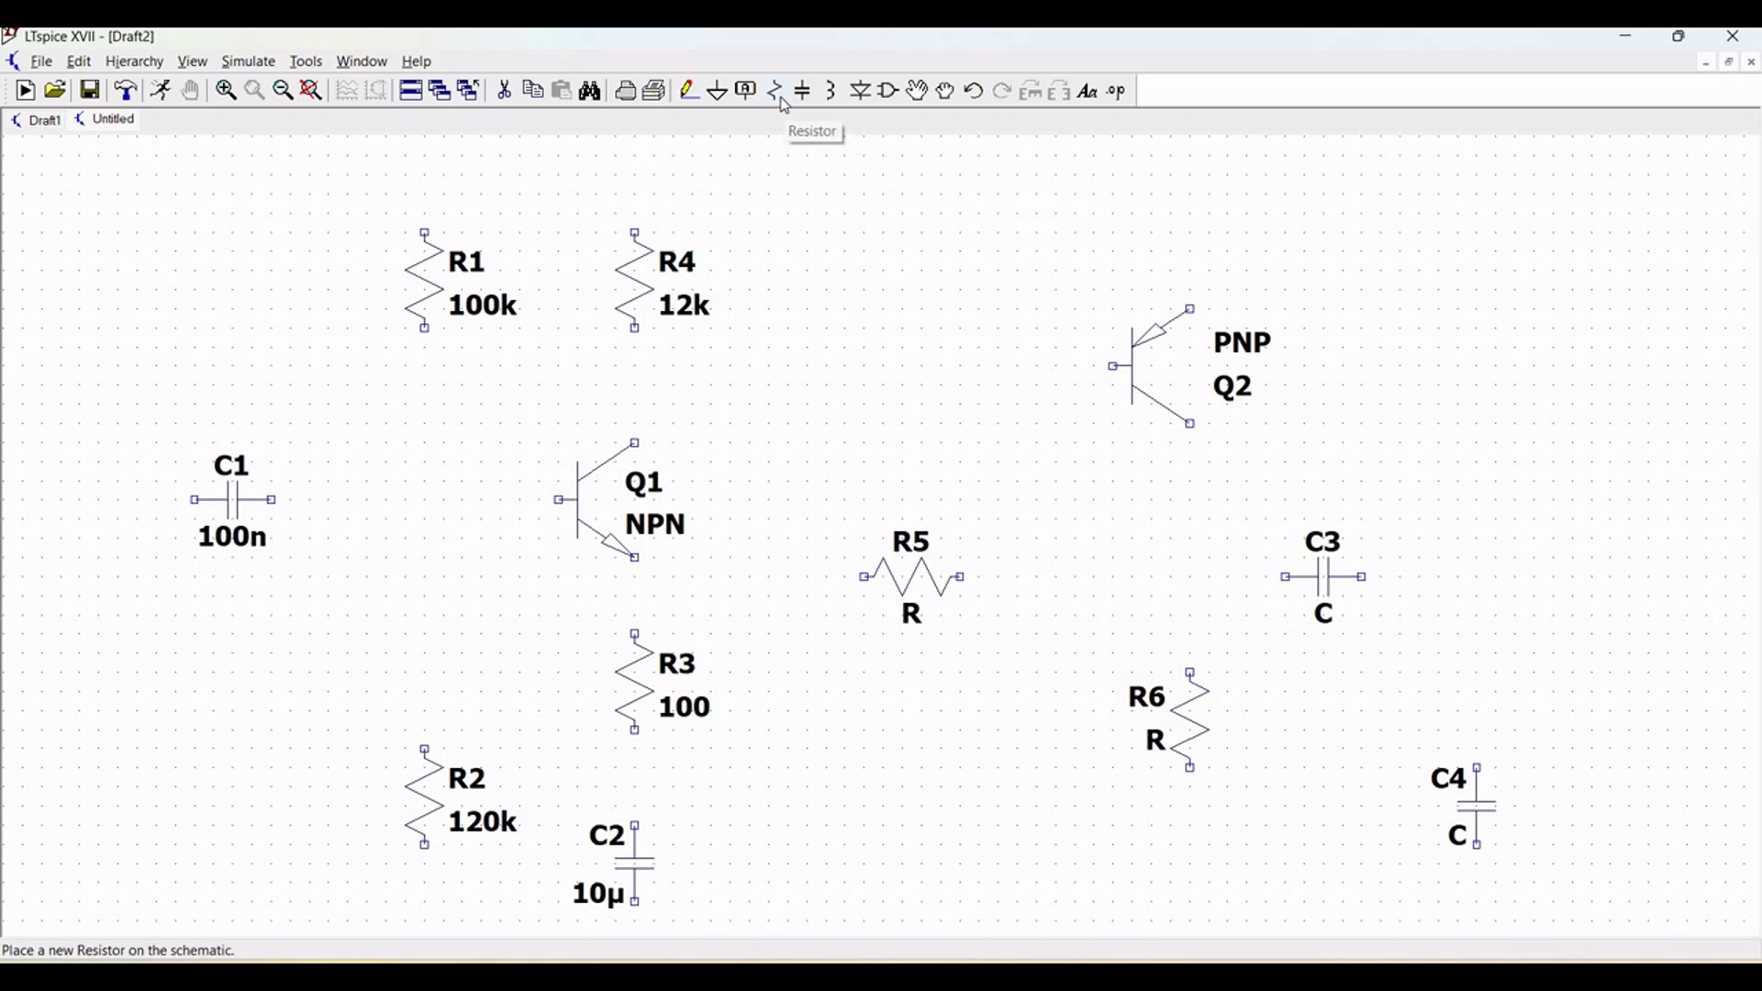
# Set the resistance of both R5 and R6 to 10k
pyautogui.rightClick(923, 571)
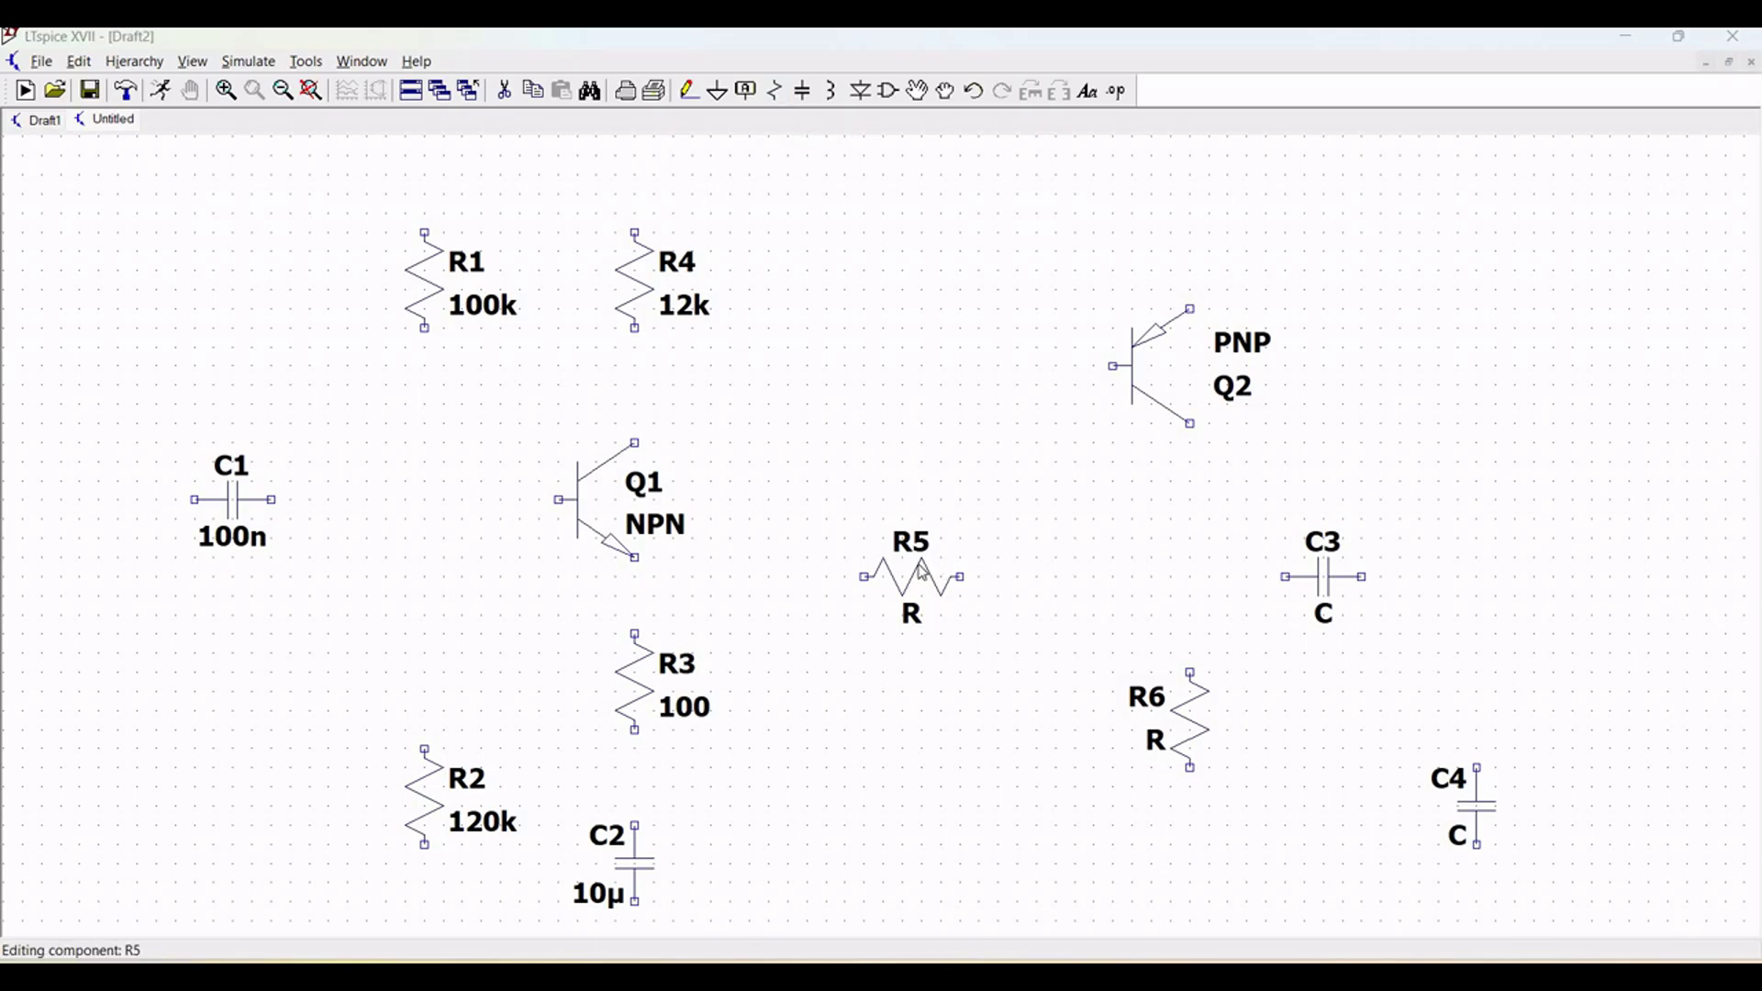
pyautogui.write('10k')
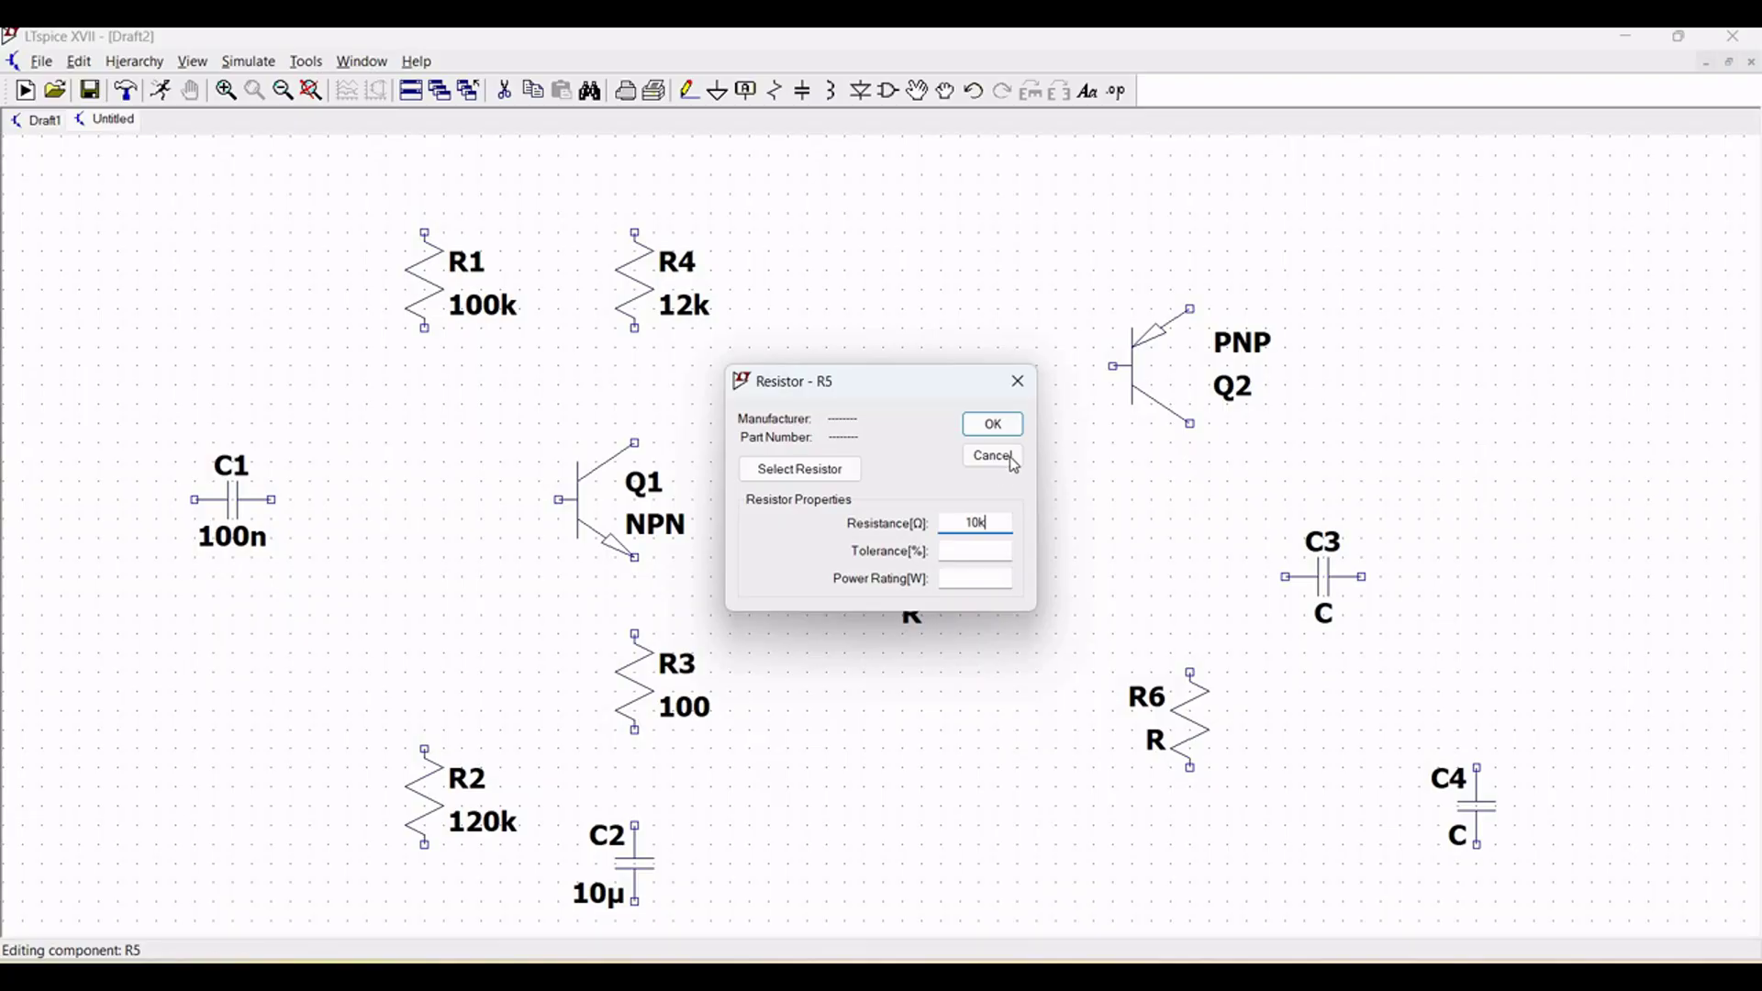
pyautogui.click(994, 424)
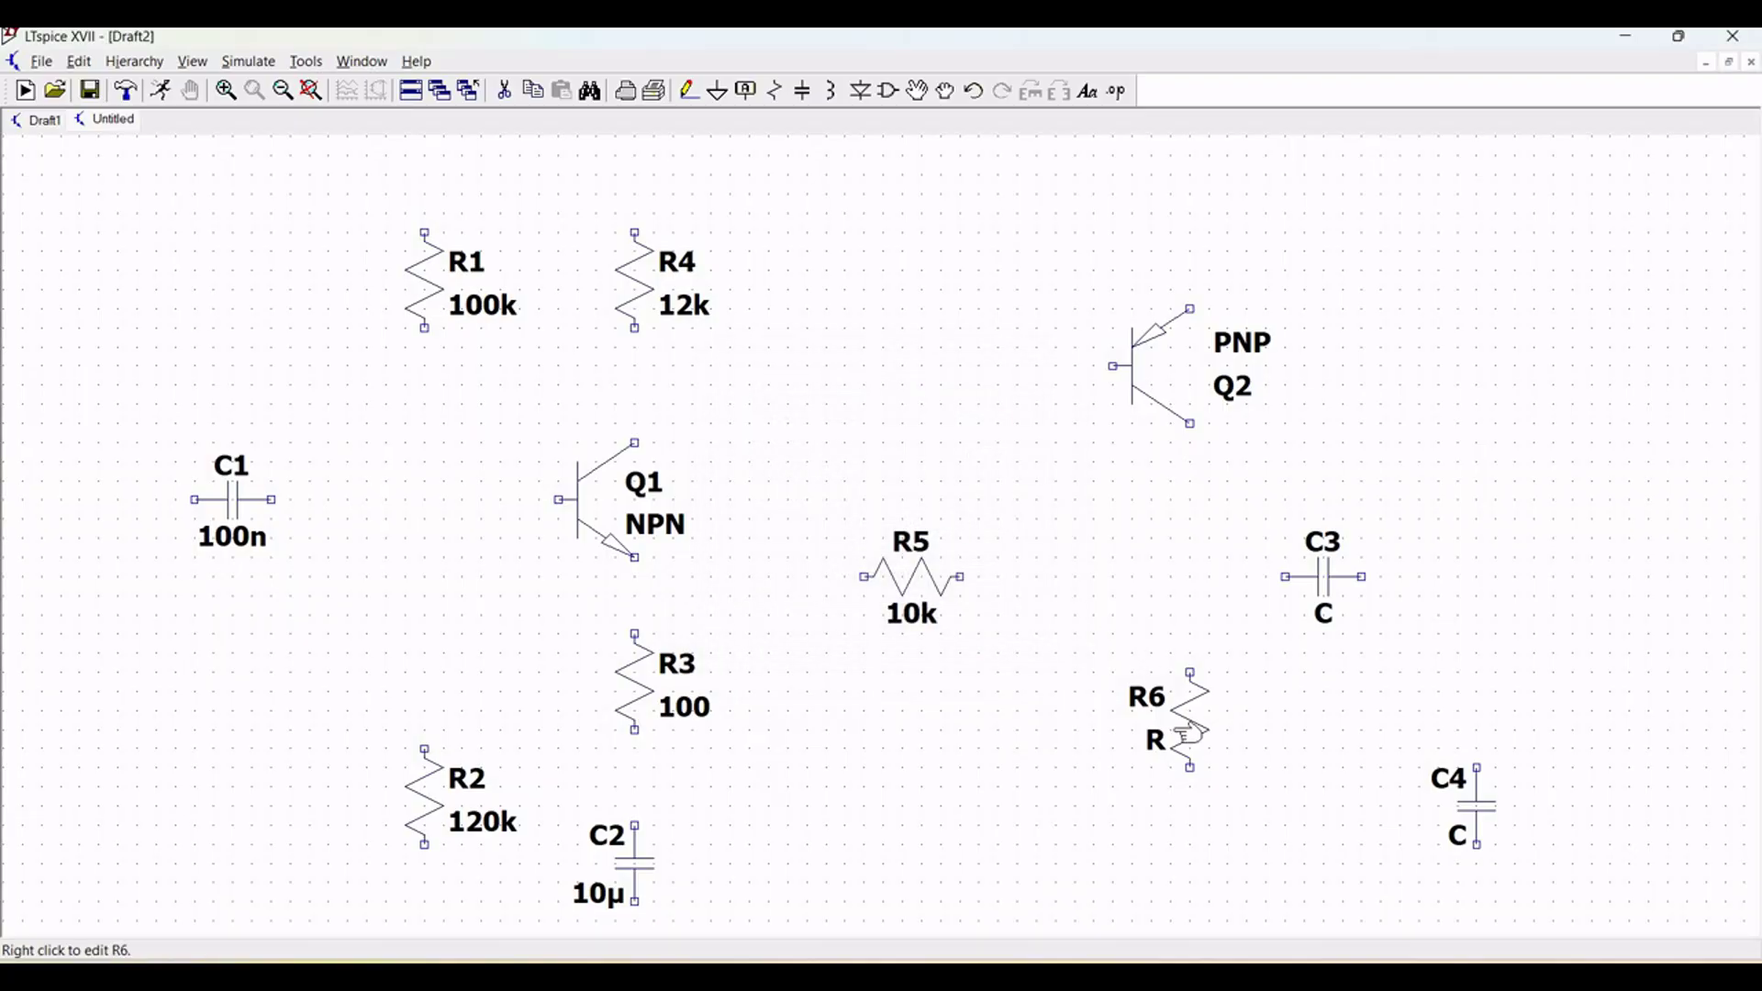
pyautogui.rightClick(1178, 739)
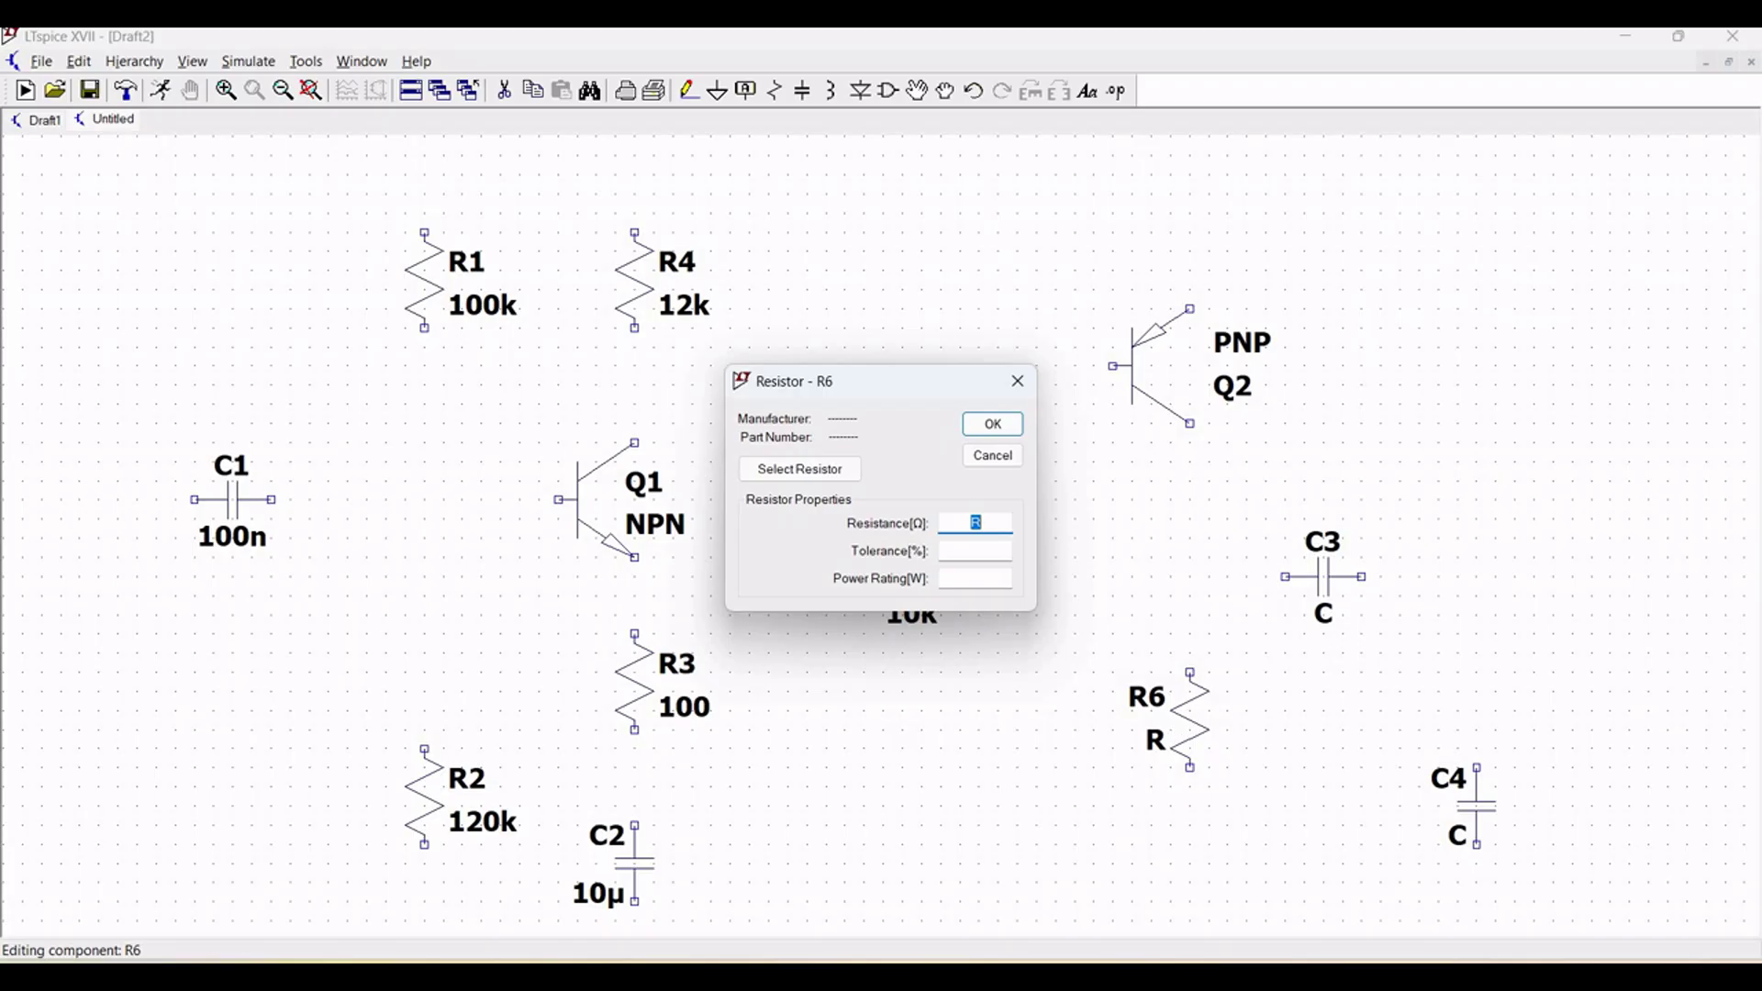
pyautogui.write('10k')
pyautogui.click(992, 425)
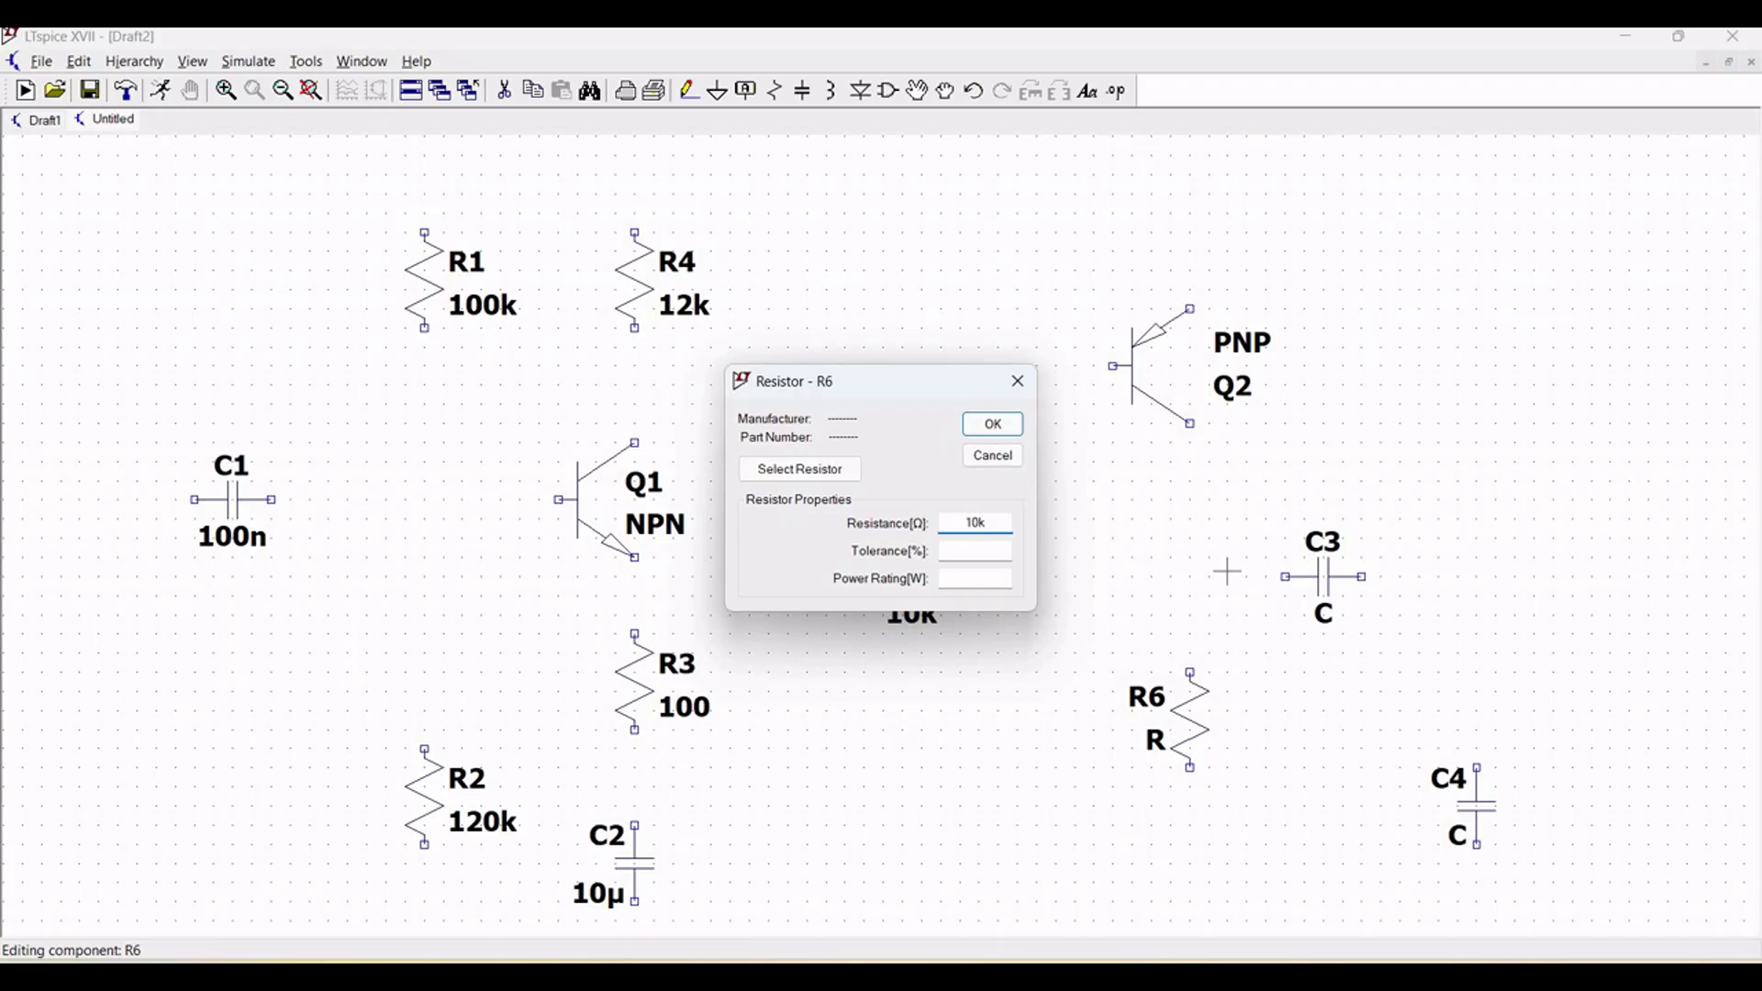
# Set the capacitance of both C3 and C4 to 100n
pyautogui.rightClick(1335, 576)
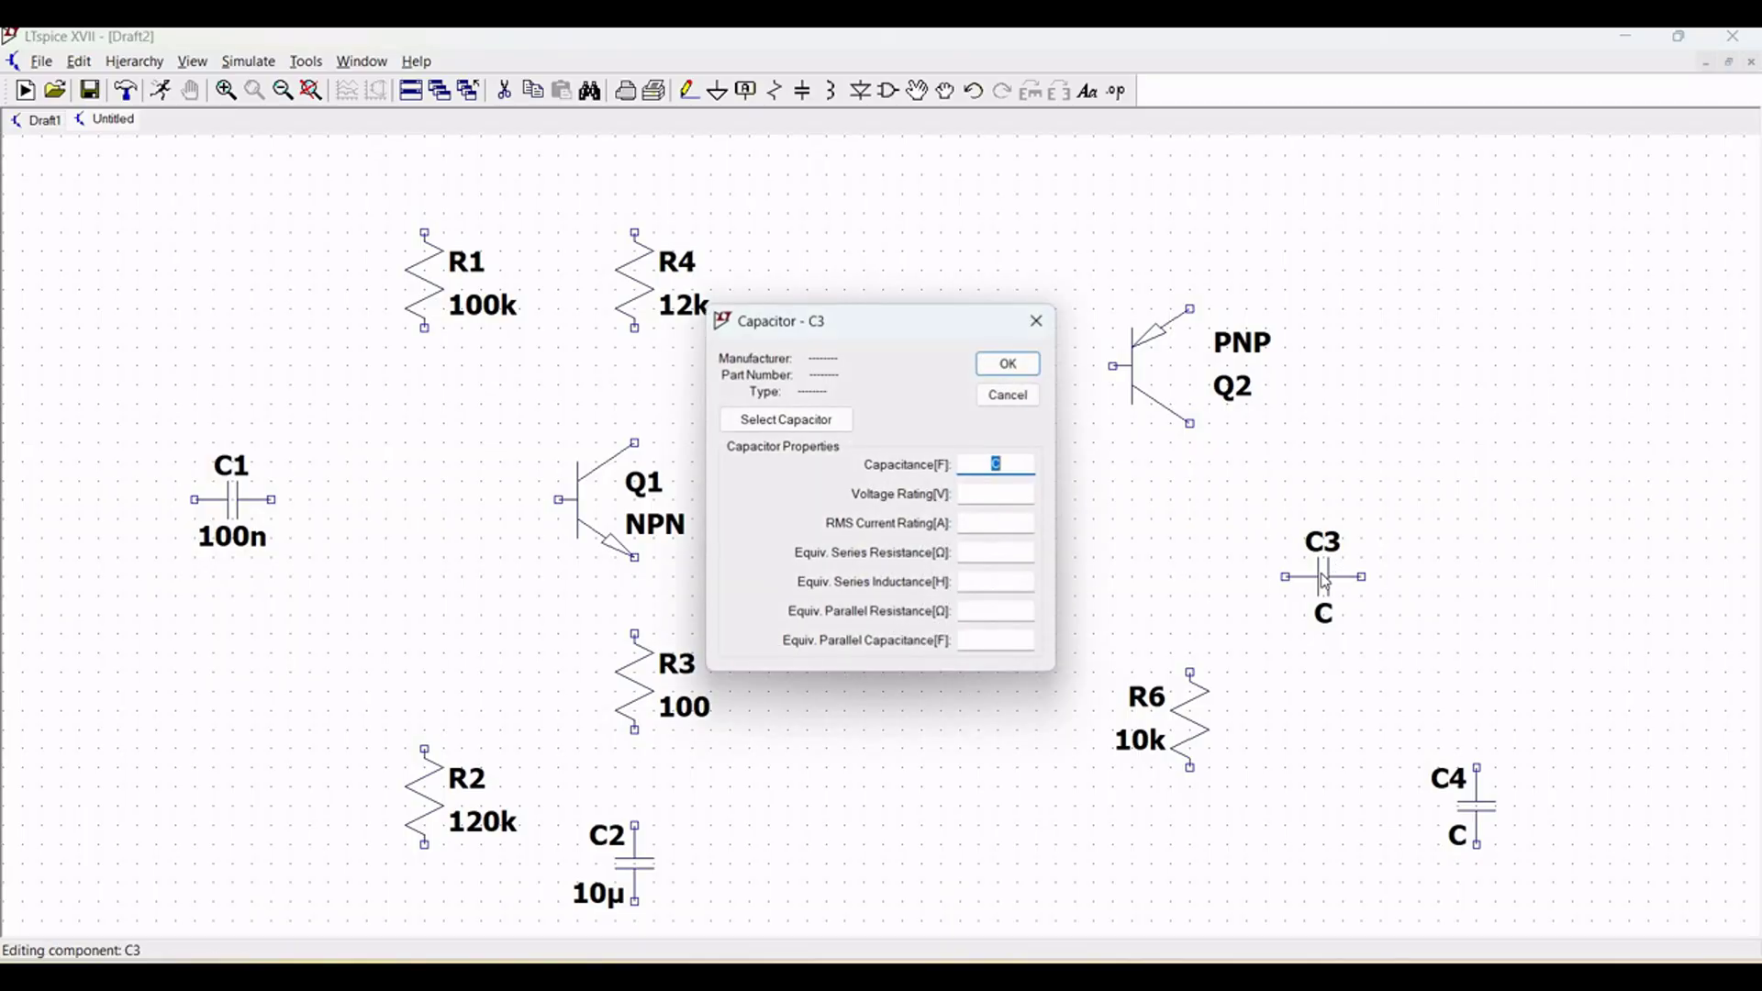
pyautogui.write('100')
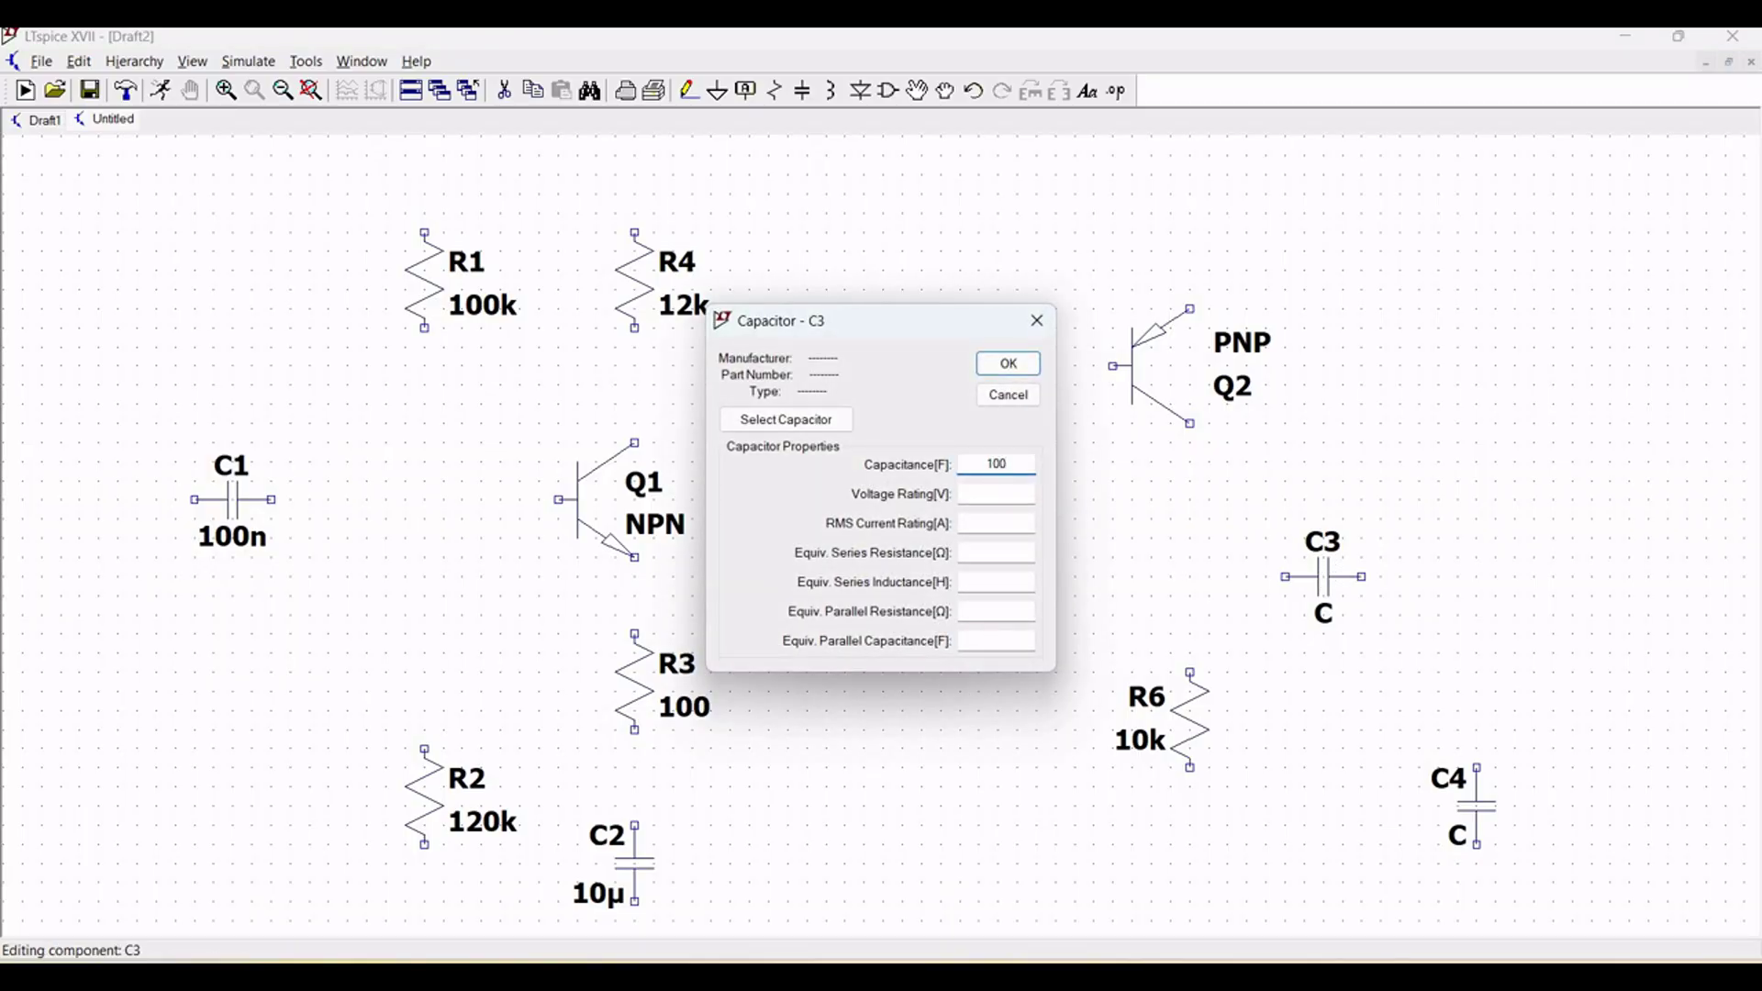
pyautogui.write('n')
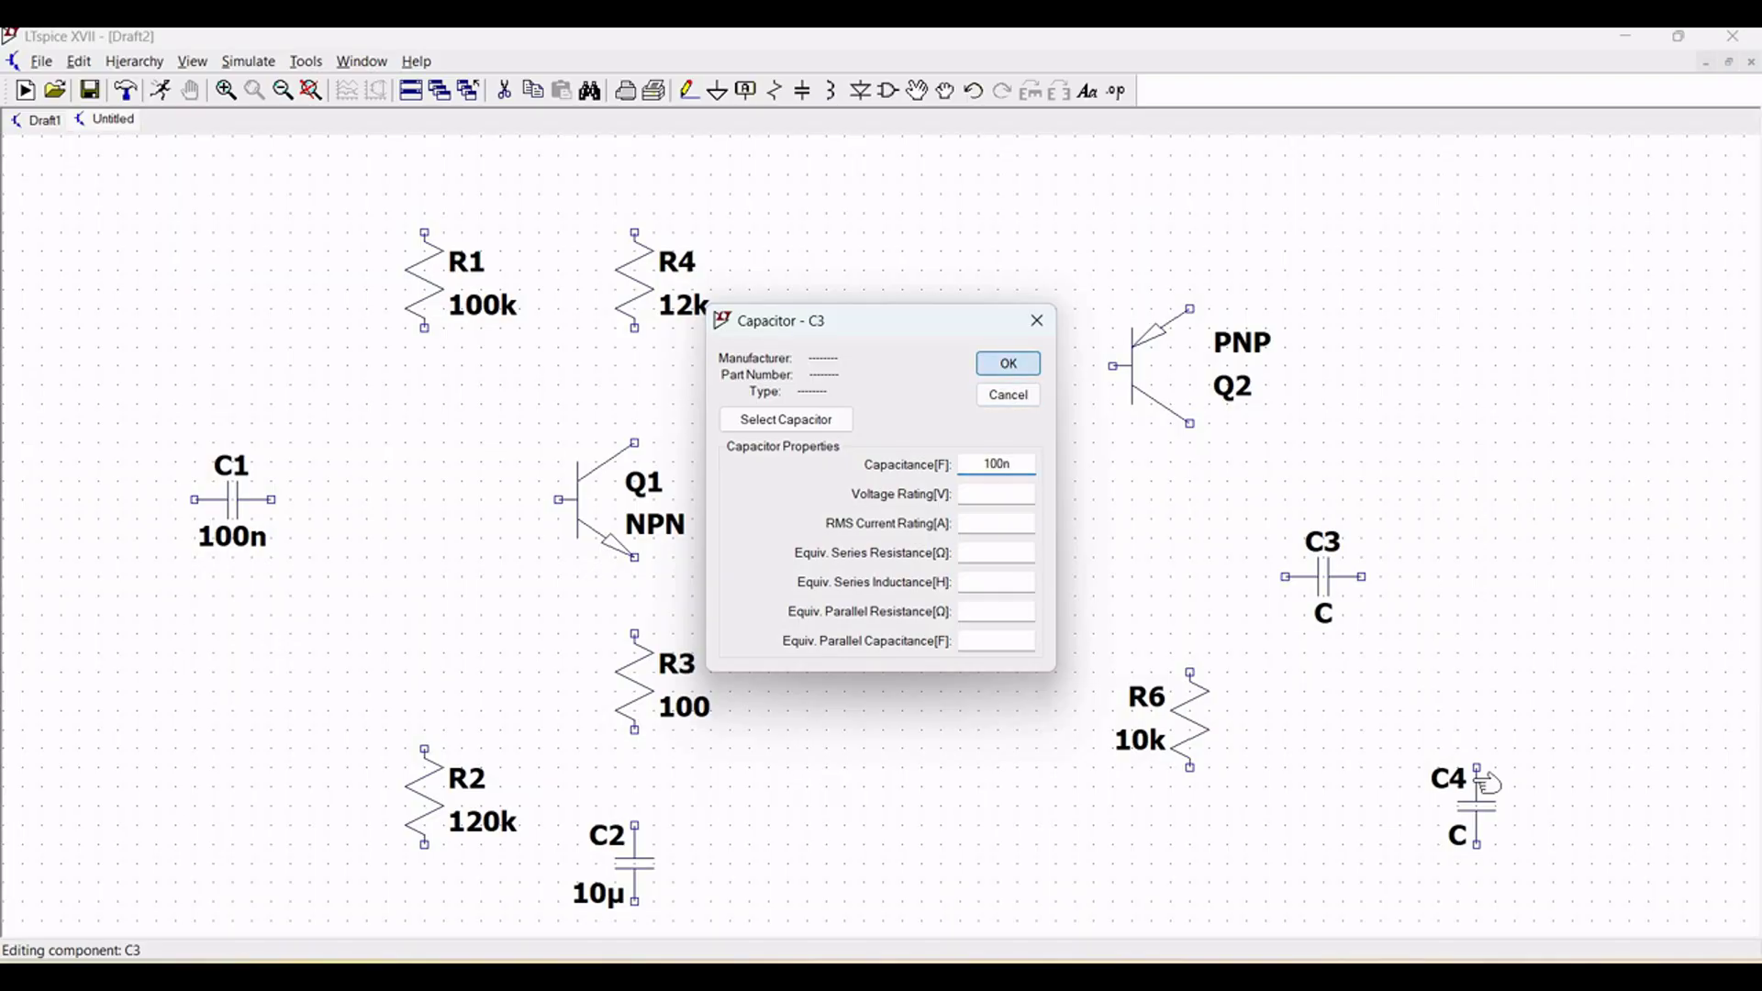
pyautogui.press('Return')
pyautogui.rightClick(1471, 812)
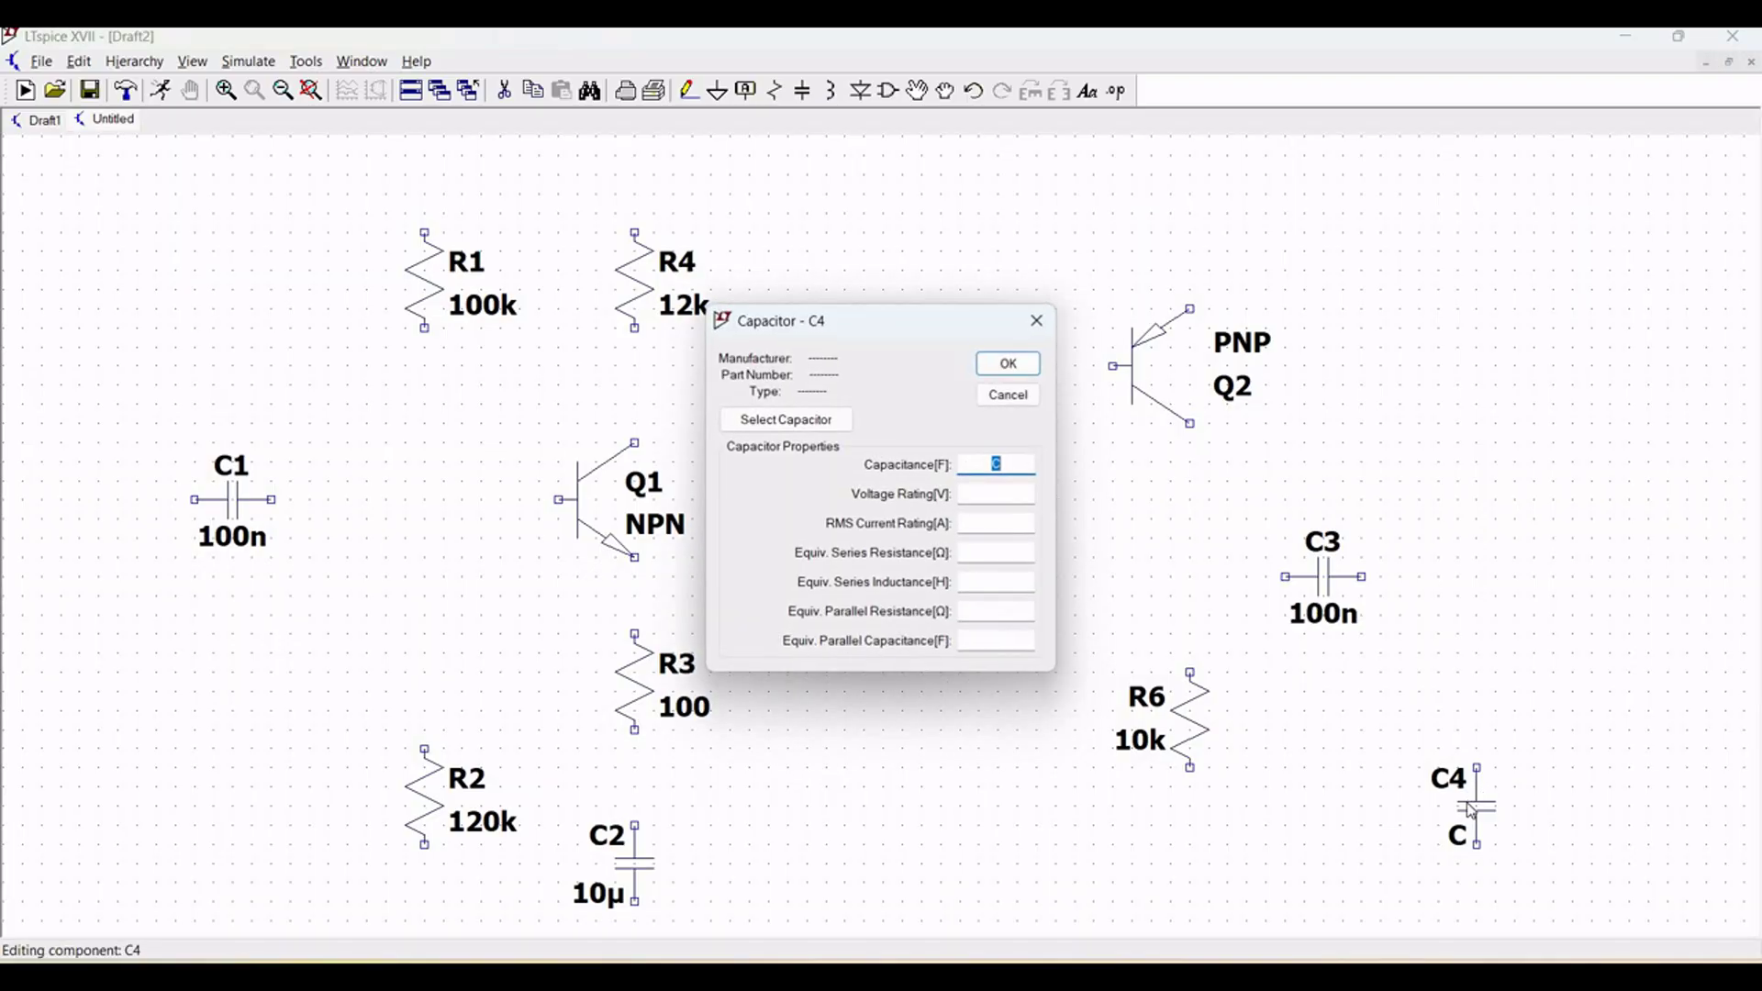
pyautogui.write('100n')
pyautogui.click(1021, 366)
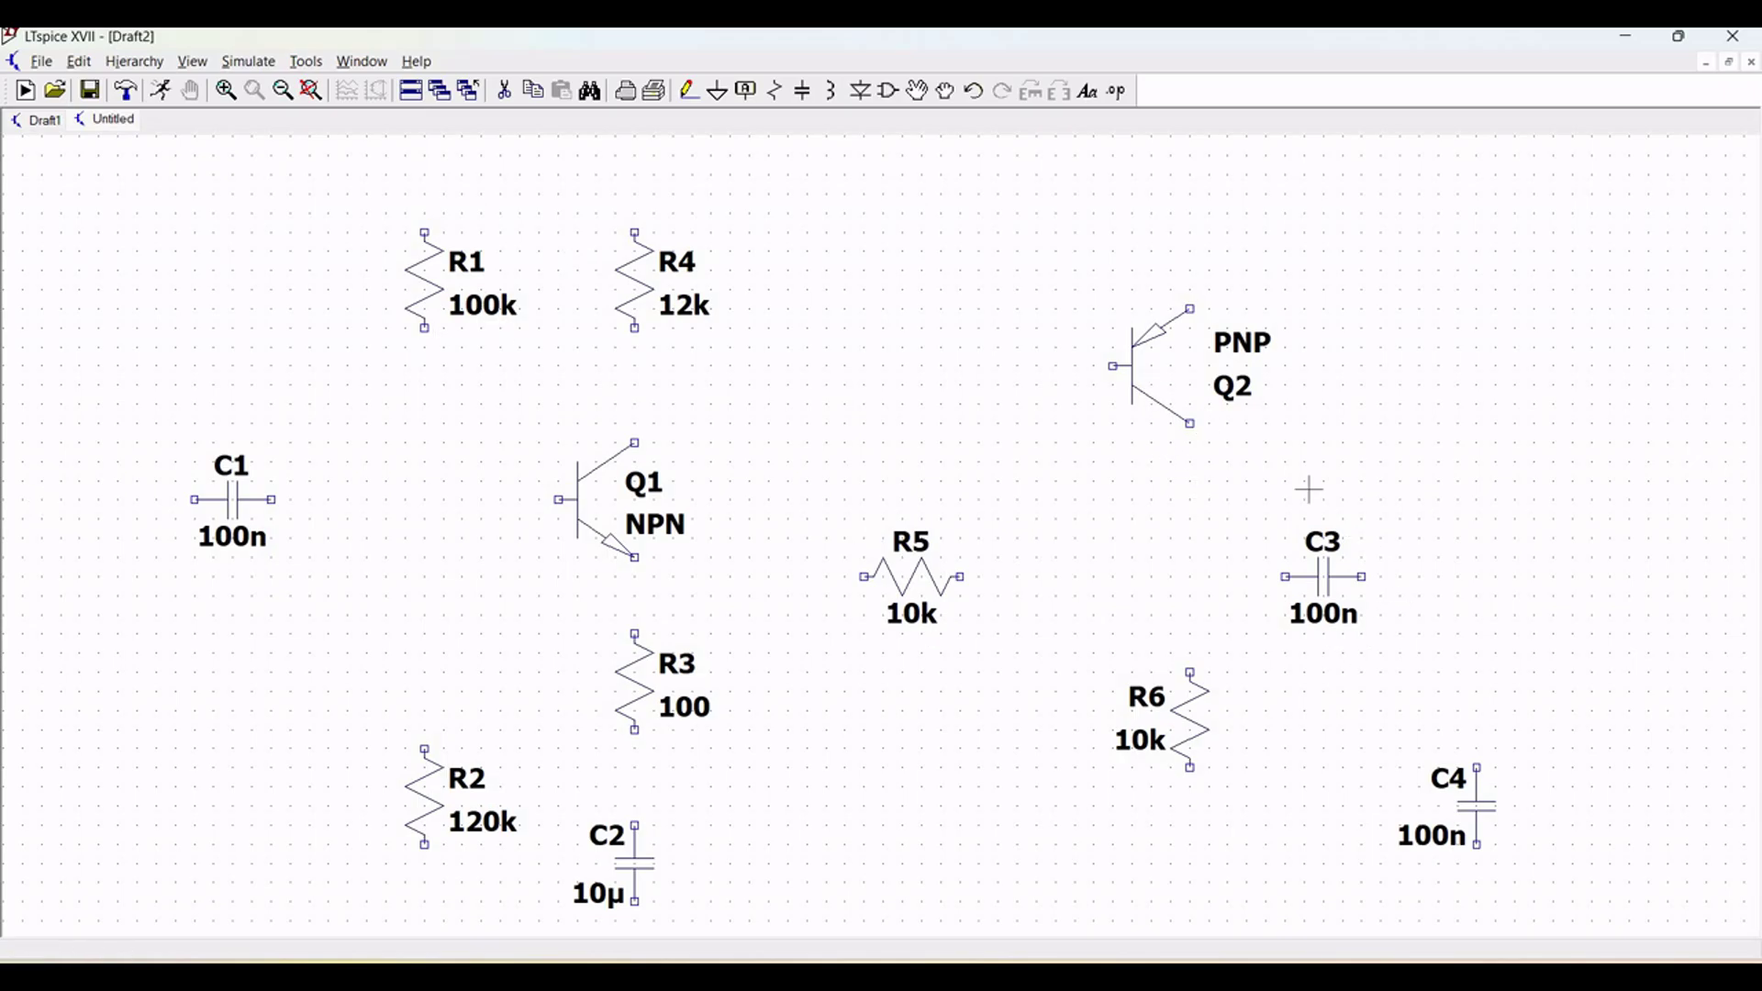
# Assign the NXP BC547B model to NPN transistor Q1
pyautogui.rightClick(580, 508)
pyautogui.click(920, 467)
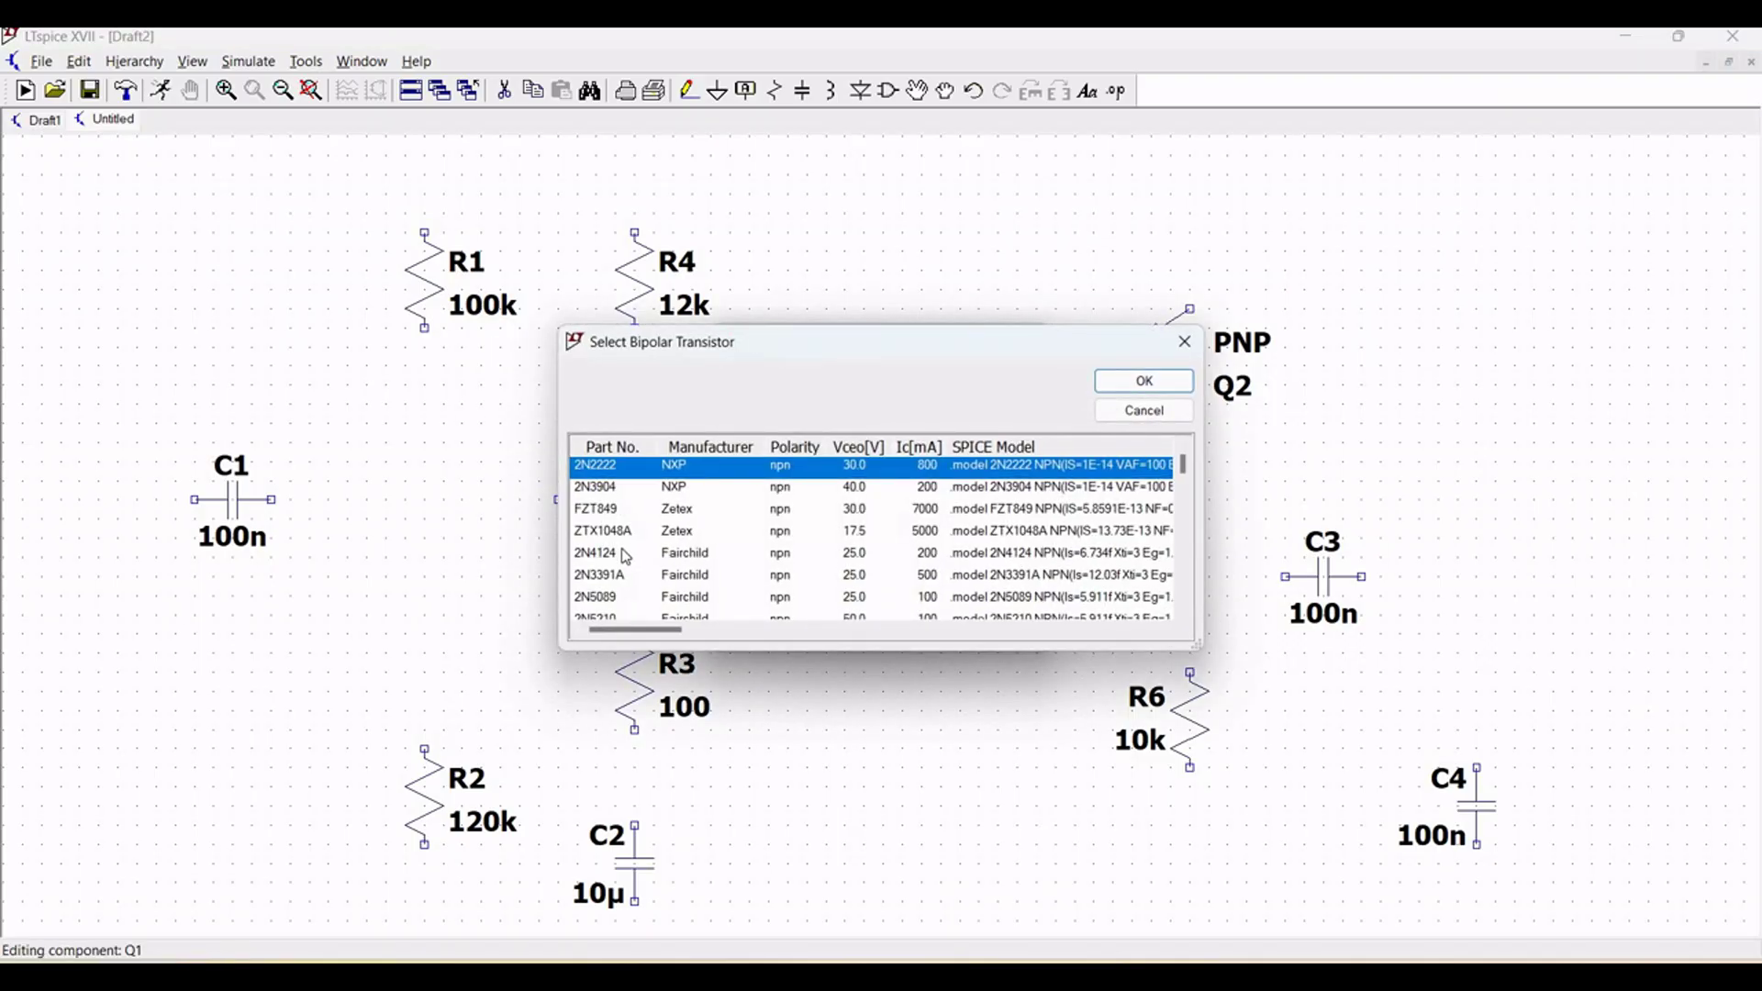
pyautogui.scroll(-3, 626, 555)
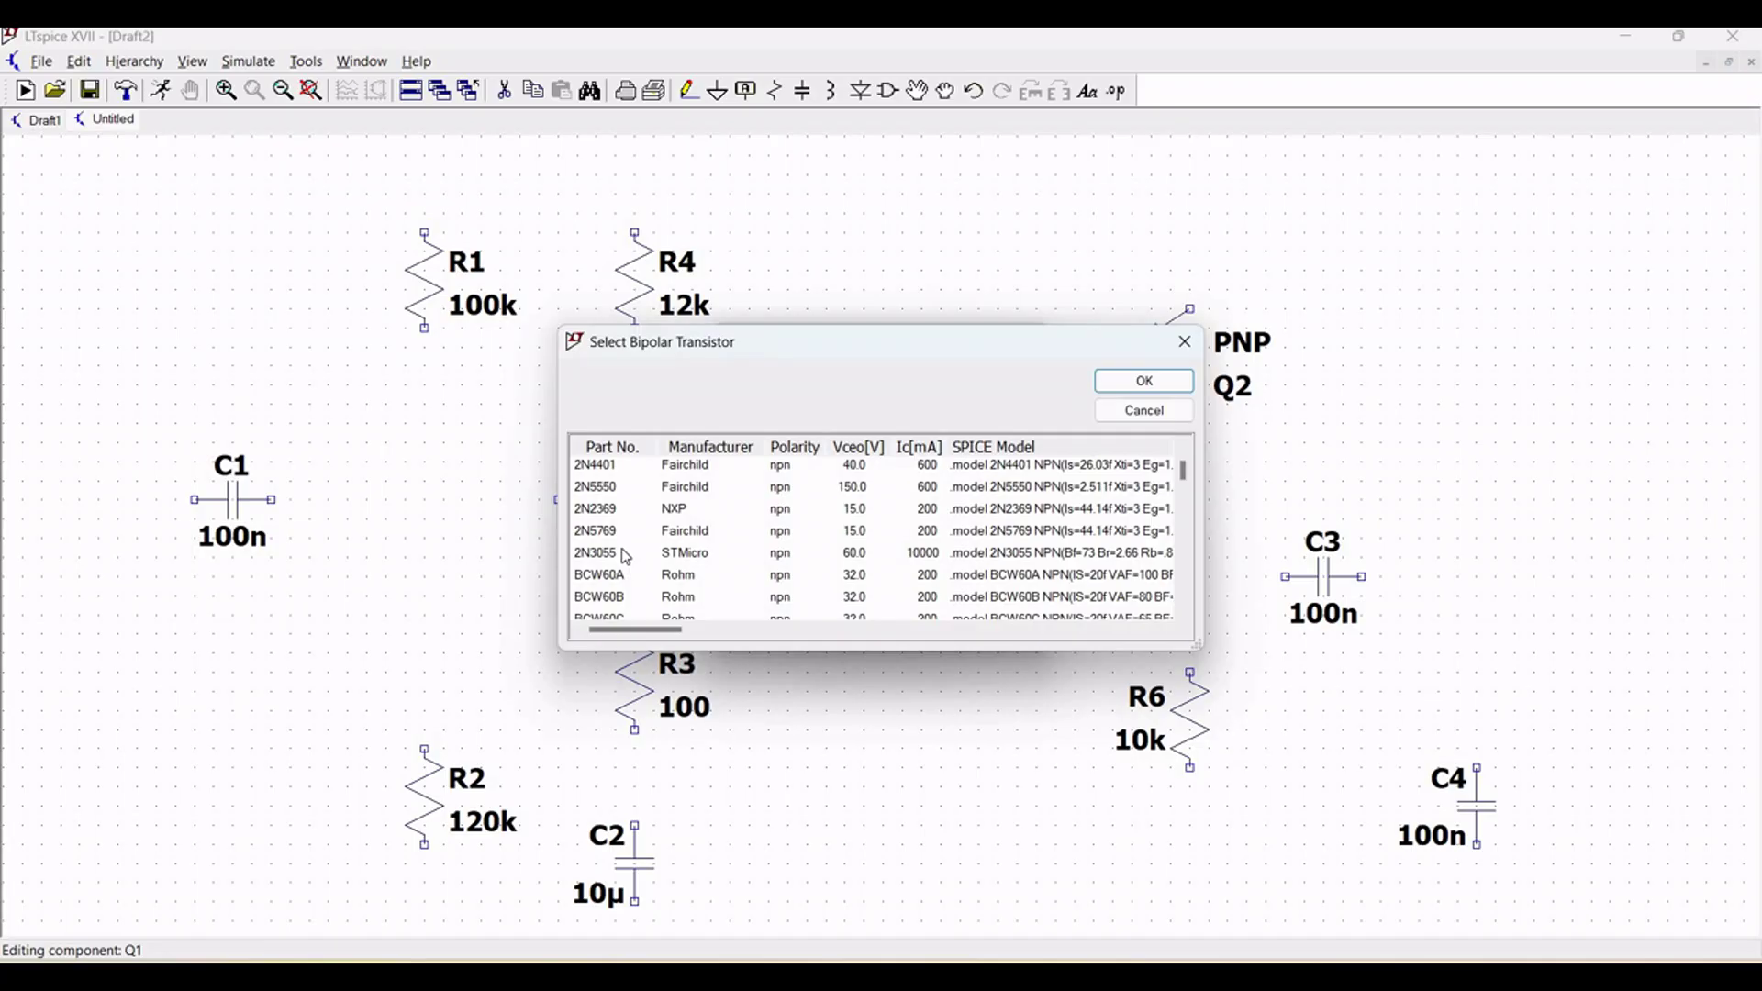
pyautogui.scroll(-2, 626, 555)
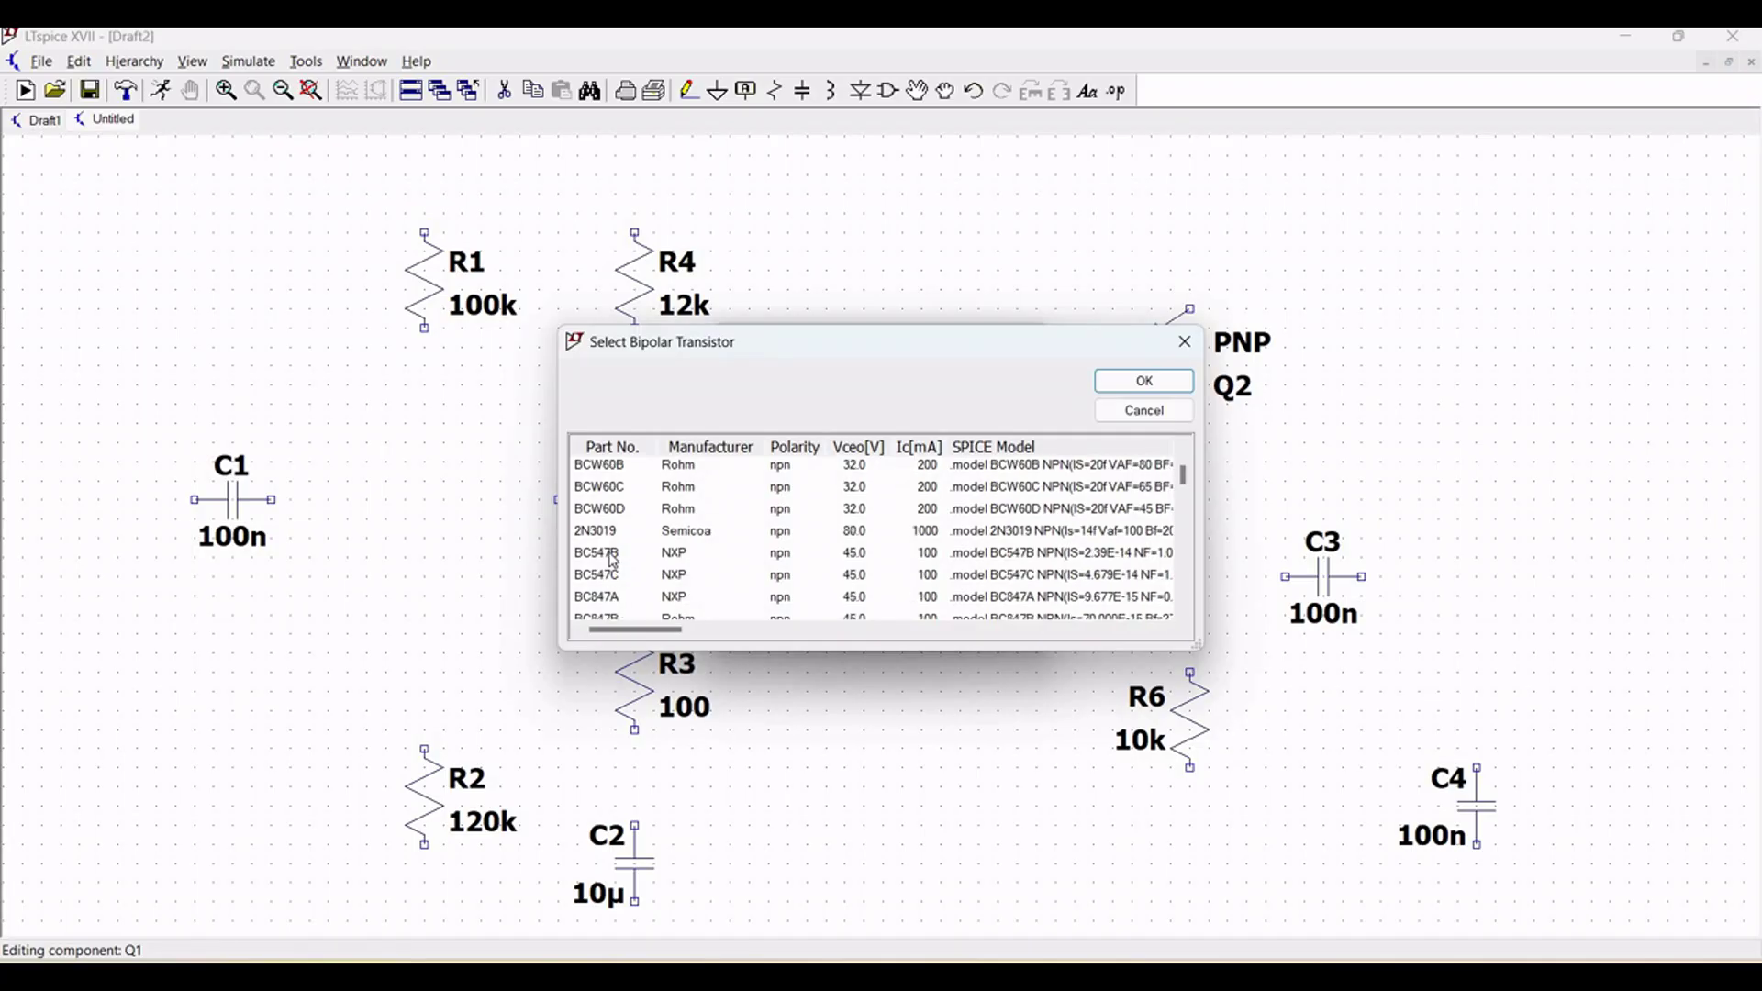
pyautogui.click(881, 549)
pyautogui.click(1103, 386)
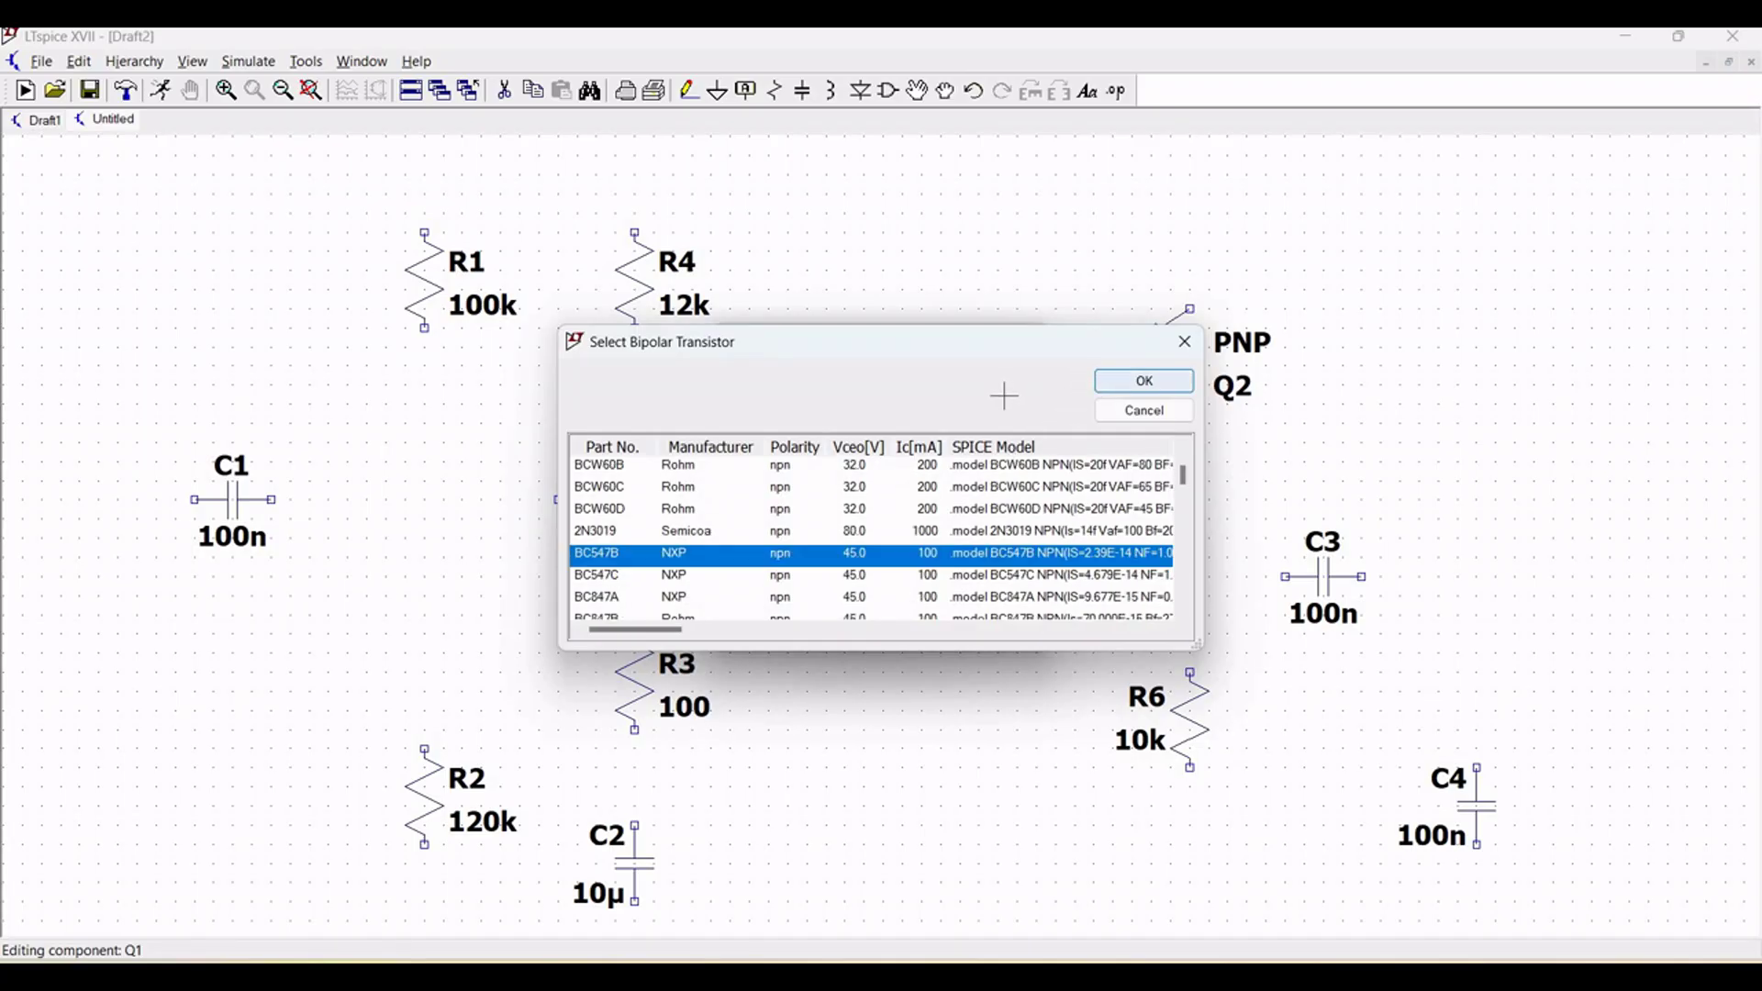
# Assign the NXP BC557B model to PNP transistor Q2
pyautogui.rightClick(1129, 427)
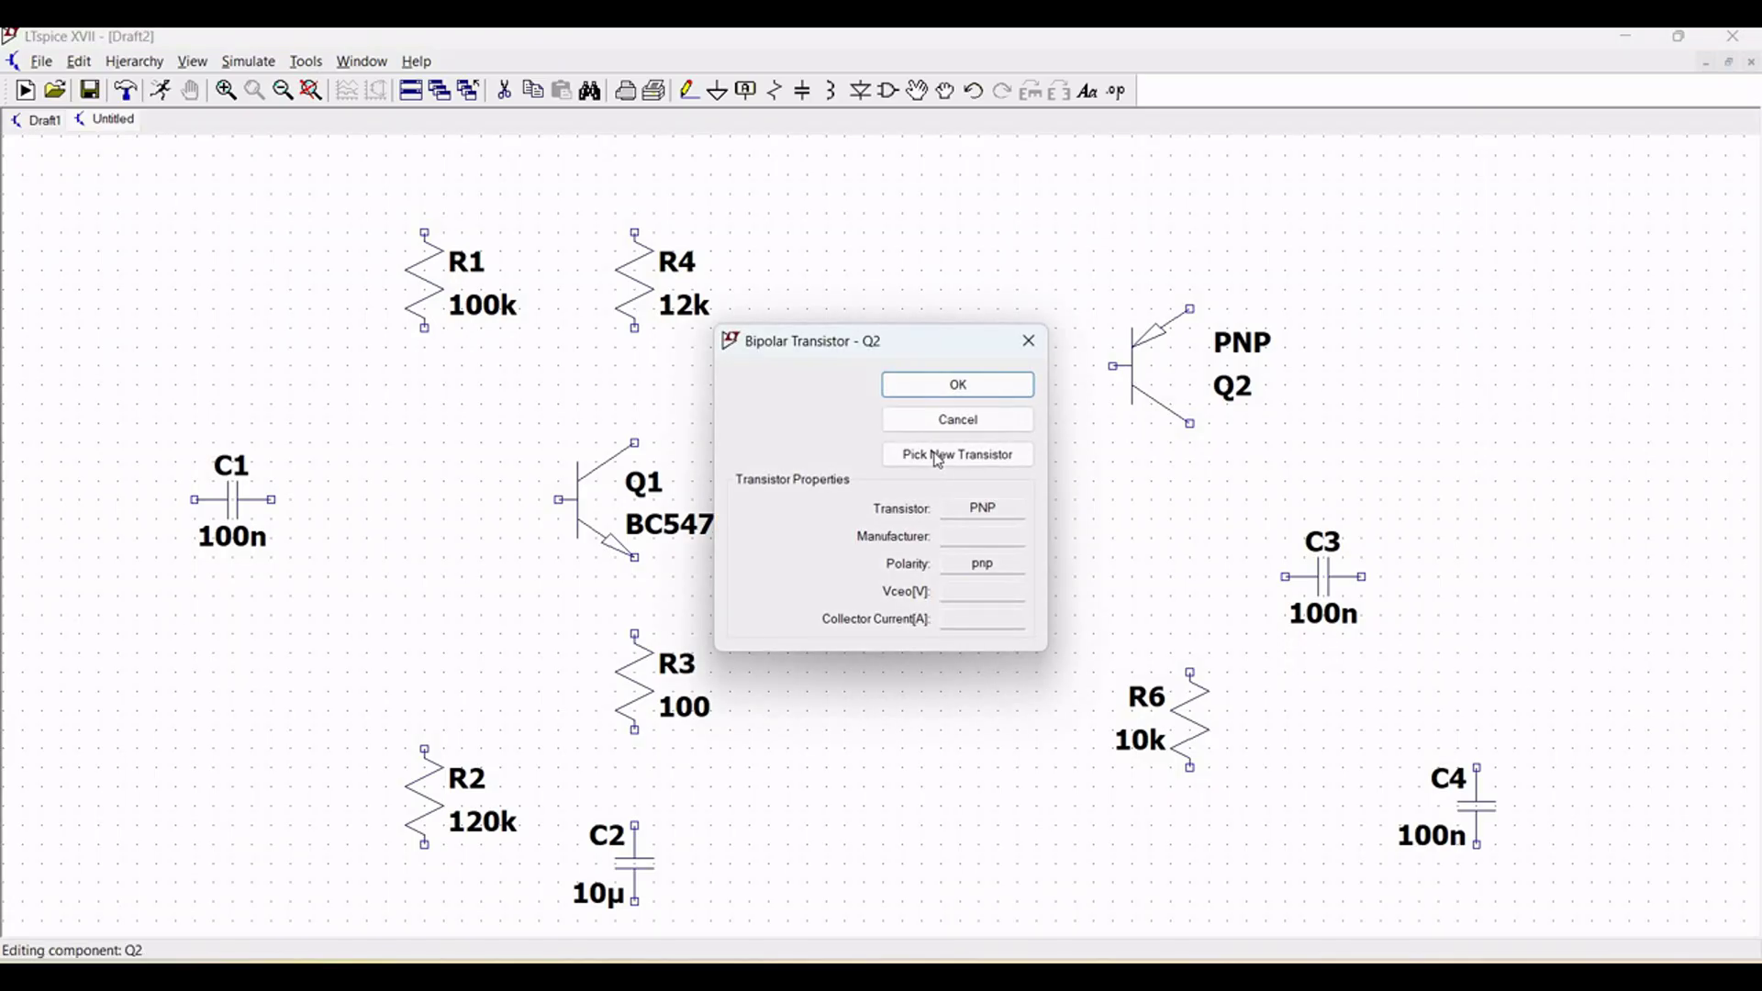
pyautogui.click(938, 455)
pyautogui.scroll(-2, 684, 536)
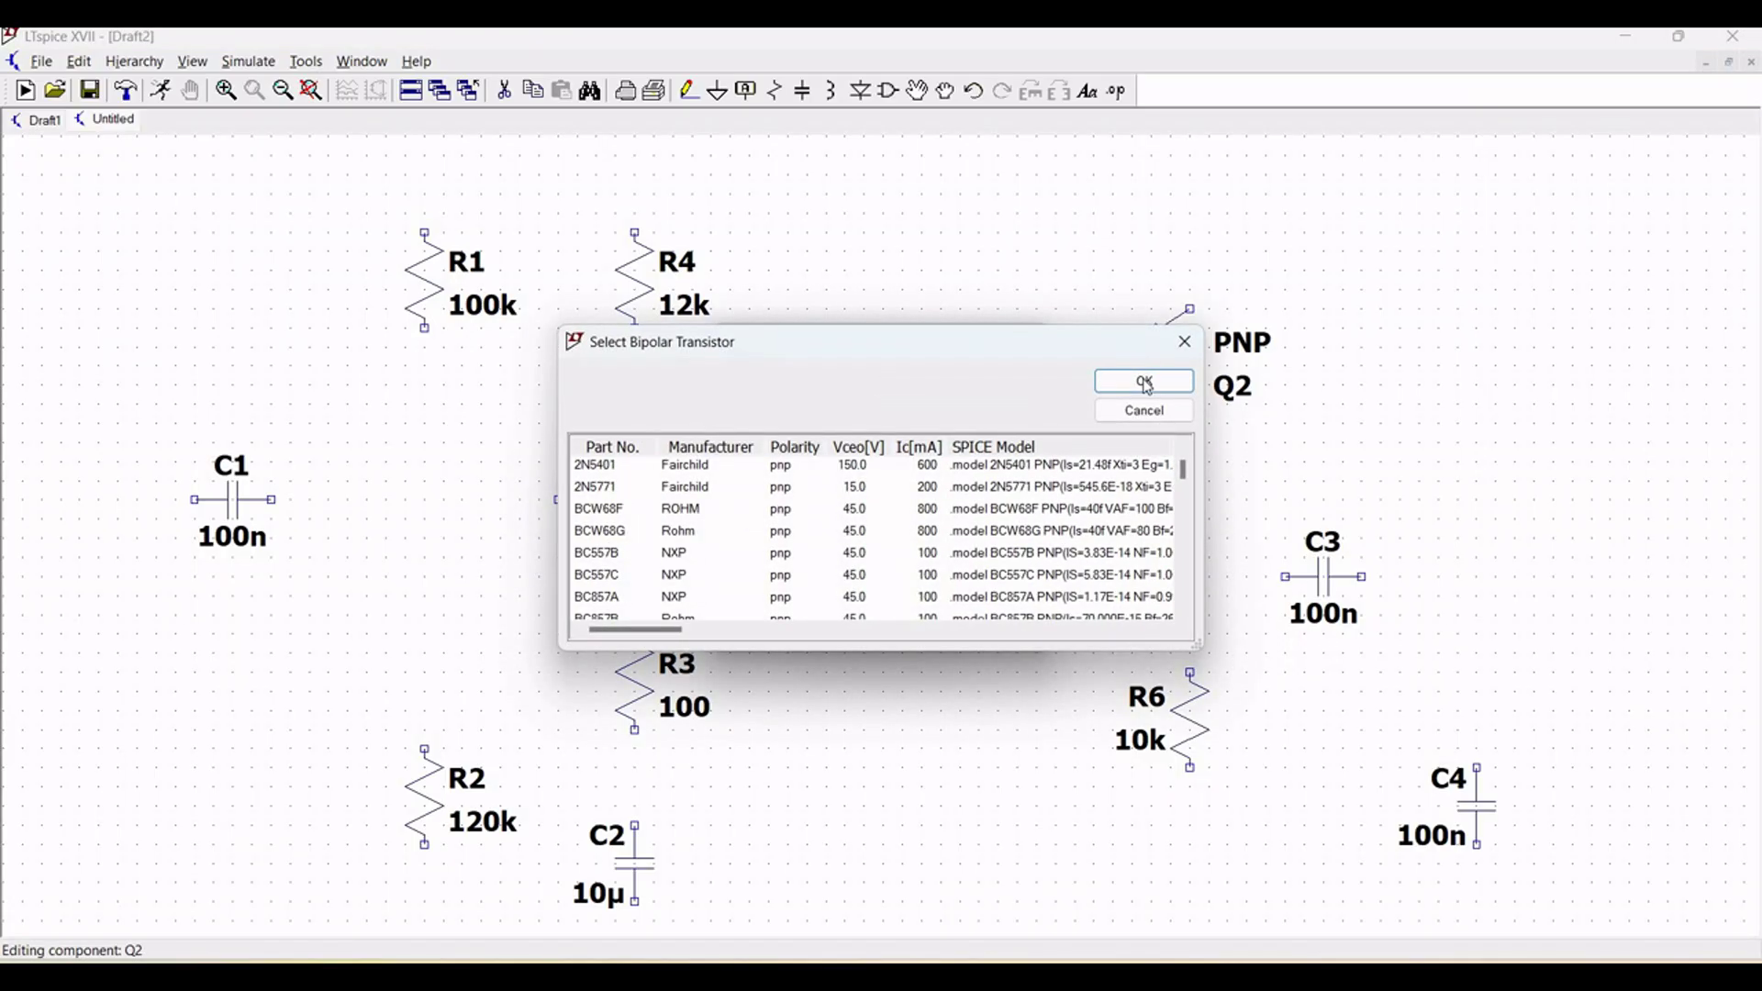
pyautogui.click(643, 553)
pyautogui.click(1144, 383)
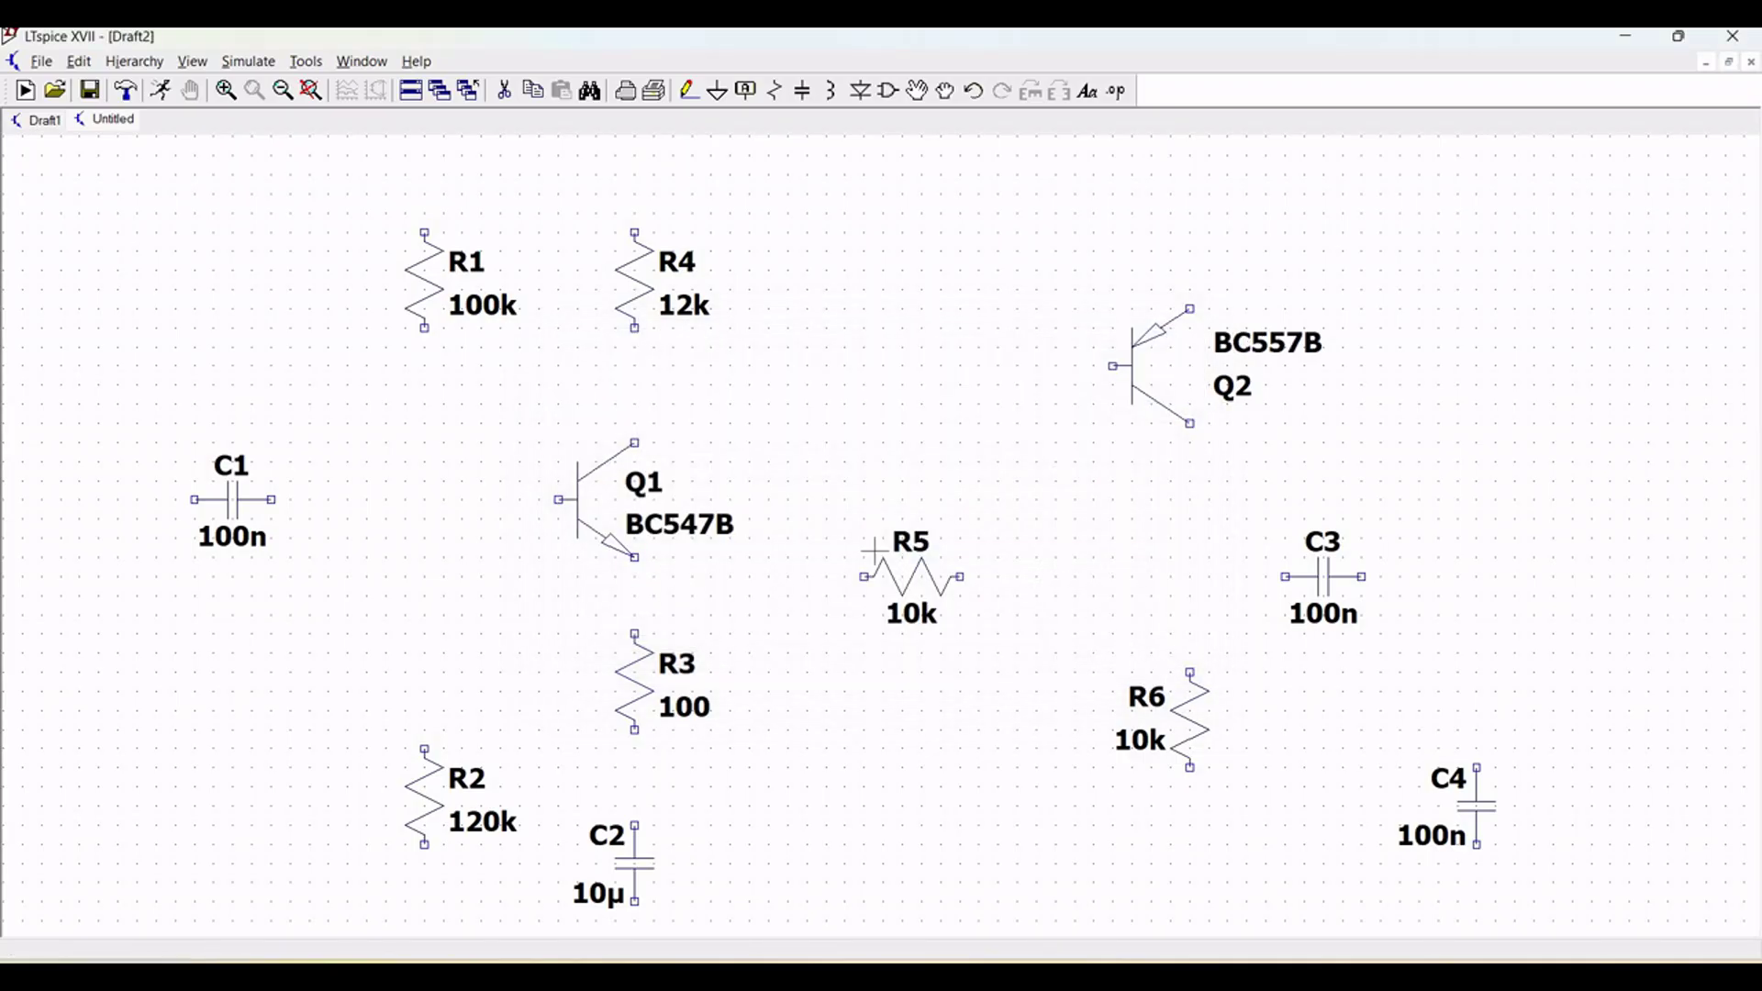
# Draw a horizontal input wire from empty space to the outer terminal of C1
pyautogui.click(689, 90)
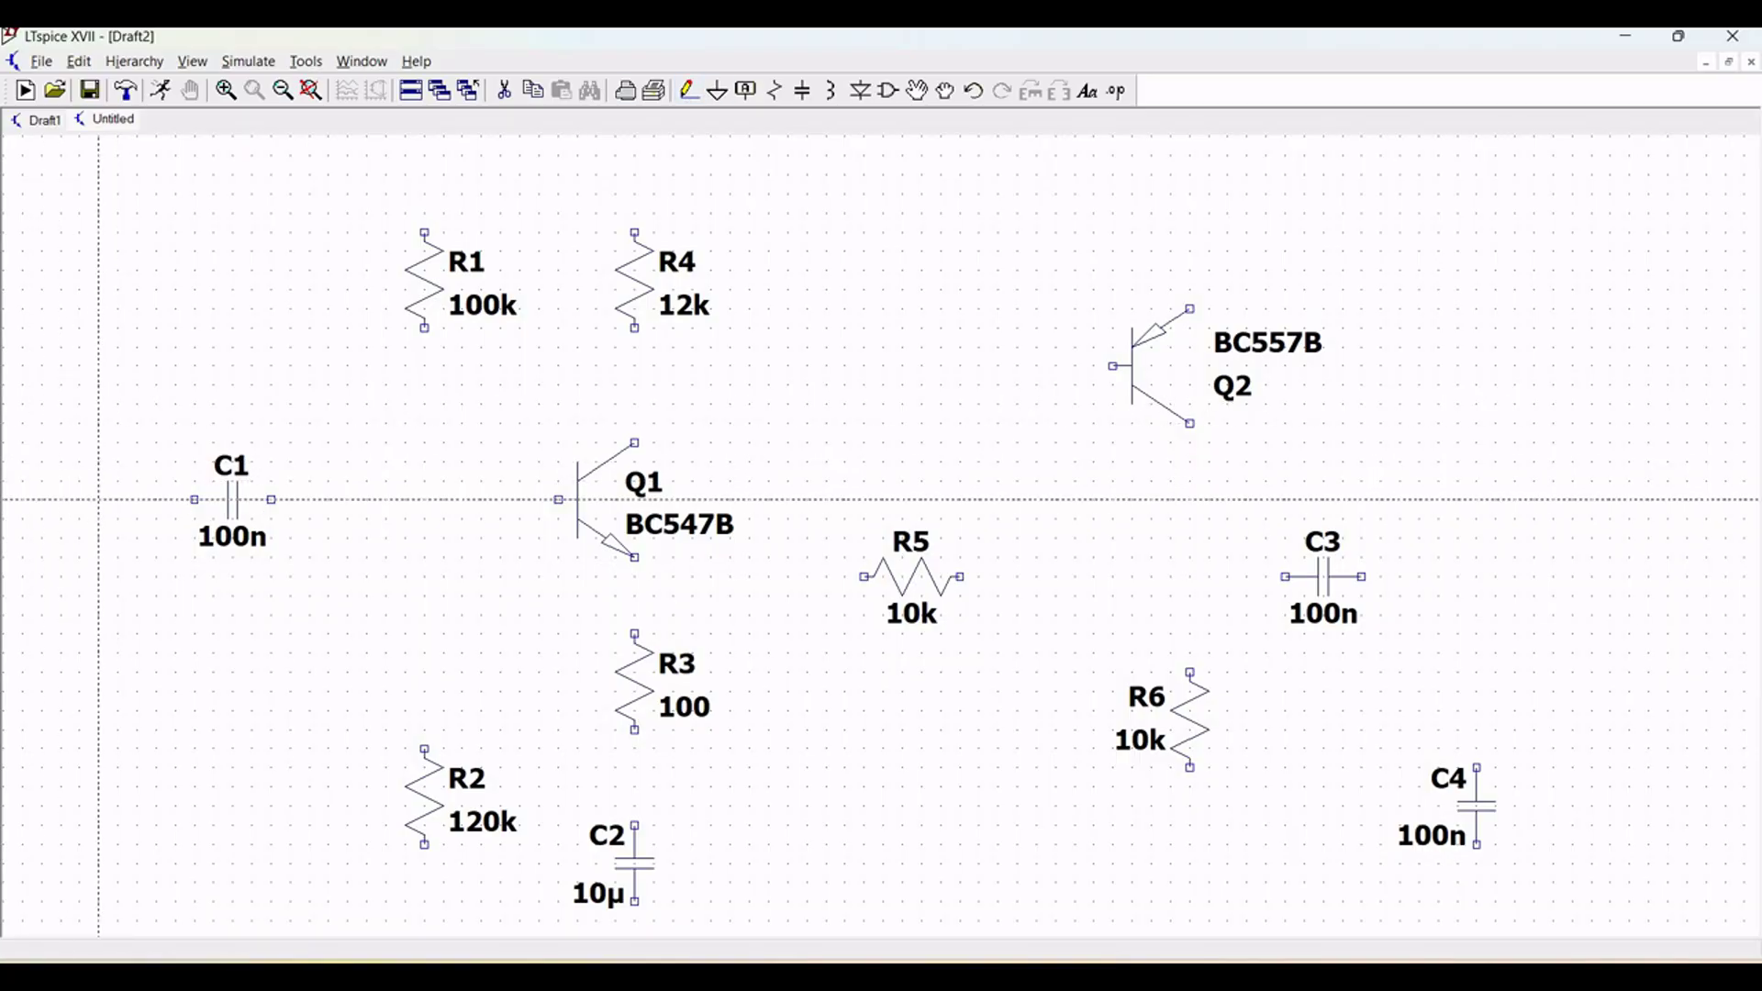
pyautogui.click(99, 500)
pyautogui.click(194, 500)
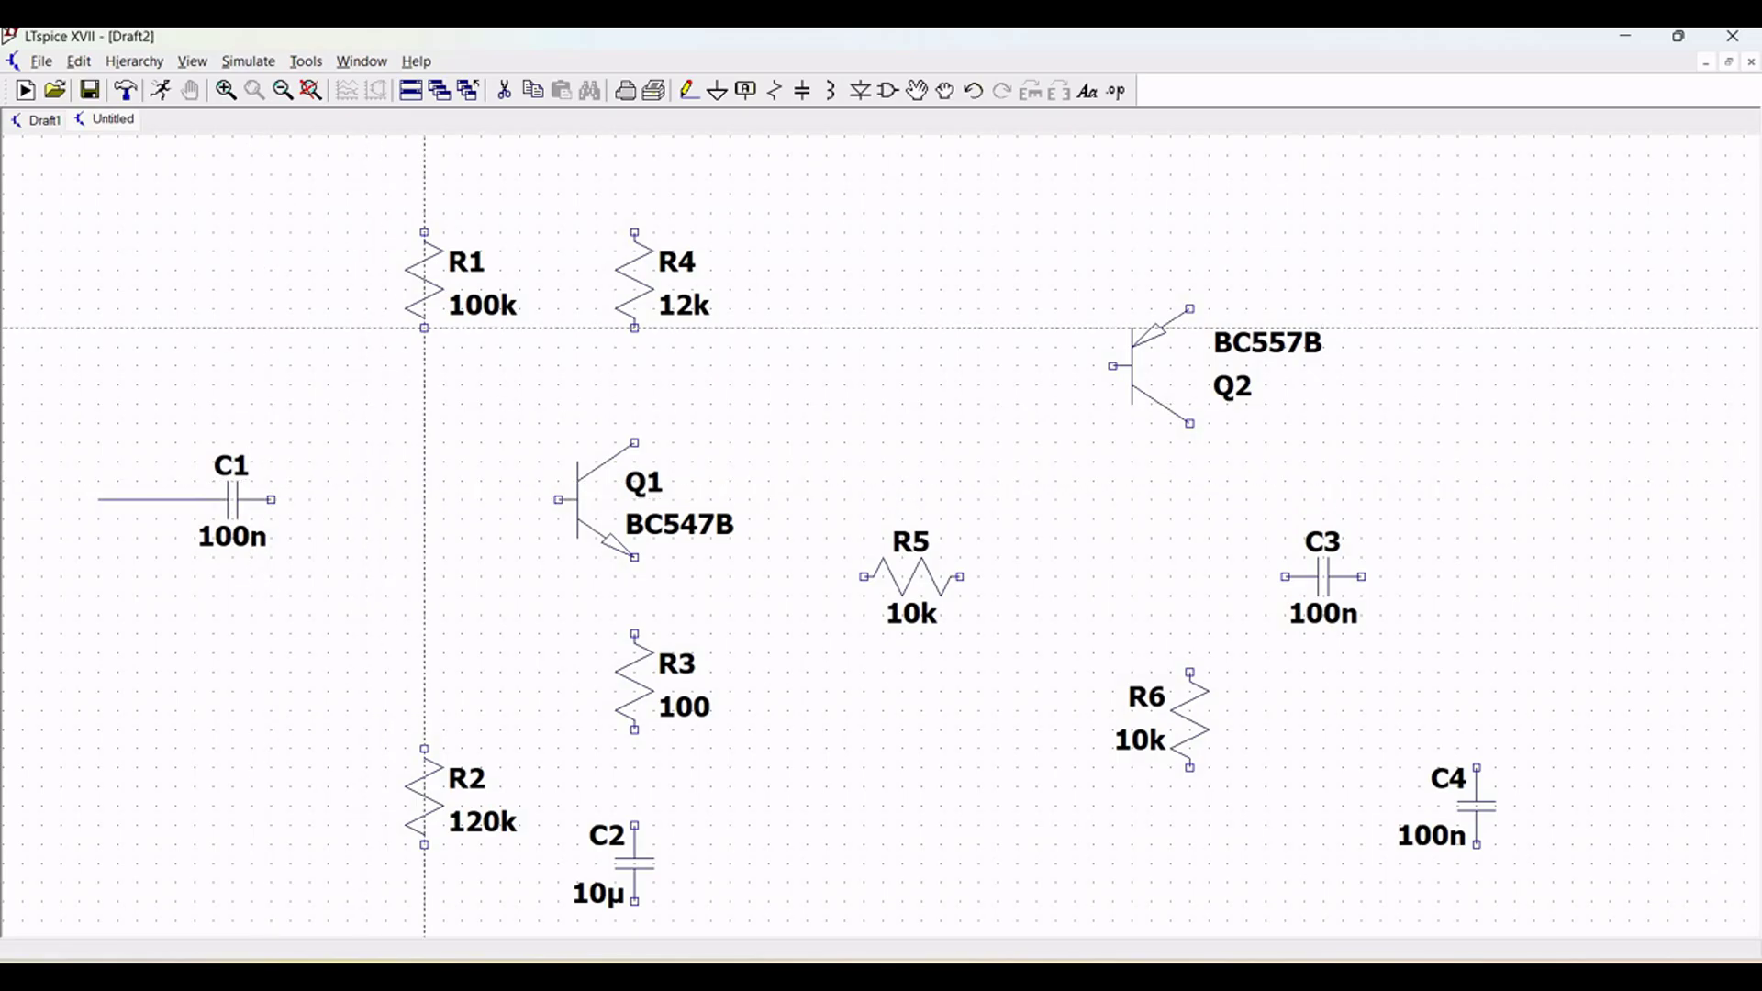
# Wire the lower end of R1 to the upper end of R2, and connect C1 across that wire to Q1's base
pyautogui.click(424, 328)
pyautogui.click(424, 750)
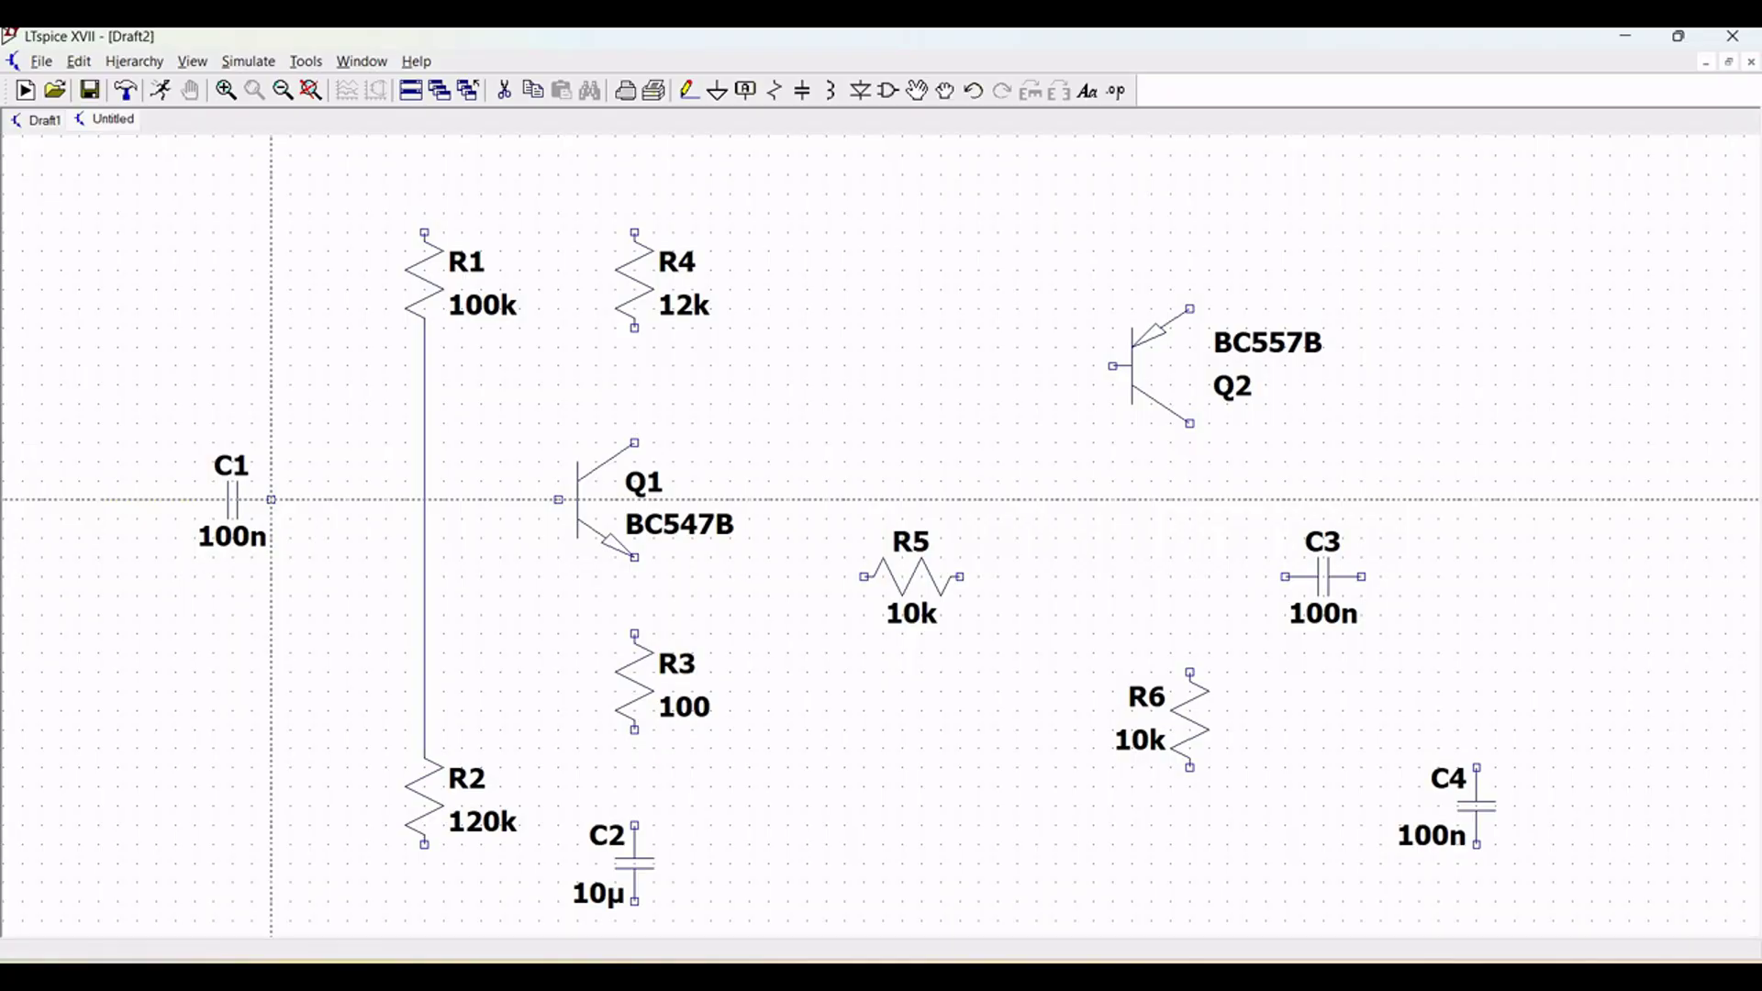
pyautogui.click(271, 501)
pyautogui.click(424, 501)
pyautogui.click(559, 500)
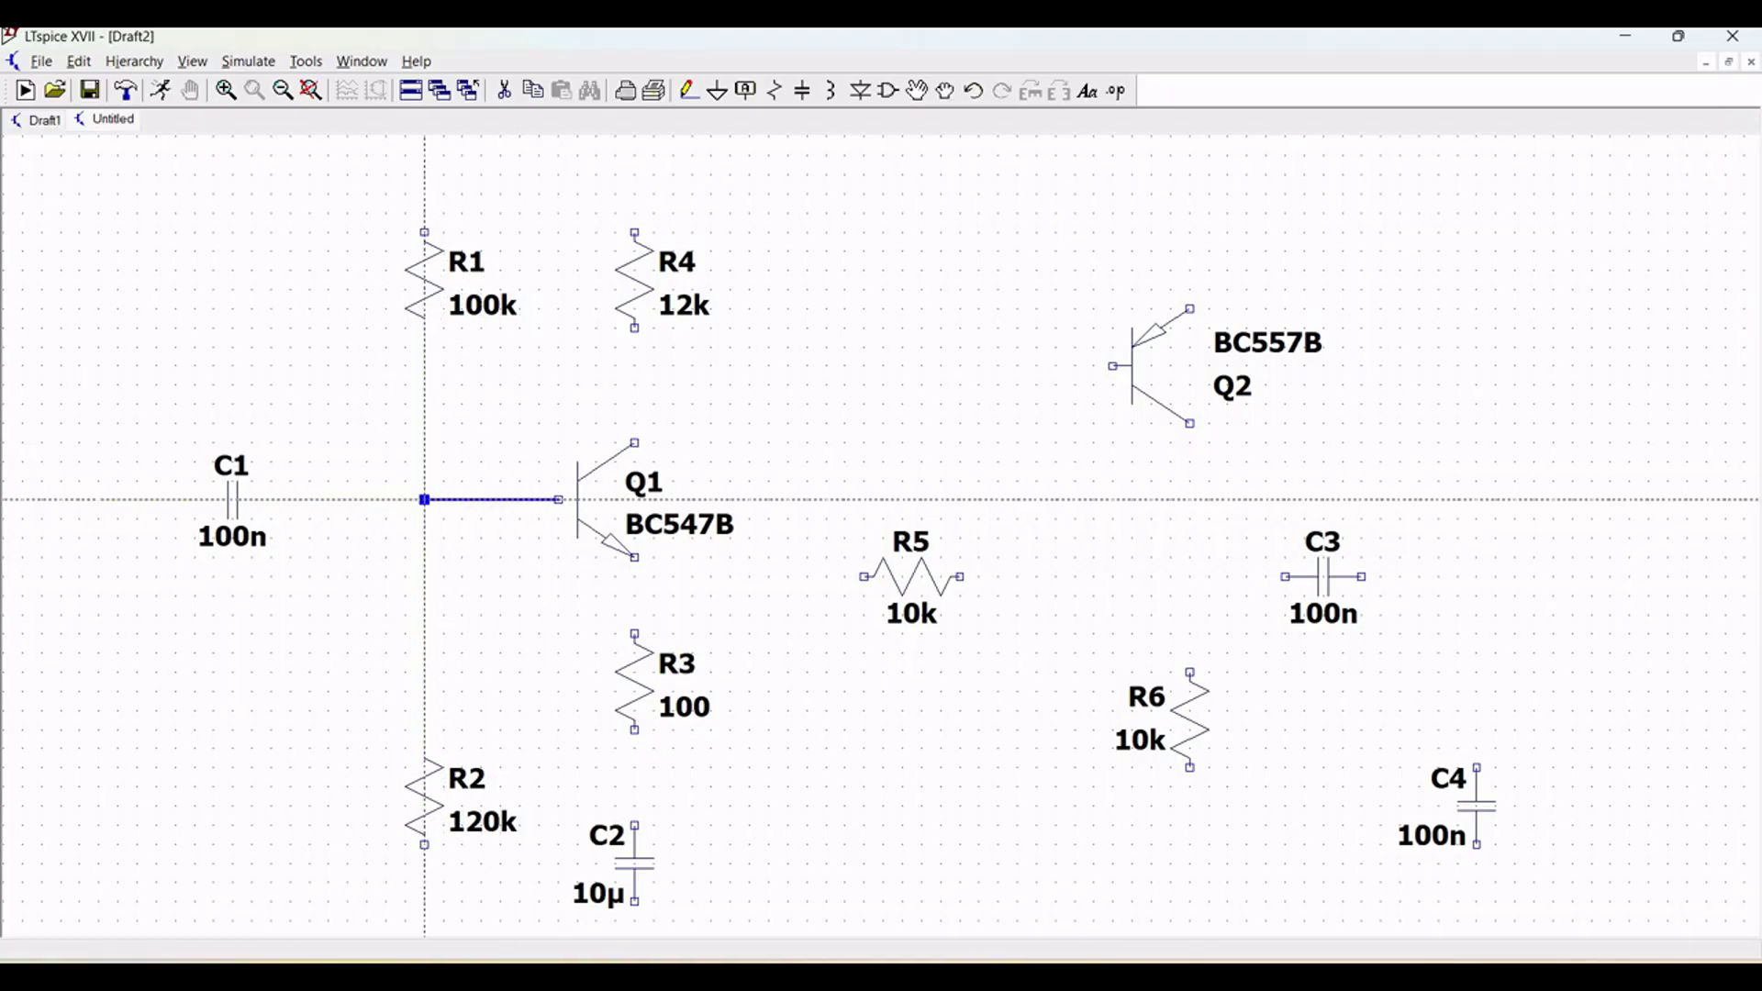
pyautogui.click(424, 500)
# Wire the lower end of R2 to the lower end of C2 with a horizontal ground-side rail
pyautogui.click(424, 844)
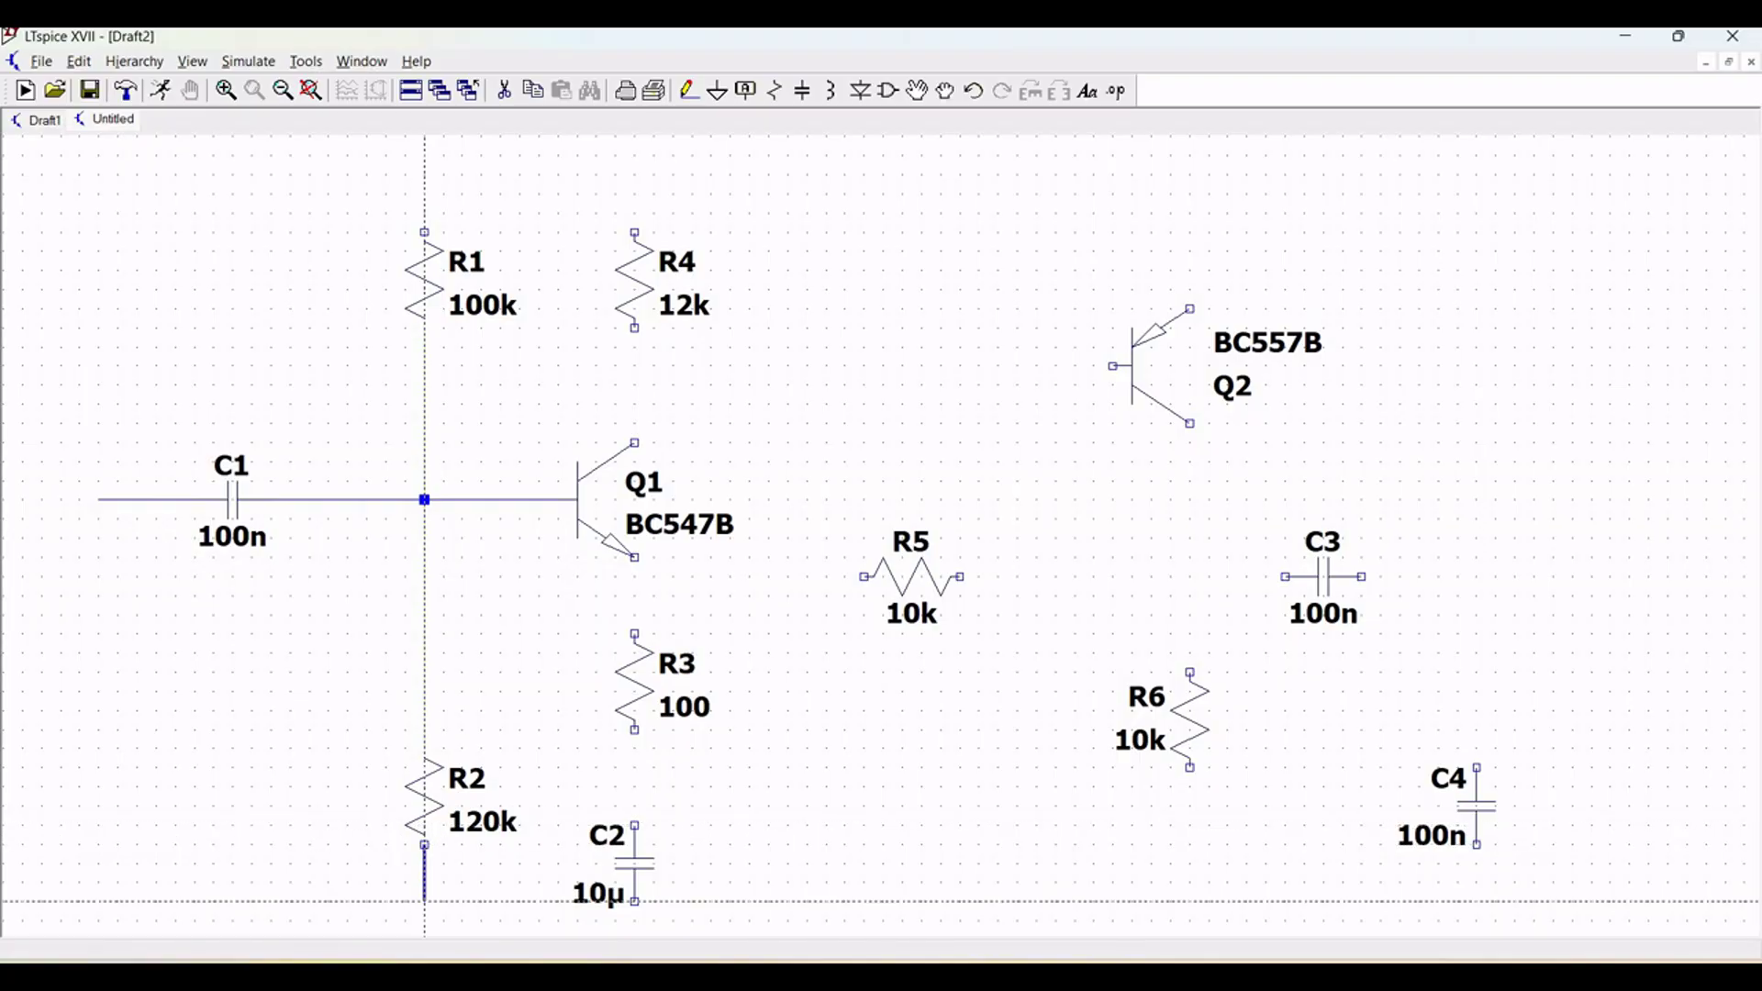
pyautogui.scroll(-2, 424, 902)
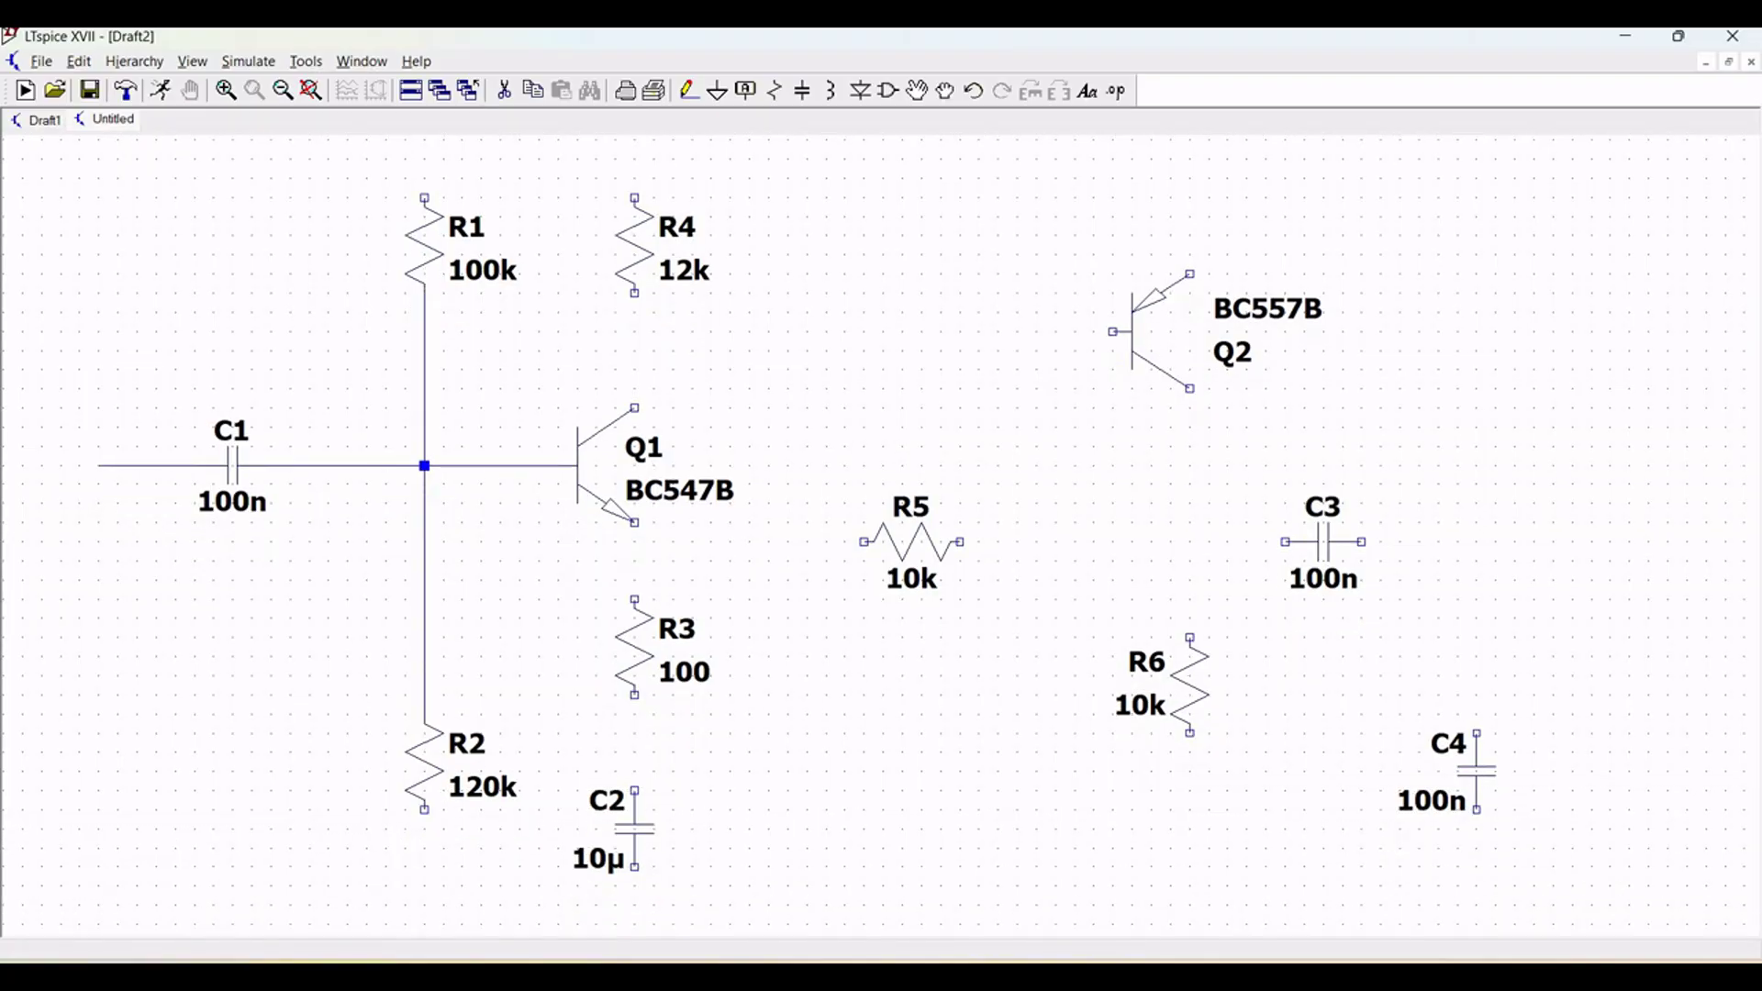
pyautogui.click(424, 816)
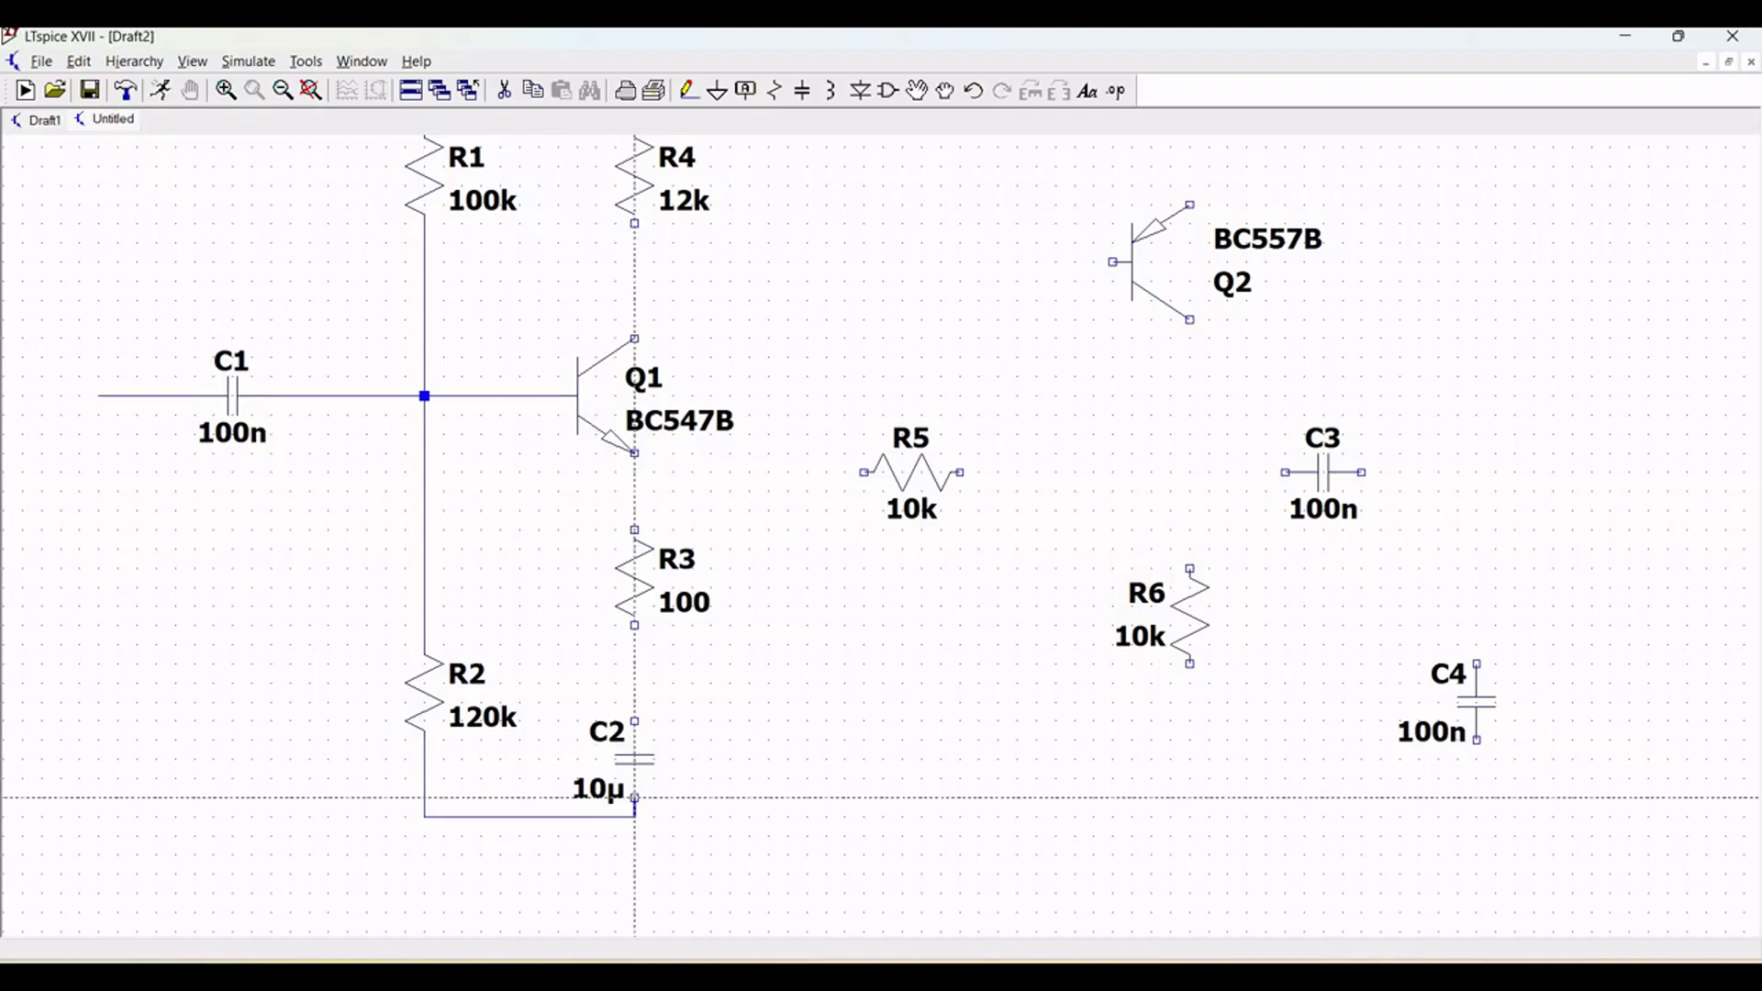
pyautogui.rightClick(634, 720)
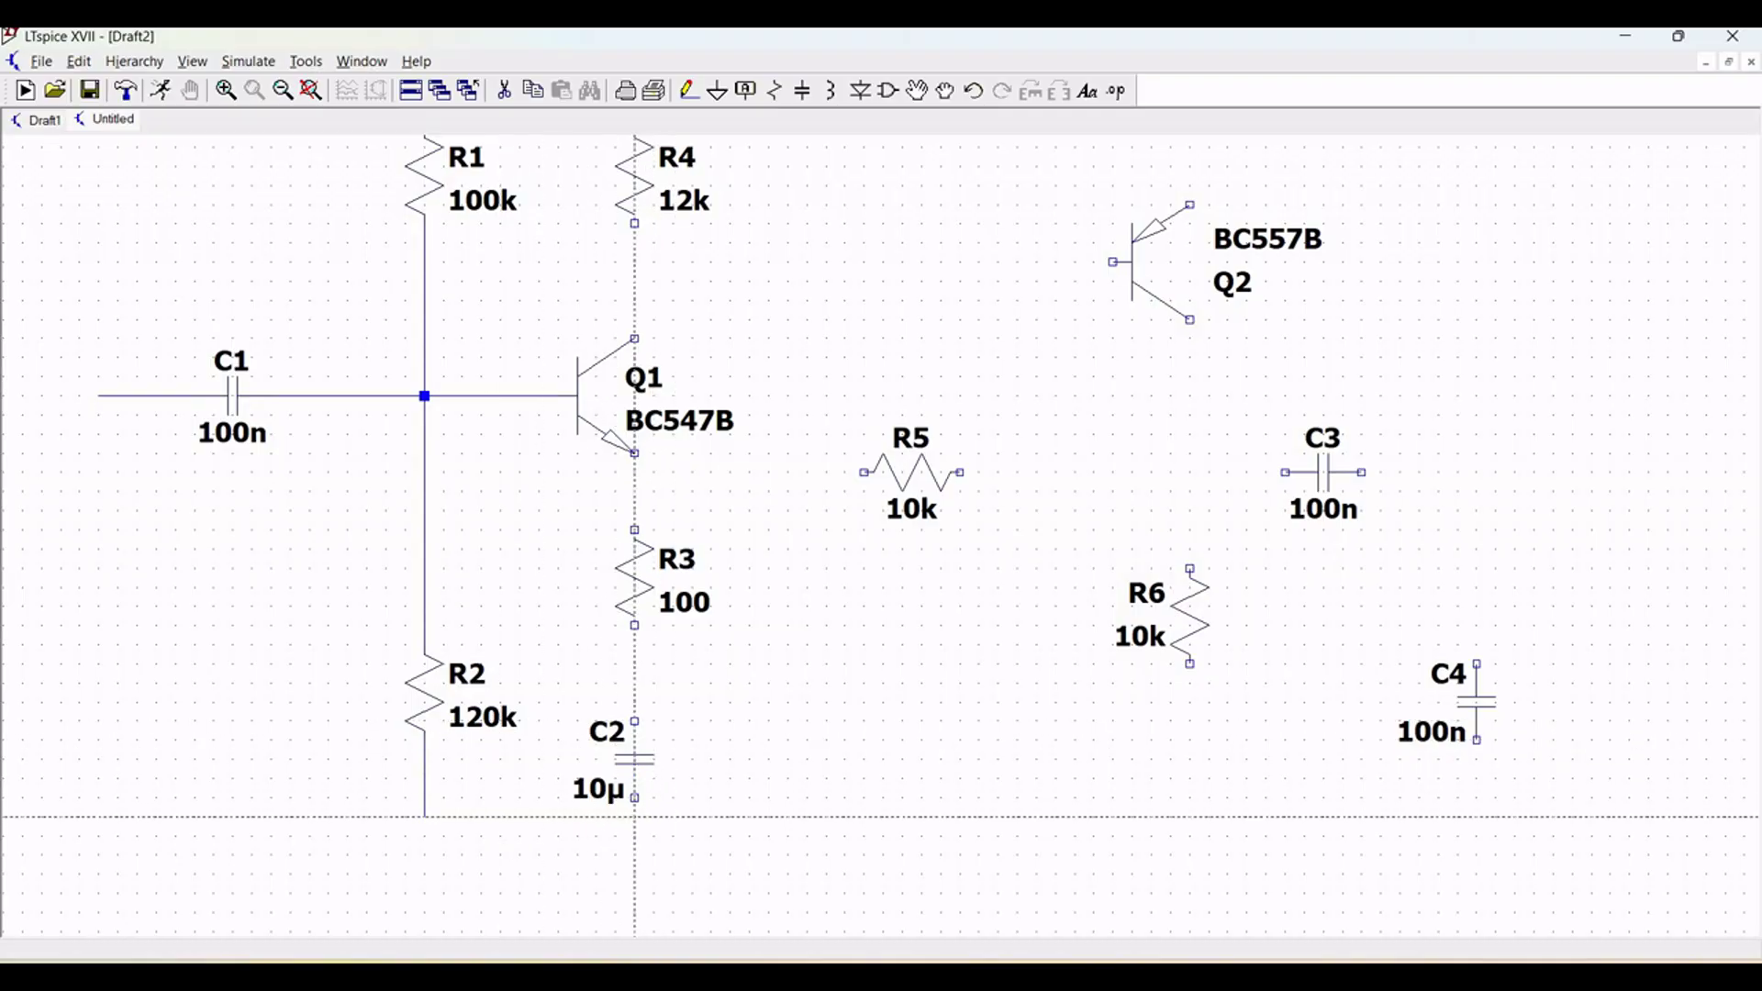
pyautogui.click(635, 816)
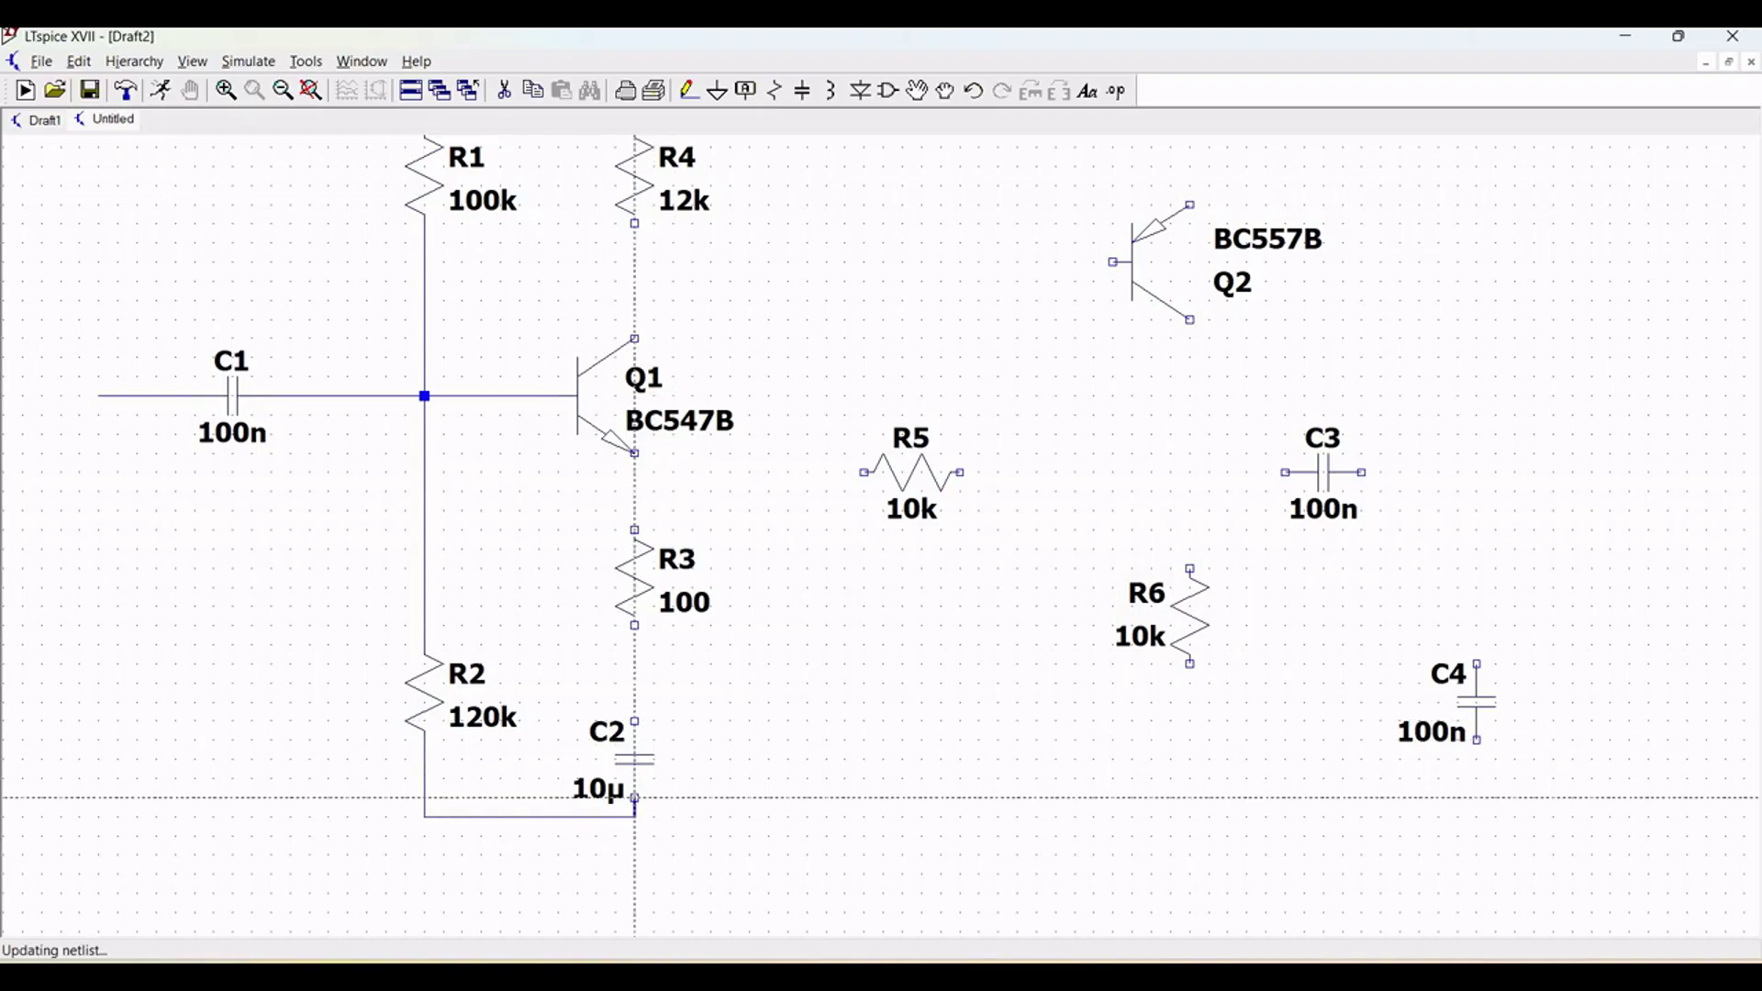
# Wire R3 between C2's upper end and Q1's emitter, and connect R4's lower end to Q1's collector
pyautogui.click(634, 625)
pyautogui.click(634, 722)
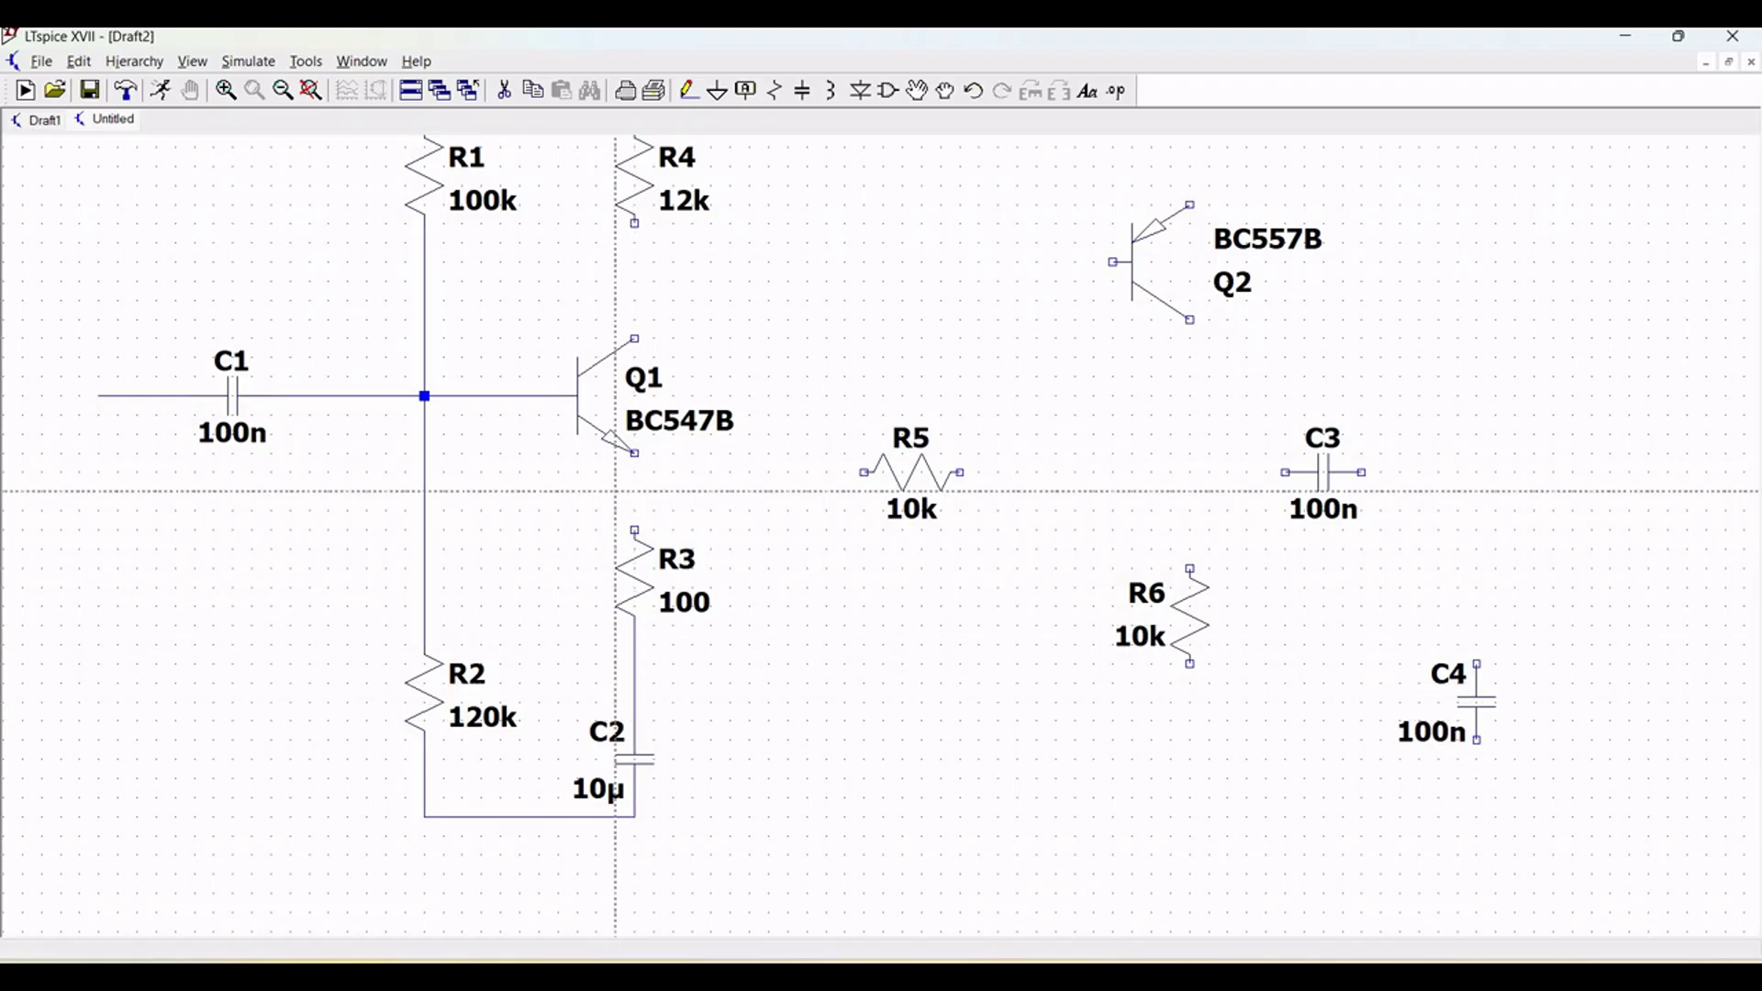
pyautogui.click(634, 453)
pyautogui.press('Escape')
pyautogui.press('F3')
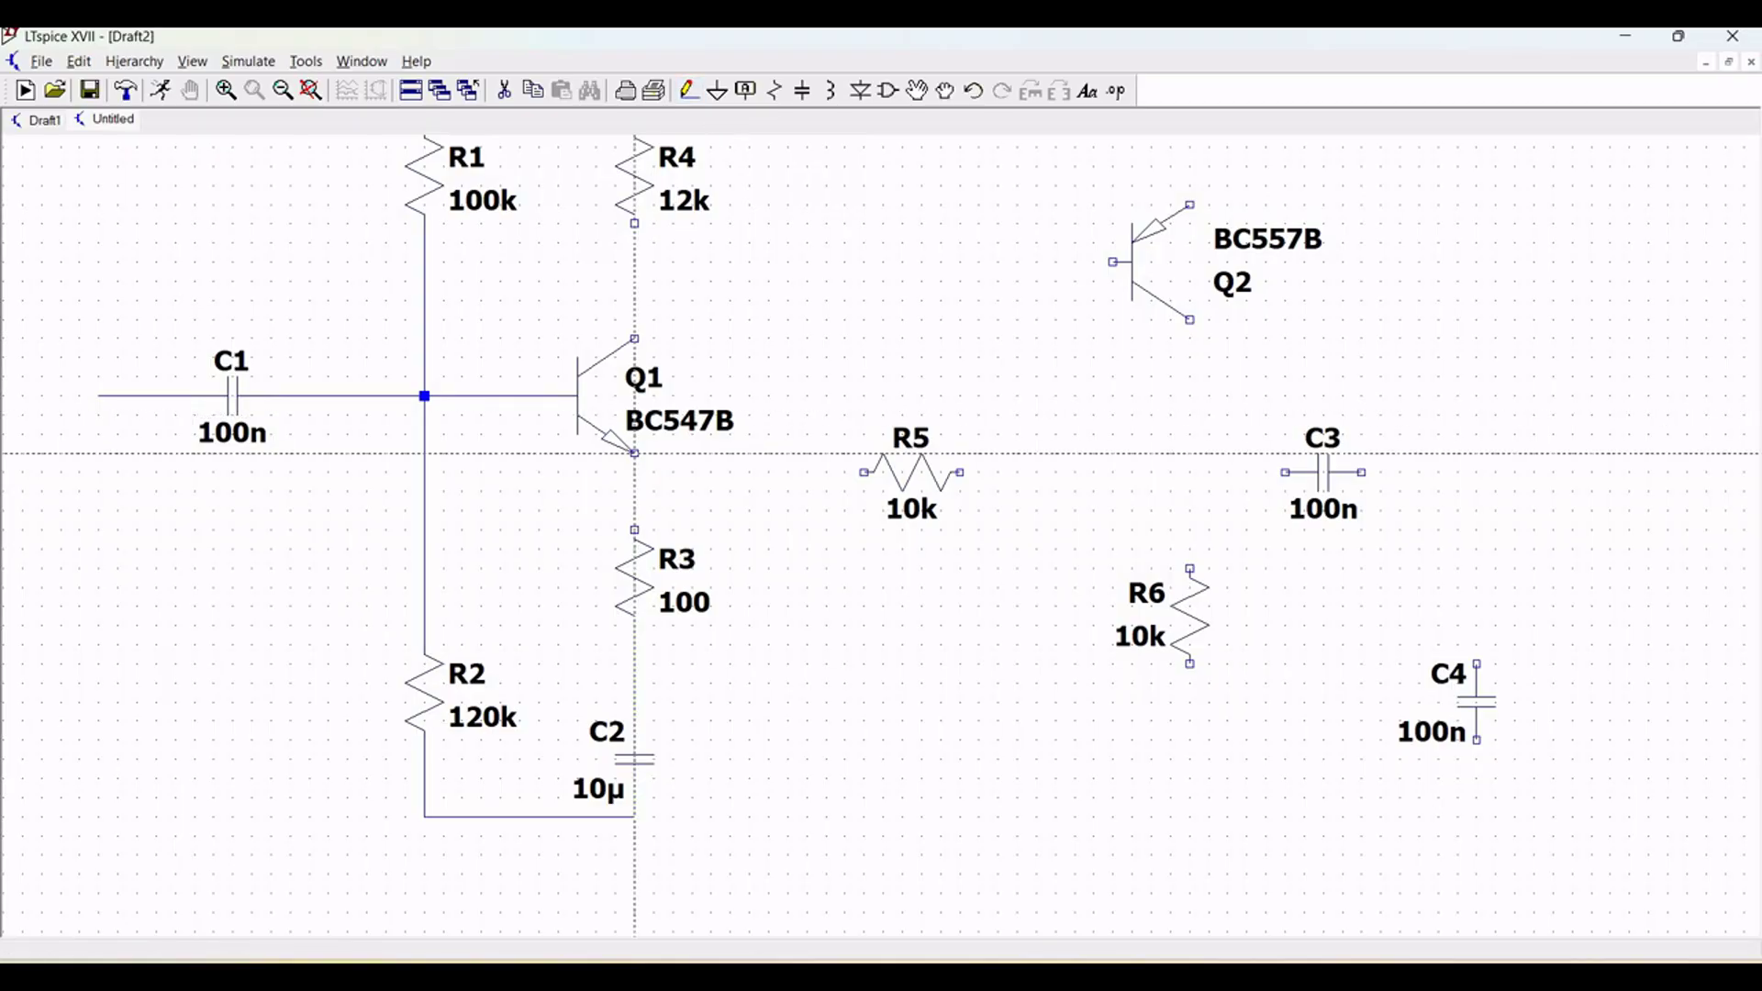
pyautogui.click(635, 454)
pyautogui.click(634, 529)
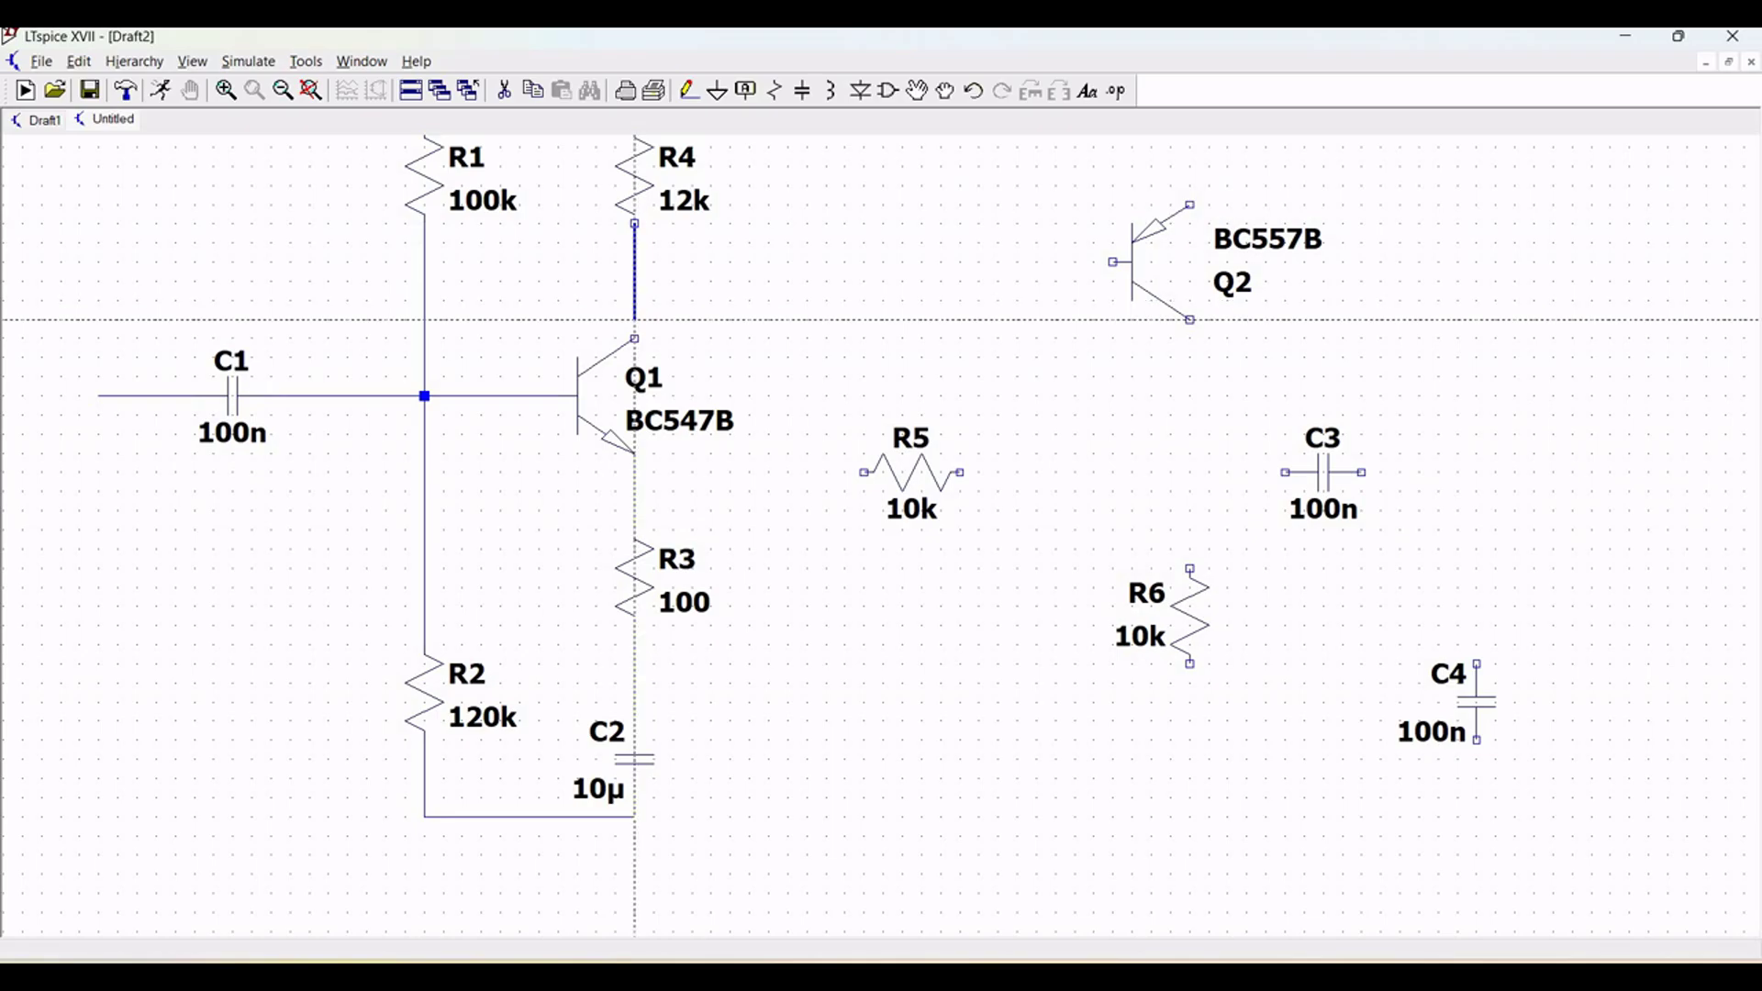
pyautogui.click(634, 339)
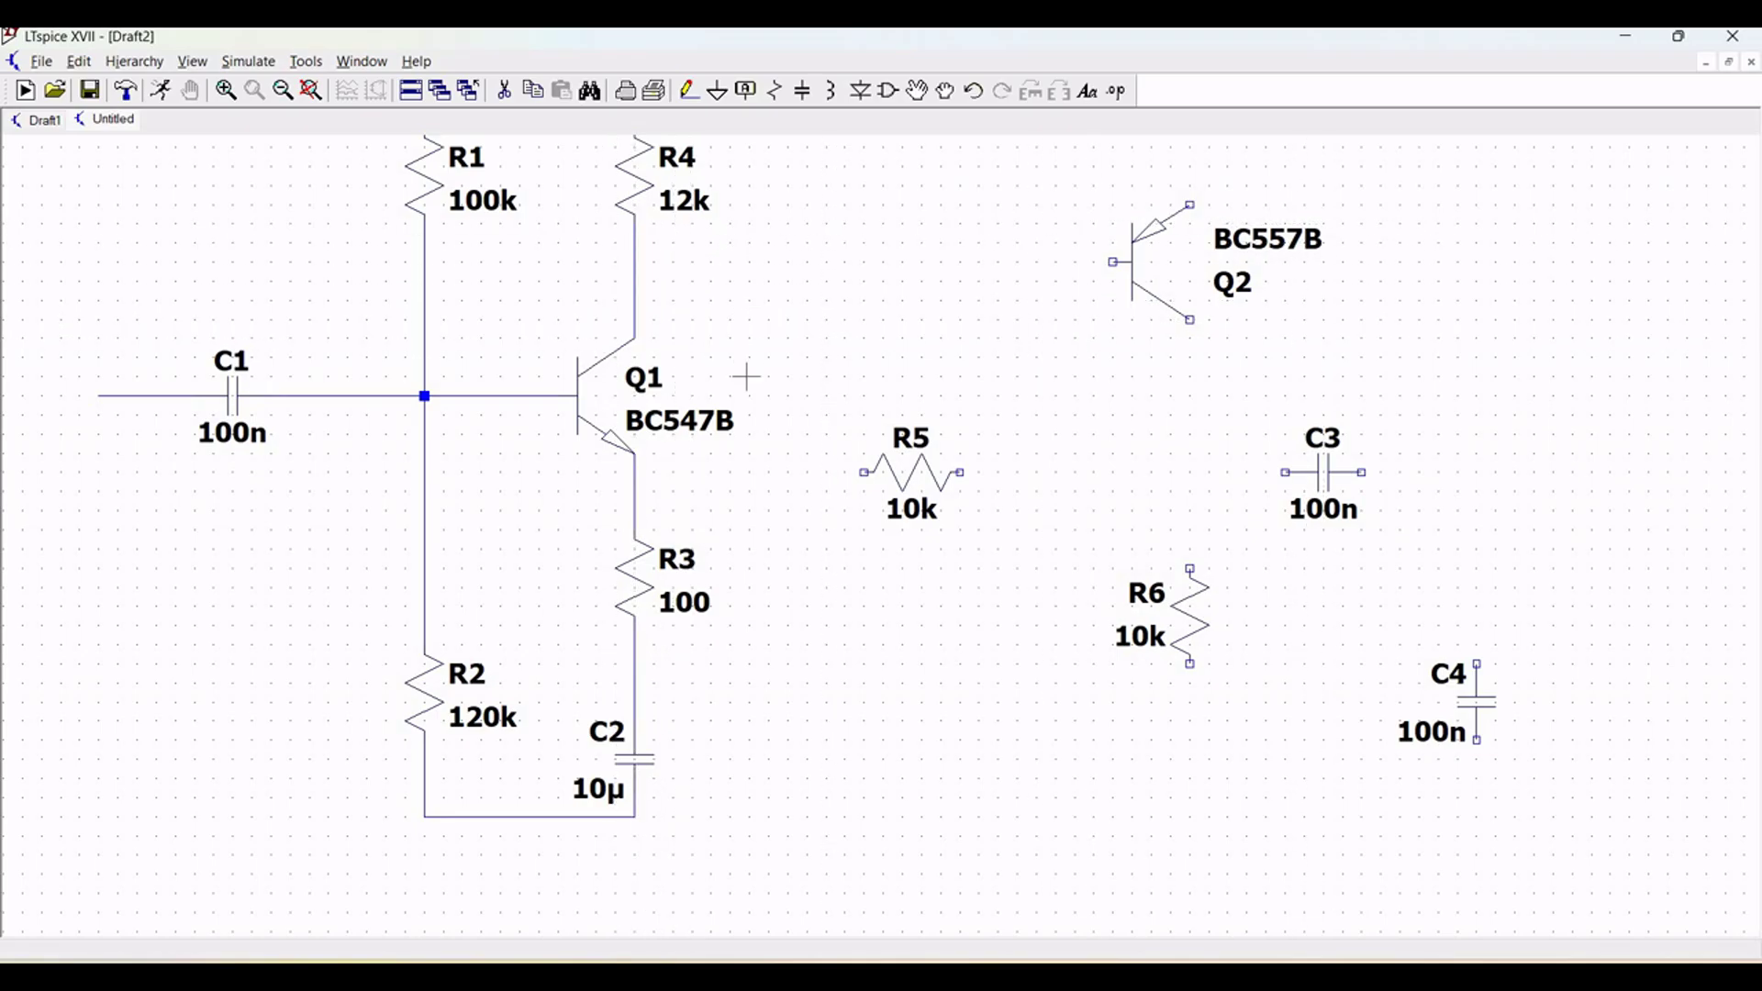
# Join the upper ends of R1 and R4 with a supply rail and extend it to Q2's emitter
pyautogui.scroll(3, 745, 377)
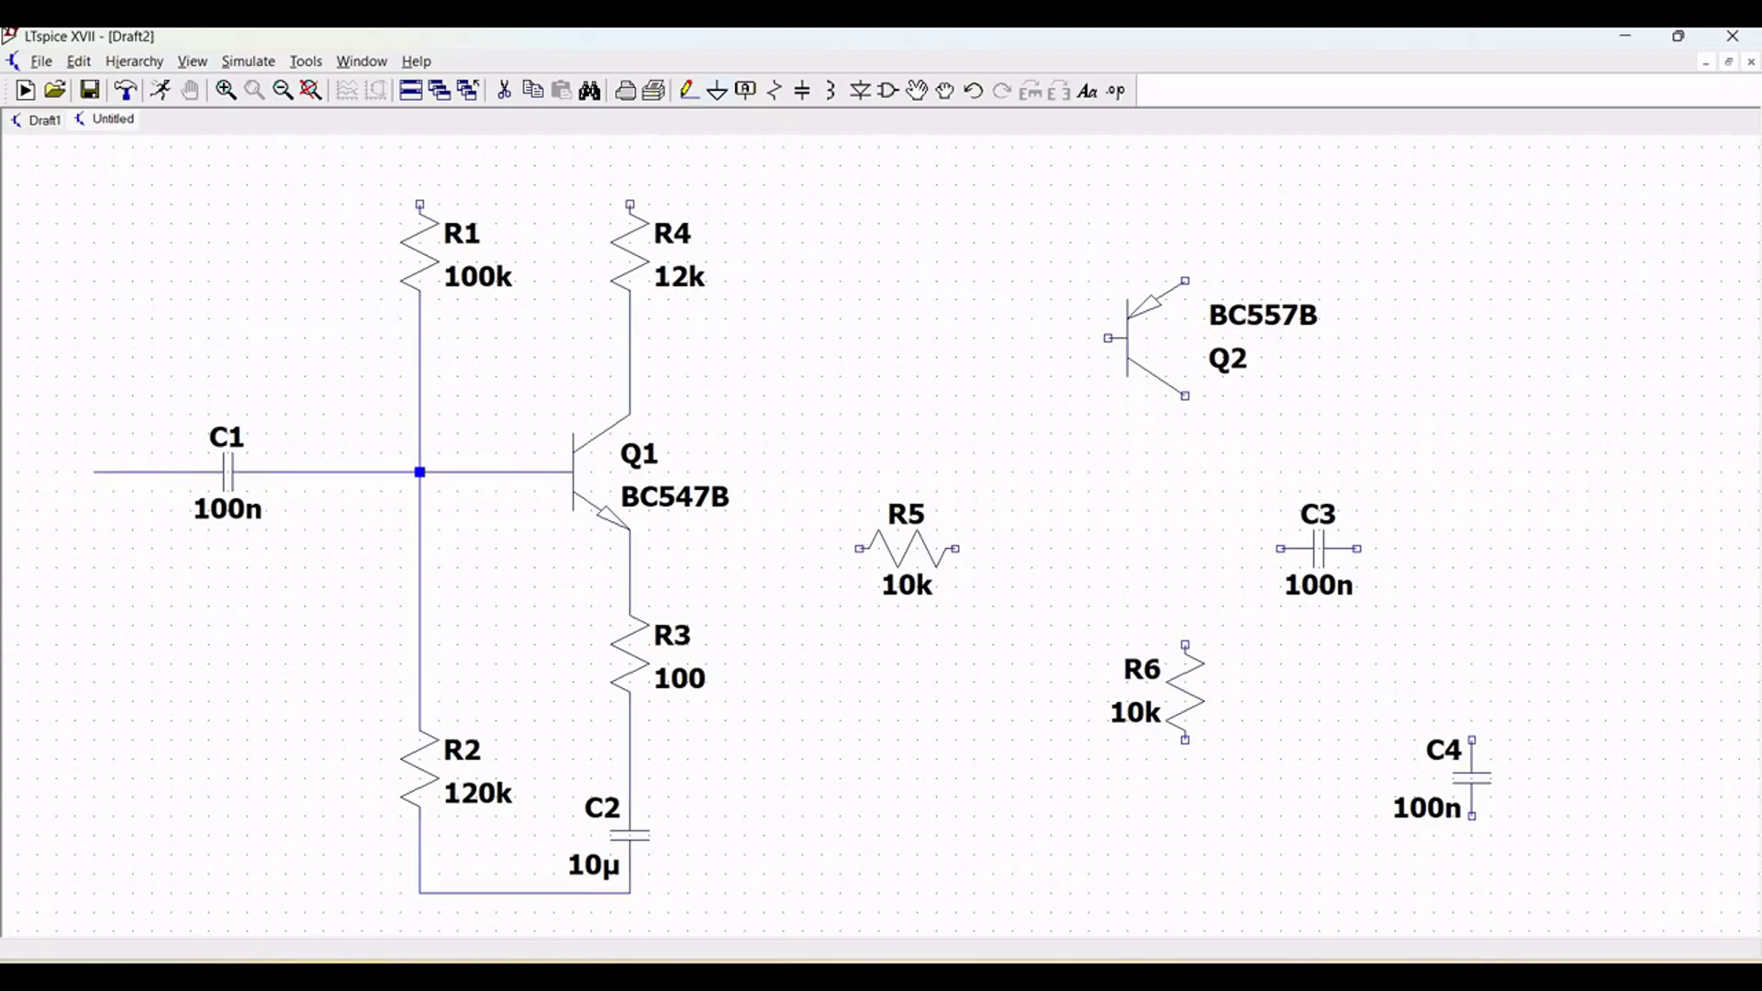
pyautogui.click(421, 204)
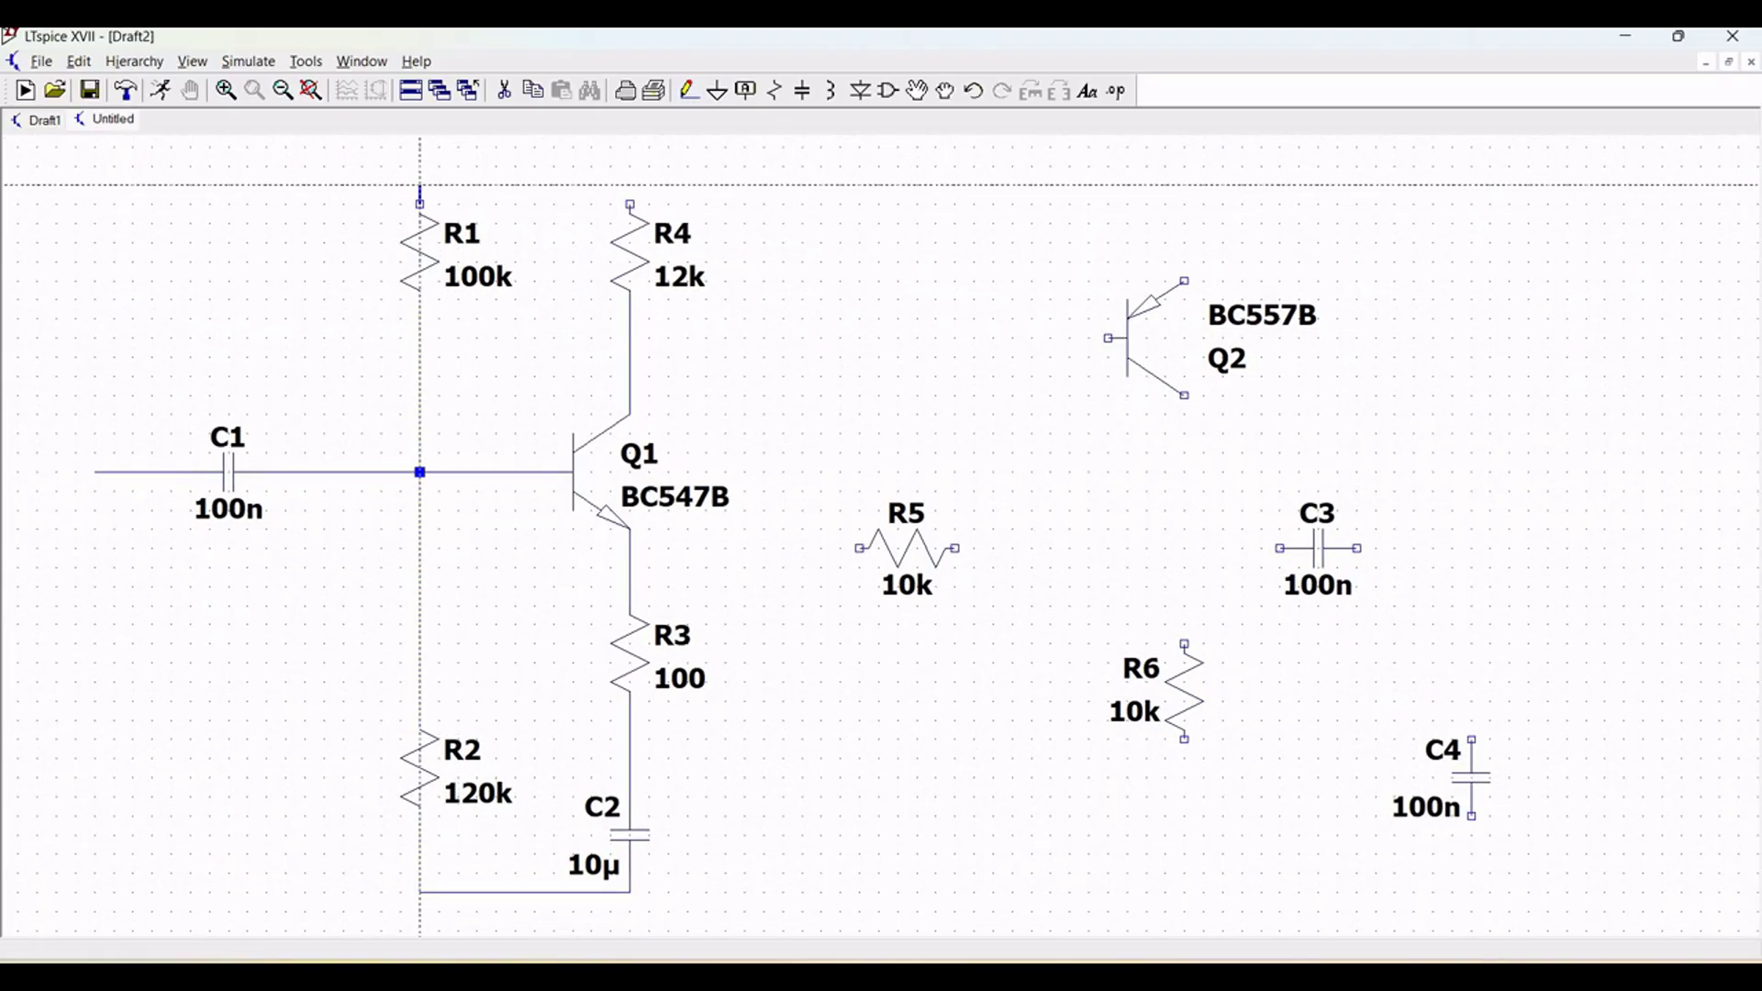
pyautogui.click(420, 185)
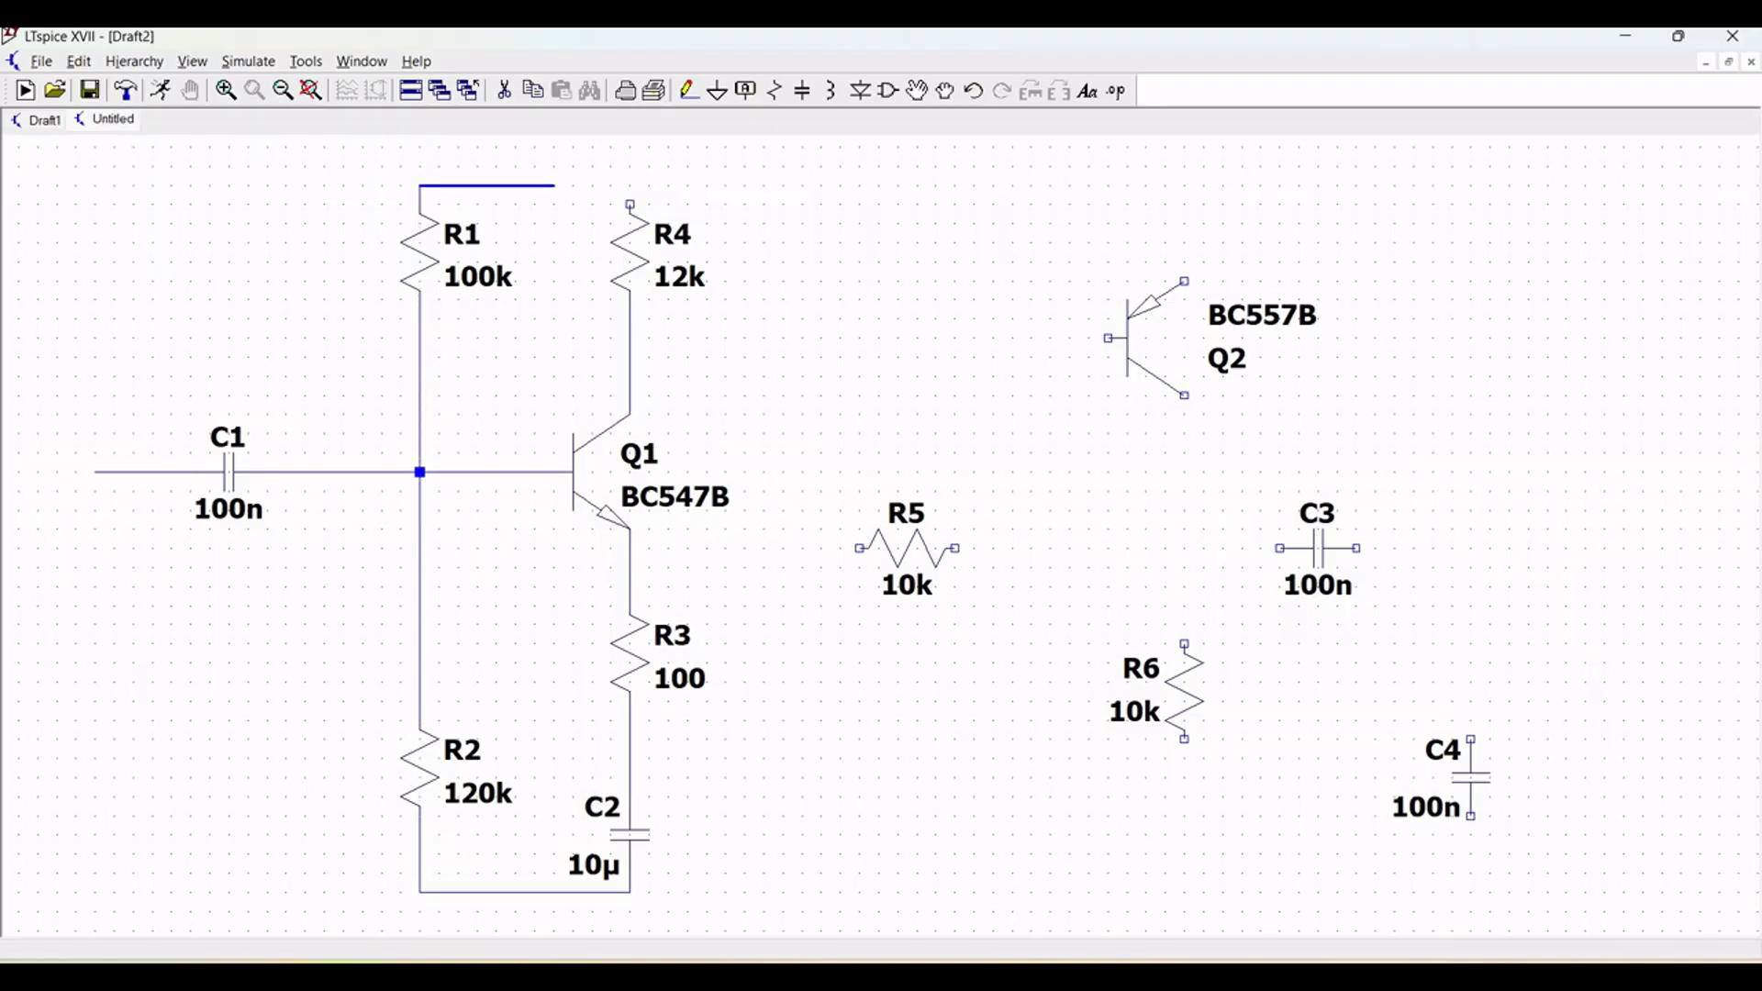
pyautogui.rightClick(630, 185)
pyautogui.click(630, 204)
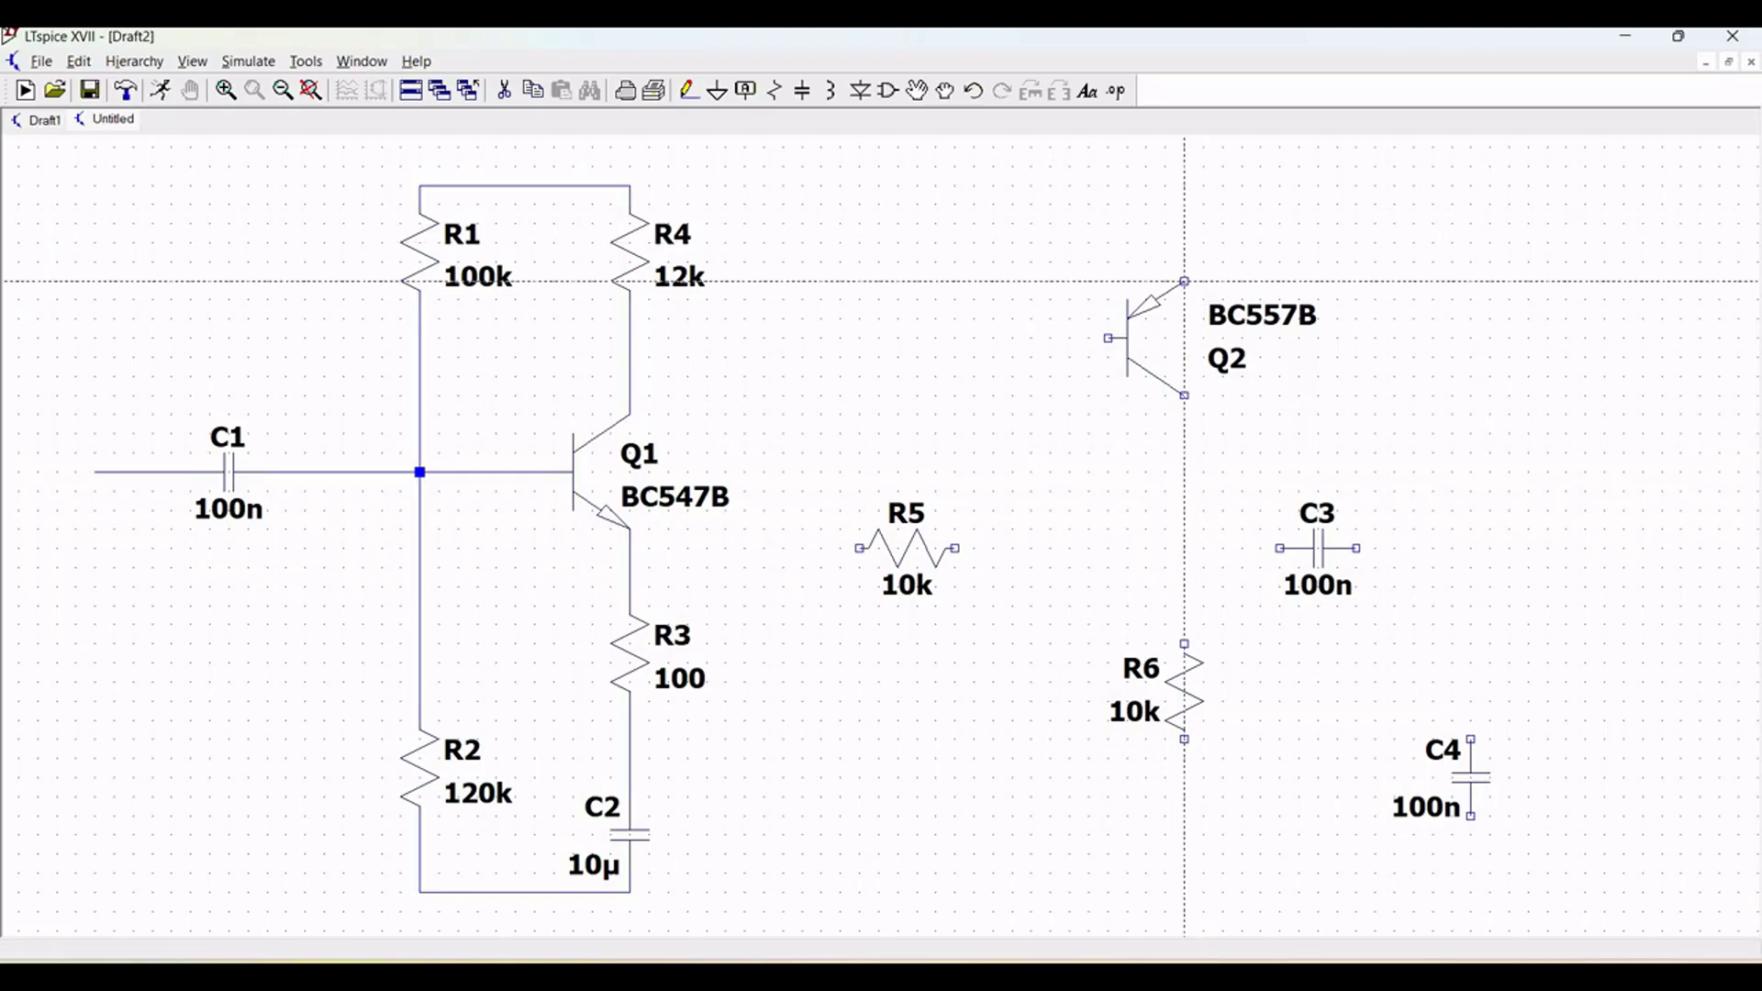
pyautogui.click(1184, 282)
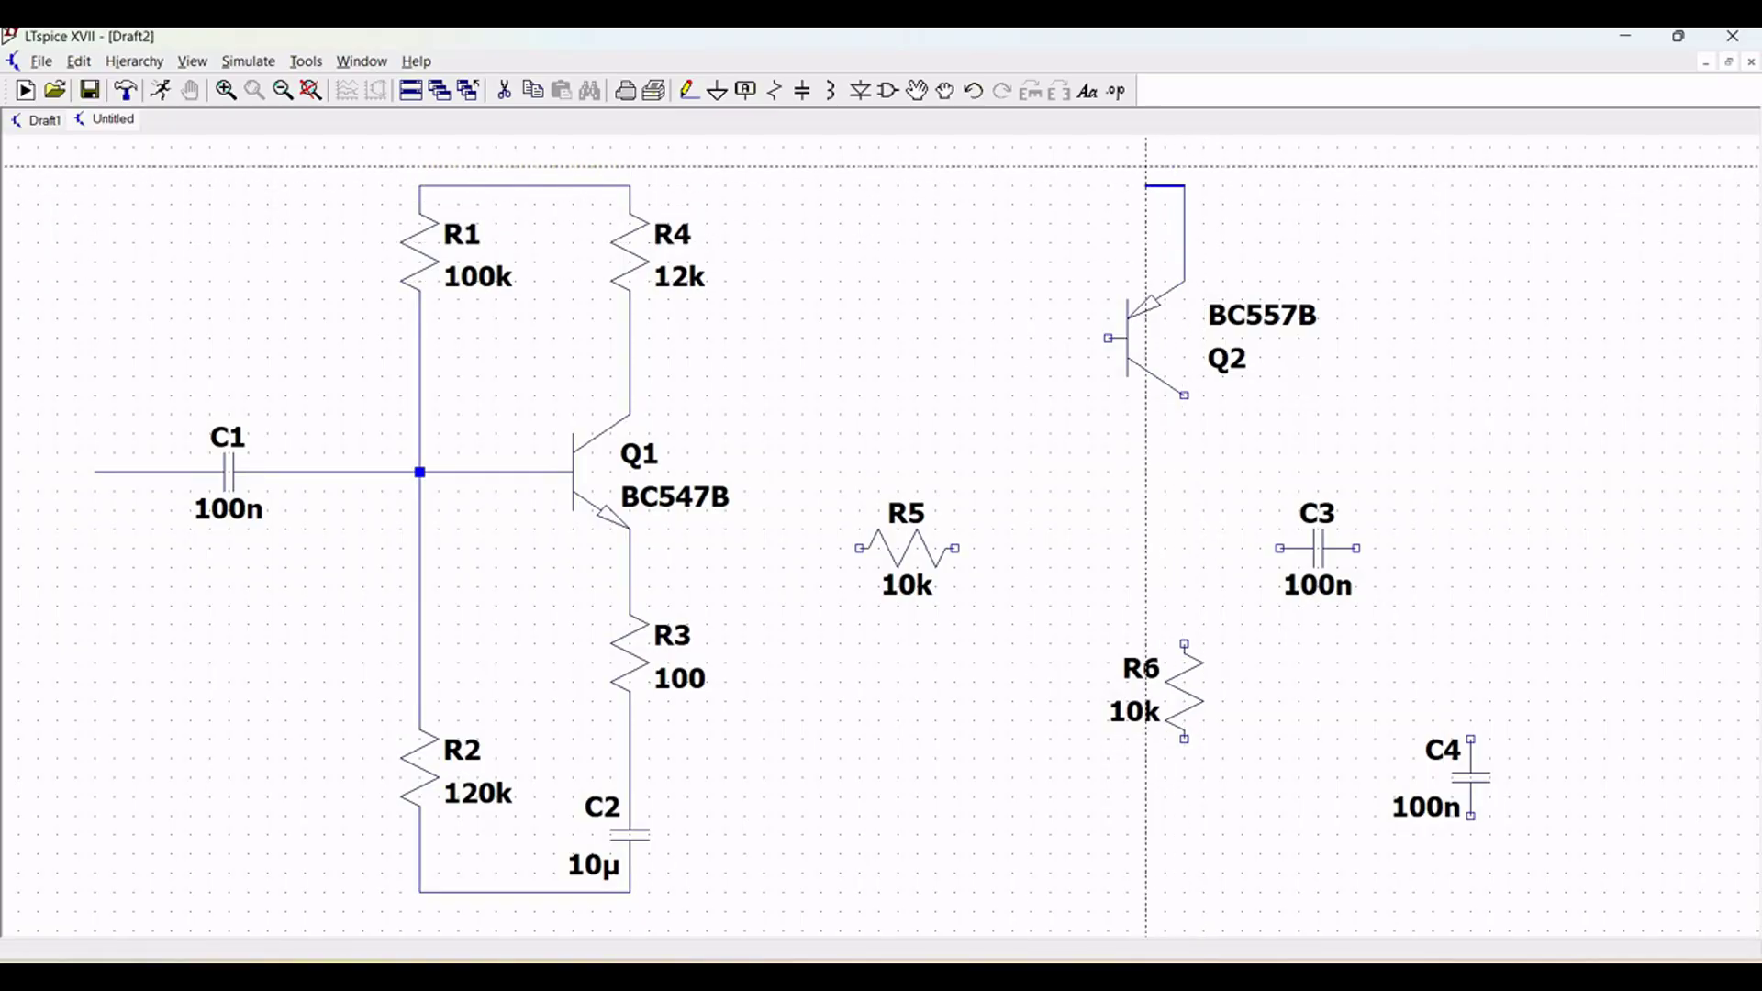
pyautogui.click(629, 185)
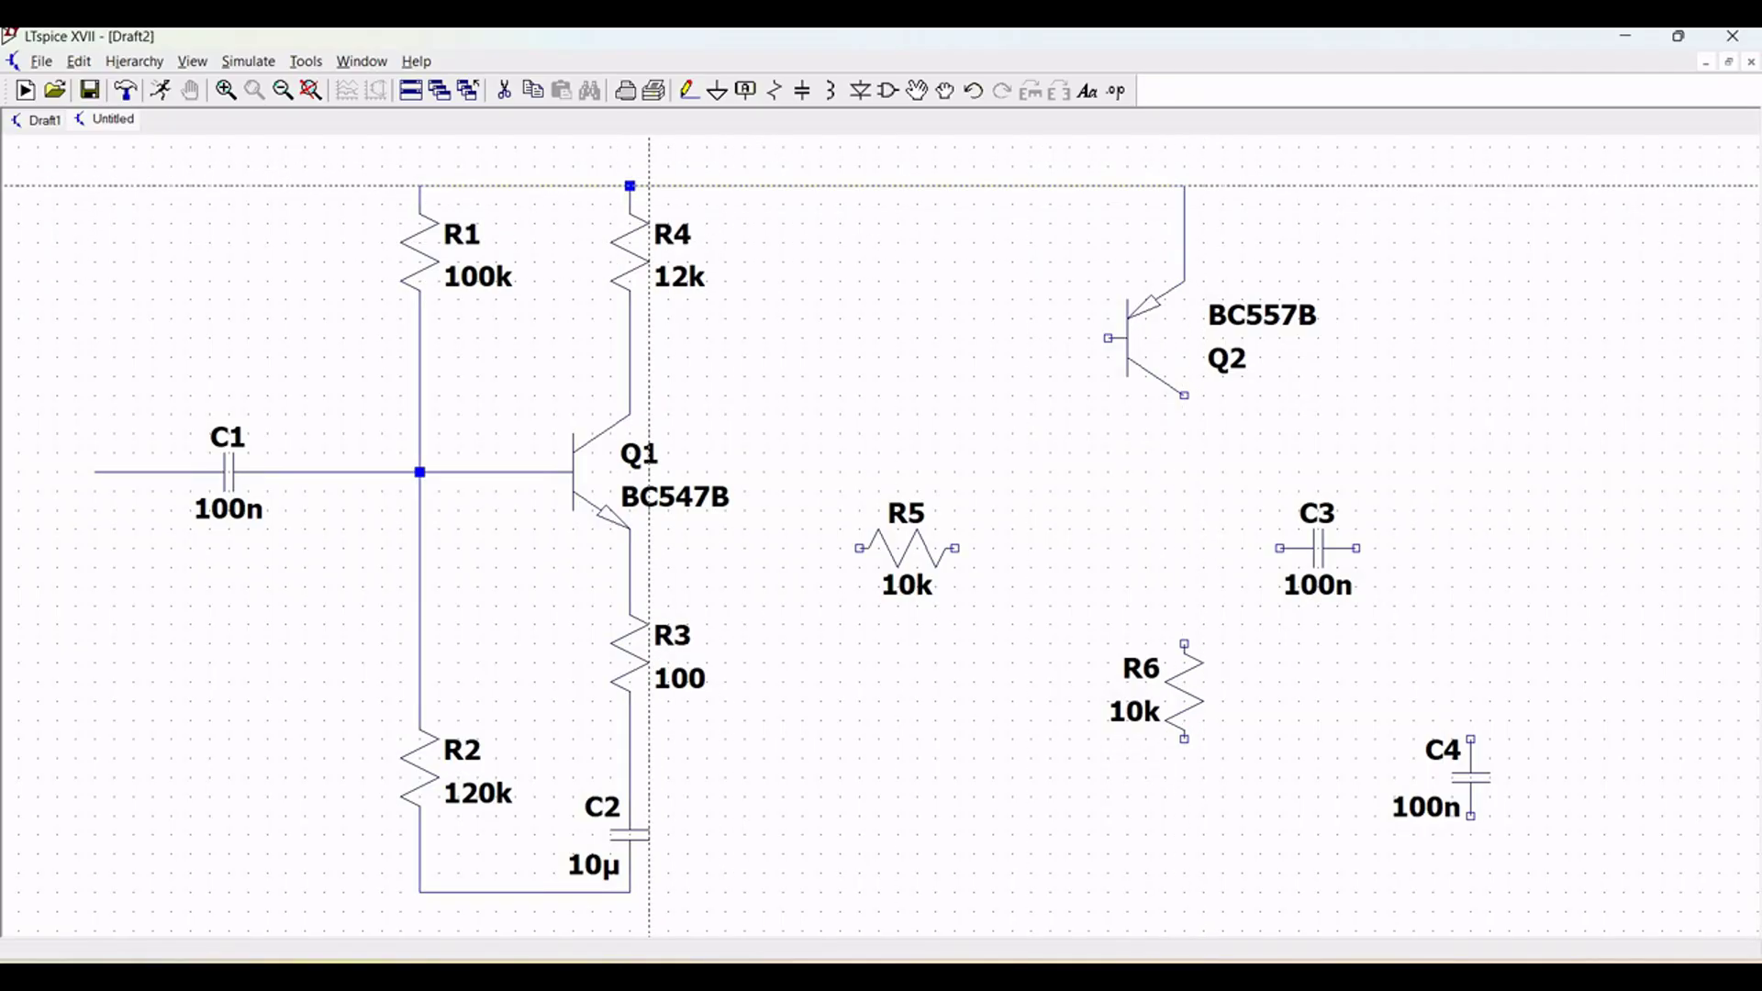
# Wire Q2's collector to the upper end of R6, and Q2's base to the wire between R4 and Q1's collector
pyautogui.click(1184, 396)
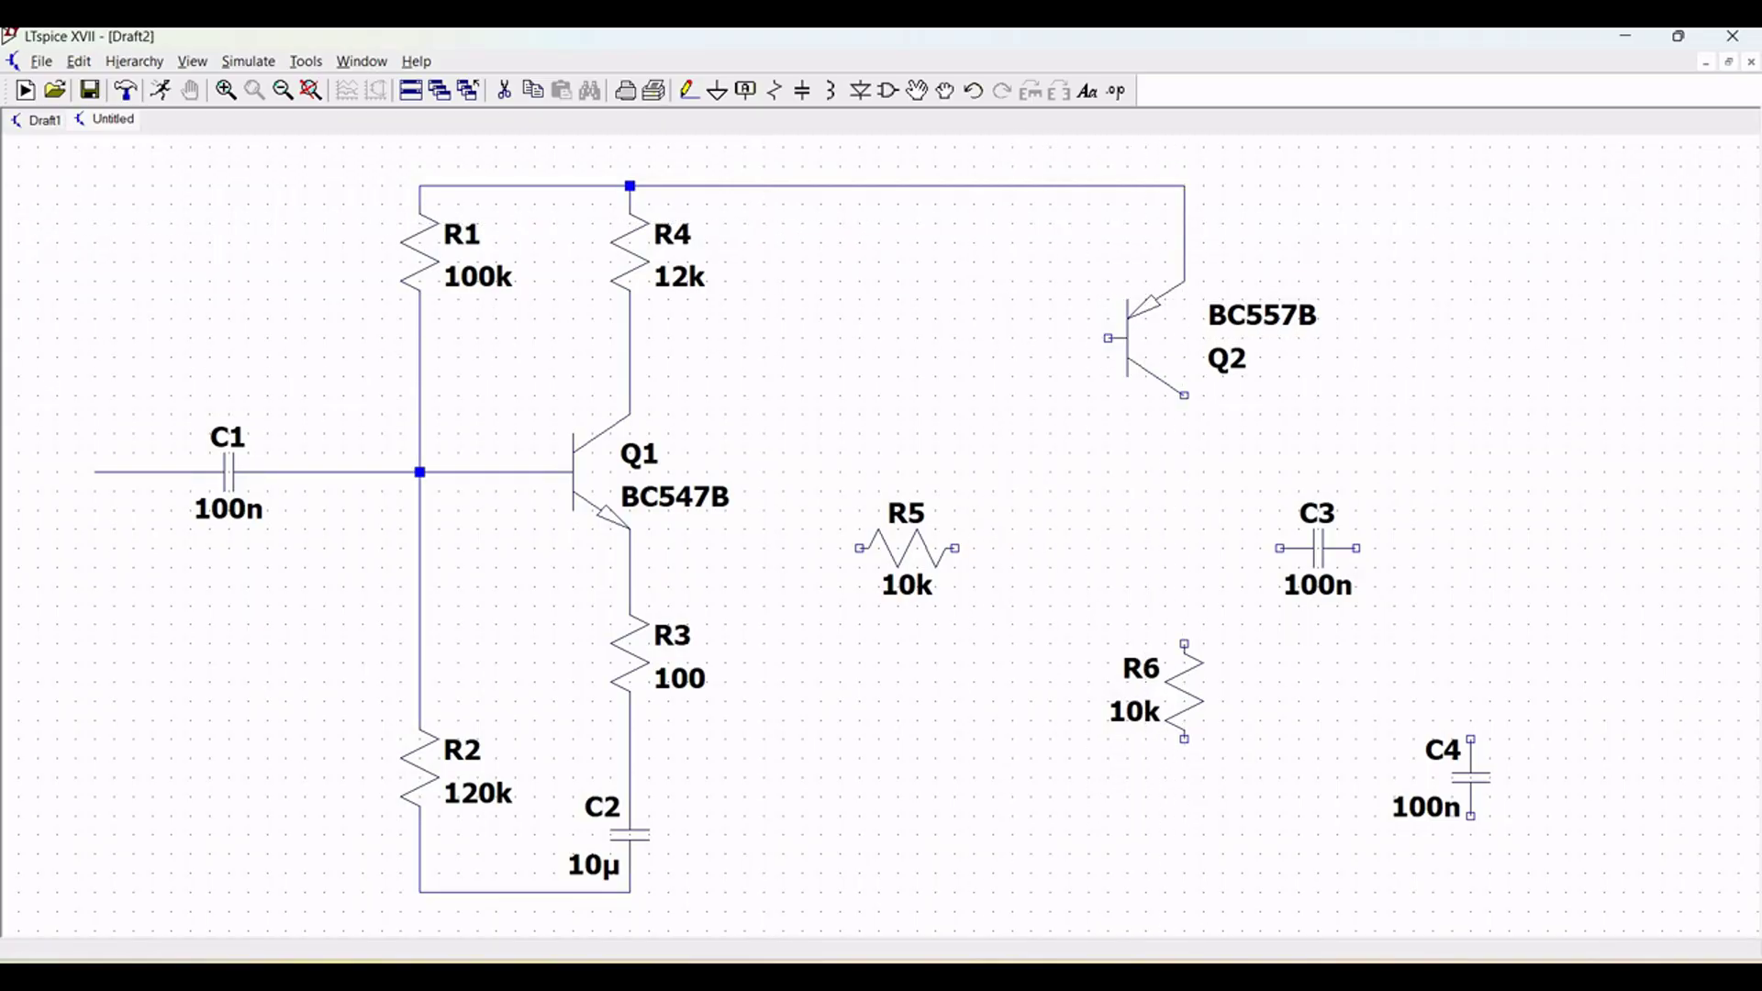
pyautogui.click(1184, 646)
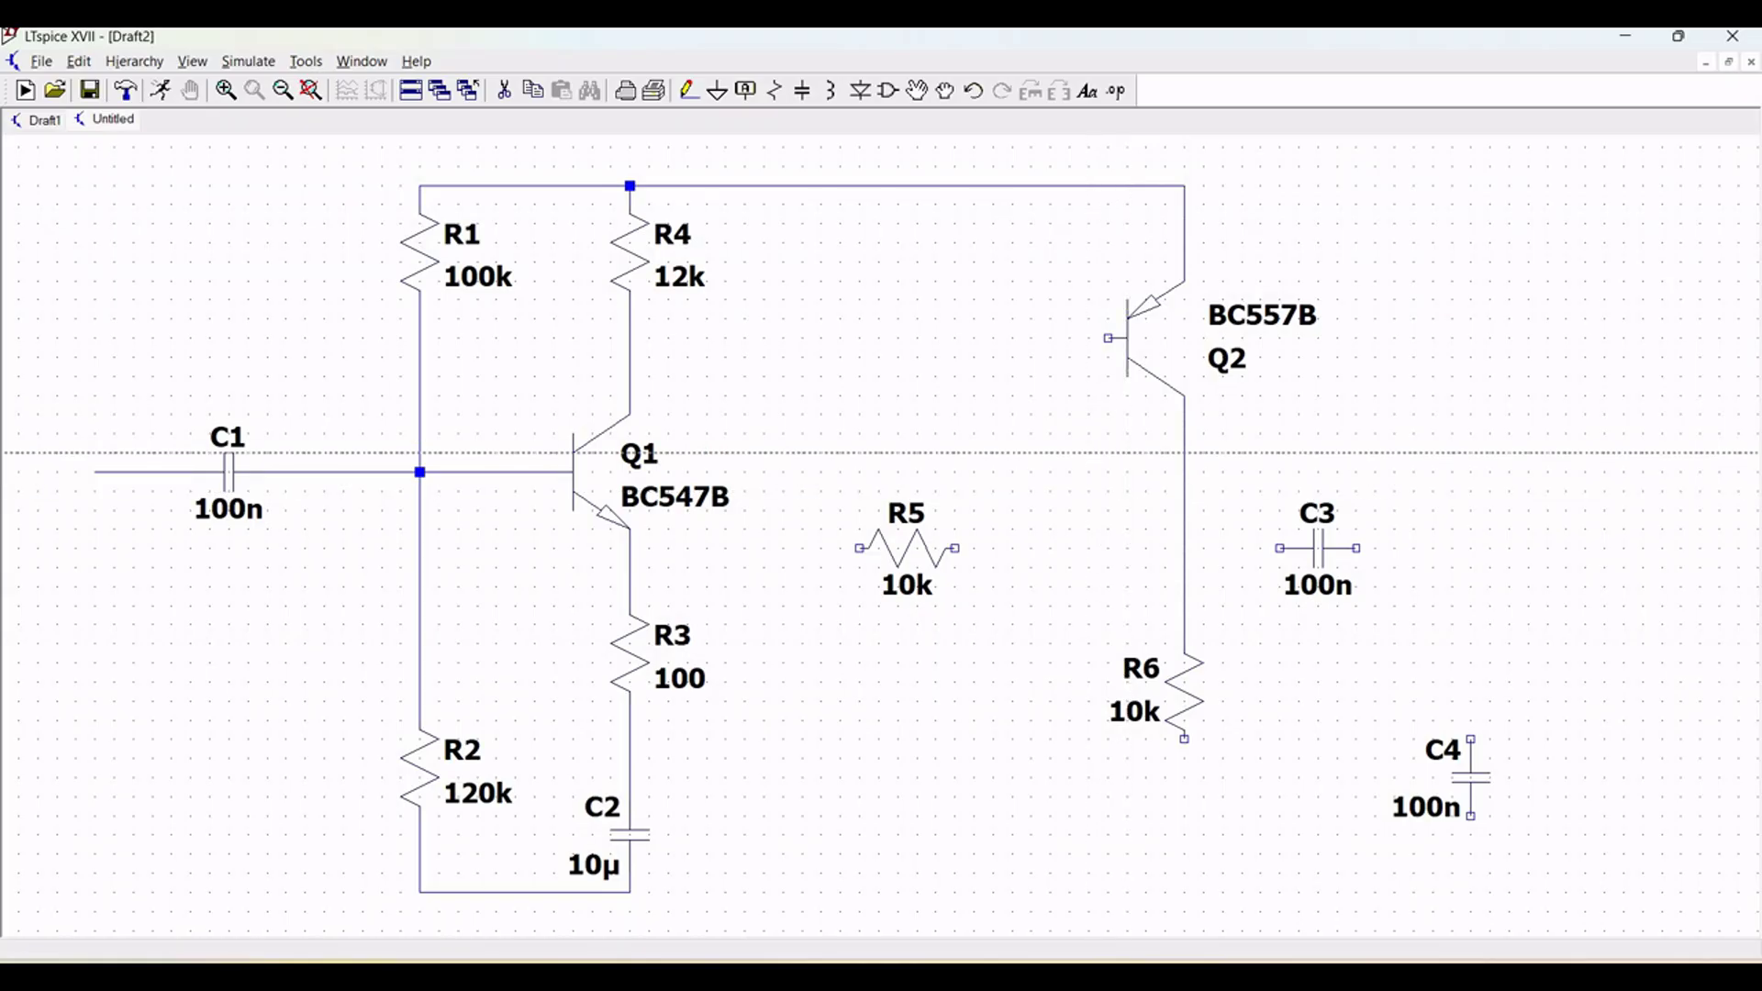
pyautogui.click(1107, 338)
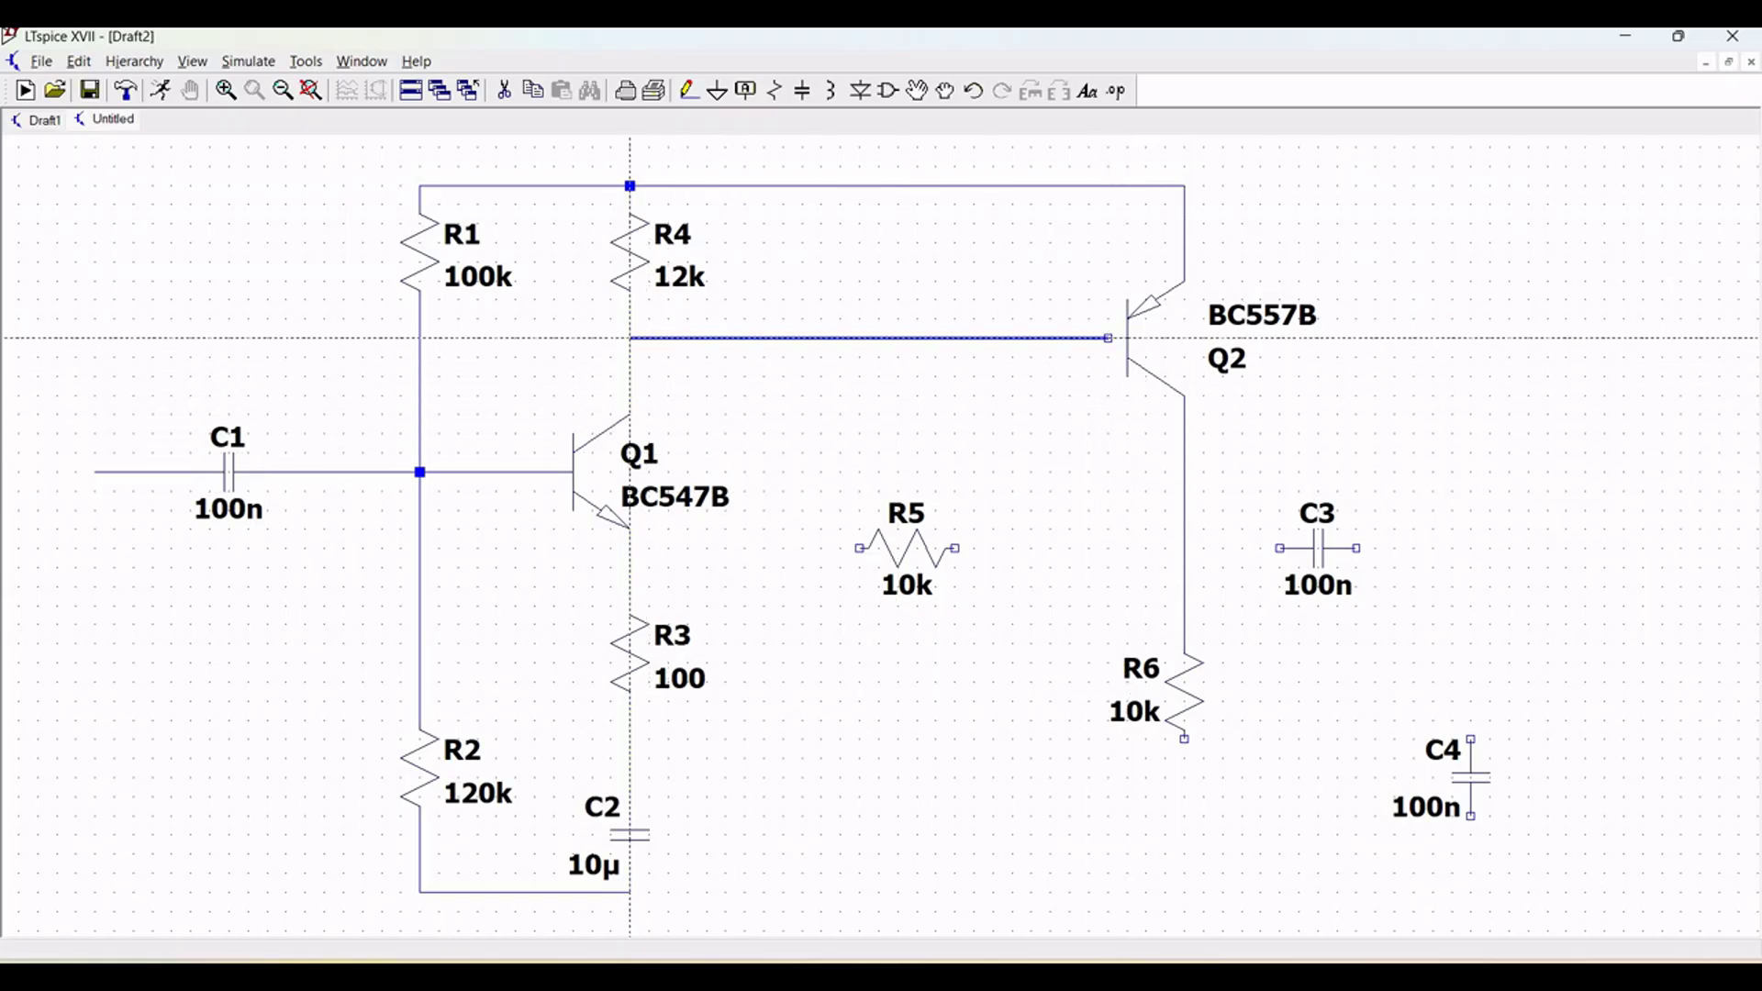
pyautogui.click(630, 337)
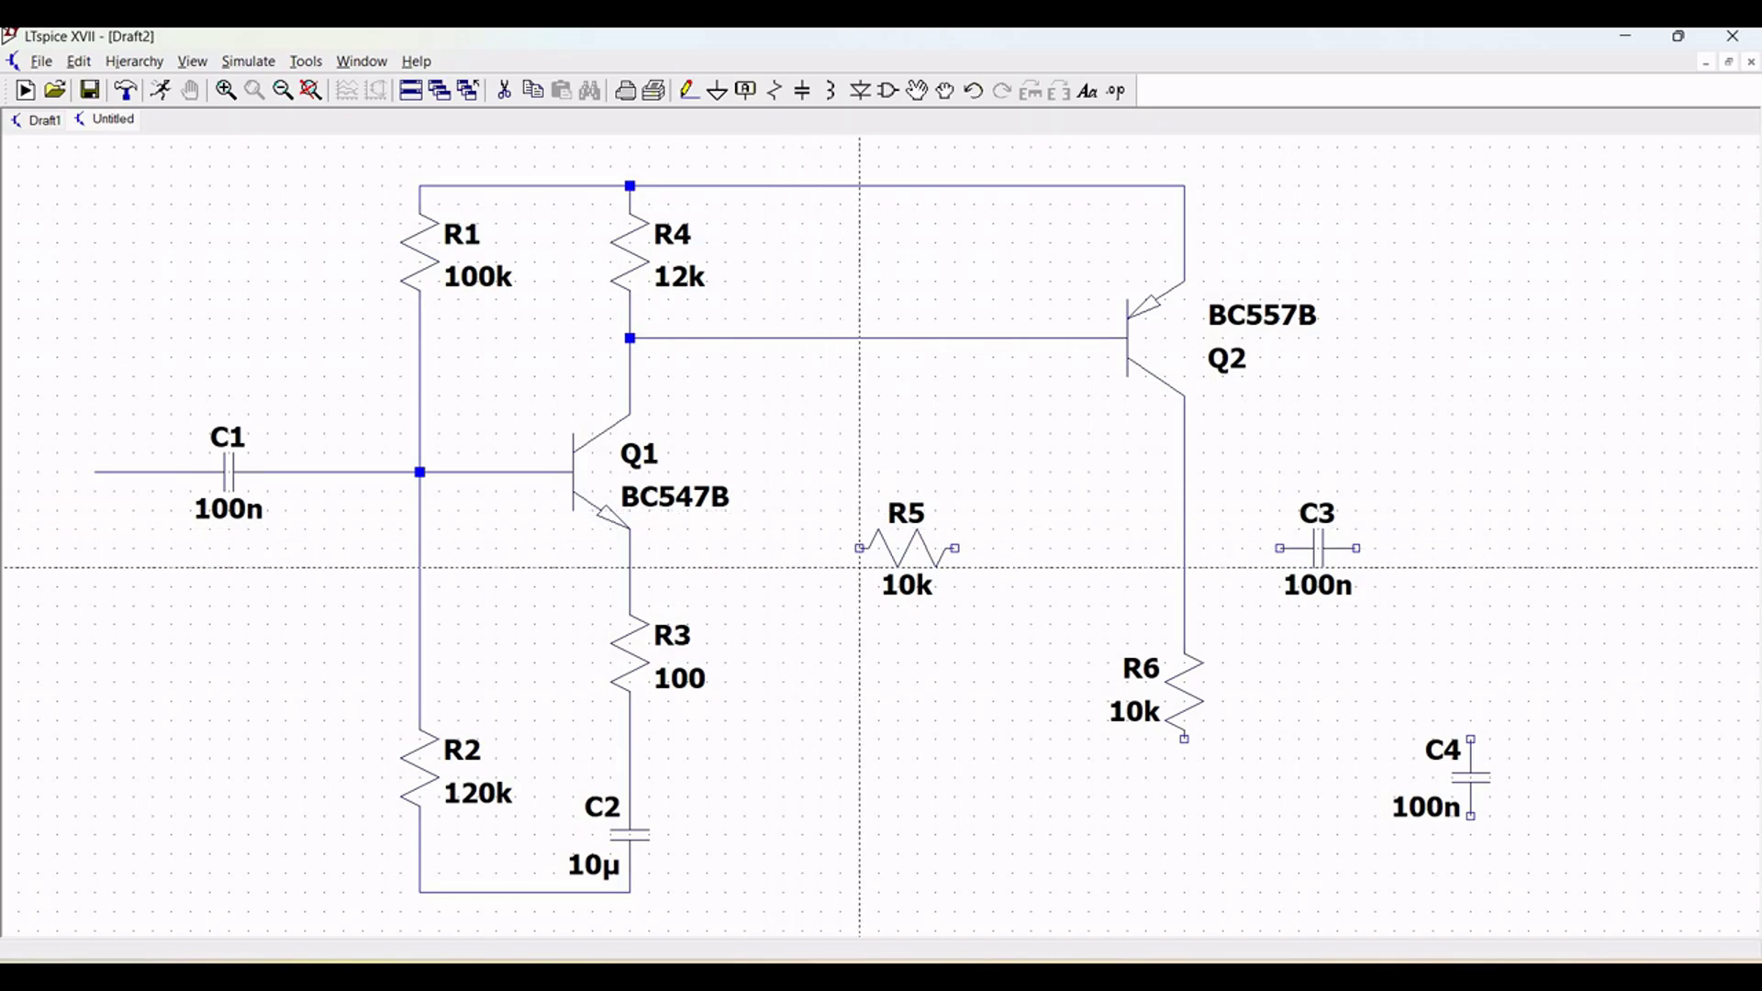
# Wire R5 between Q1's emitter line and the wire joining Q2's collector to R6
pyautogui.click(859, 548)
pyautogui.click(629, 548)
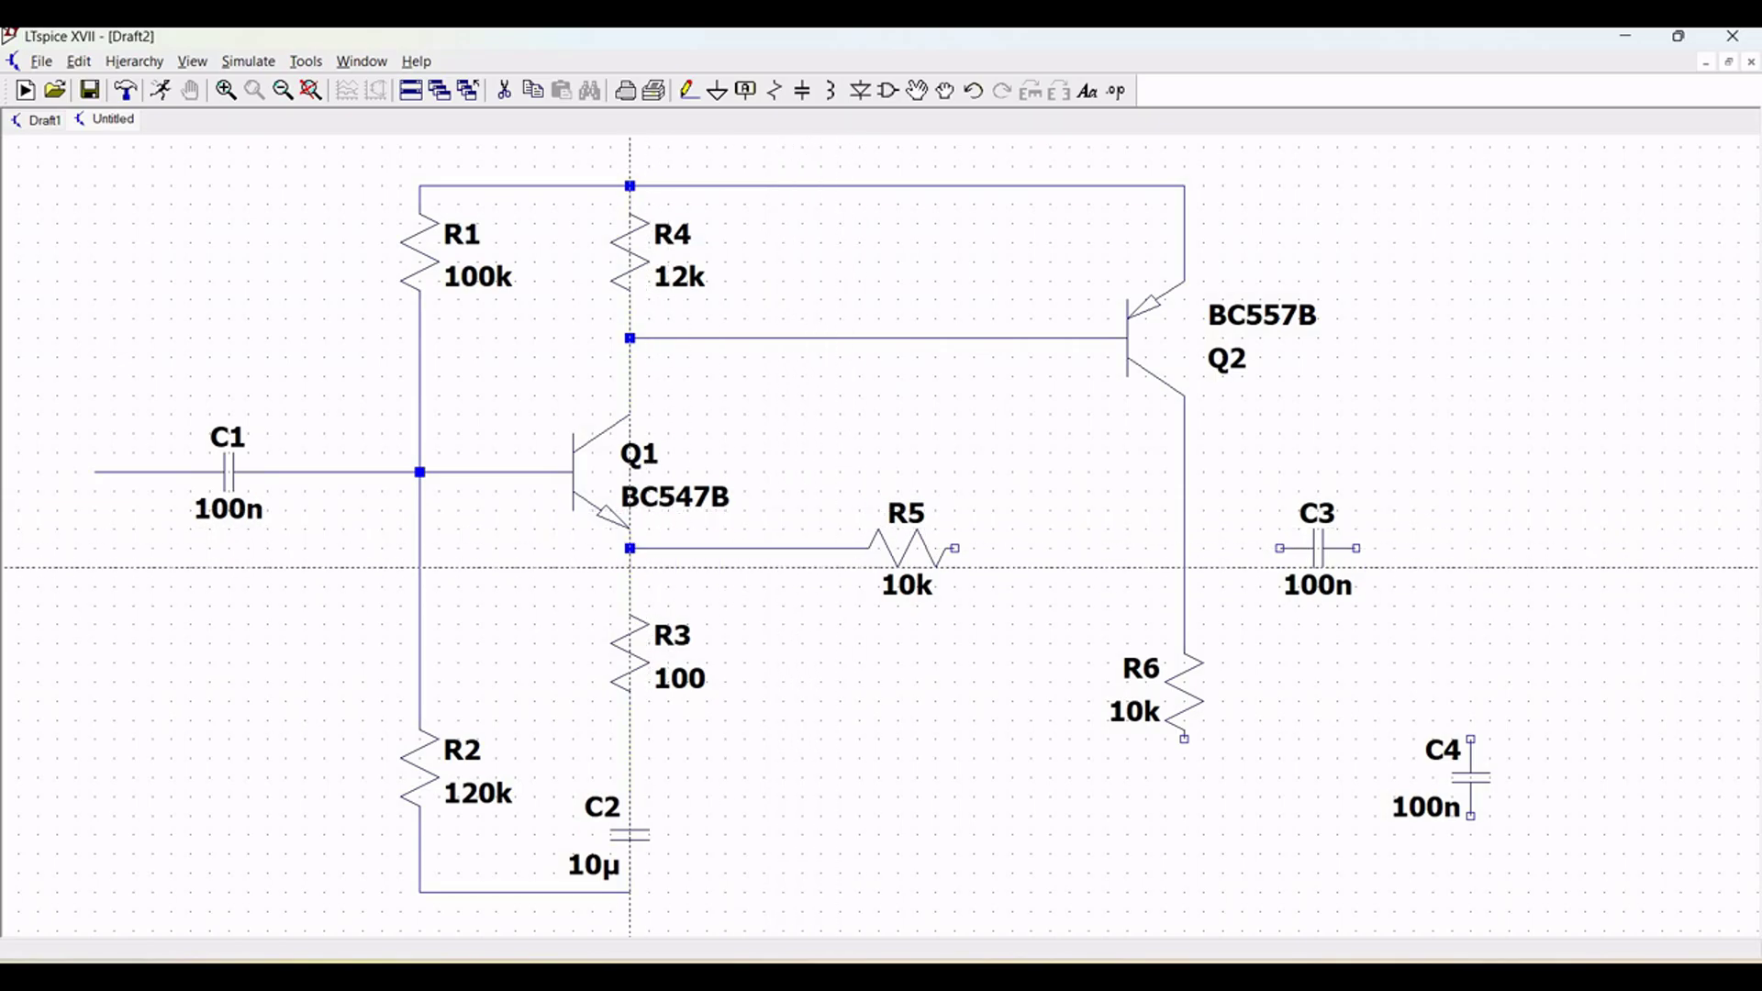
pyautogui.click(954, 548)
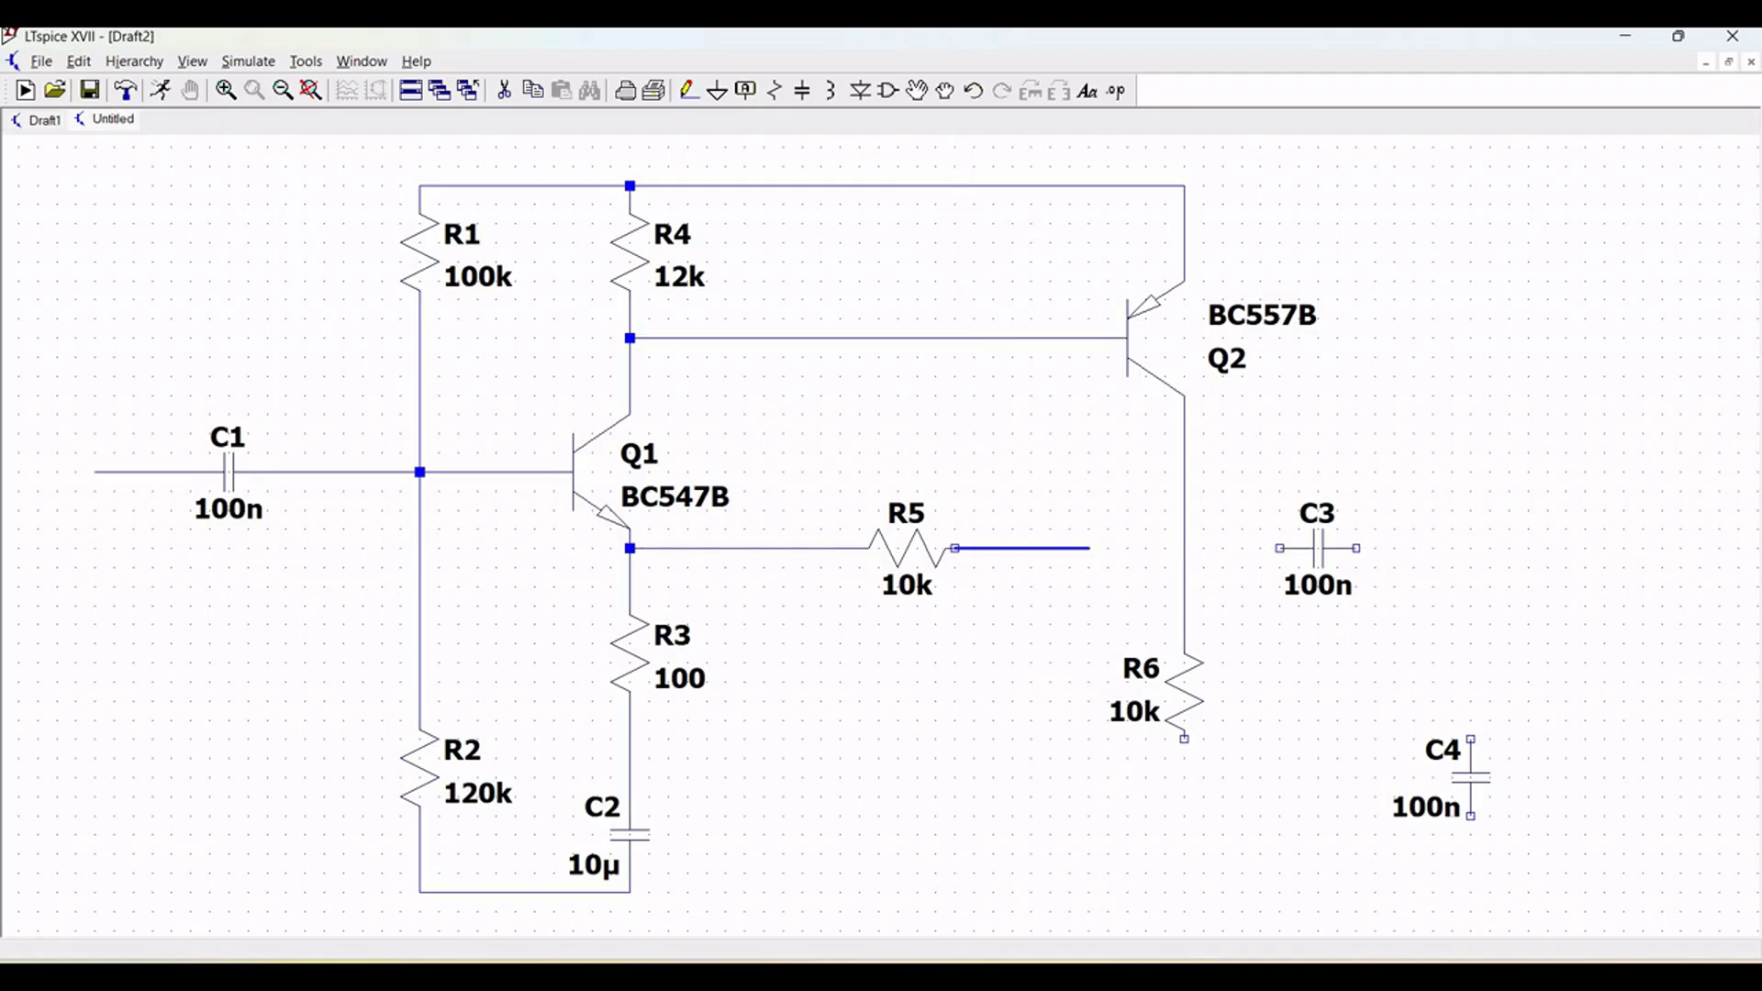
pyautogui.click(1184, 548)
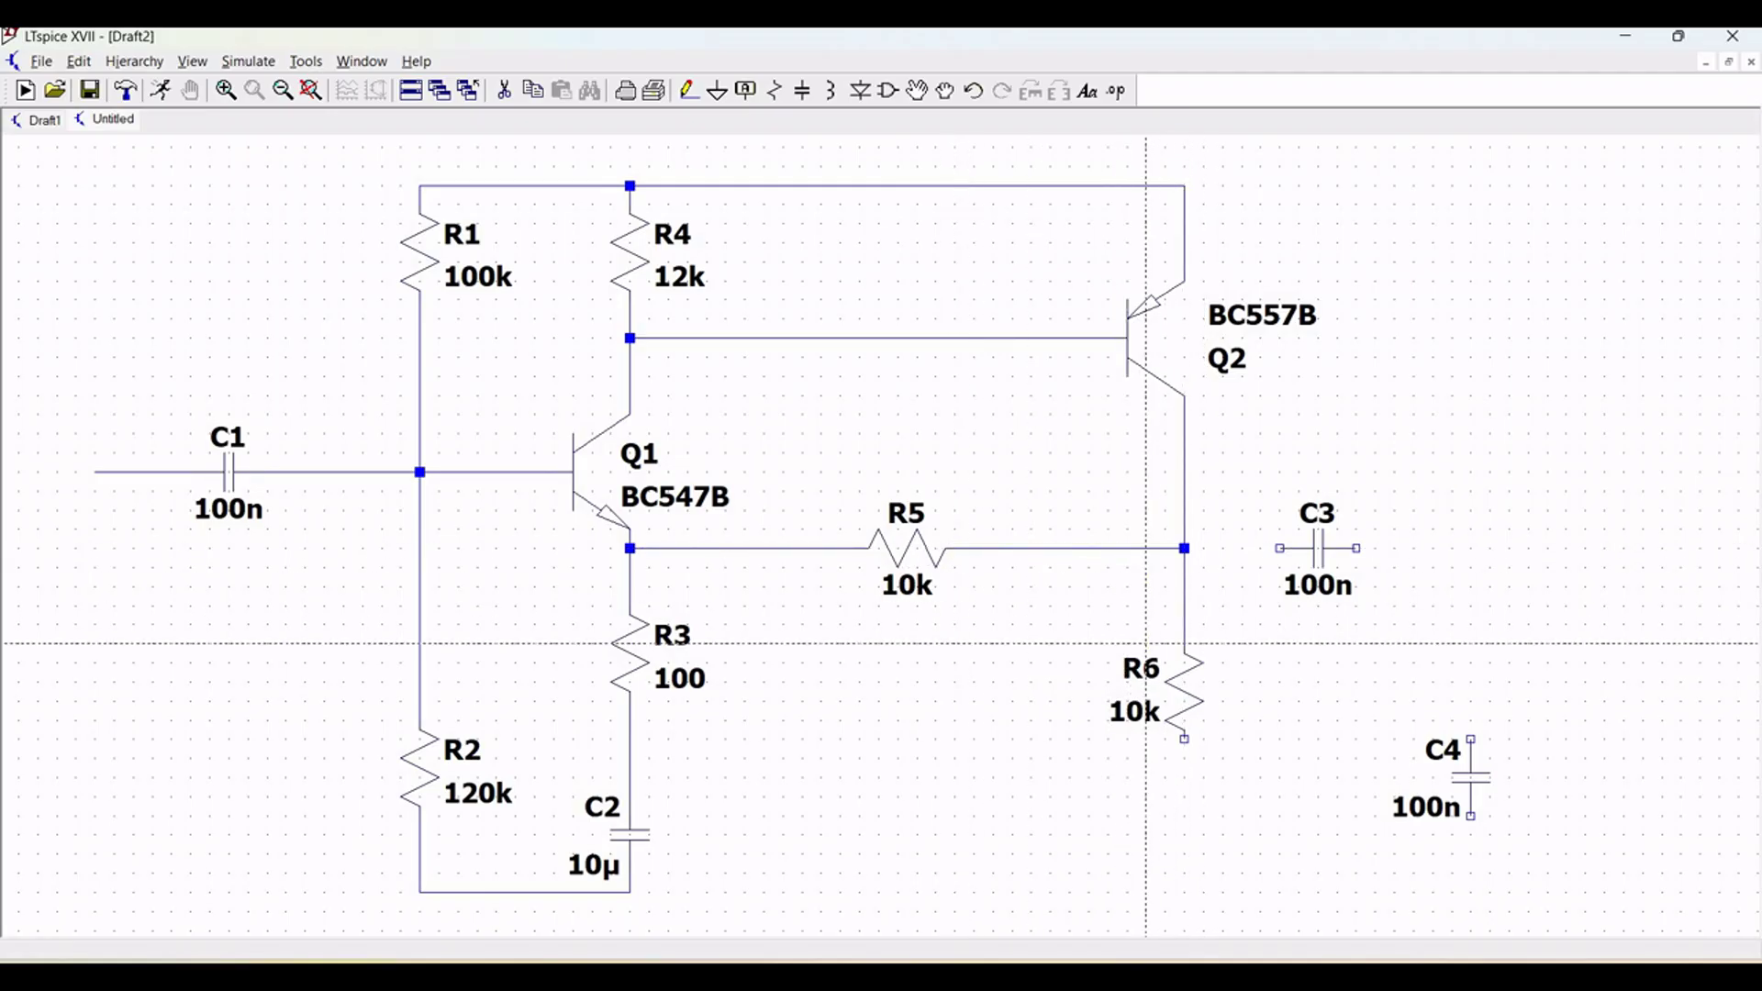
# Connect the lower ends of R6 and C4 to the rail shared by R2 and C2
pyautogui.click(1184, 739)
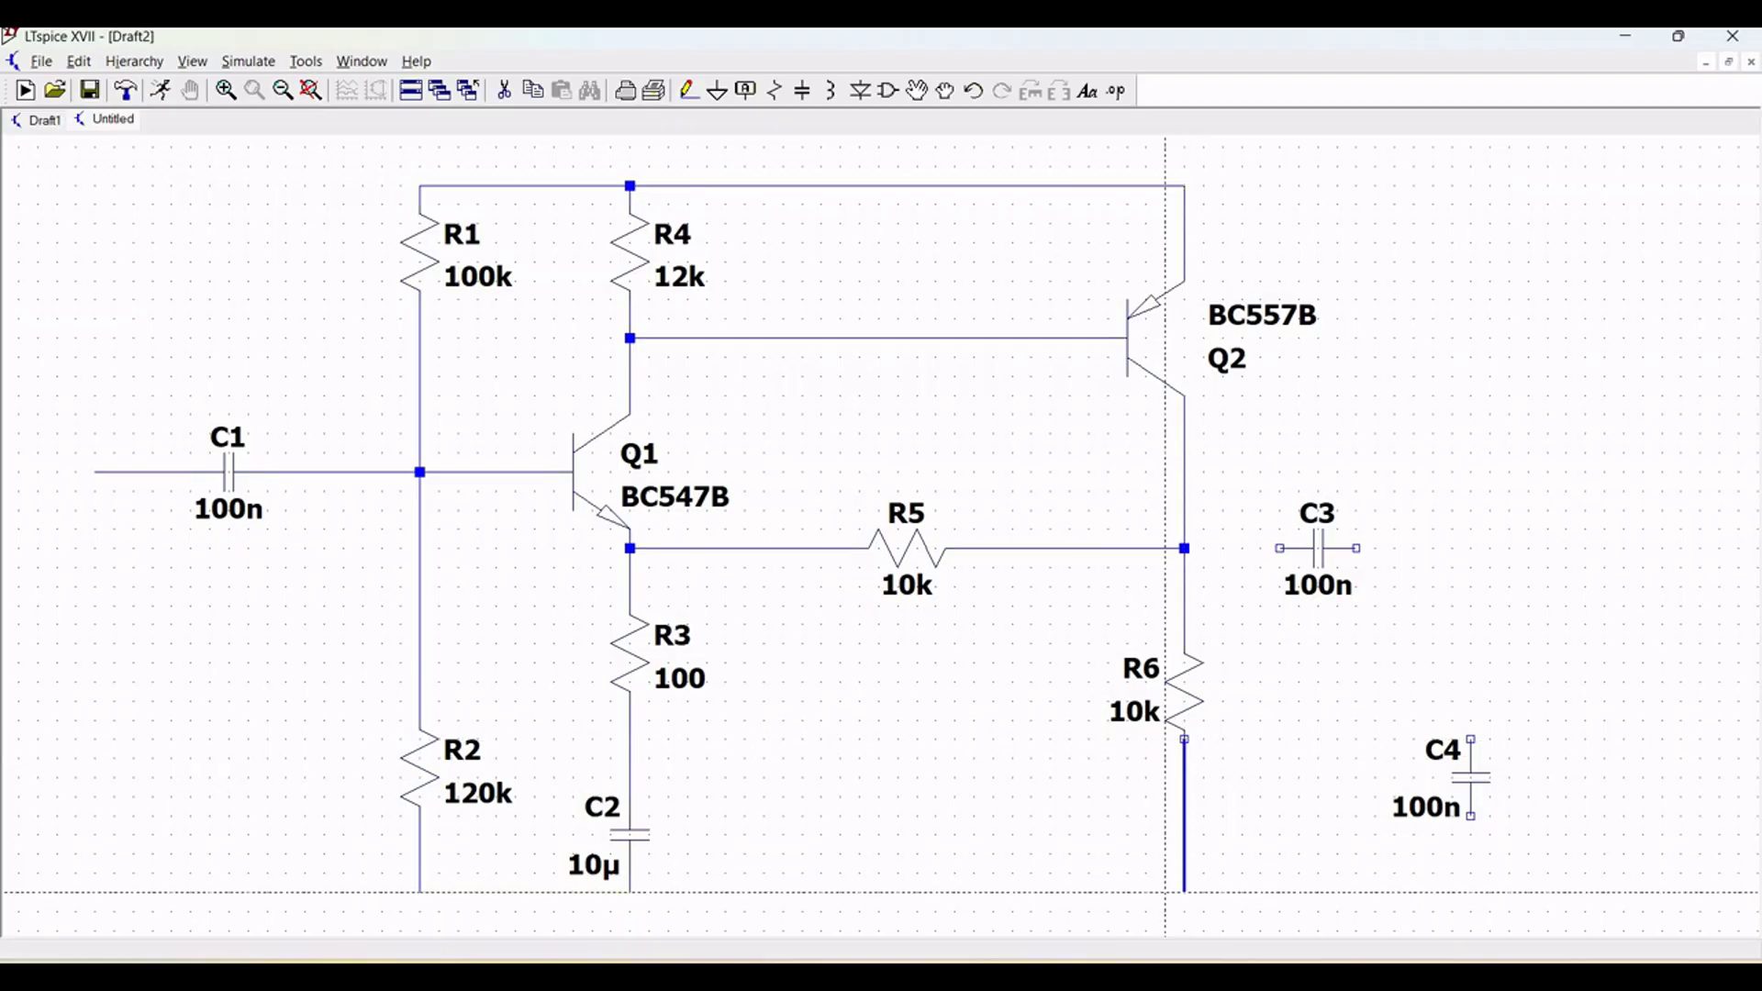
pyautogui.click(1185, 893)
pyautogui.click(630, 892)
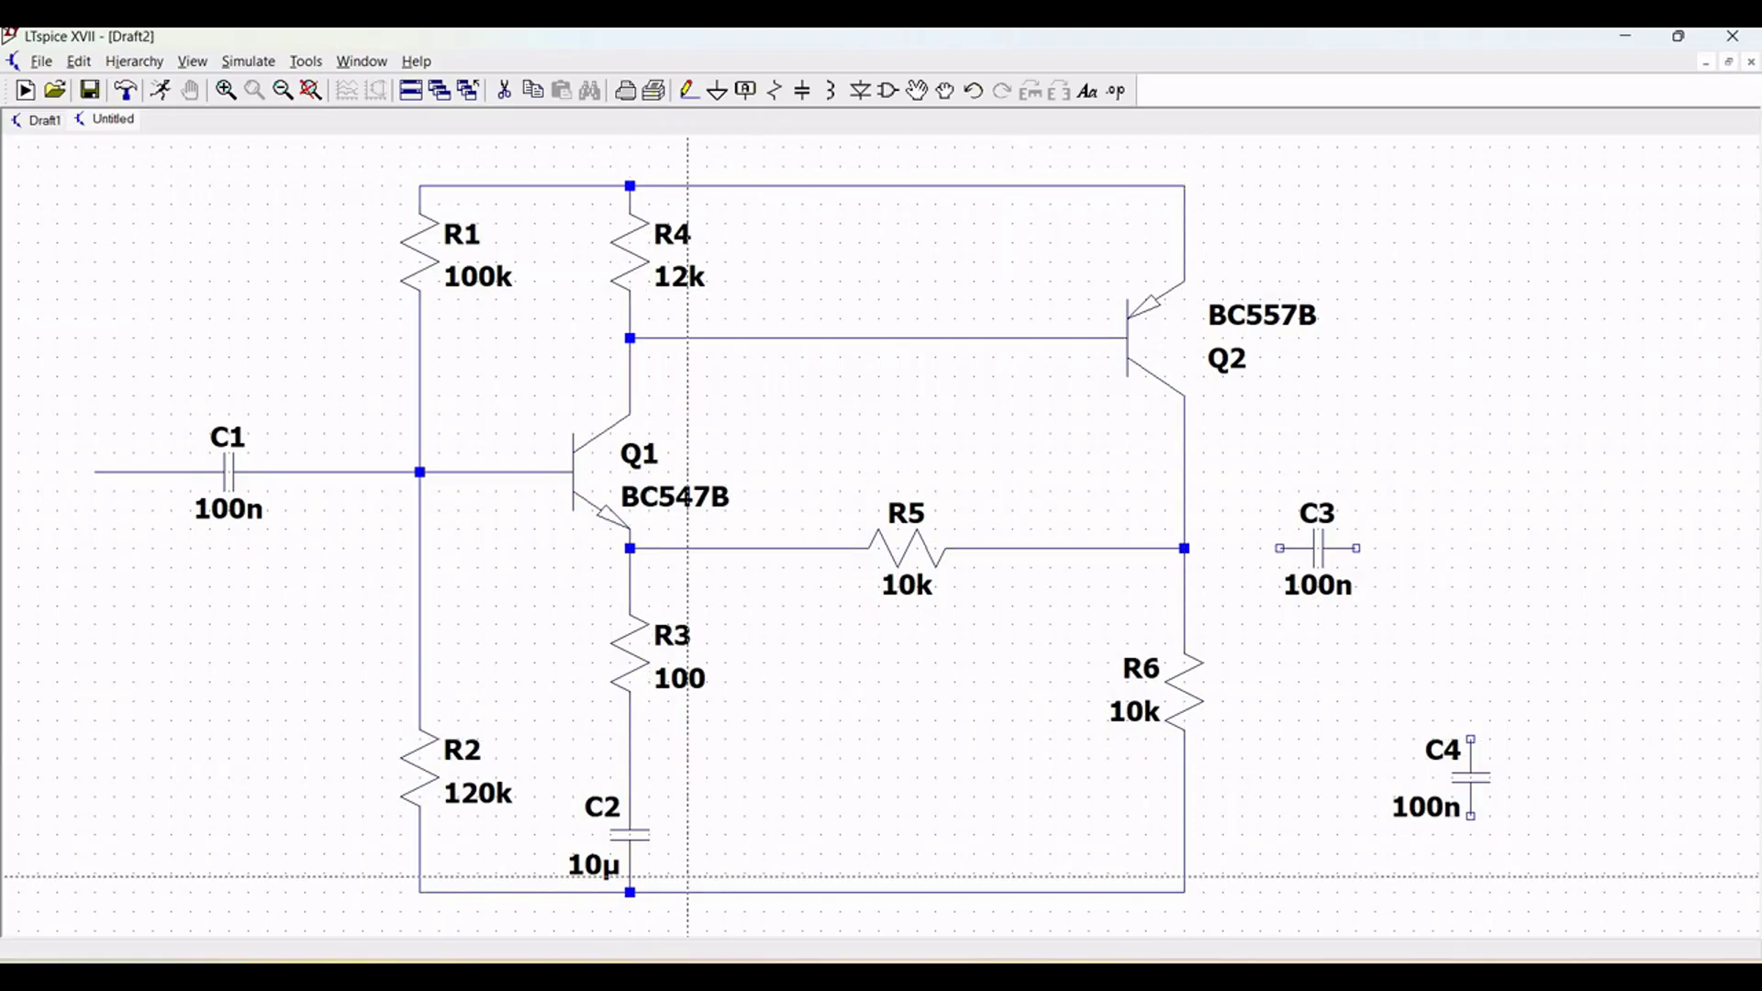
pyautogui.scroll(-3, 687, 877)
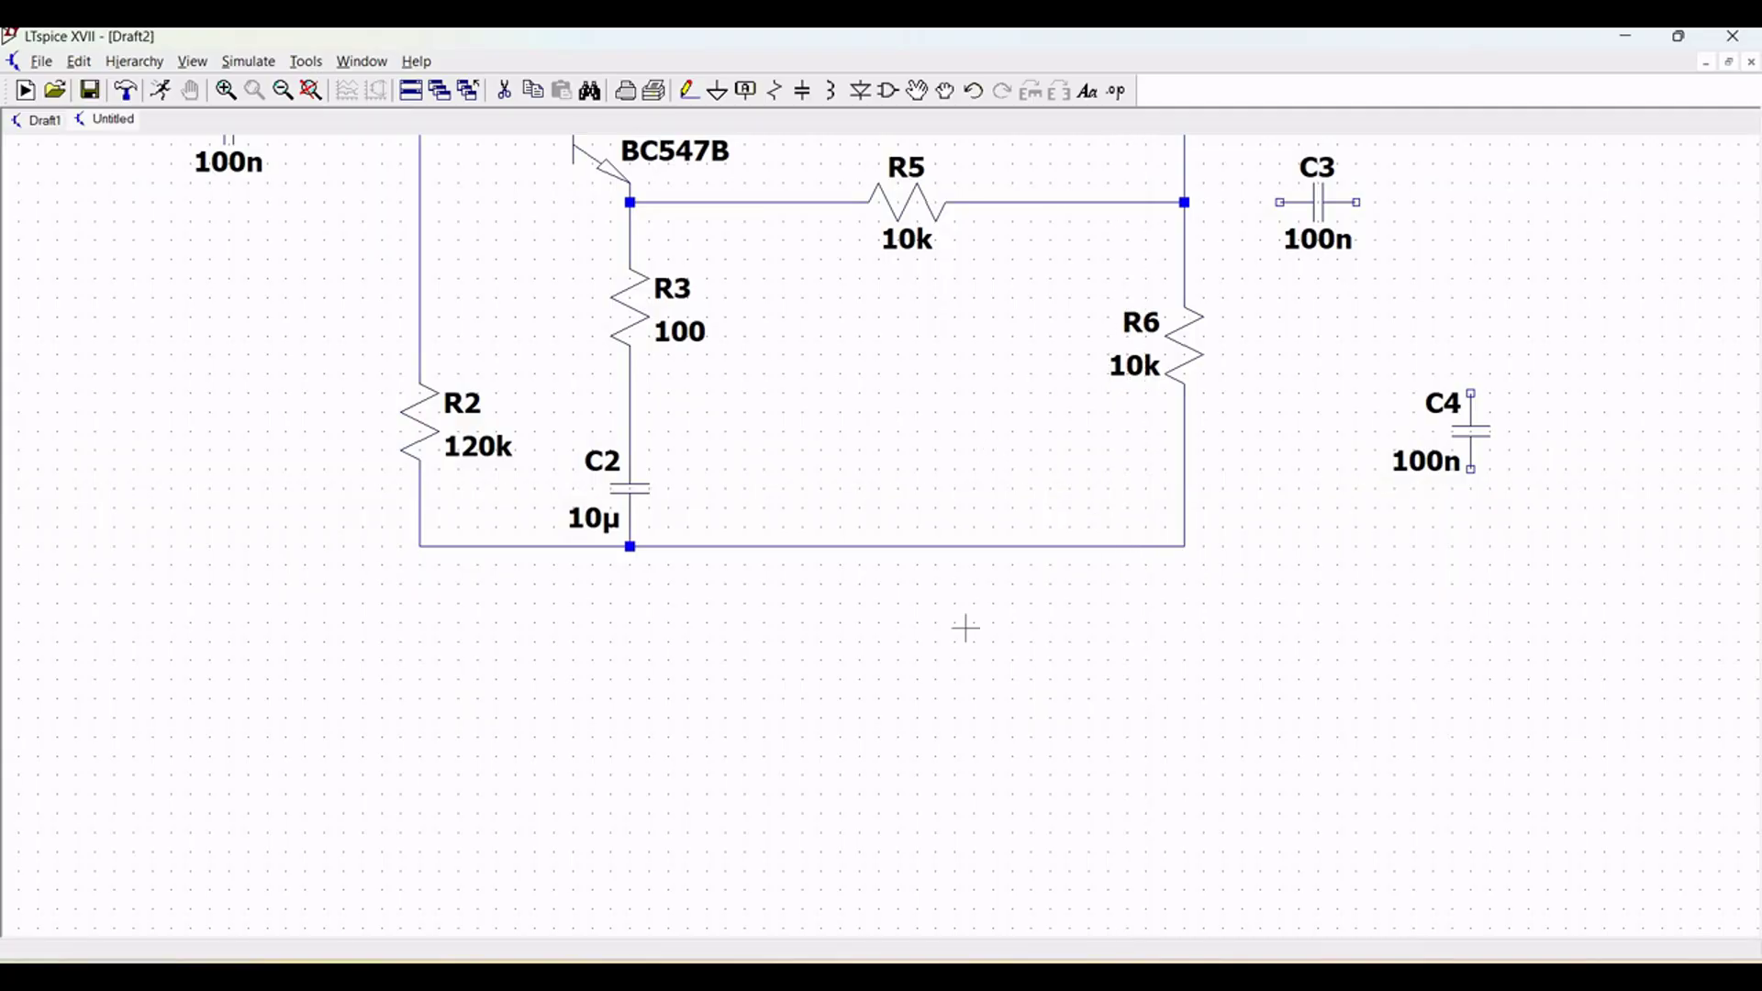
pyautogui.scroll(3, 936, 888)
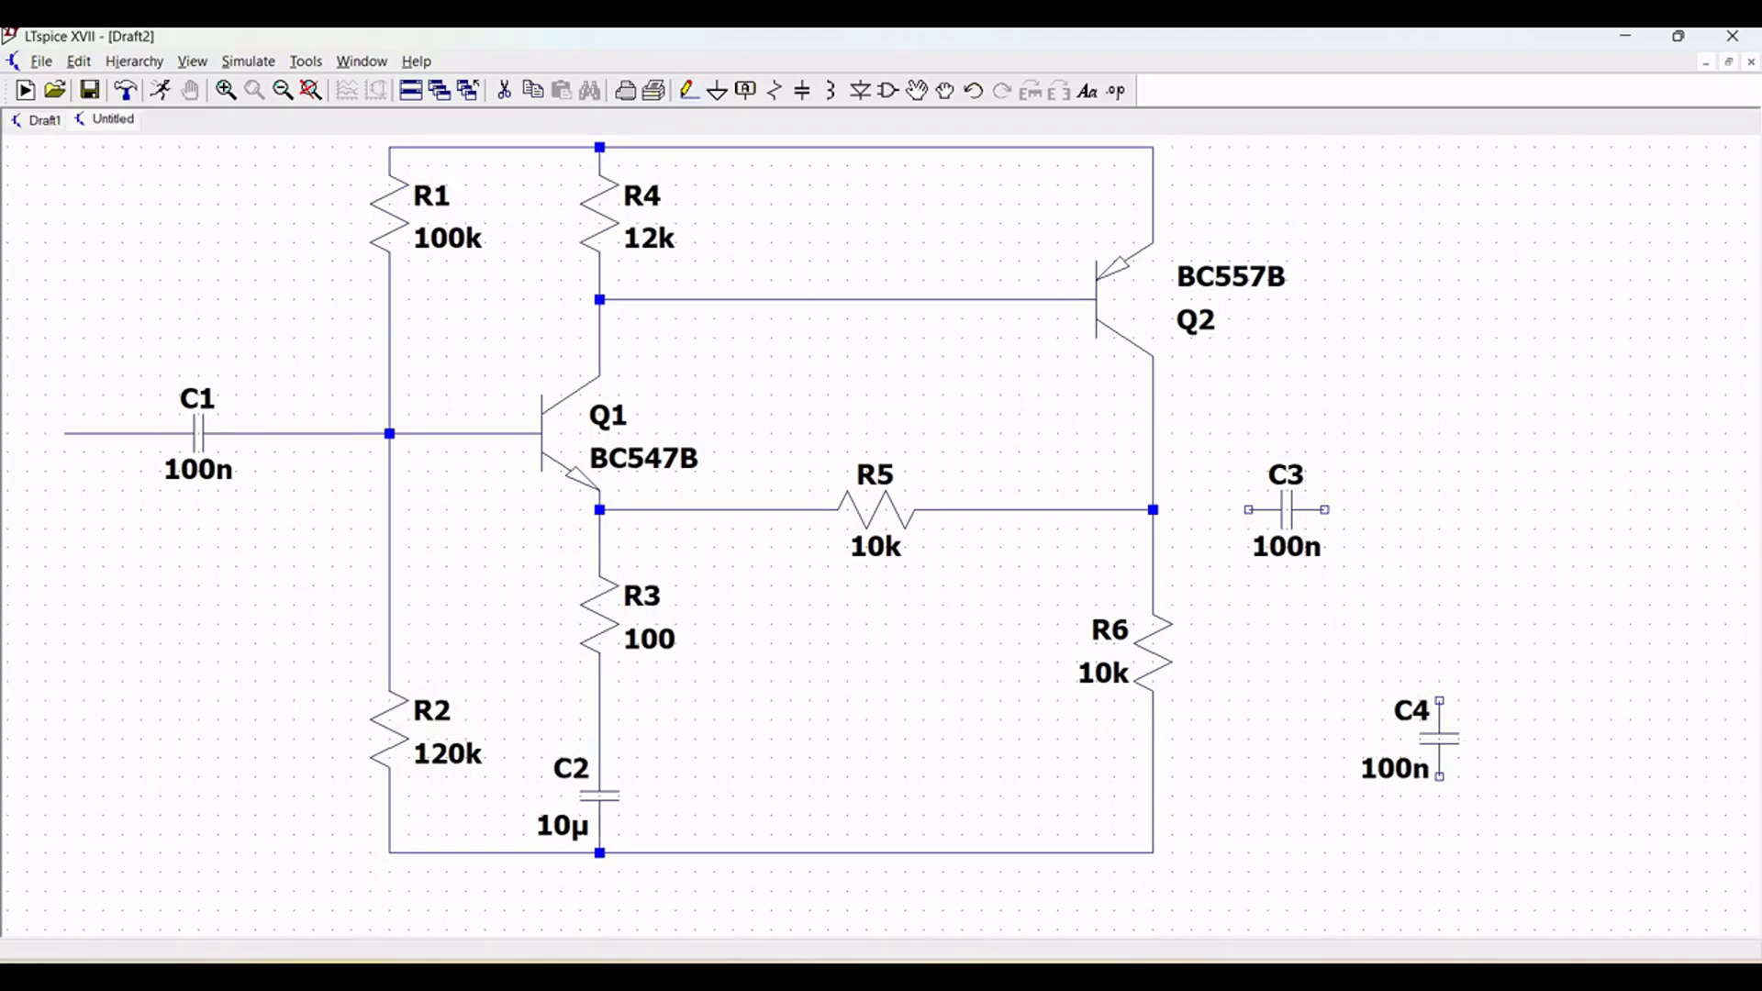
pyautogui.click(1439, 778)
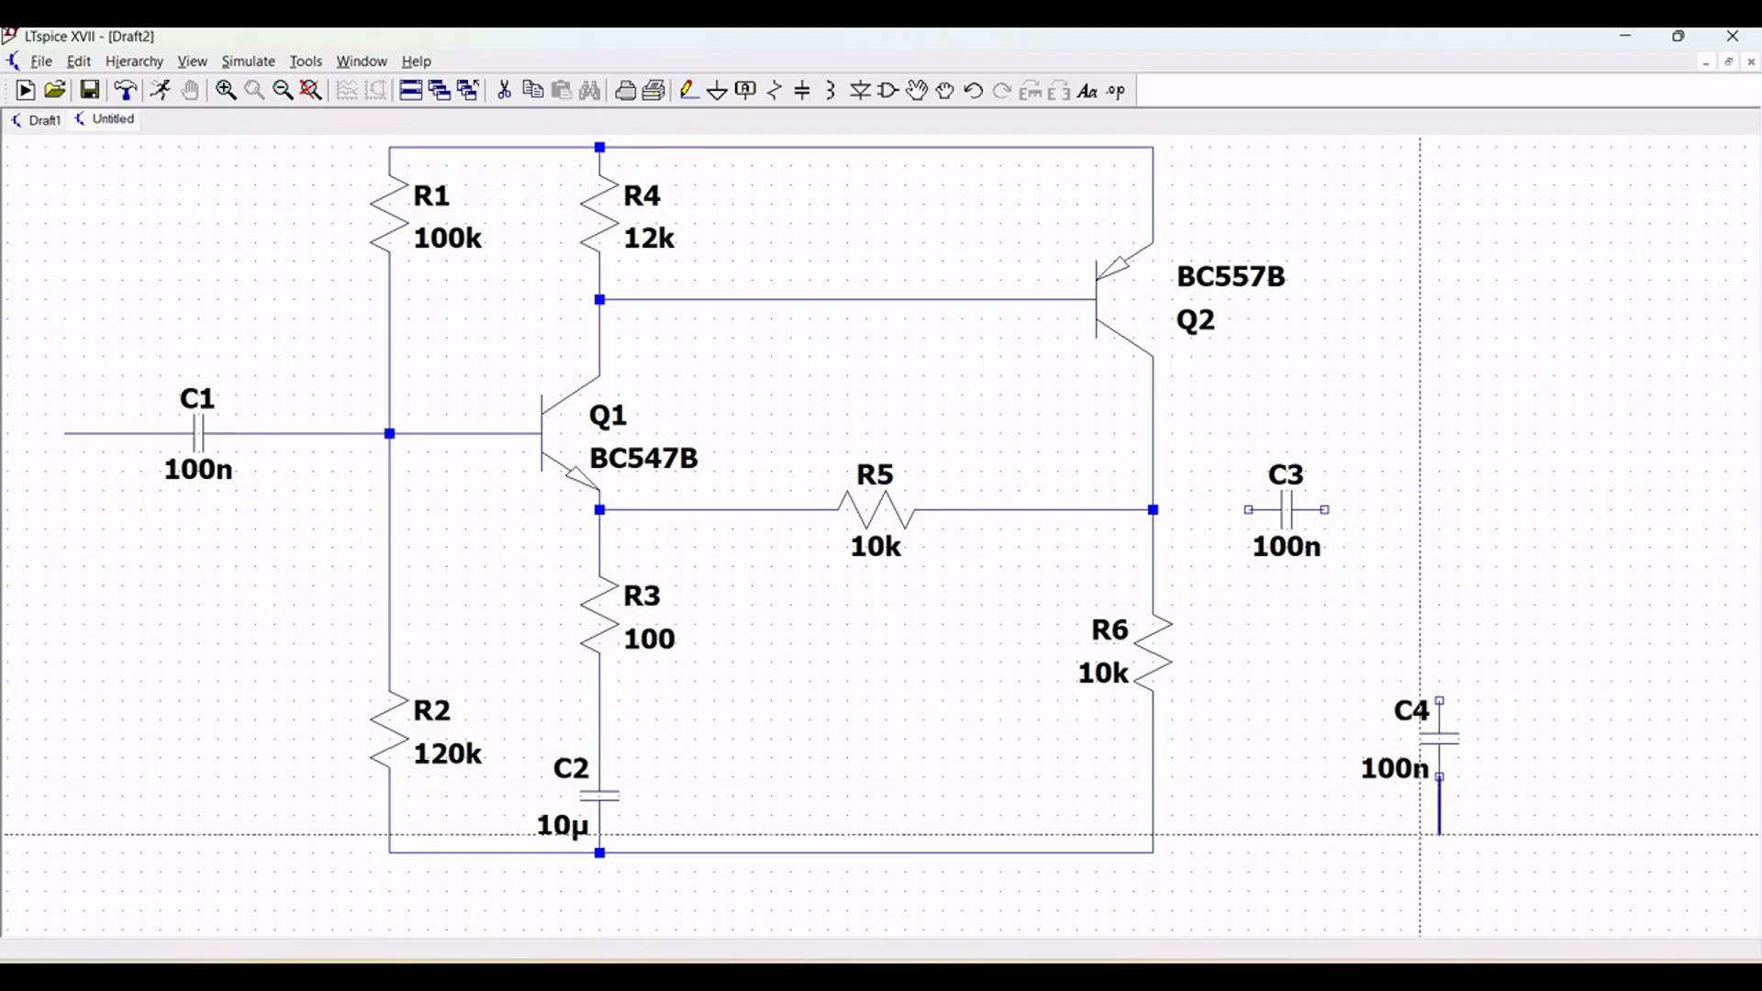
pyautogui.click(1154, 853)
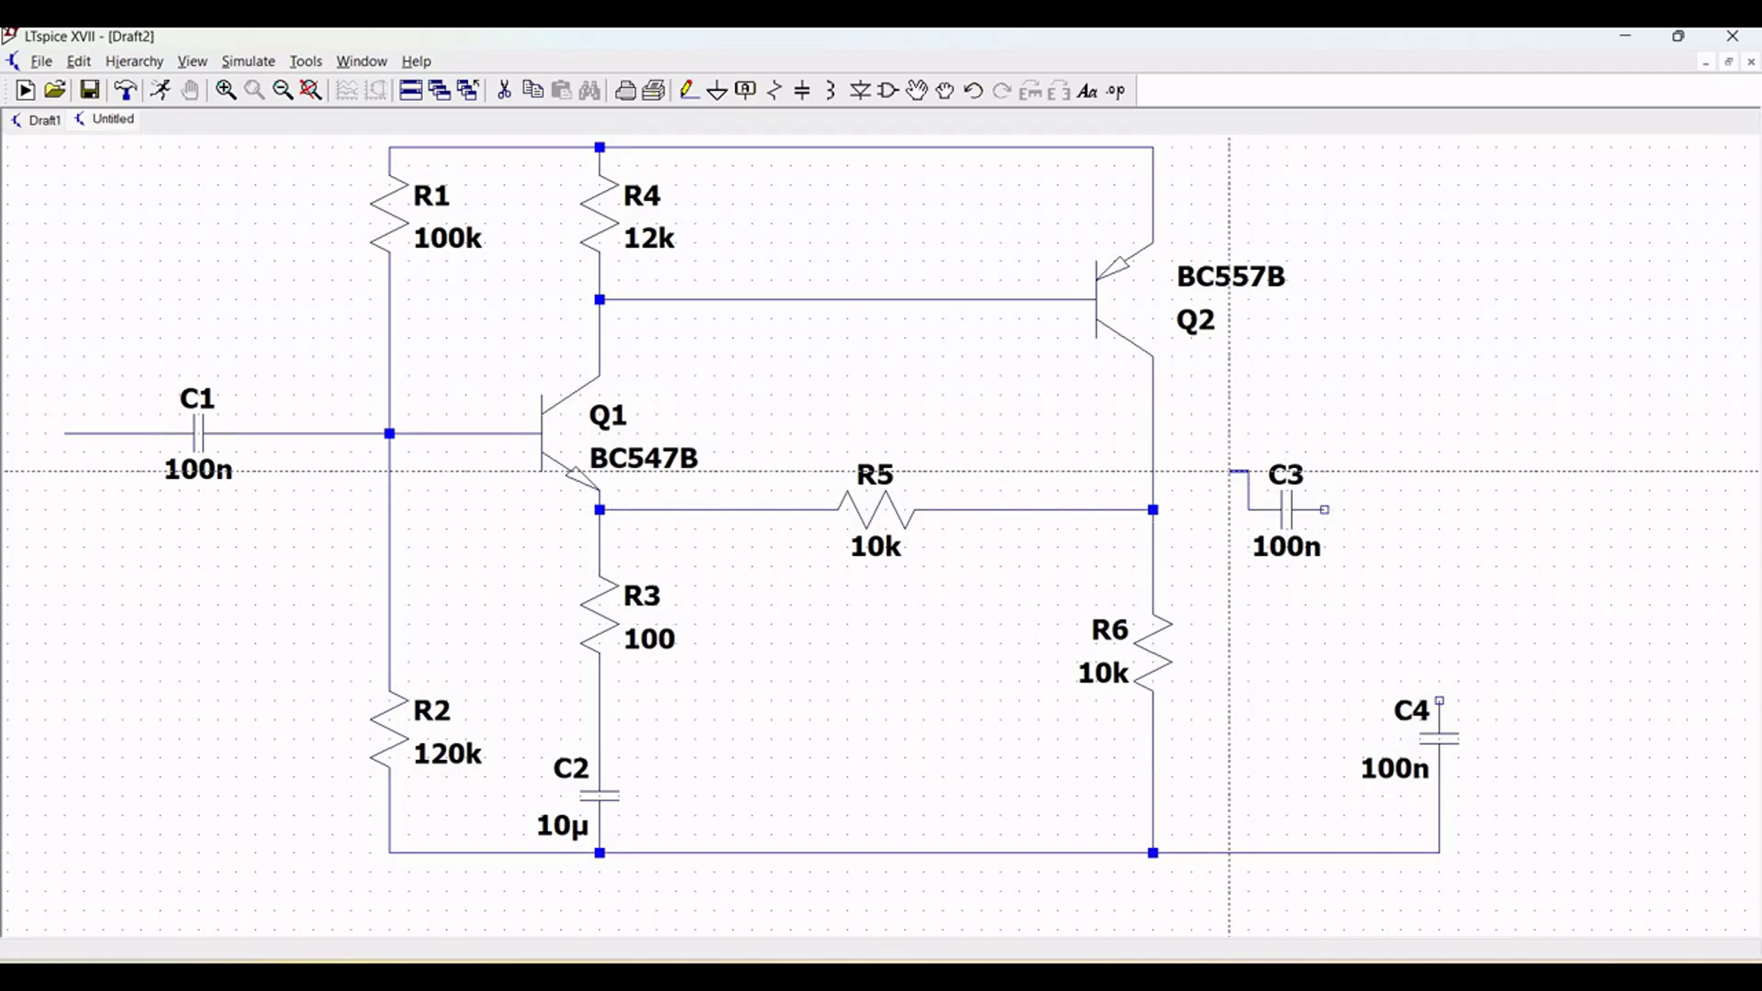
# Connect C3 to Q2's collector wire above the R5 junction and draw an output wire from C3's other terminal
pyautogui.click(1153, 471)
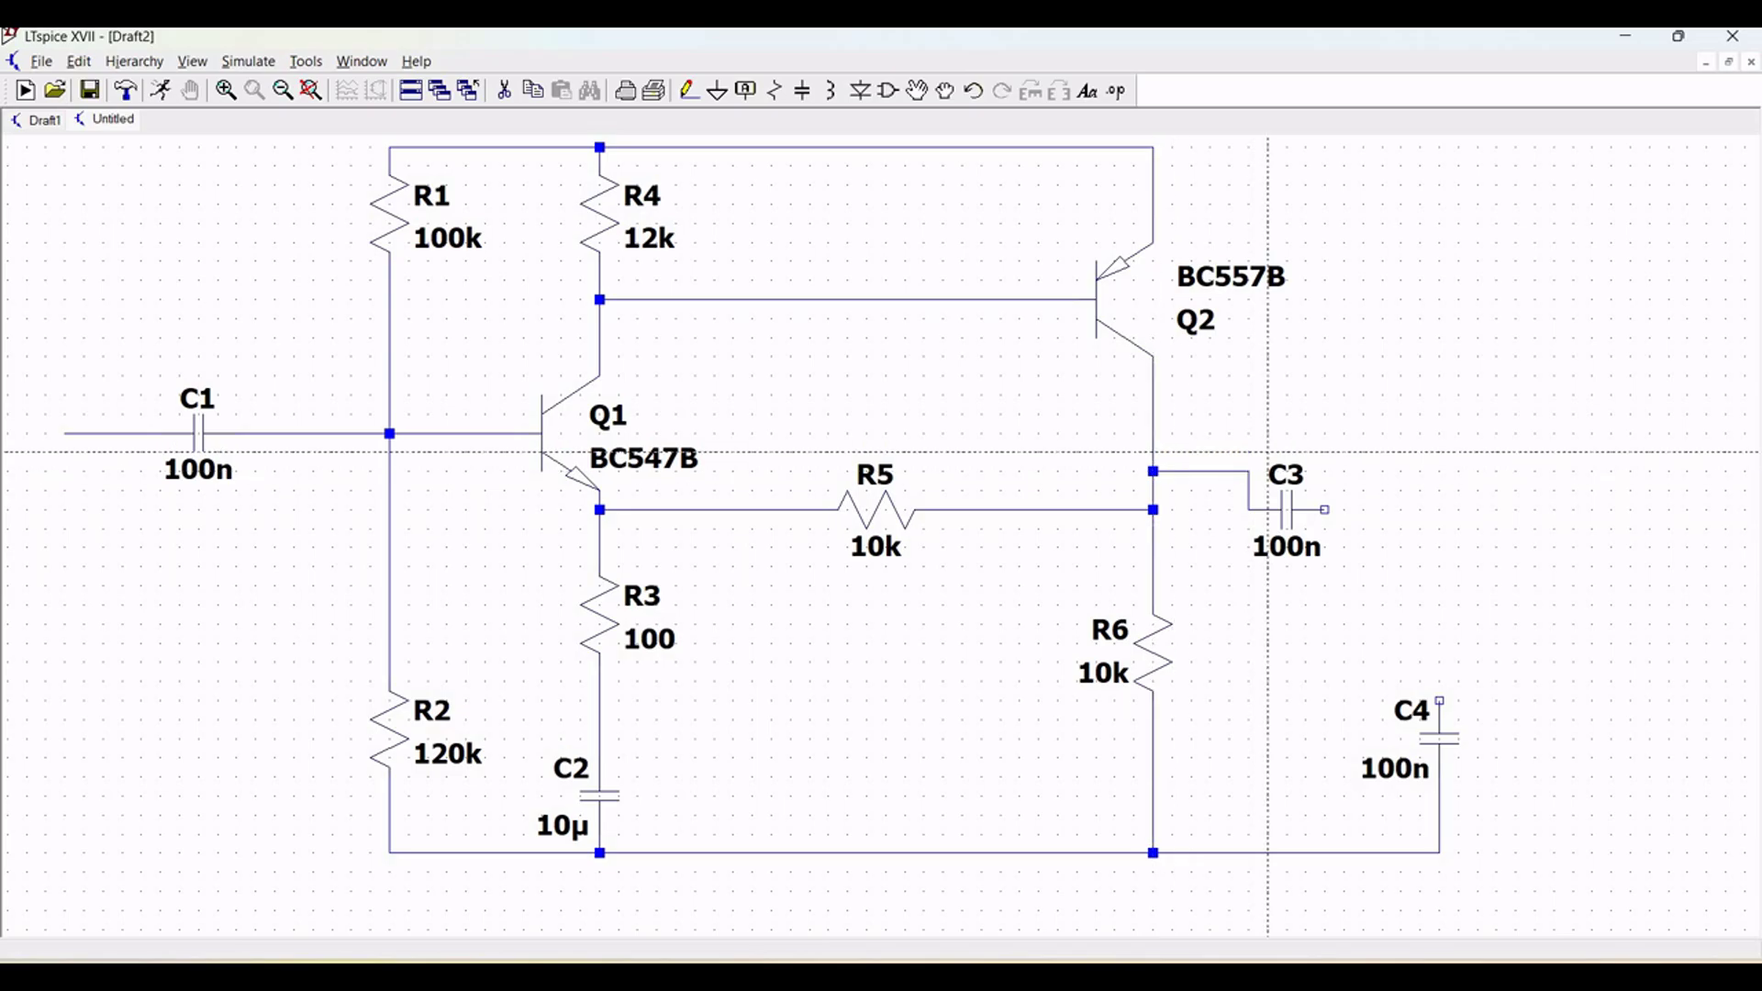
pyautogui.click(1325, 510)
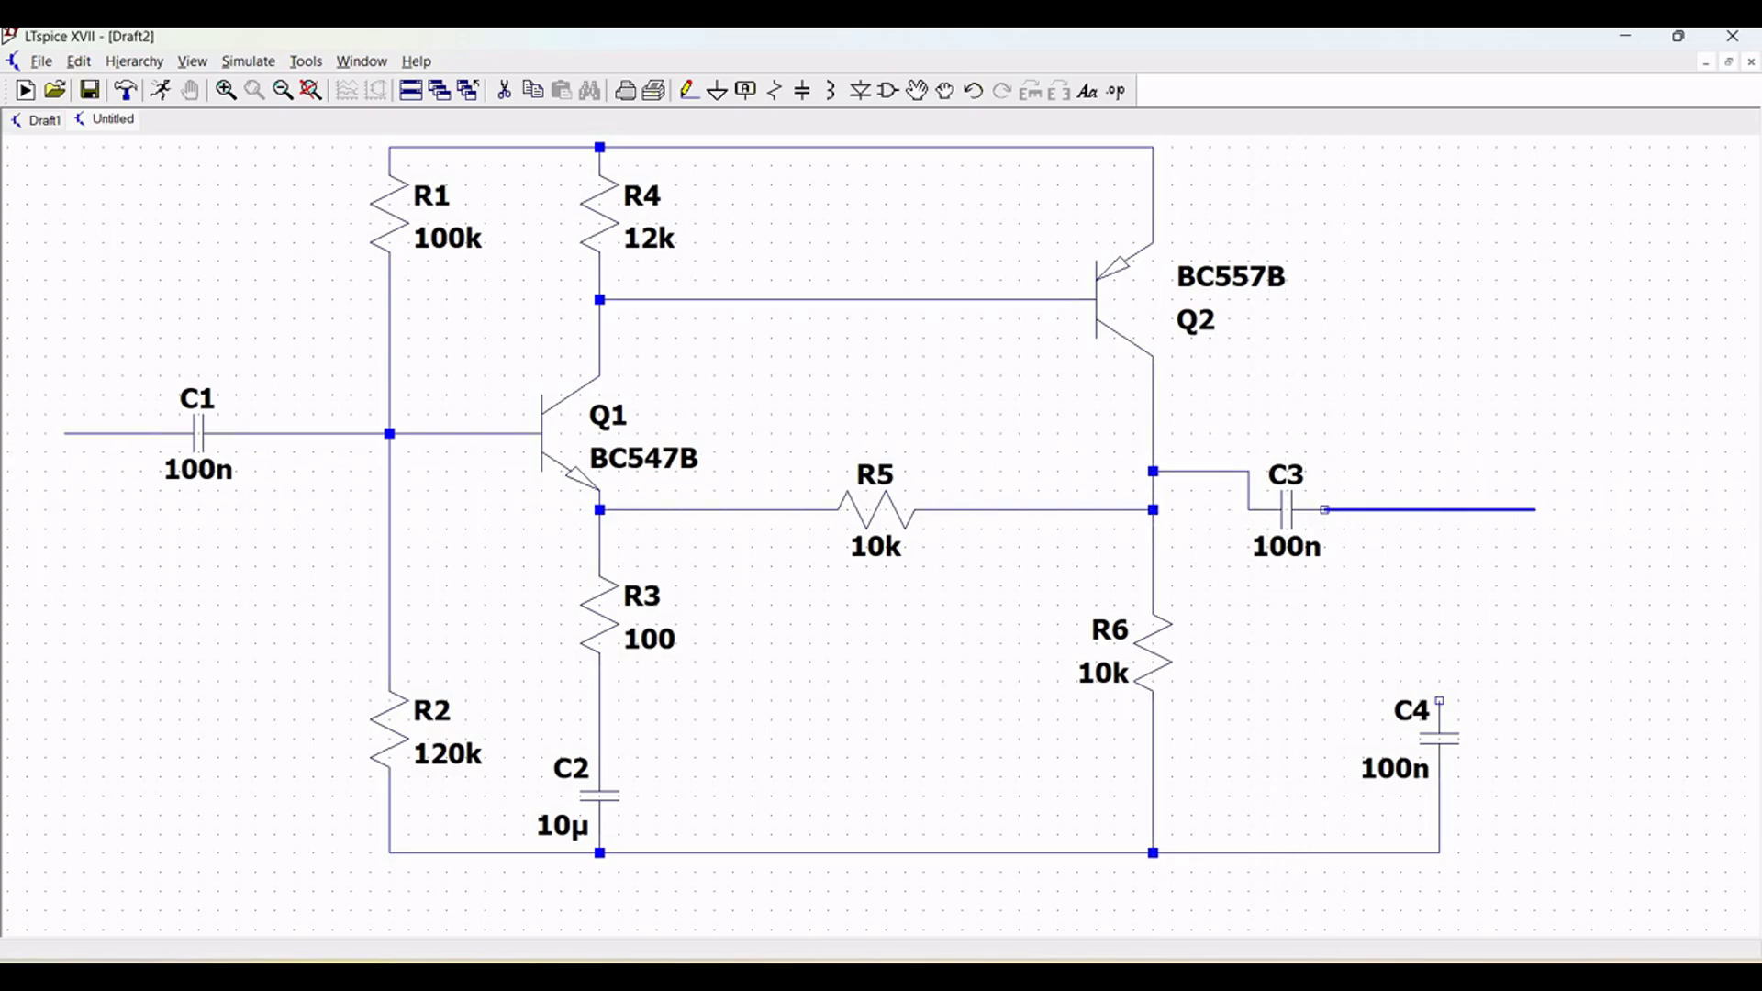
pyautogui.click(1574, 496)
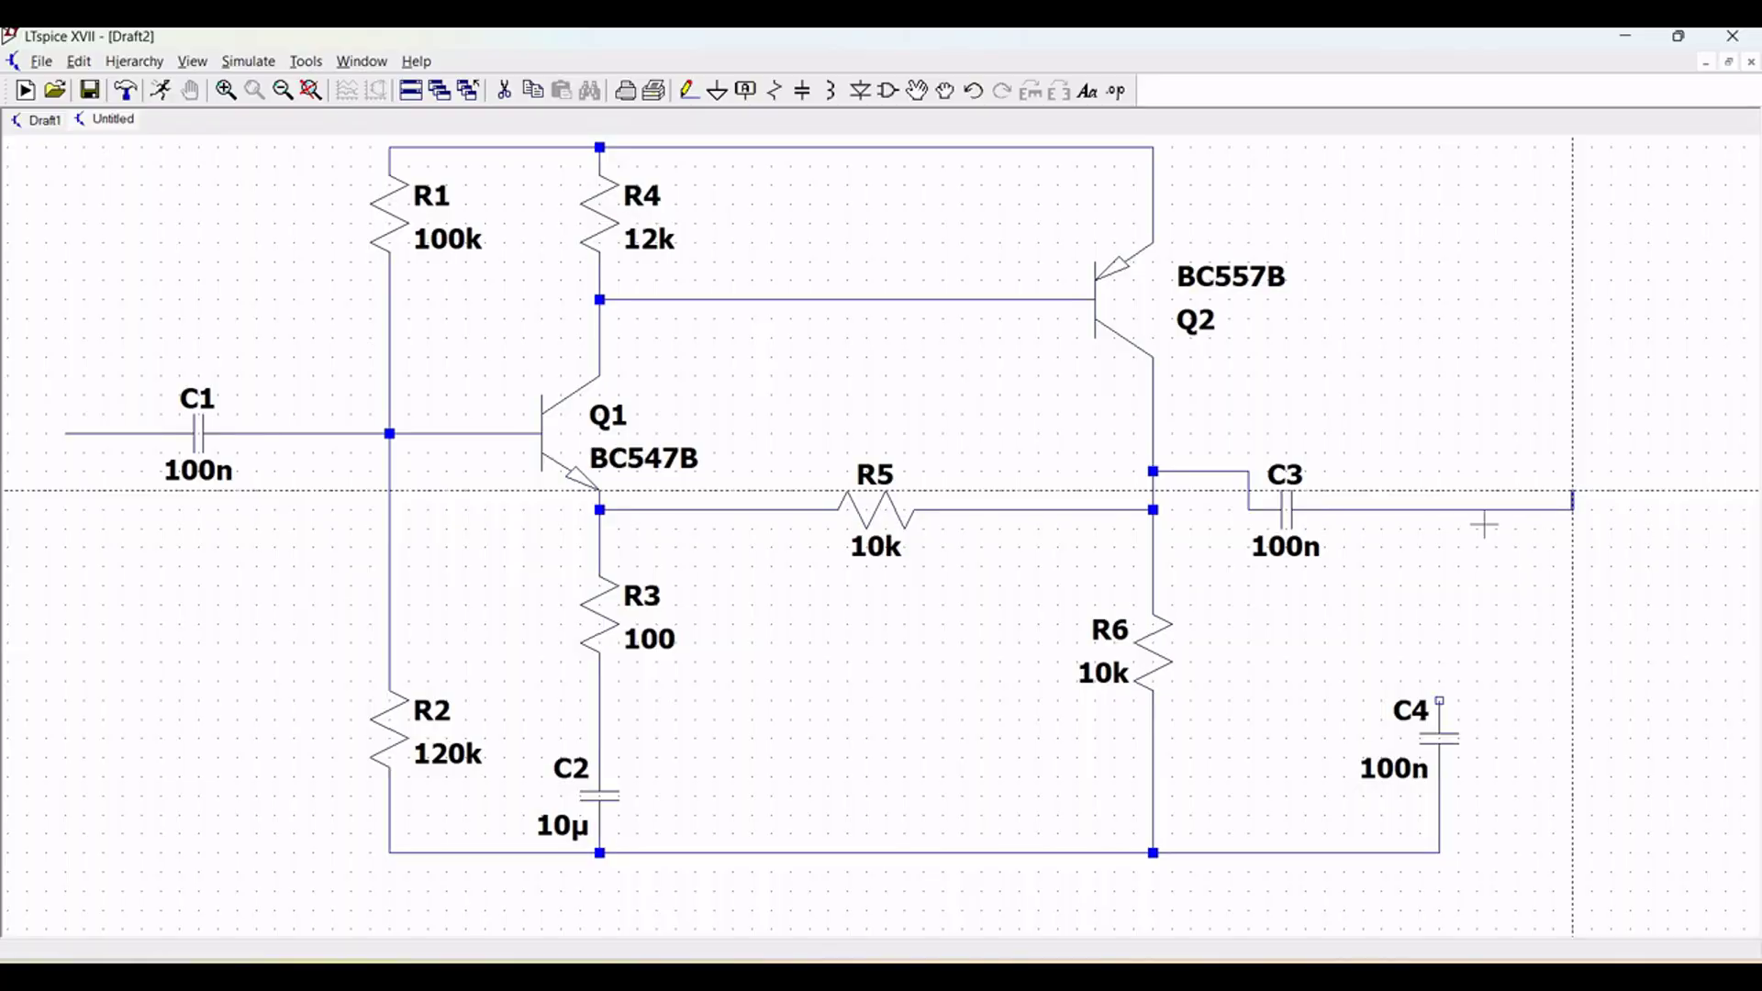
# Wire C4's upper terminal to the top rail at the corner above Q2's emitter
pyautogui.rightClick(1573, 492)
pyautogui.click(689, 90)
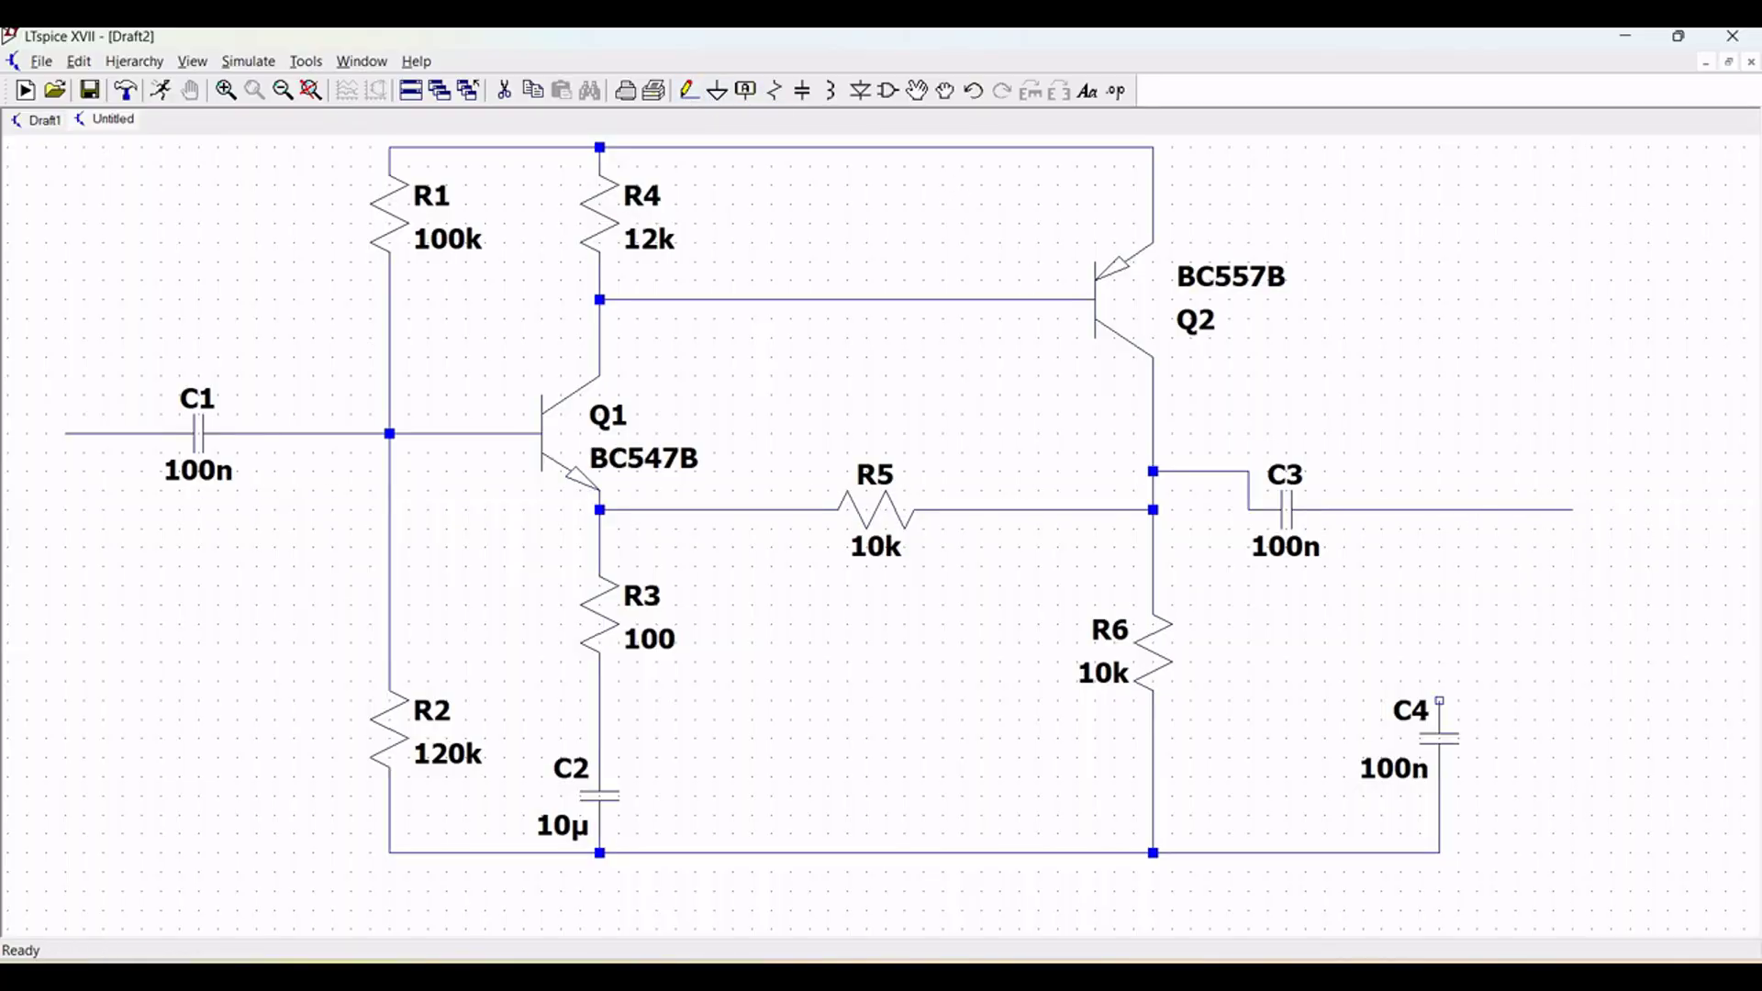
pyautogui.click(1440, 701)
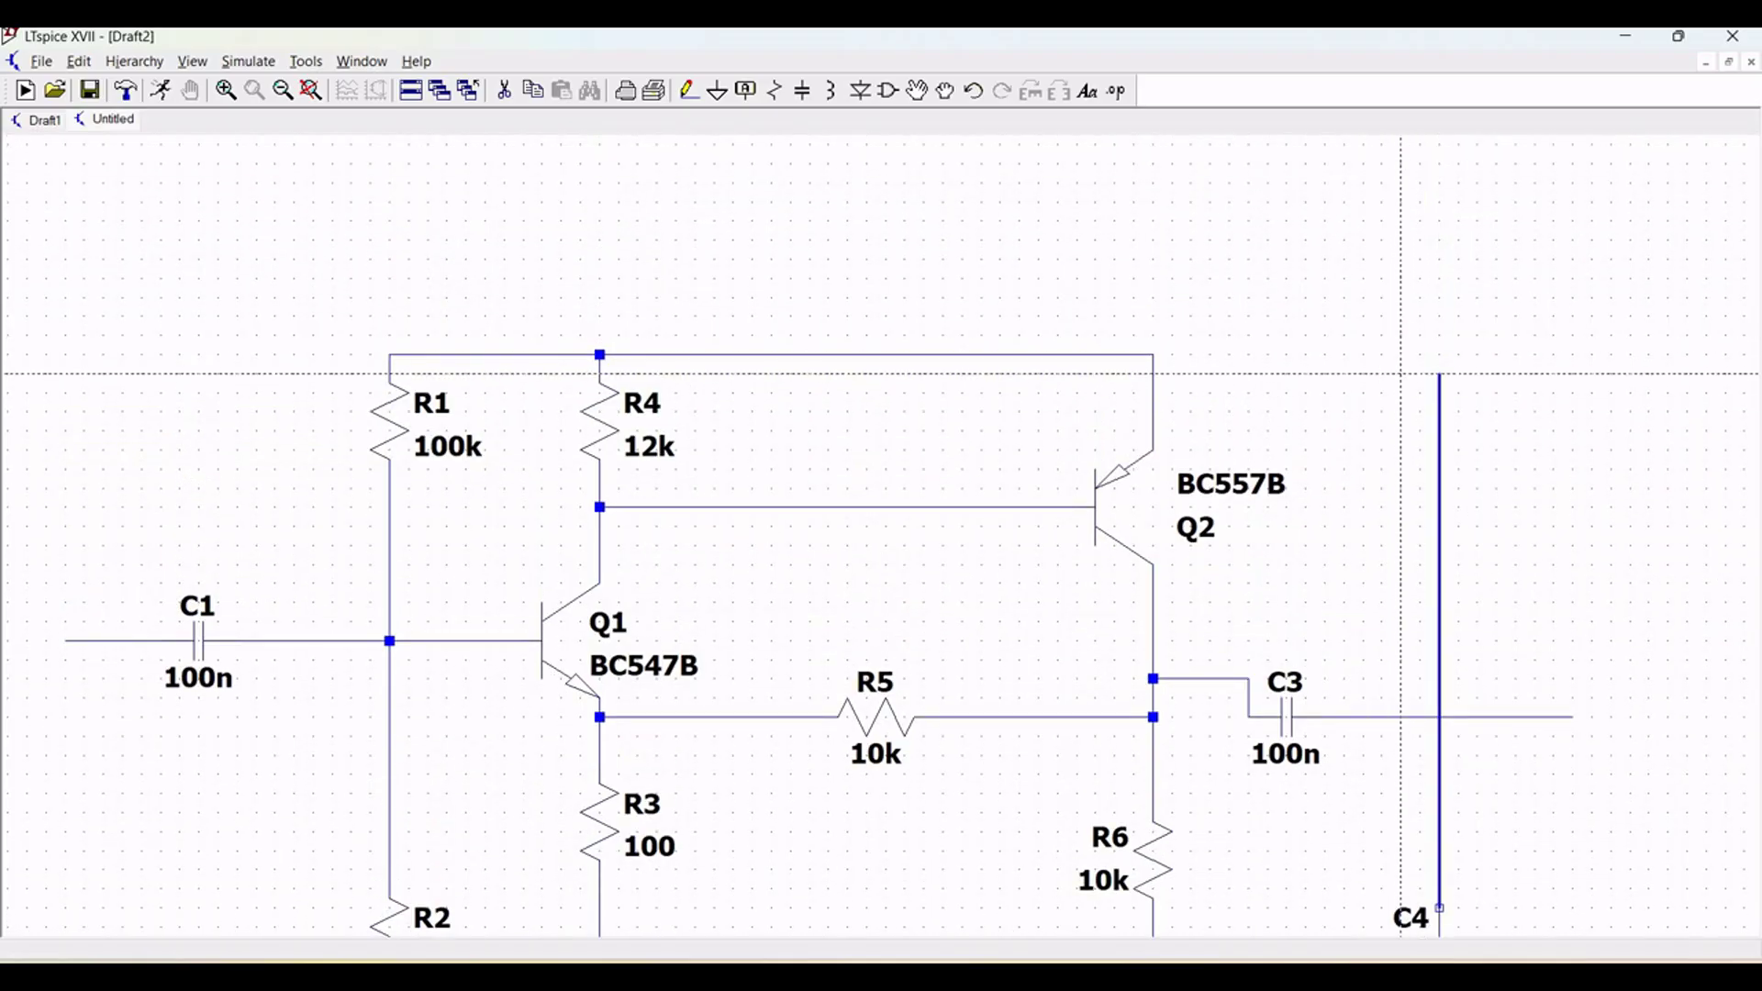
pyautogui.click(1440, 354)
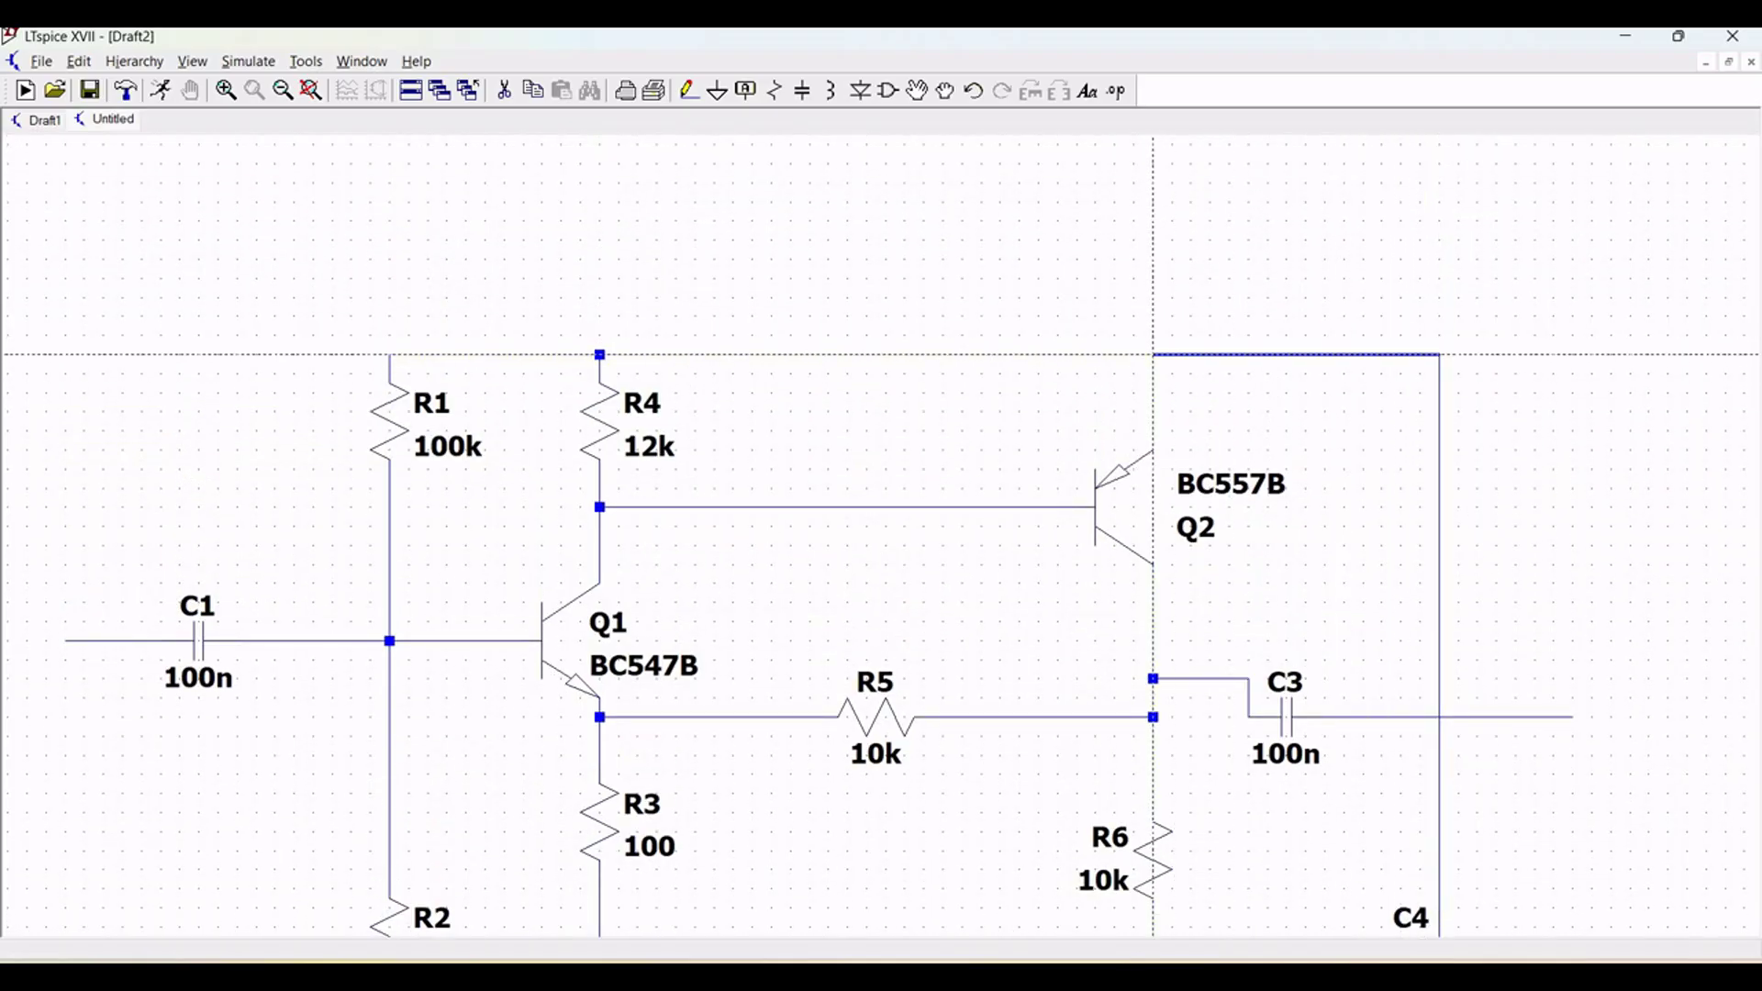
pyautogui.click(1153, 354)
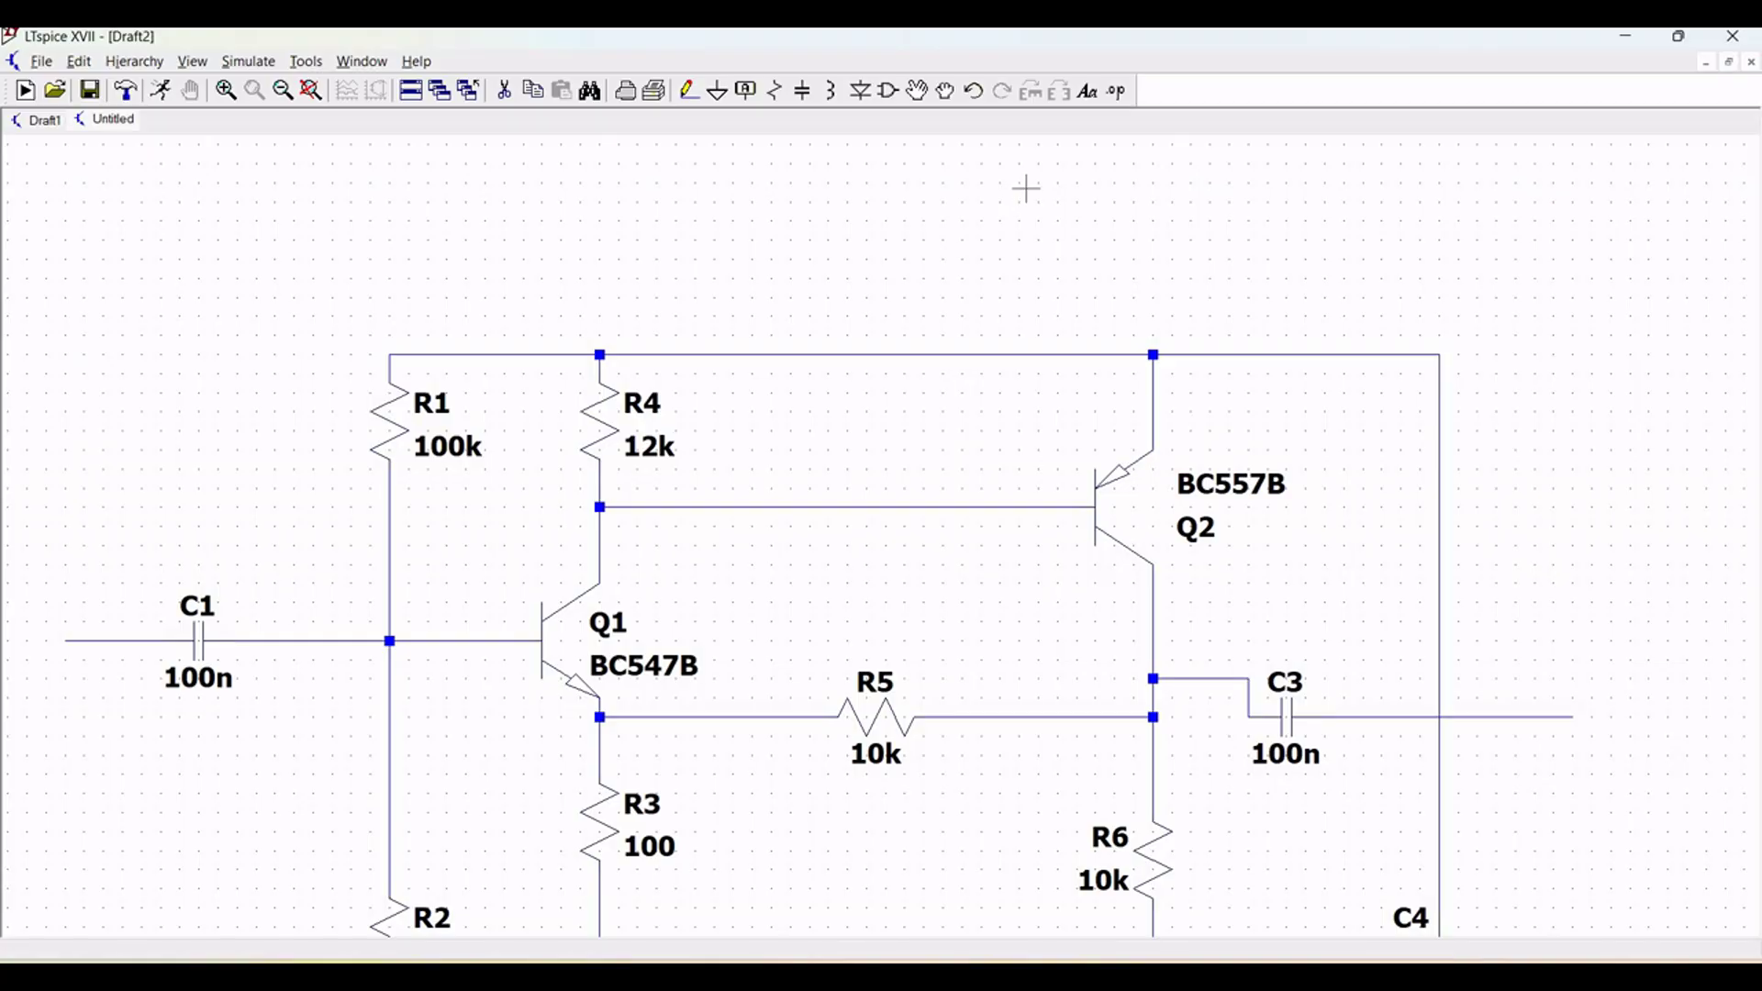
# Place a ground symbol below the lower rail and wire it to the rail between C2 and R6
pyautogui.press('space')
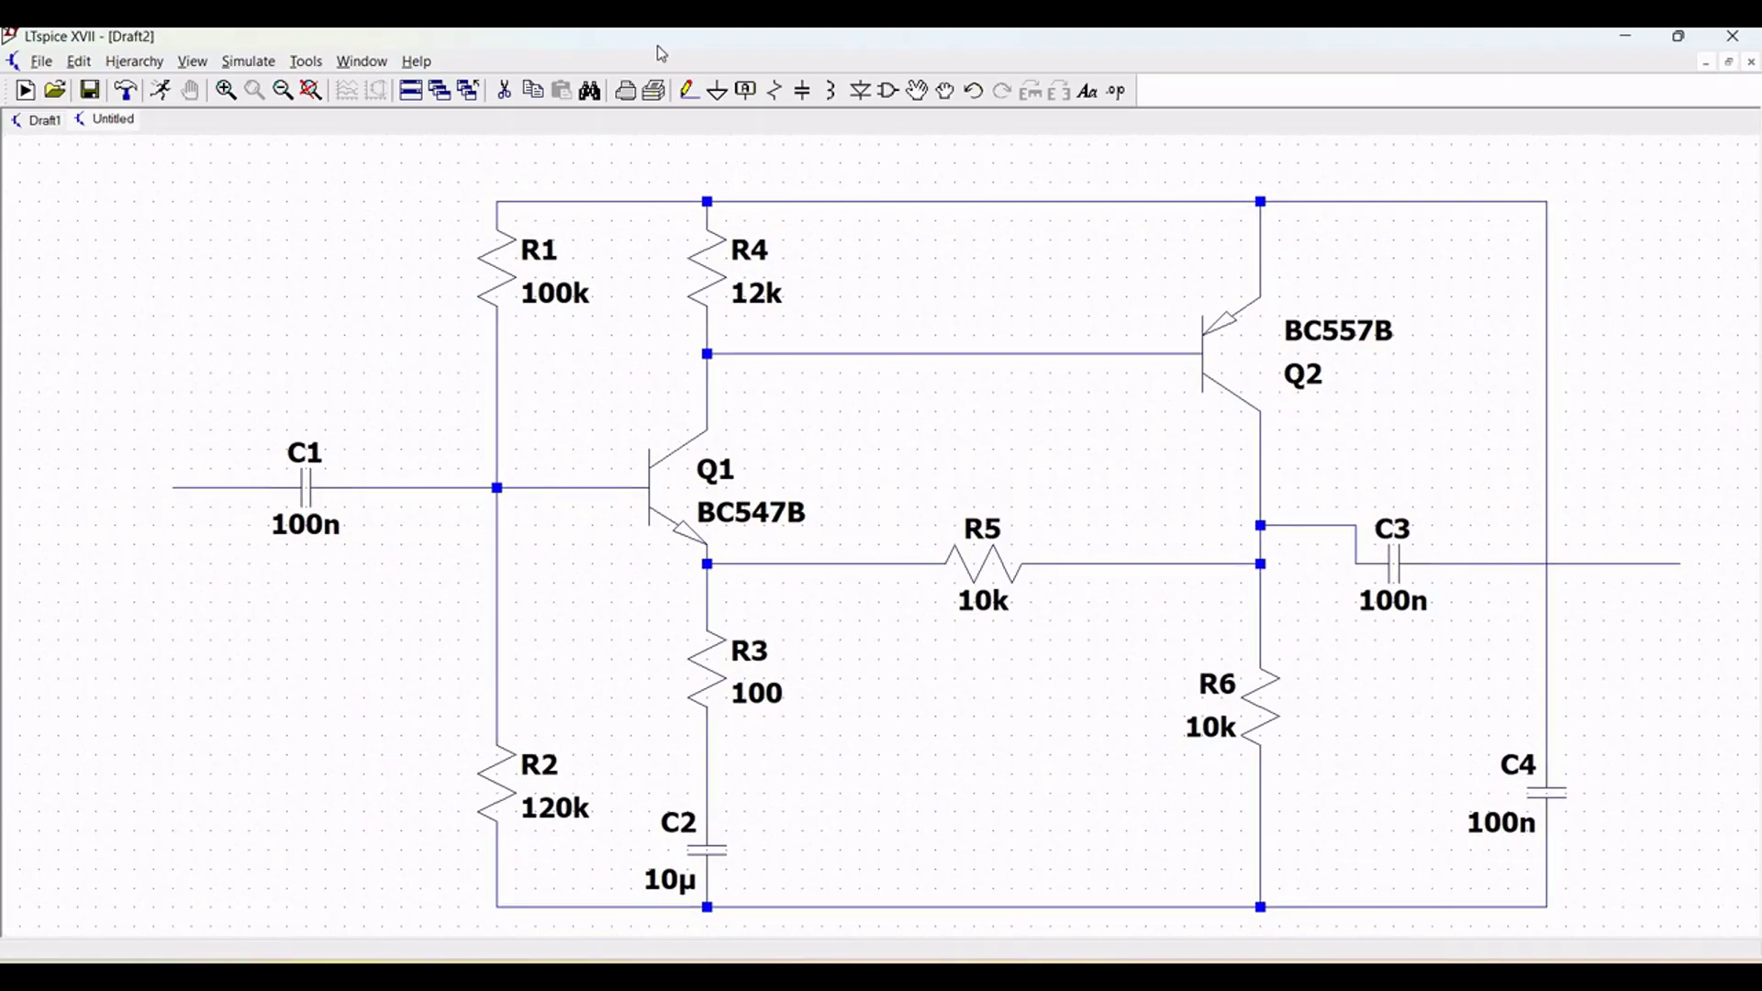
pyautogui.click(717, 90)
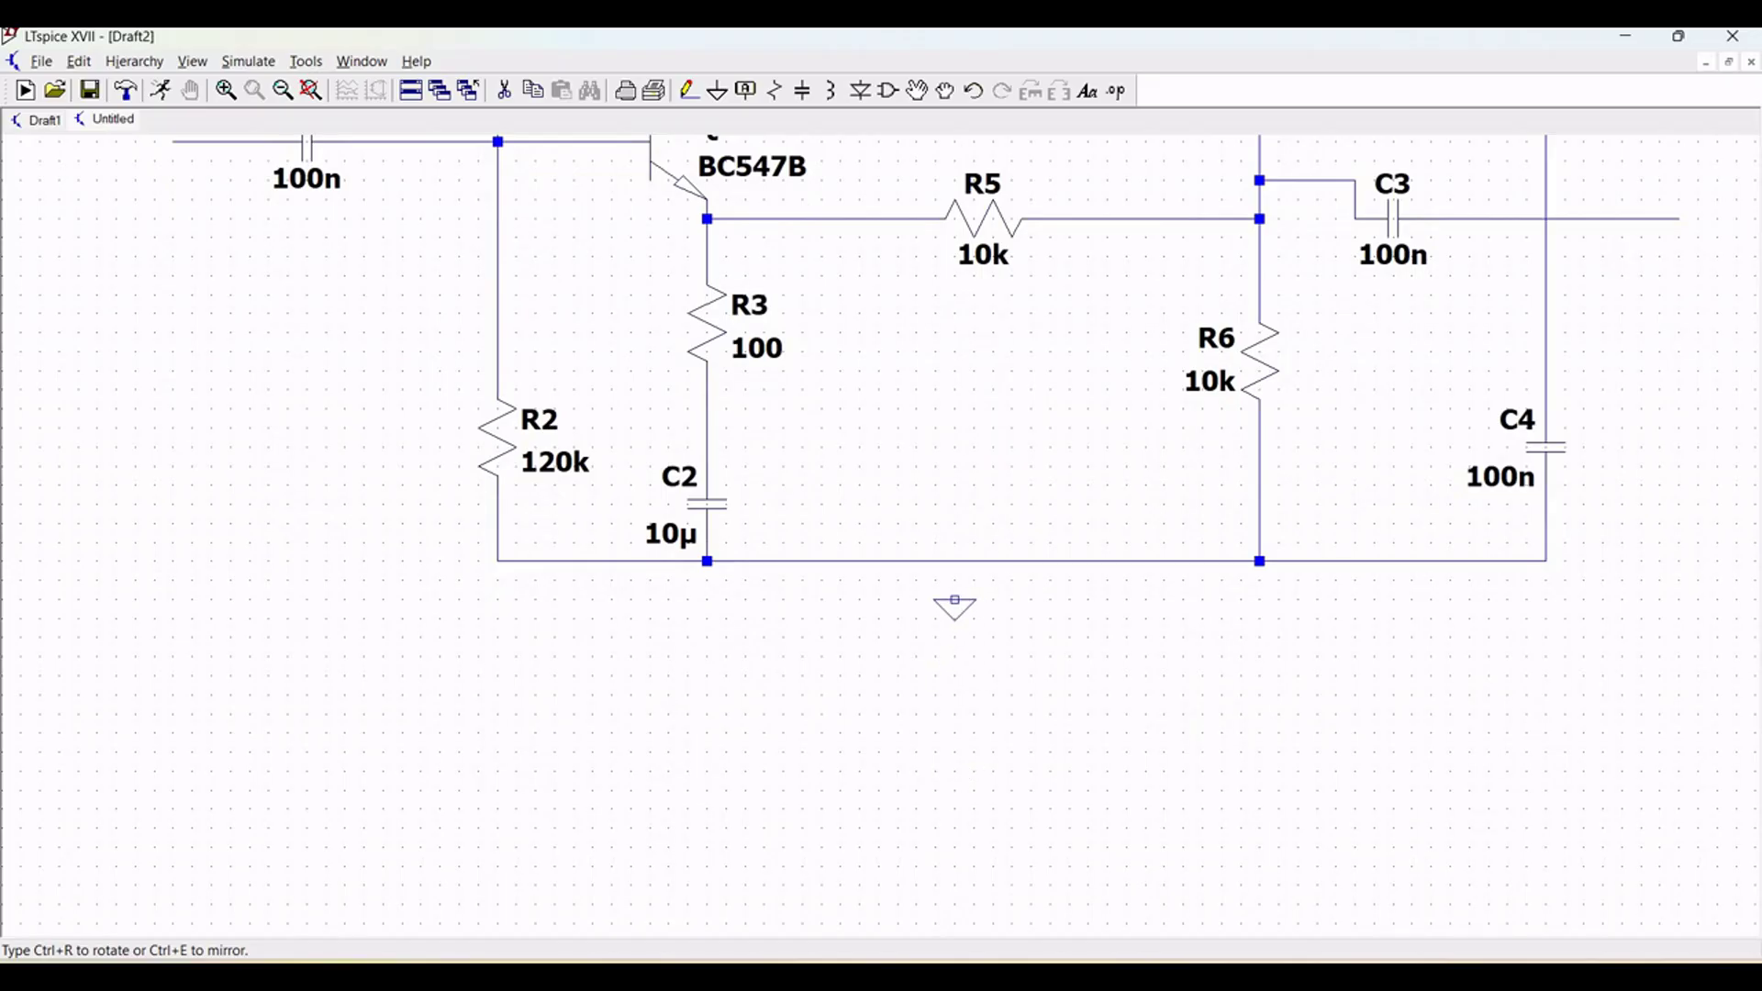
pyautogui.click(955, 599)
pyautogui.press('Escape')
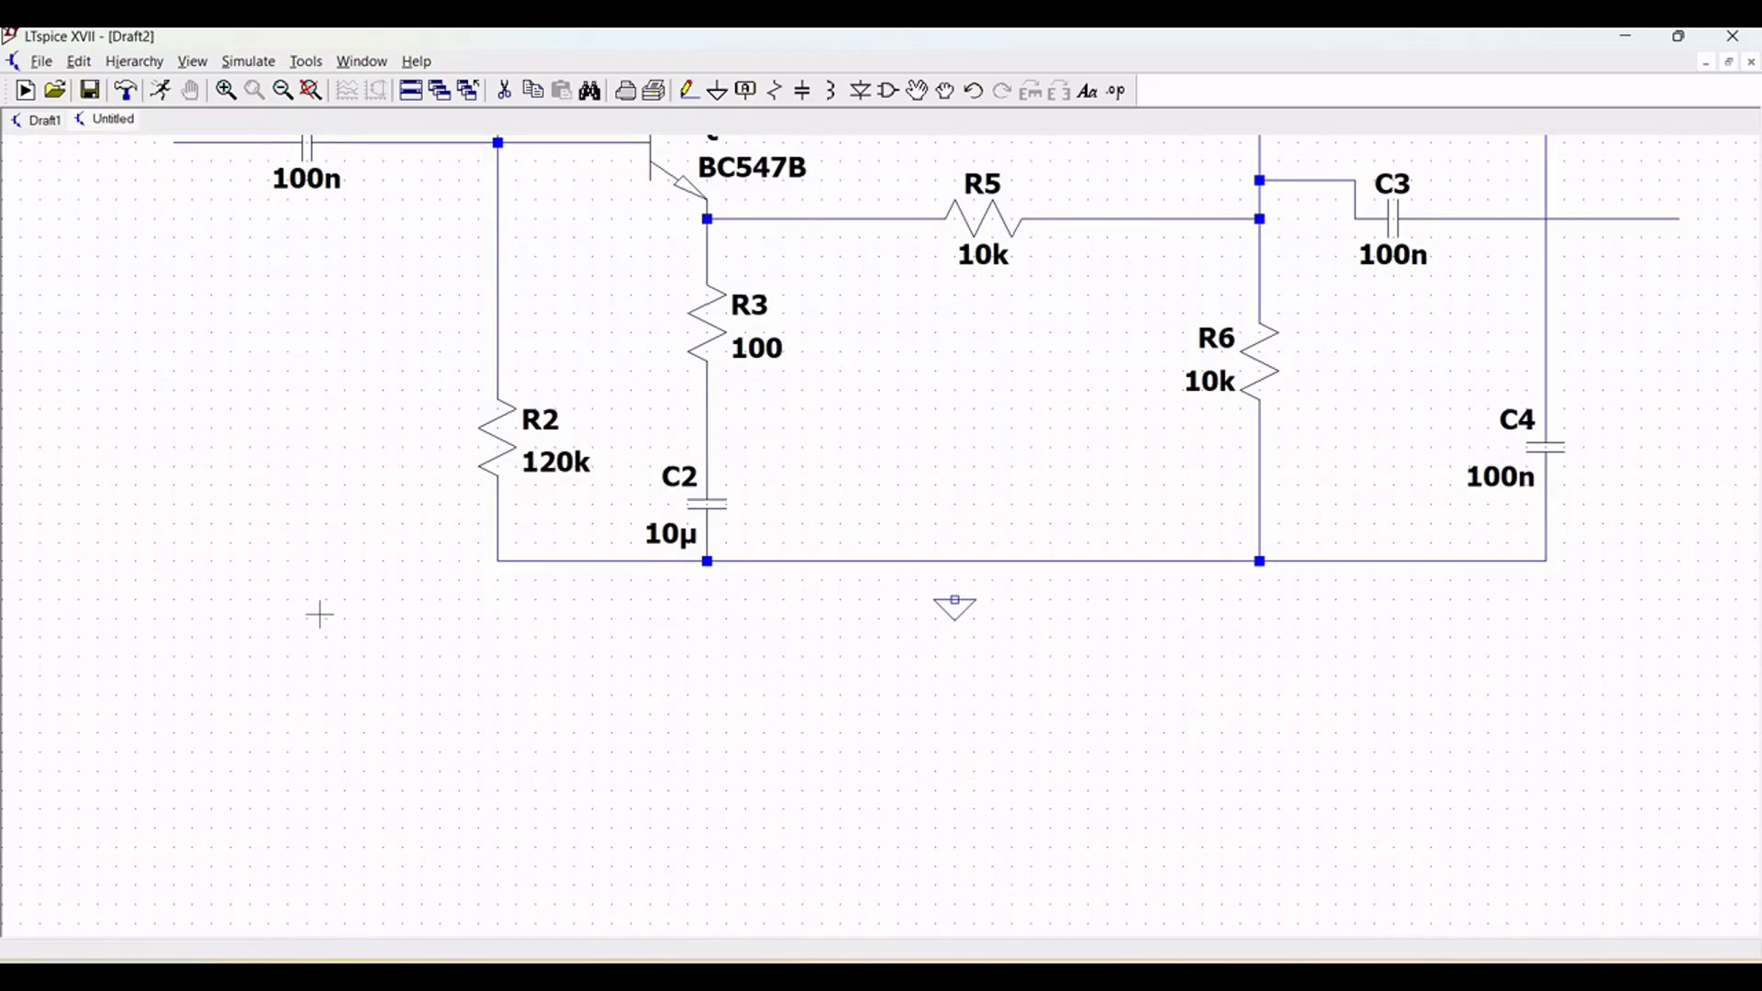
pyautogui.scroll(5, 315, 609)
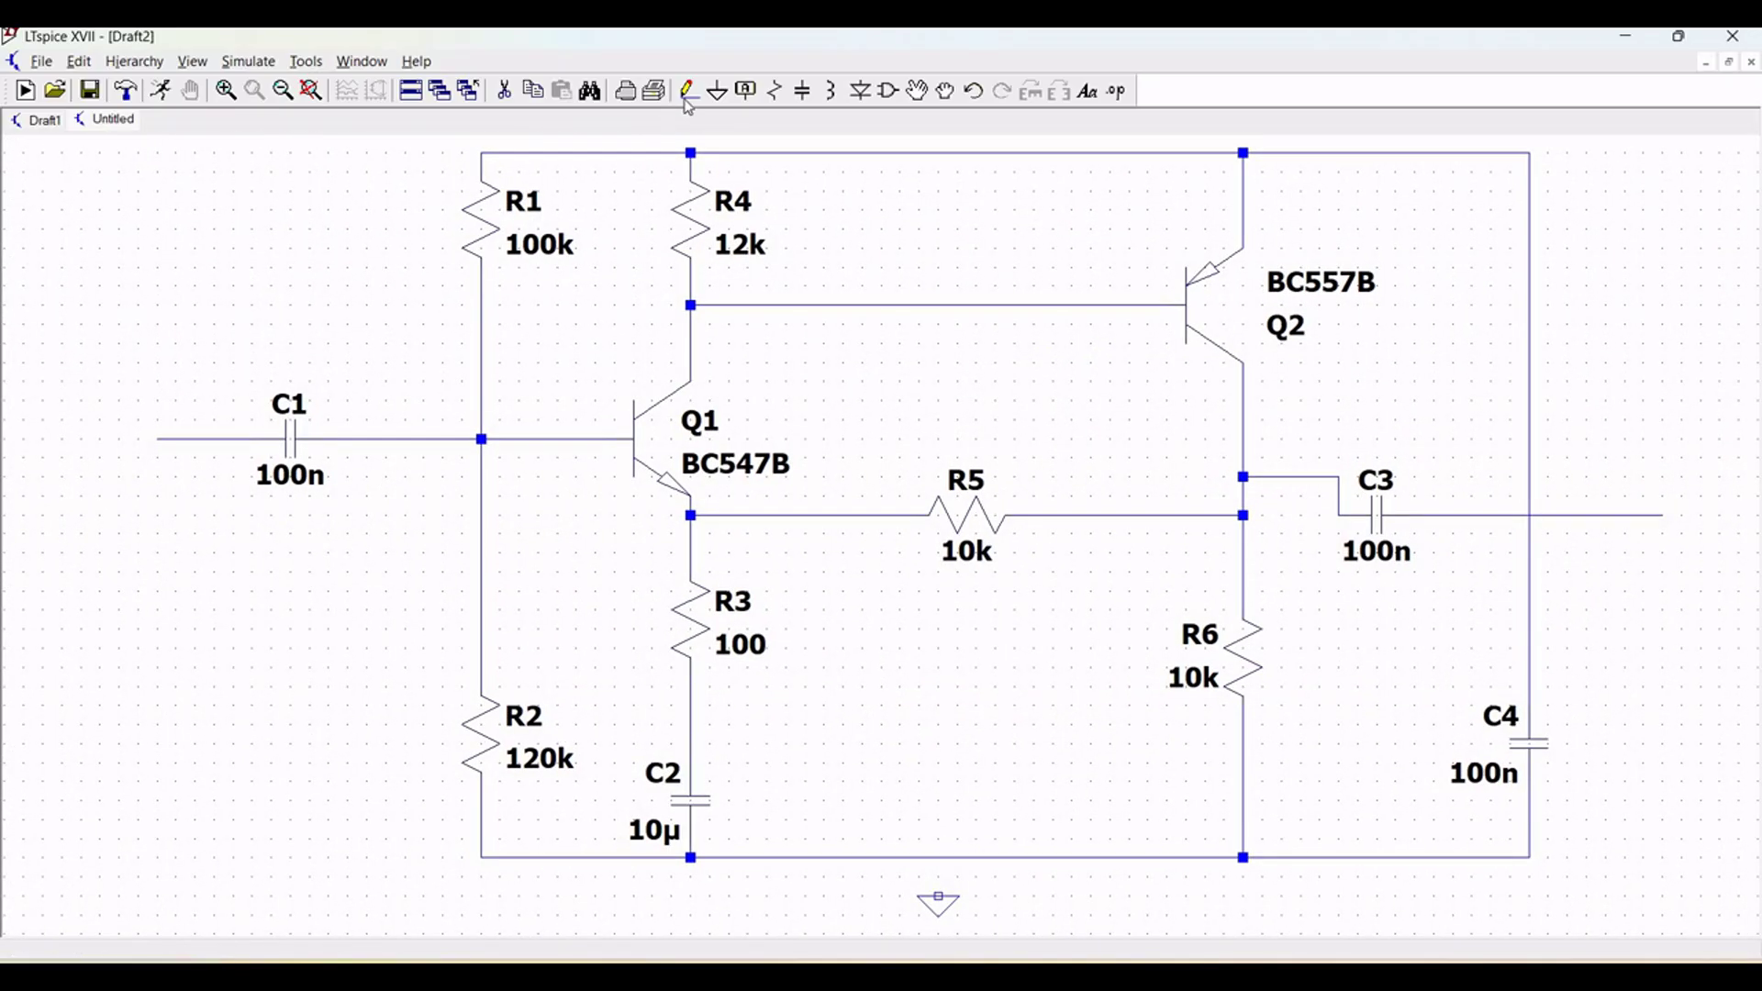
pyautogui.press('F3')
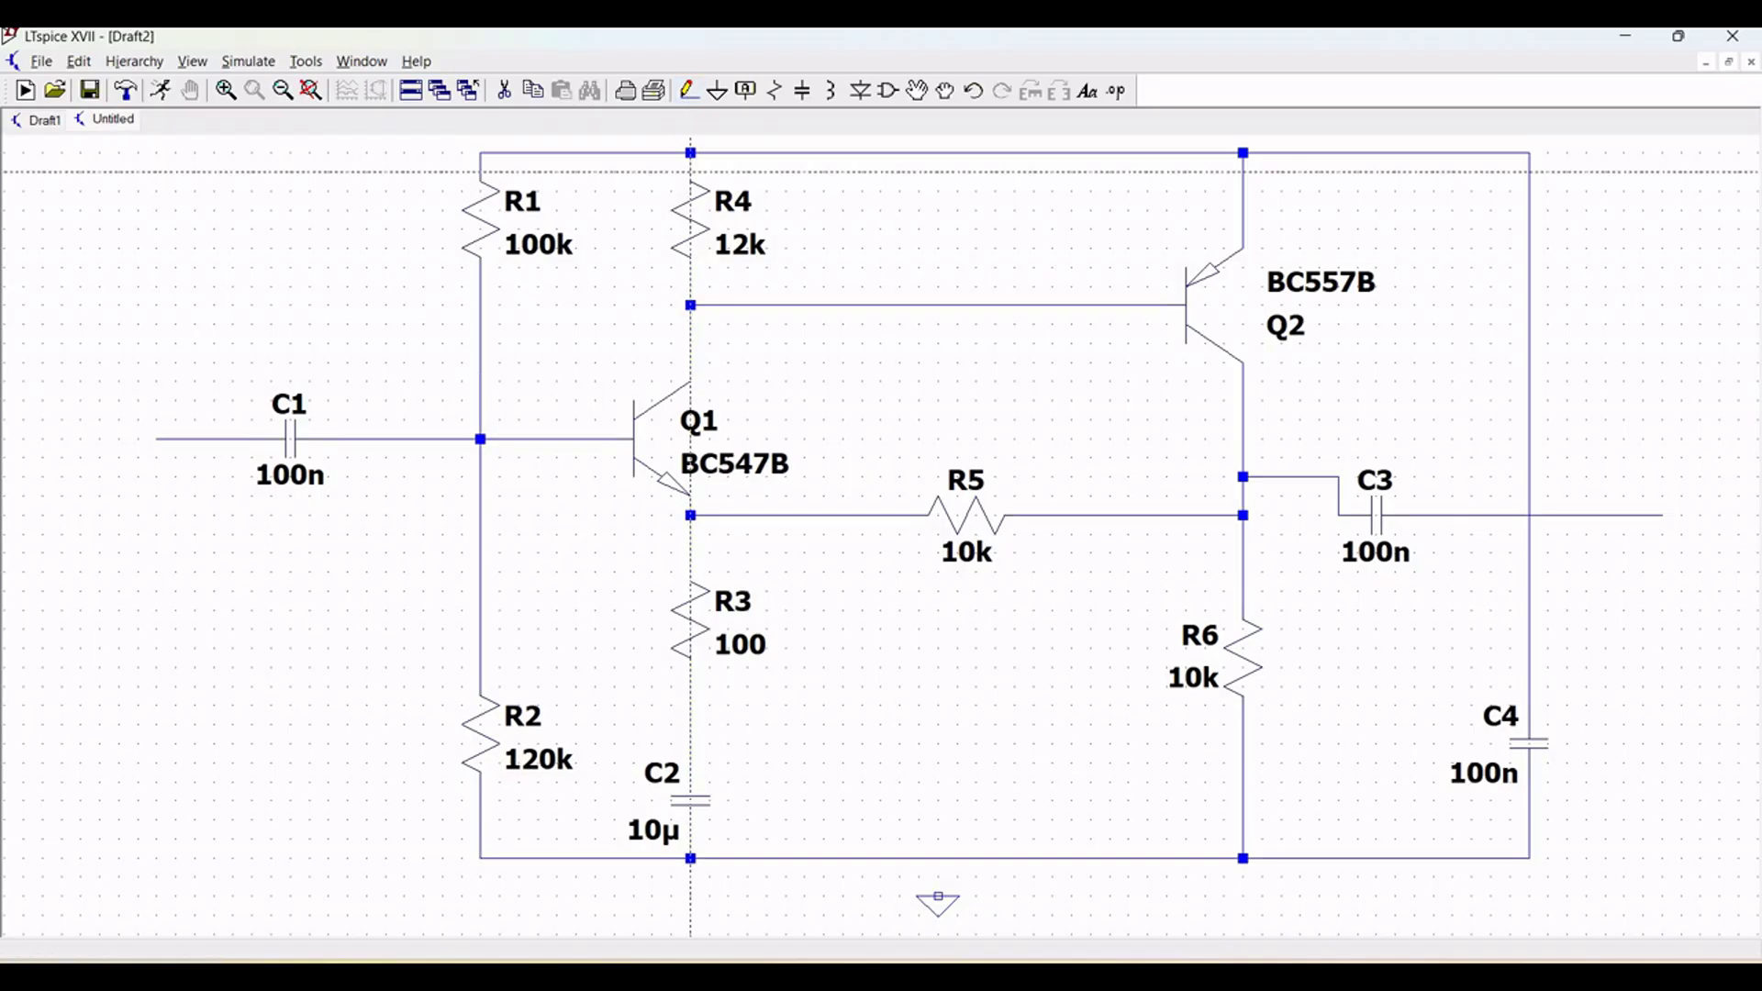
pyautogui.click(938, 896)
pyautogui.click(938, 858)
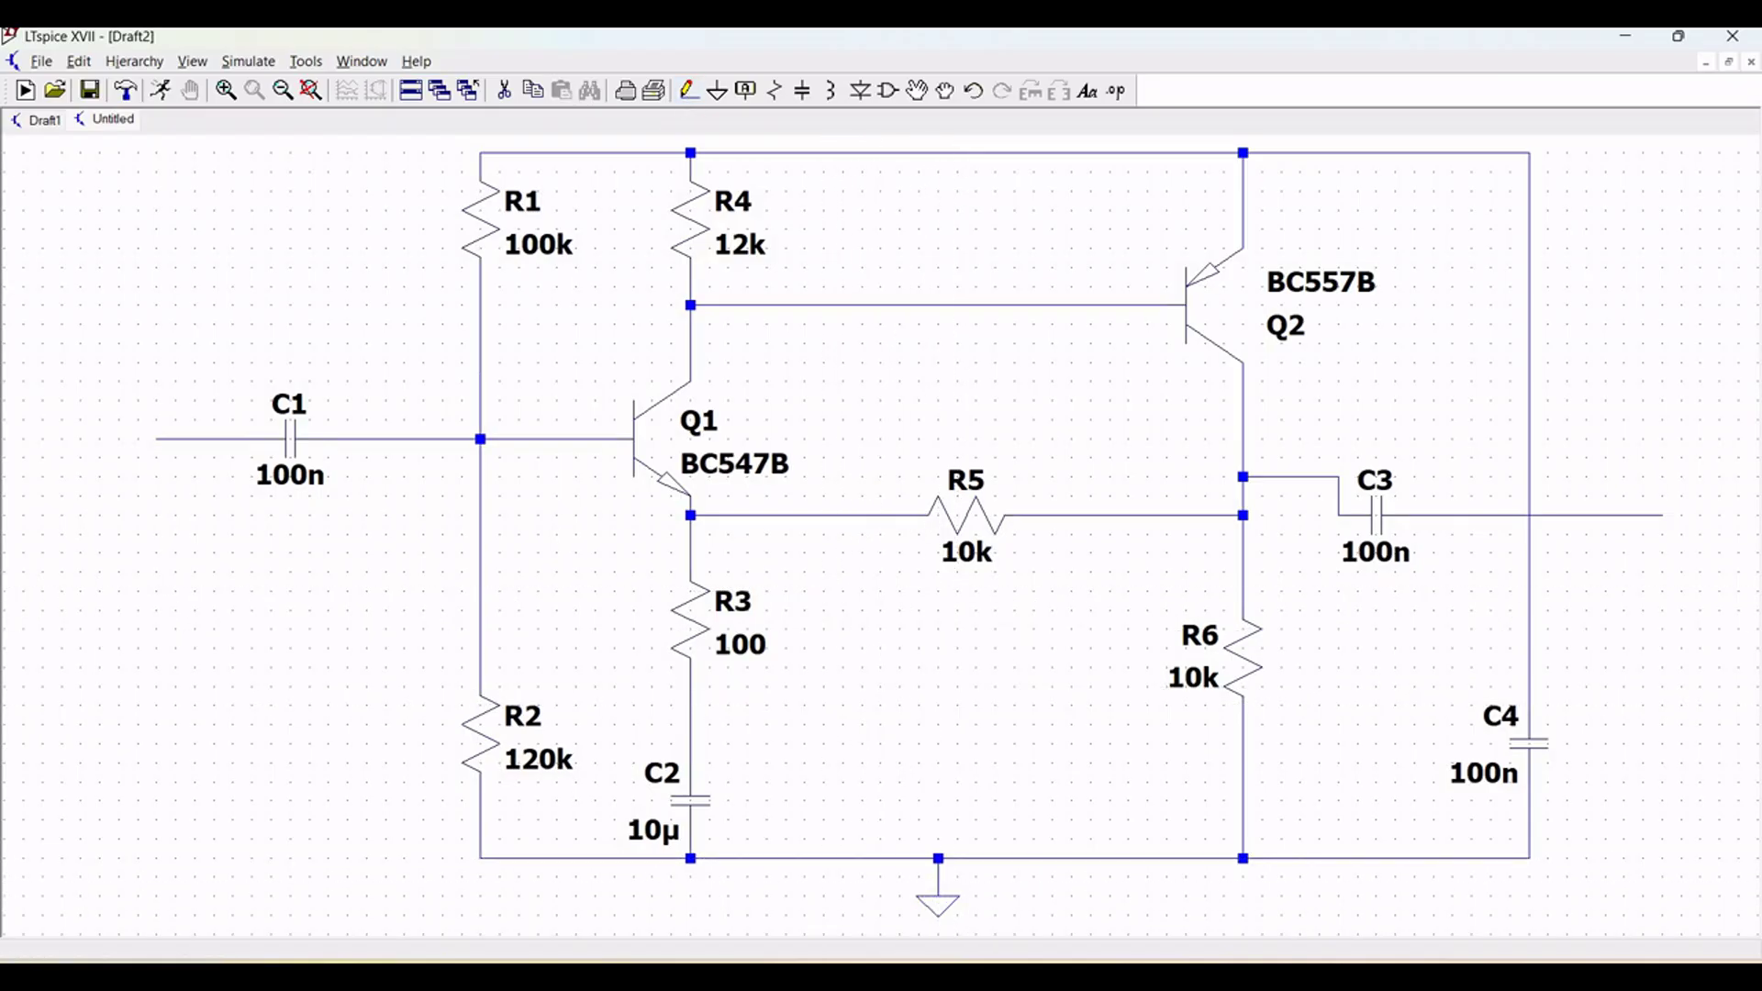
# Place two voltage sources side by side above C1, beside R1
pyautogui.click(888, 91)
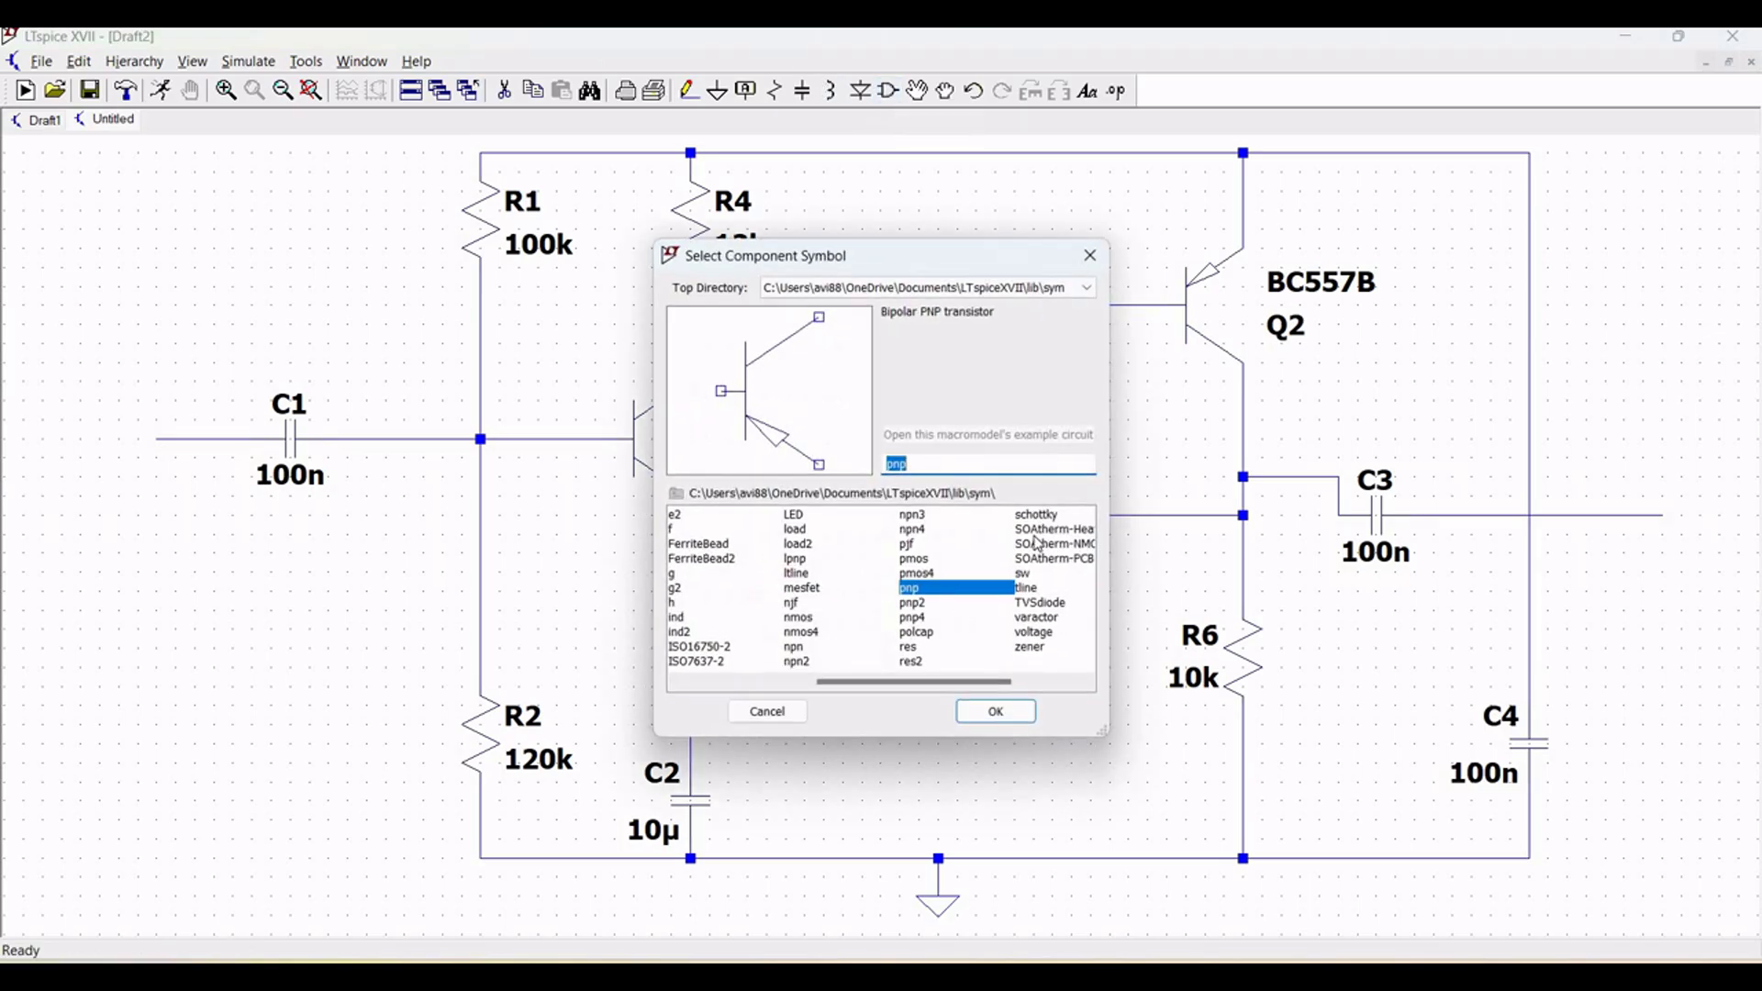
pyautogui.click(1031, 633)
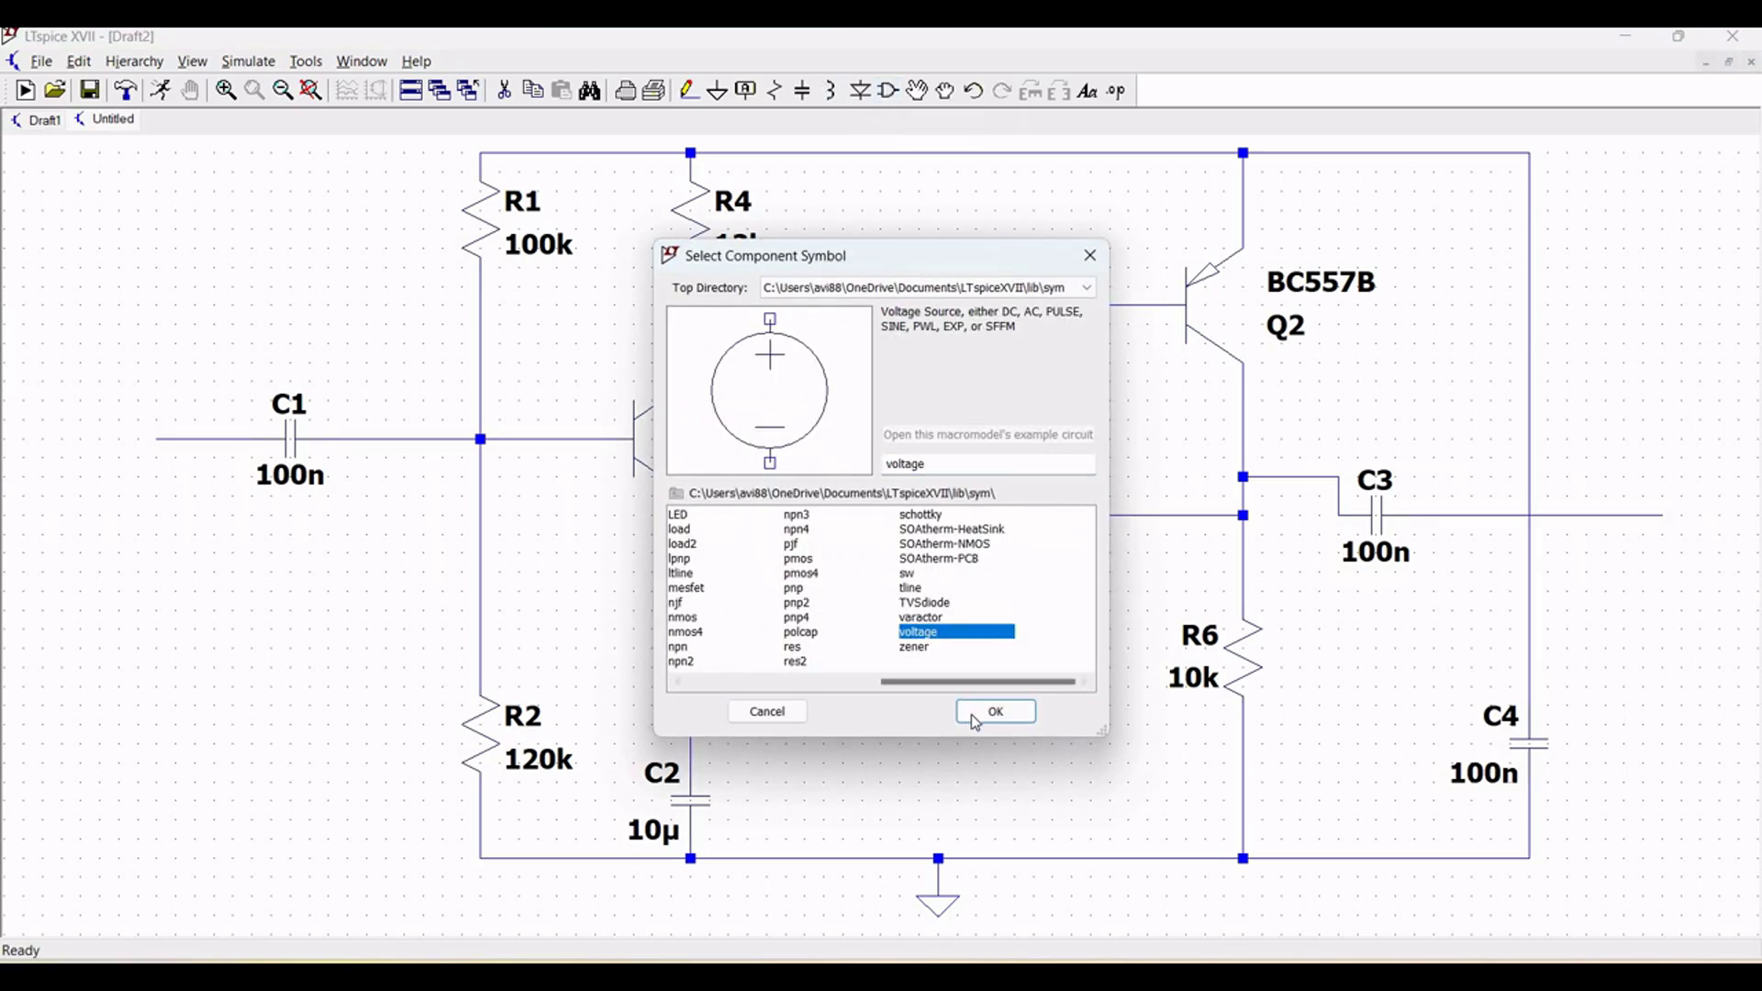
pyautogui.click(974, 714)
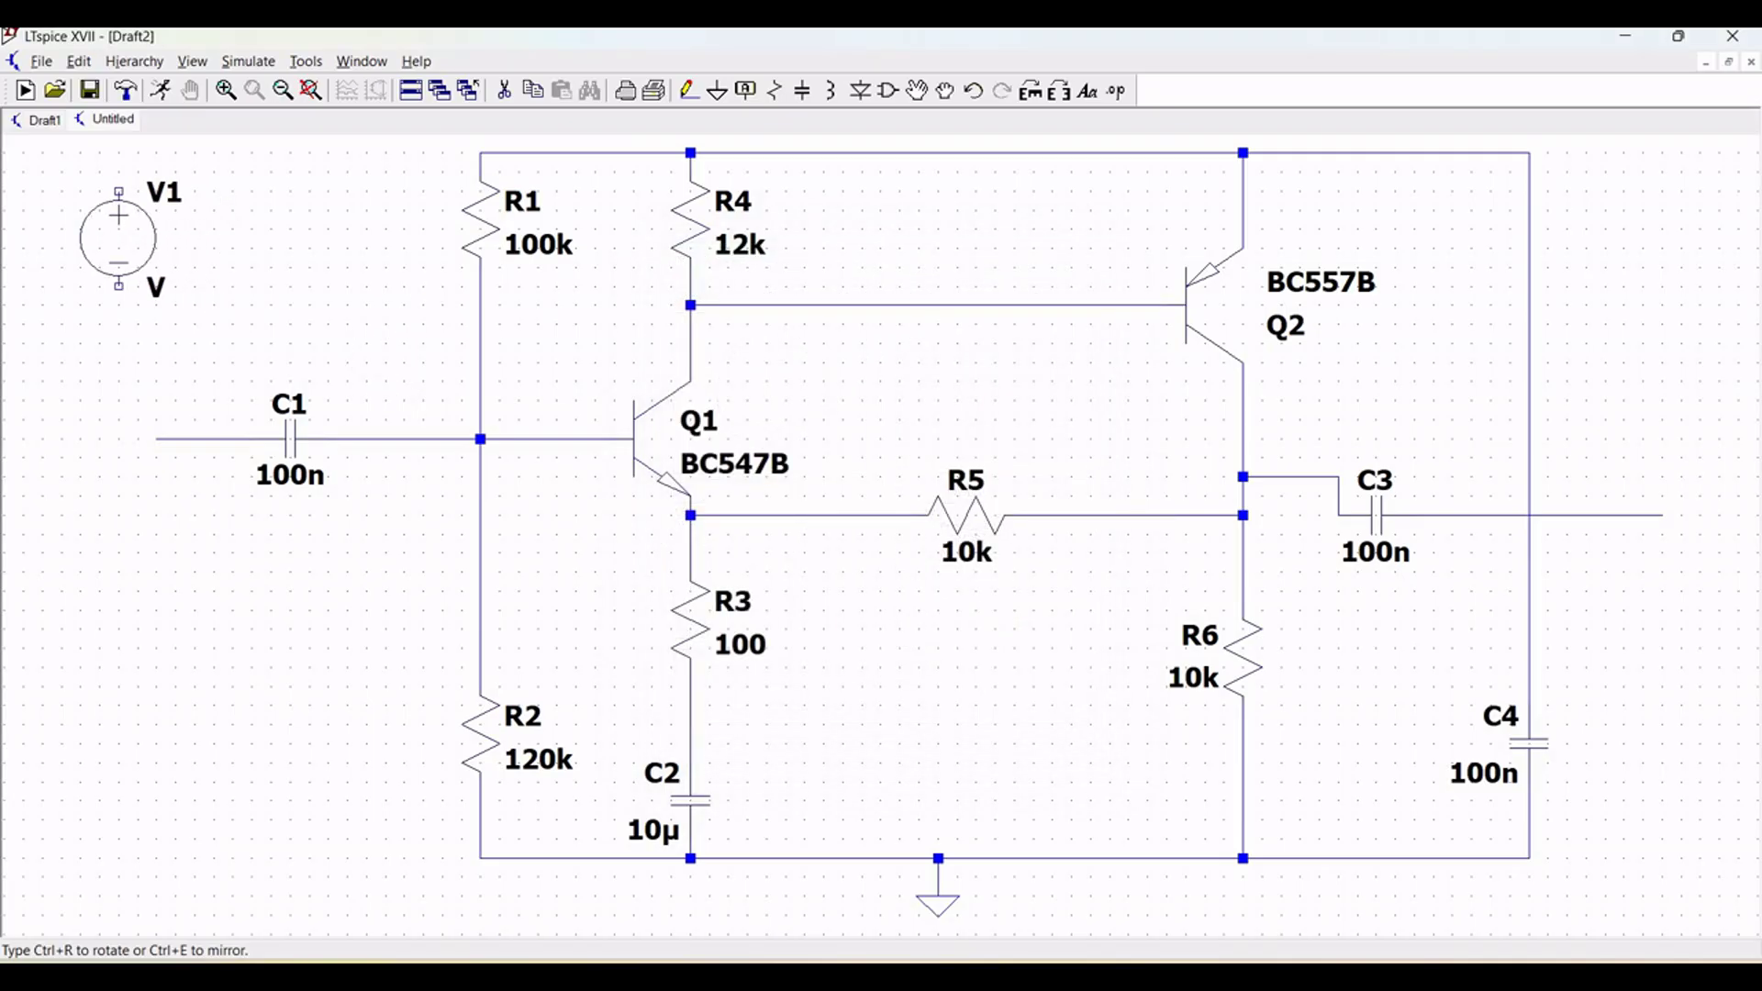
pyautogui.click(118, 238)
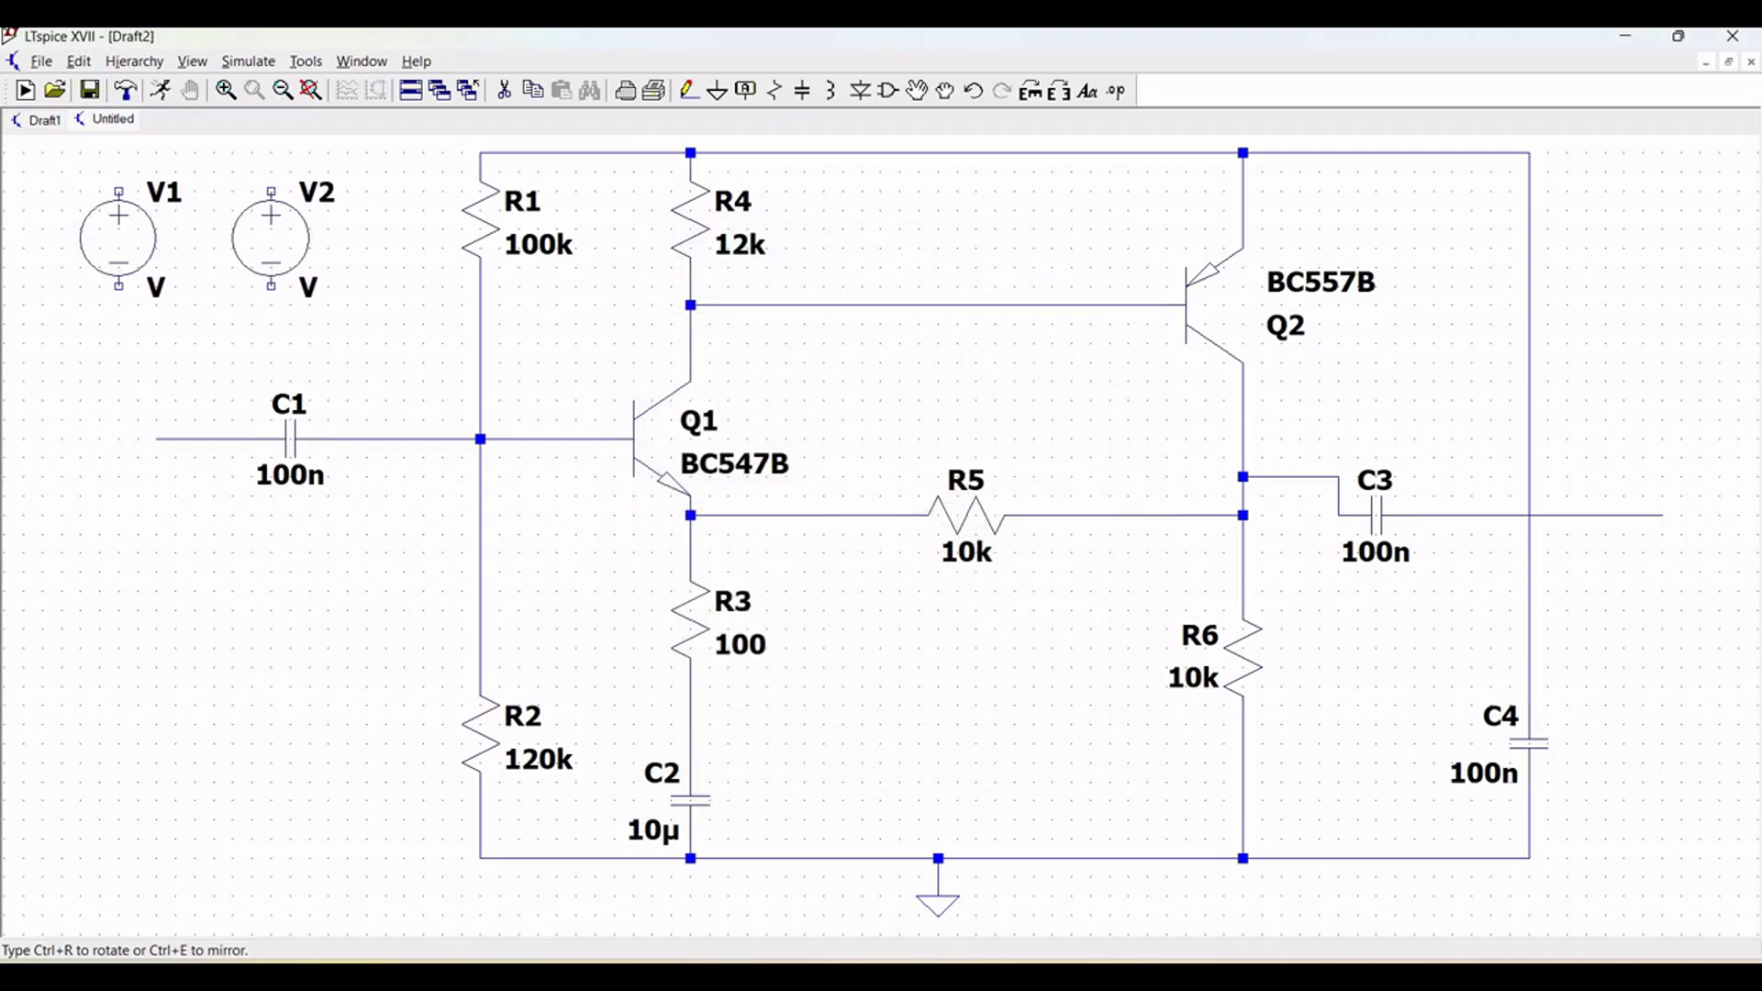
pyautogui.click(271, 239)
pyautogui.press('Escape')
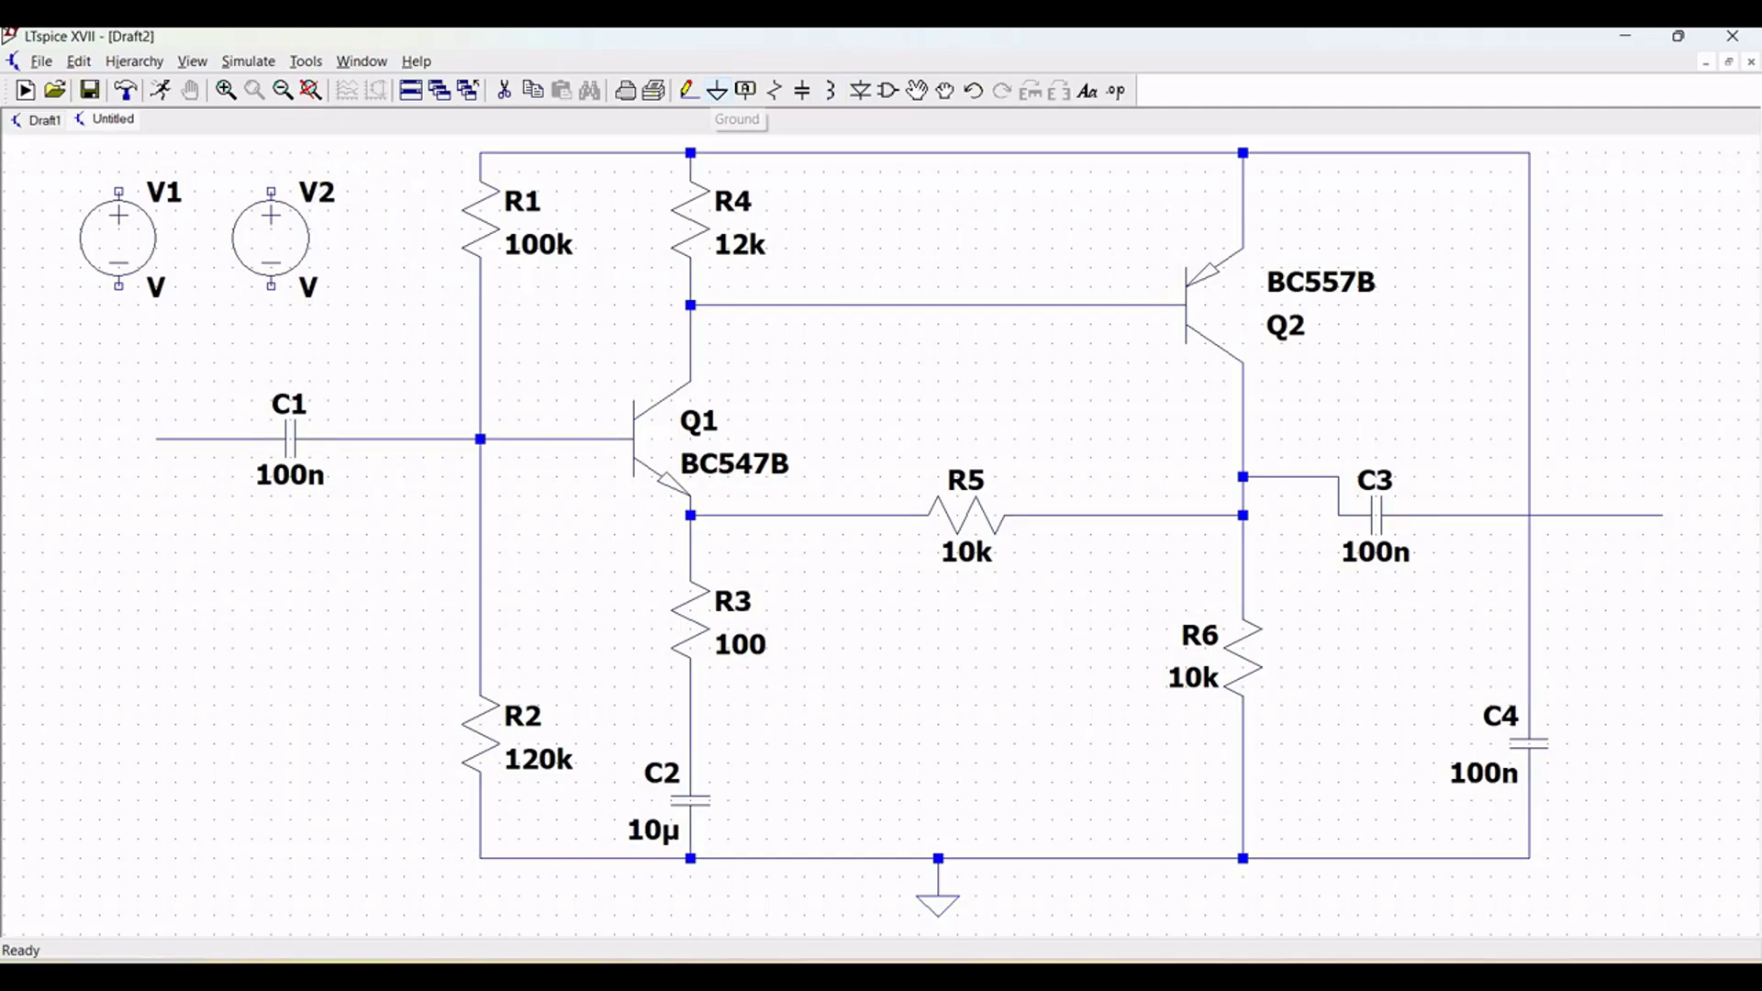
# Attach a ground symbol to the negative terminal of each of the two voltage sources
pyautogui.click(717, 91)
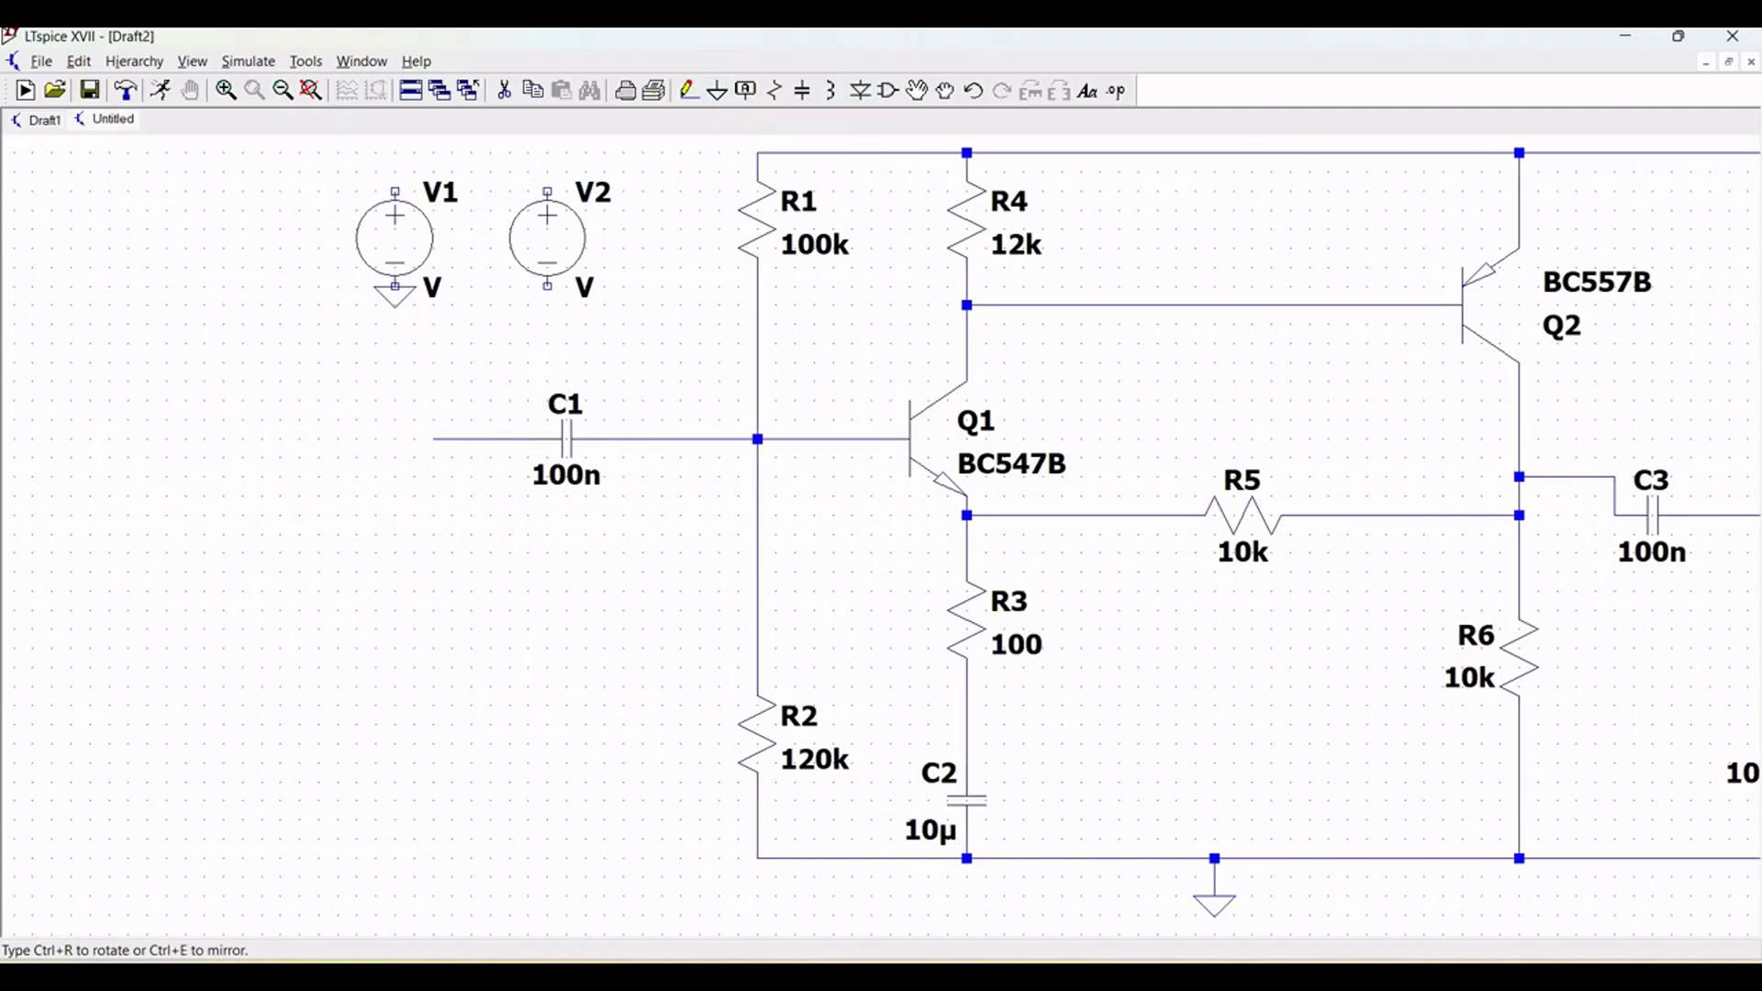
pyautogui.click(395, 291)
pyautogui.click(548, 286)
pyautogui.press('Escape')
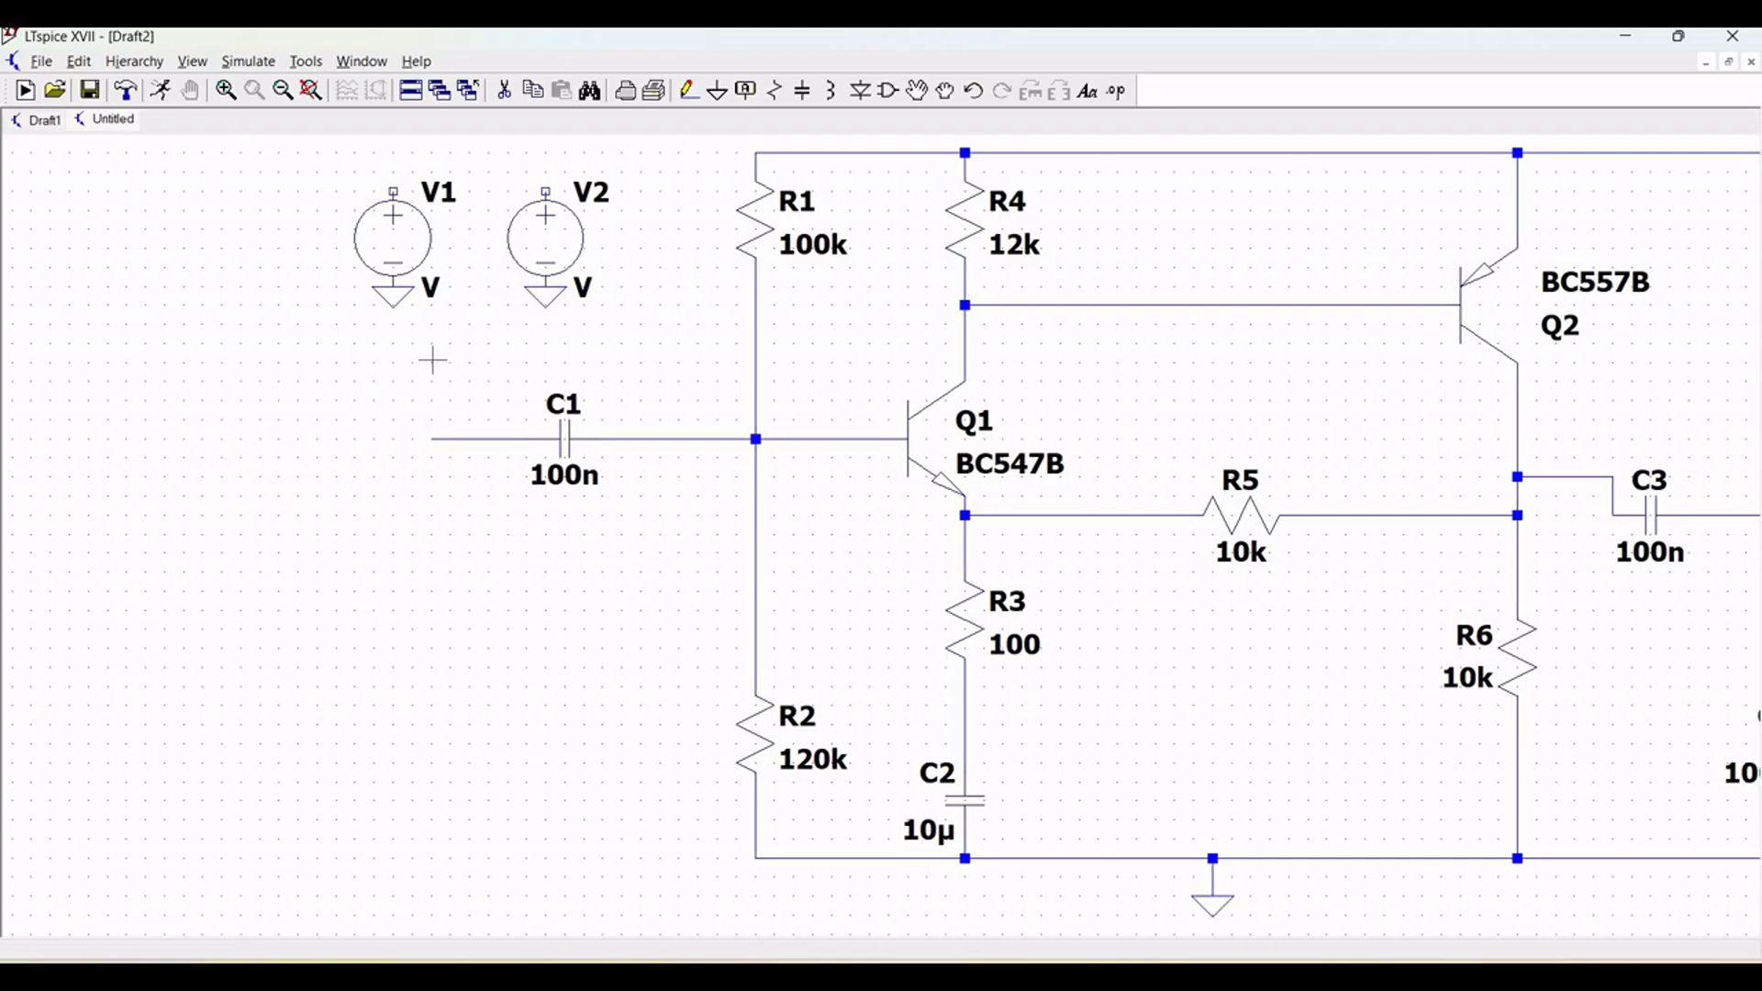
# Draw a short wire upward from the positive terminals of V1 and V2, ending level with the top rail
pyautogui.moveTo(433, 358); pyautogui.dragTo(413, 289)
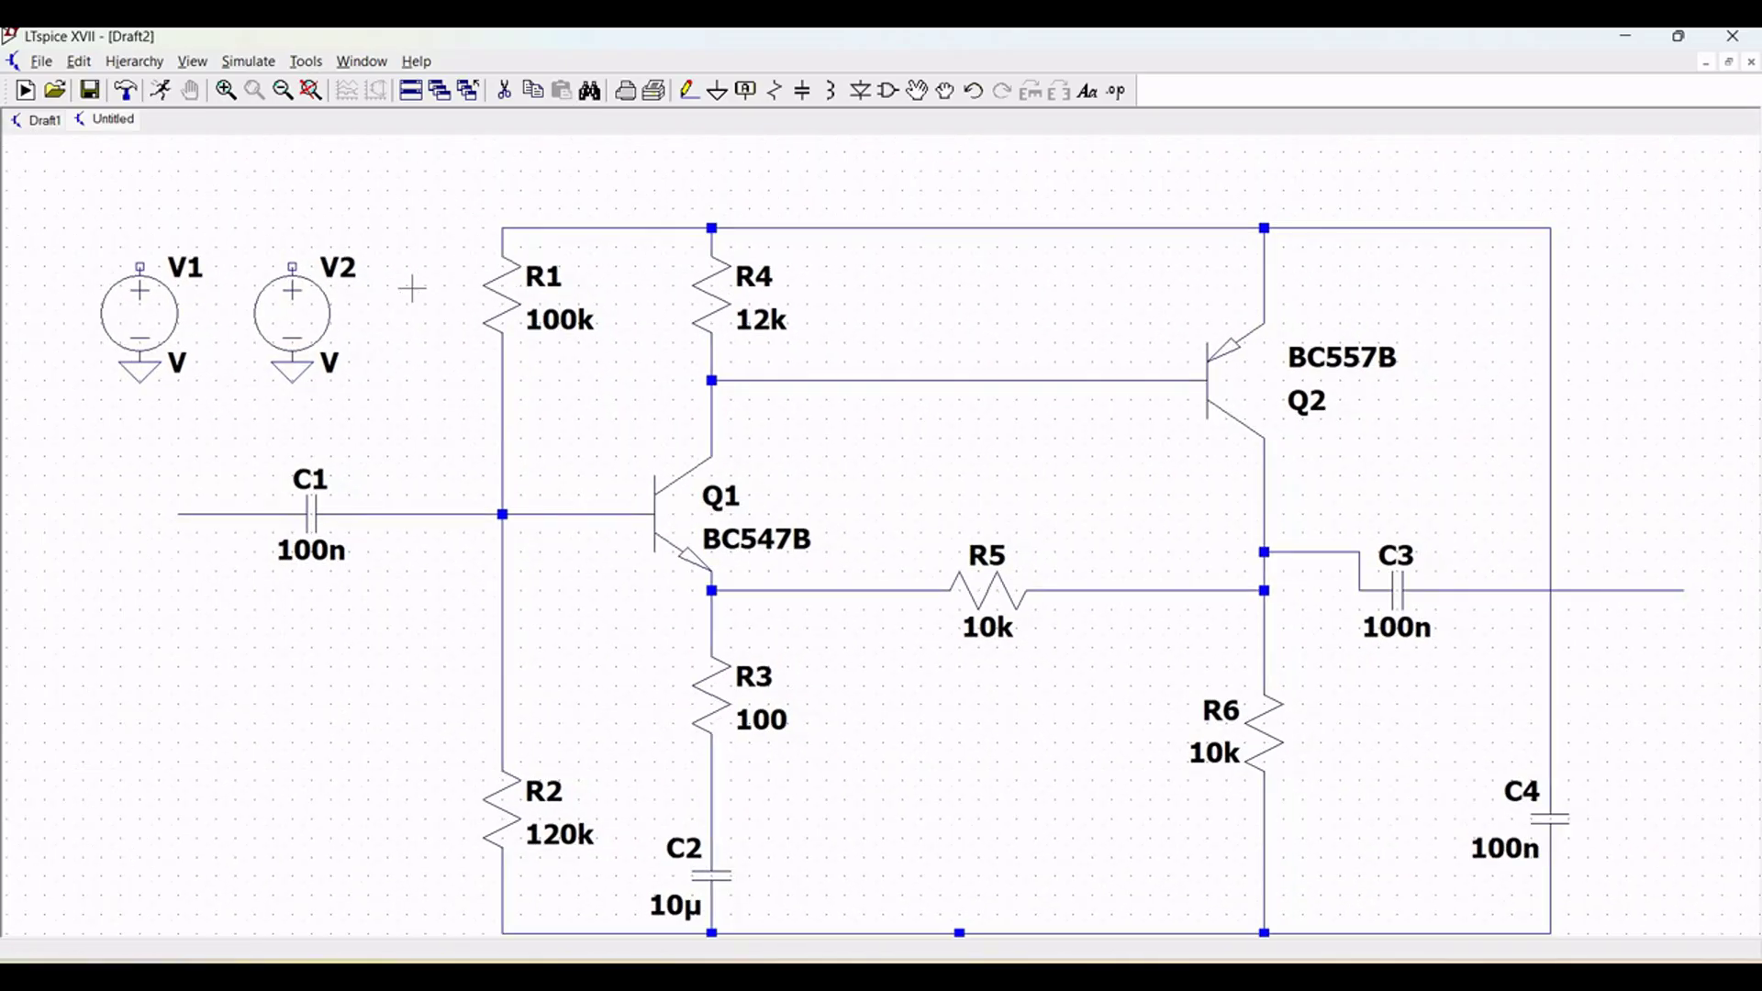
pyautogui.click(688, 90)
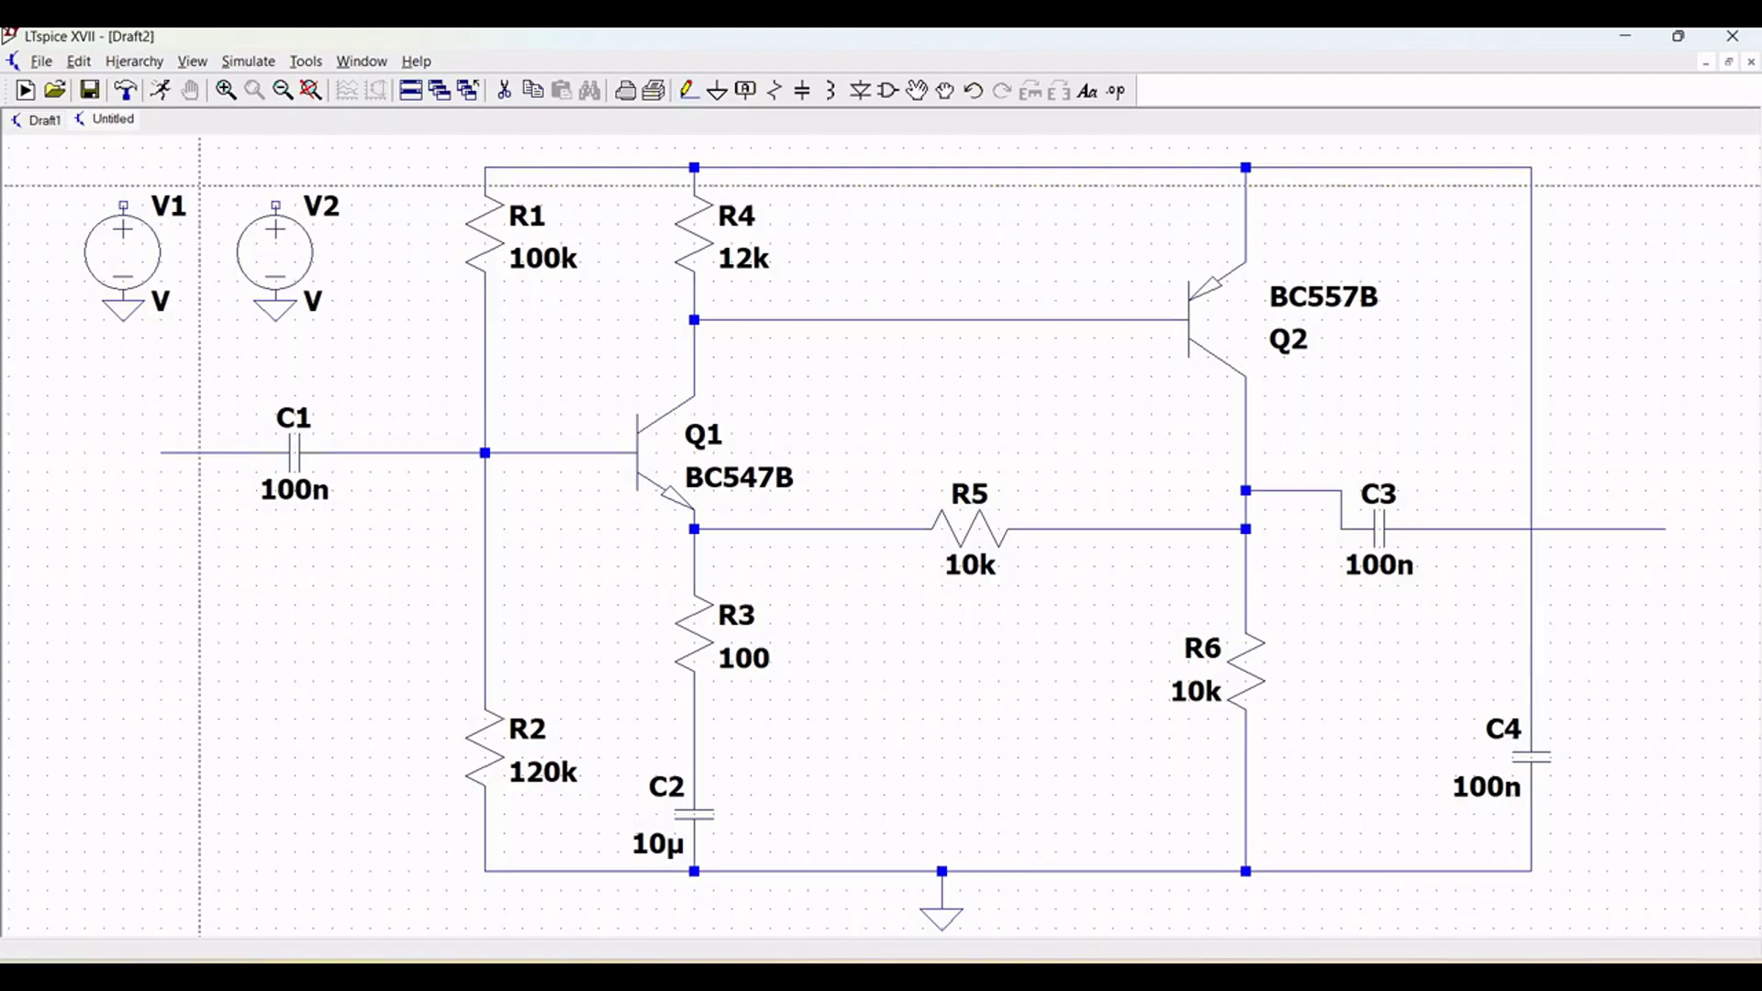
pyautogui.click(123, 205)
pyautogui.click(123, 168)
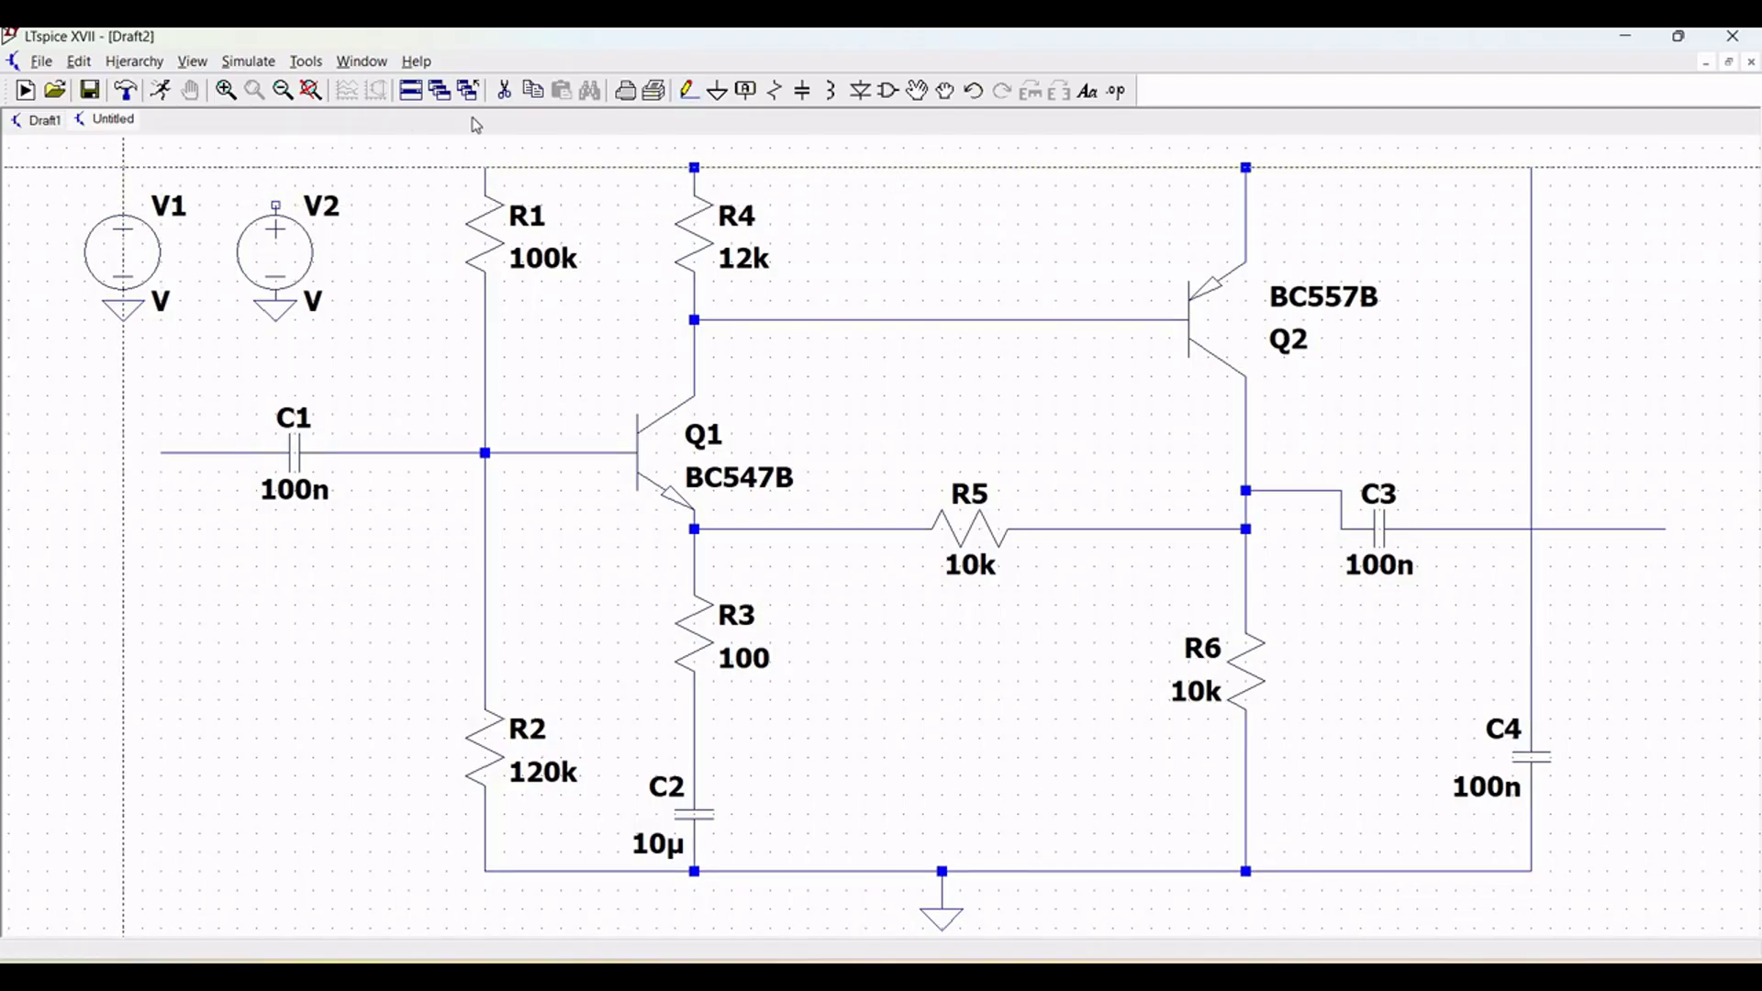
pyautogui.press('Escape')
pyautogui.press('F3')
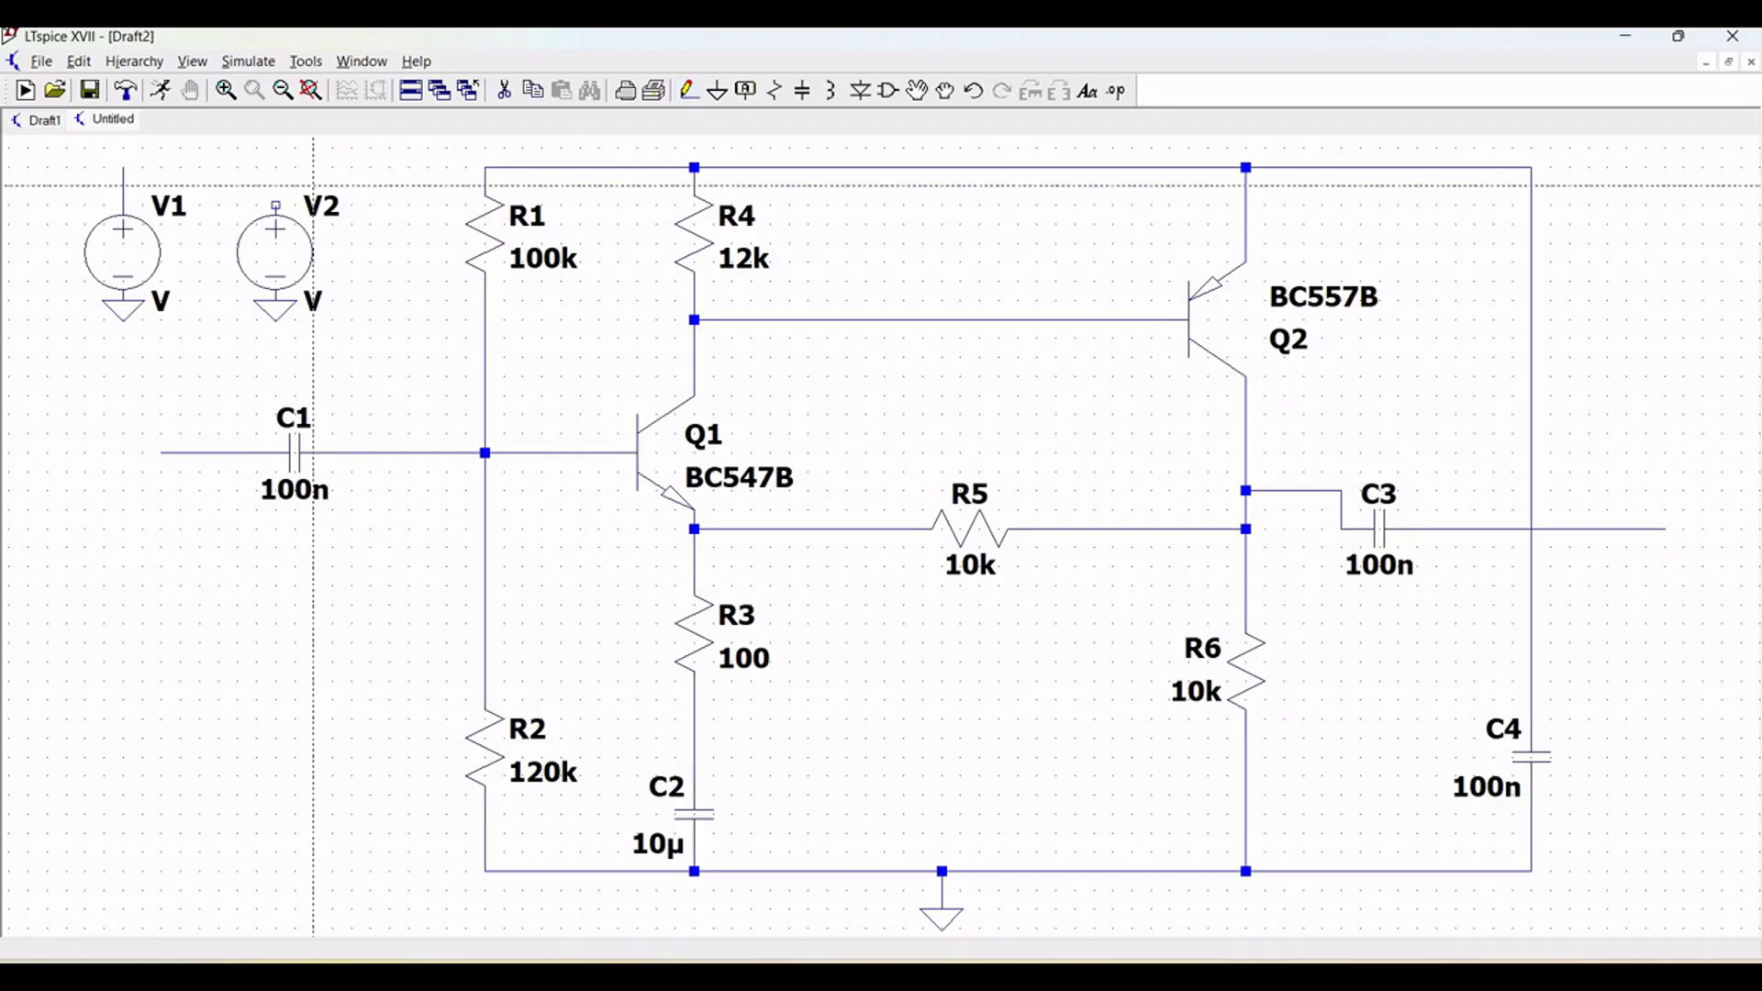
pyautogui.click(275, 205)
pyautogui.click(275, 168)
pyautogui.rightClick(218, 224)
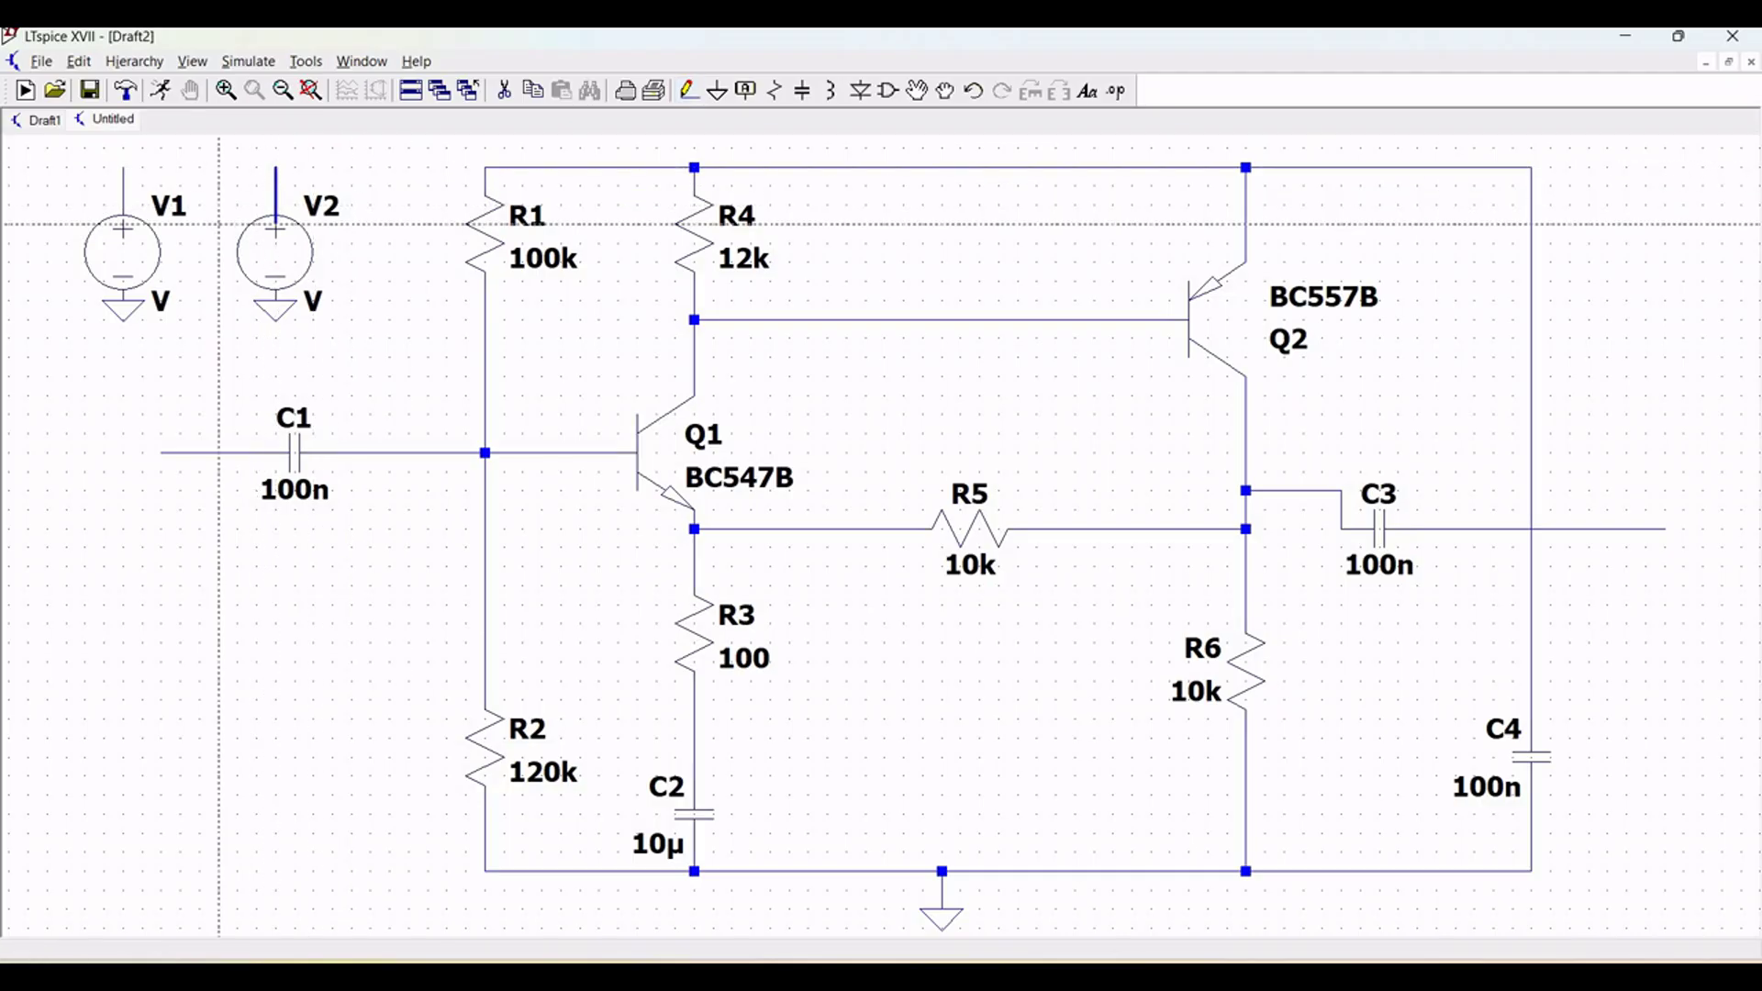
pyautogui.press('Escape')
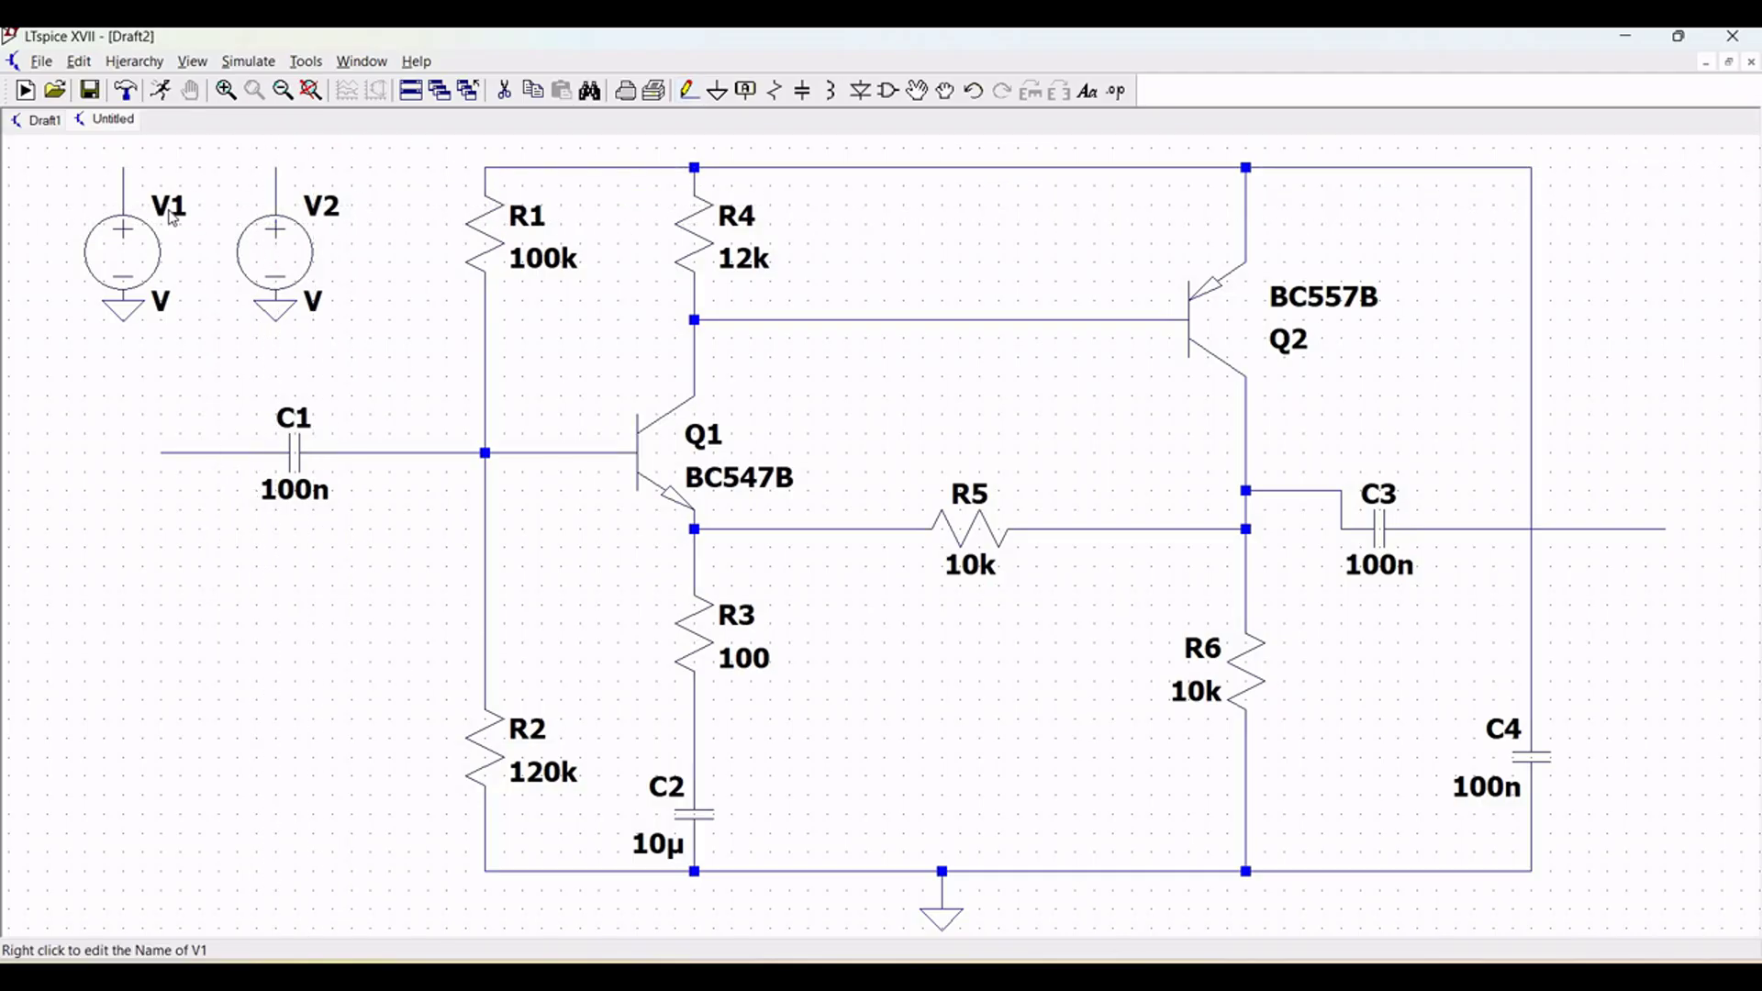
# Rename voltage source V1 as Vin and V2 as Vcc
pyautogui.rightClick(173, 217)
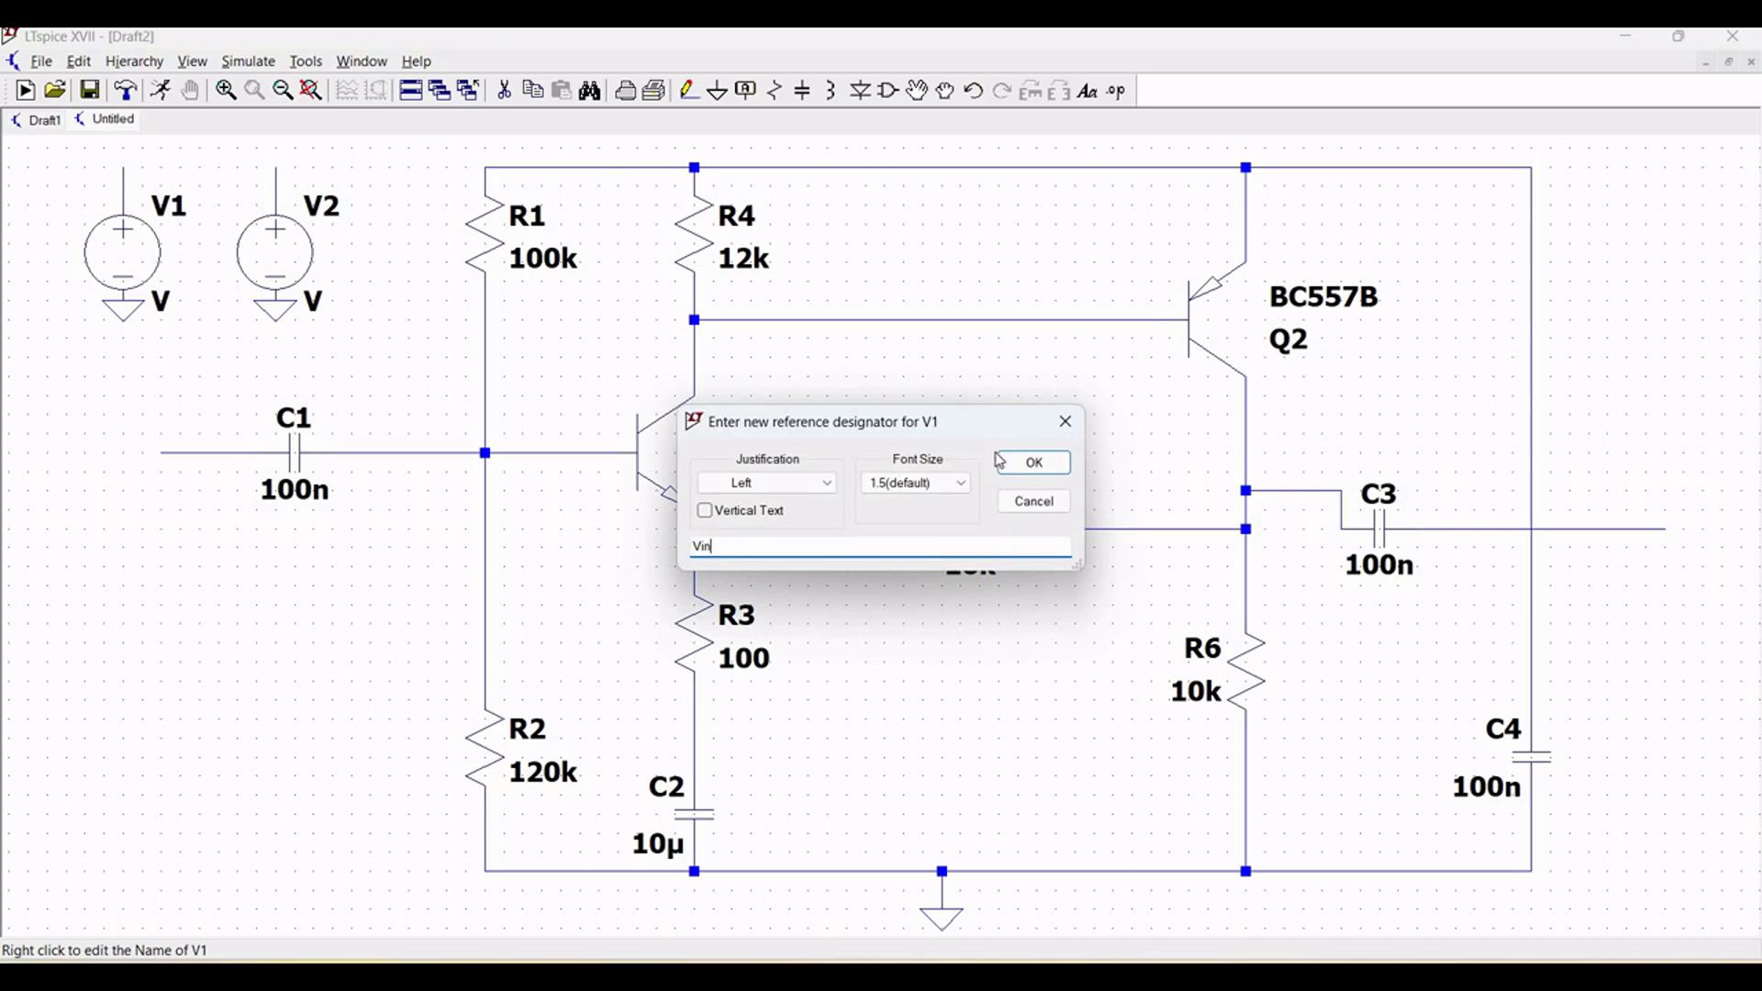
pyautogui.press('Return')
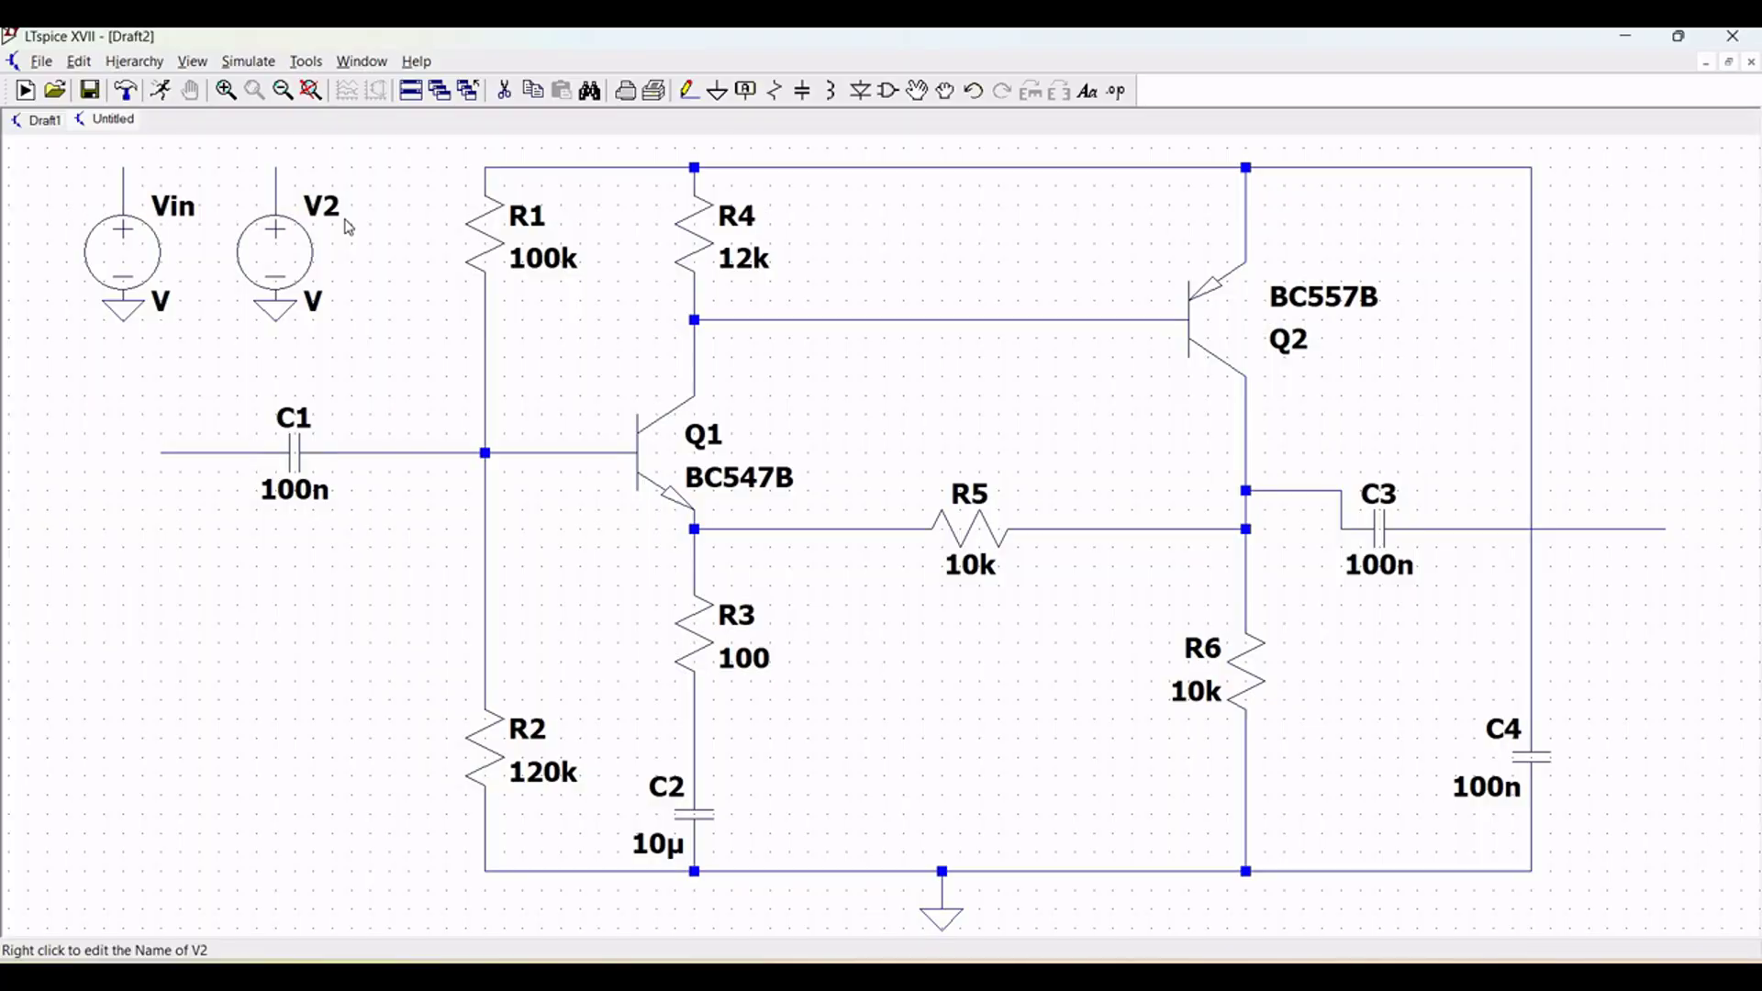
pyautogui.rightClick(316, 207)
pyautogui.write('Vcc')
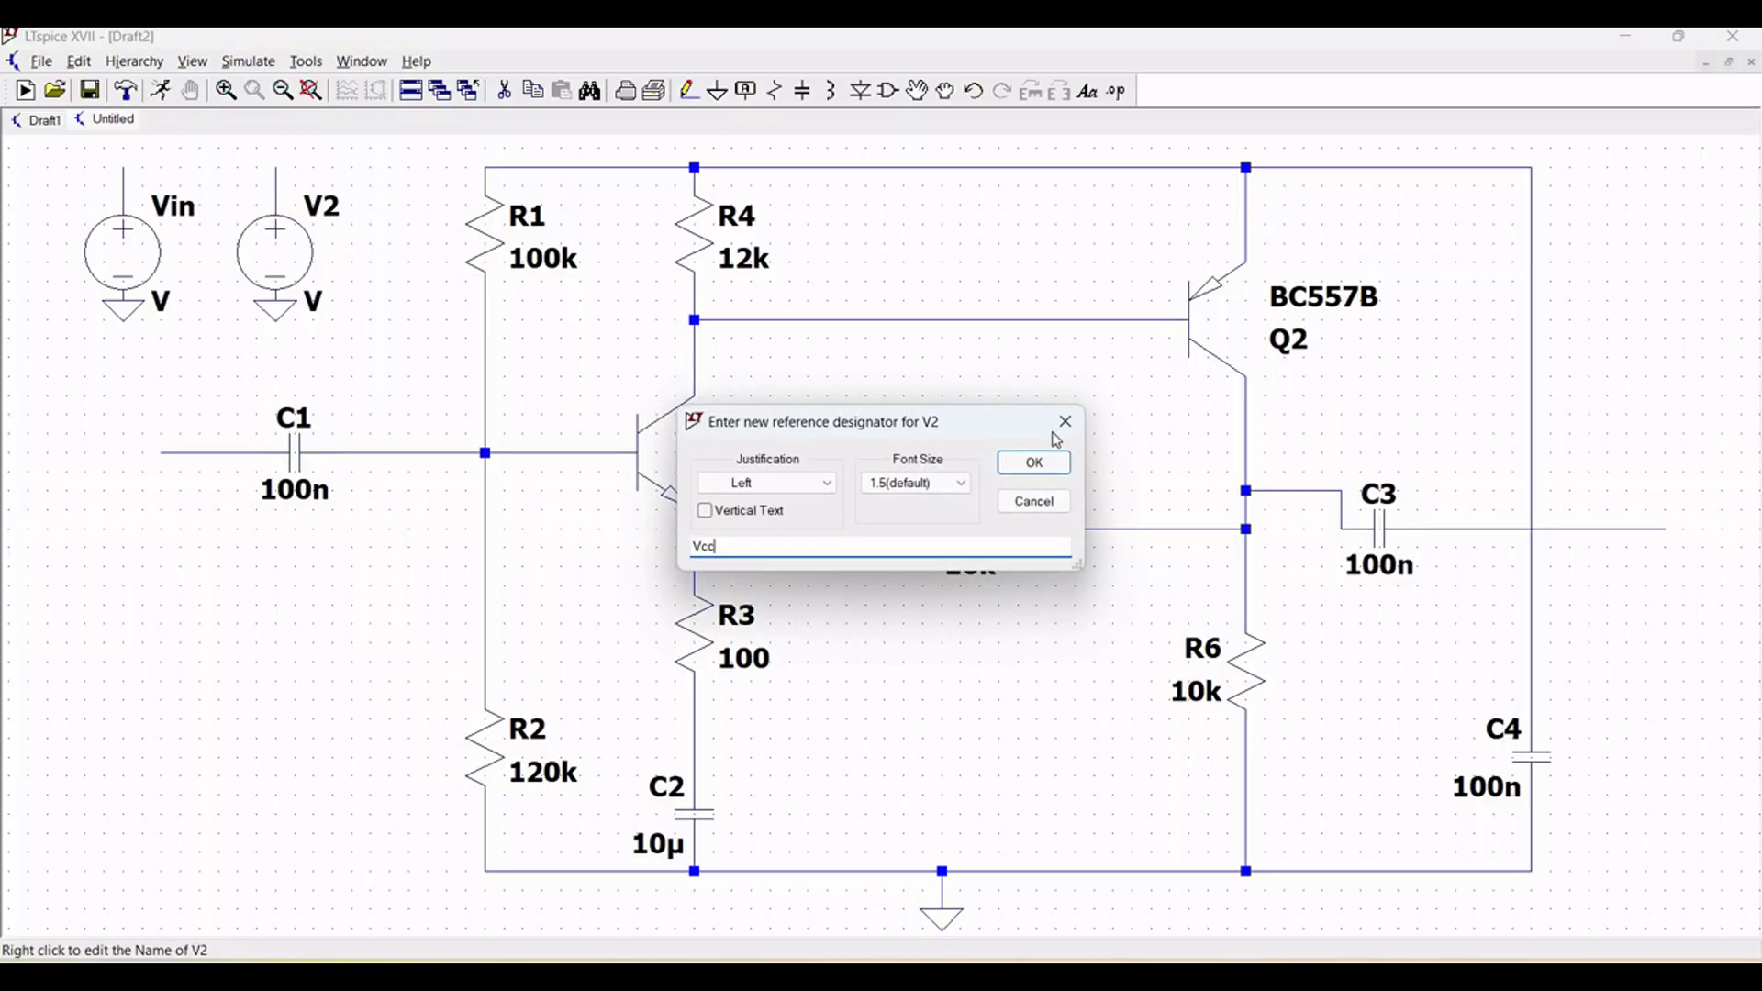
pyautogui.press('Return')
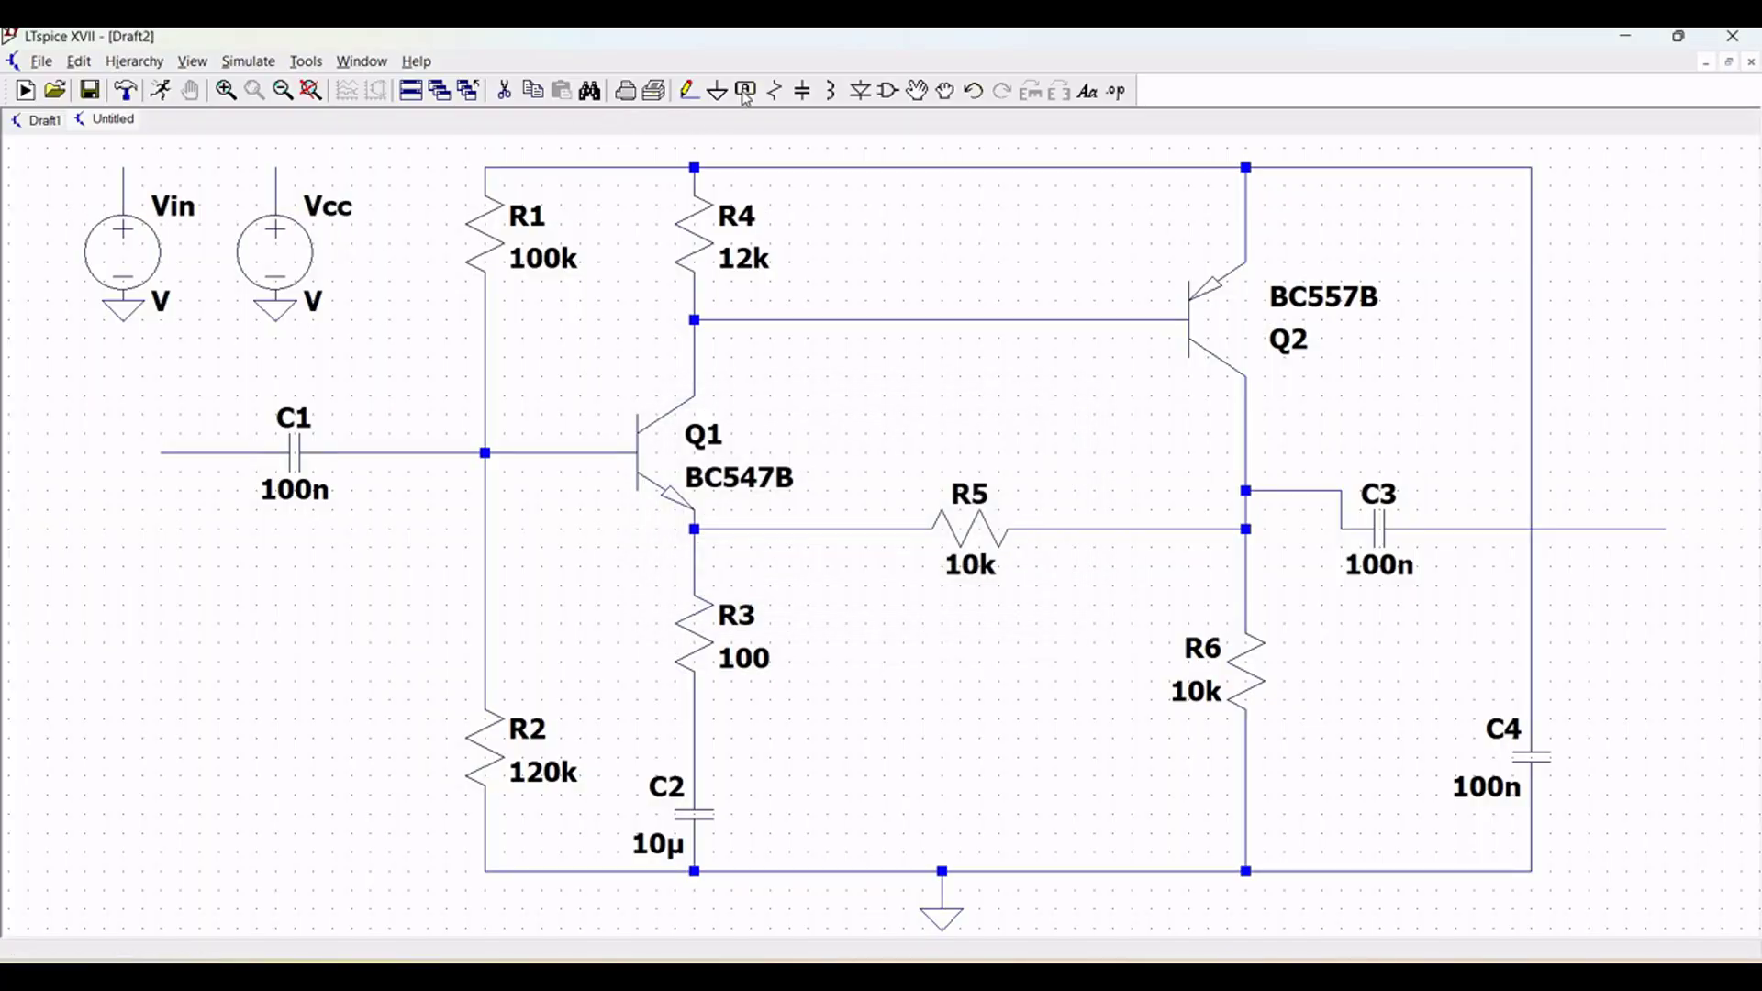
# Add the net label Vin to the wire above the Vin source and to the free end of C1's input wire
pyautogui.click(747, 93)
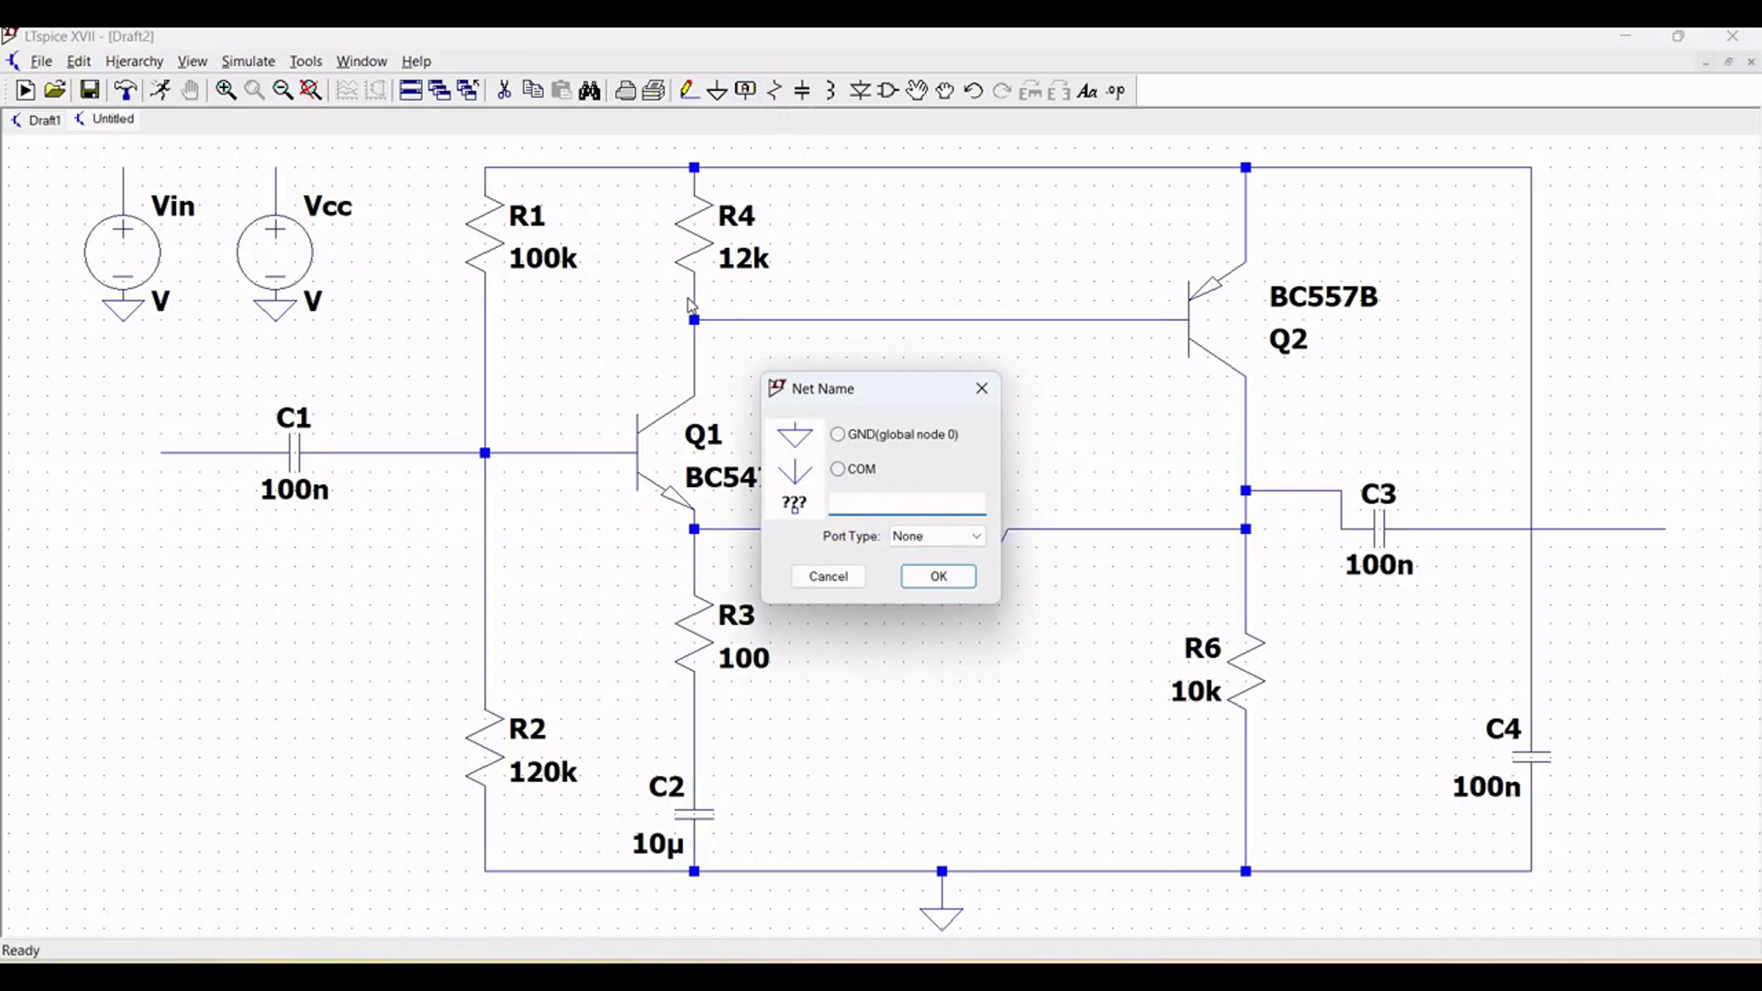
pyautogui.write('Vin')
pyautogui.click(938, 576)
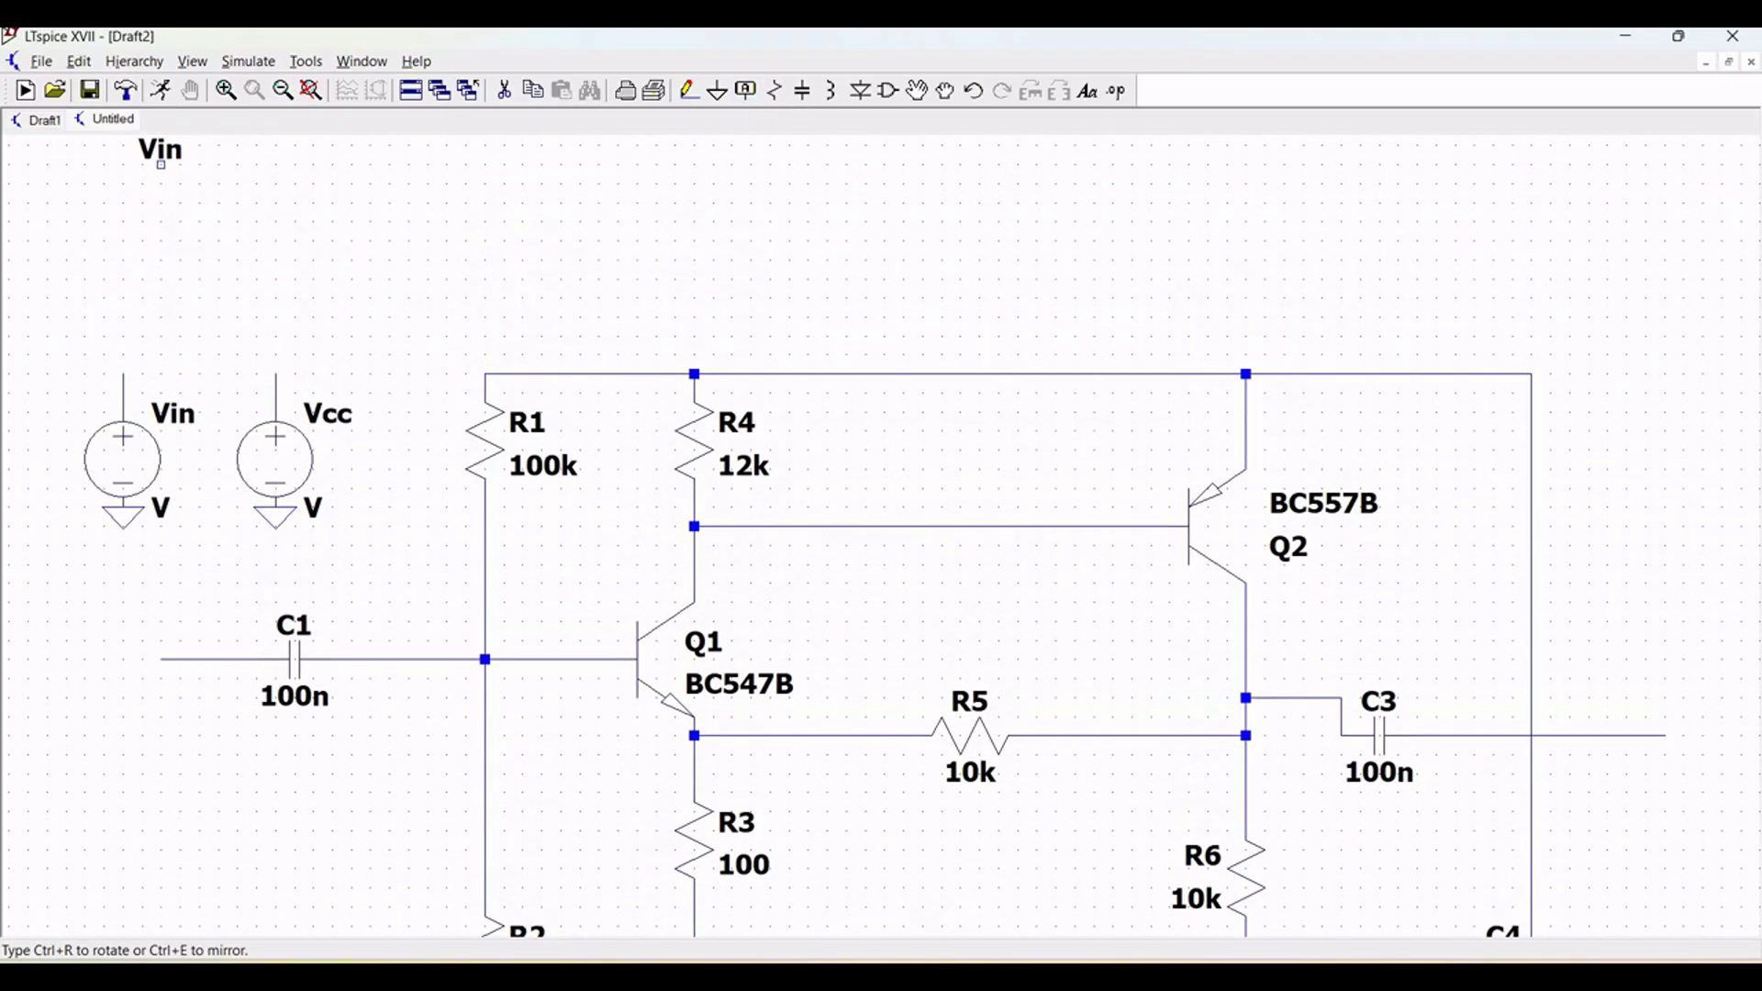
pyautogui.click(124, 374)
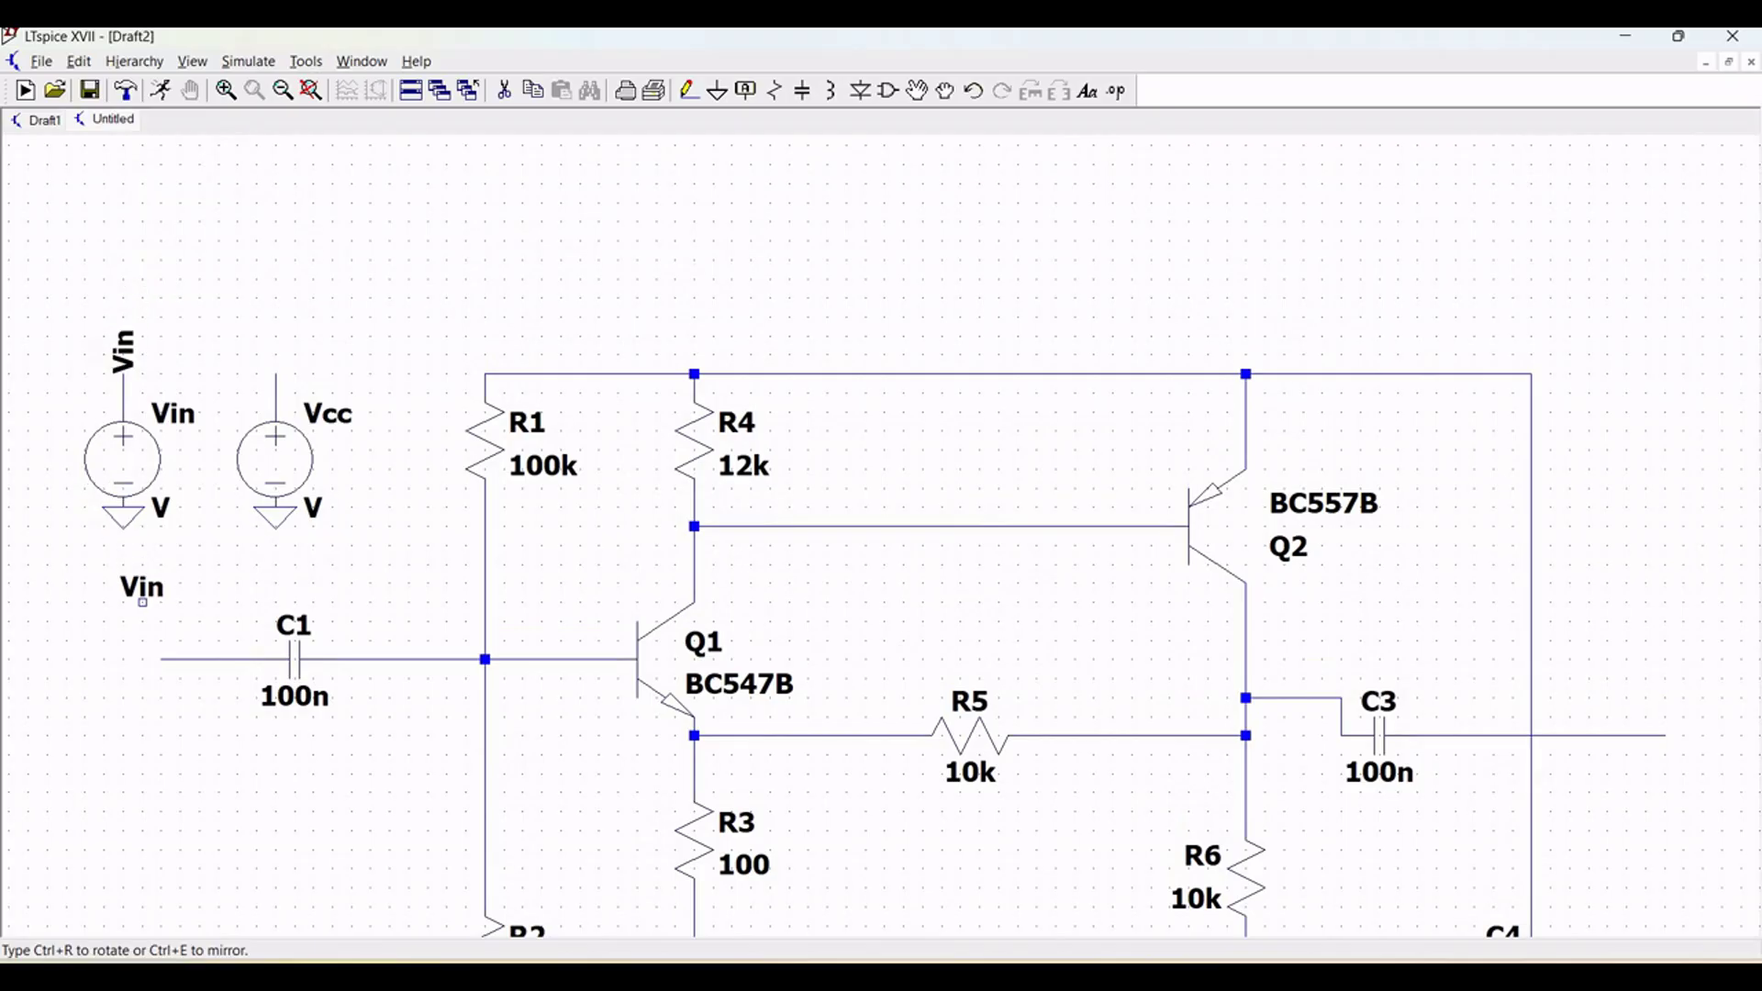
pyautogui.click(161, 659)
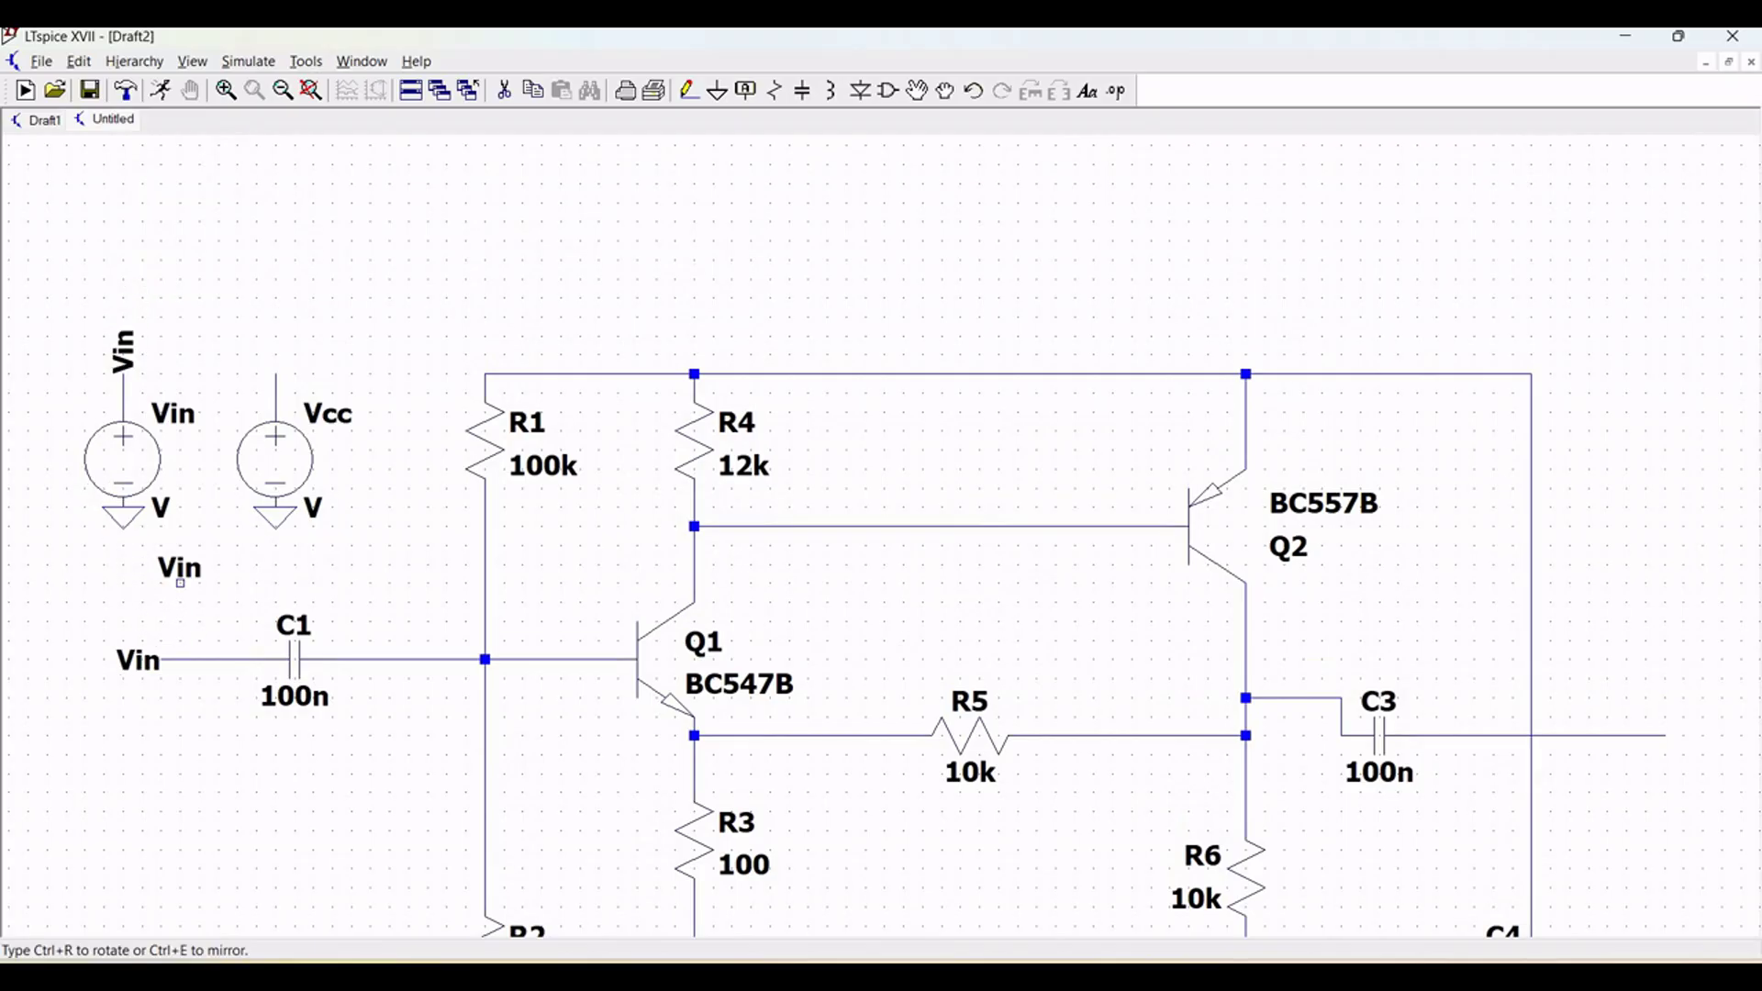
pyautogui.press('Escape')
pyautogui.moveTo(583, 230); pyautogui.dragTo(552, 88)
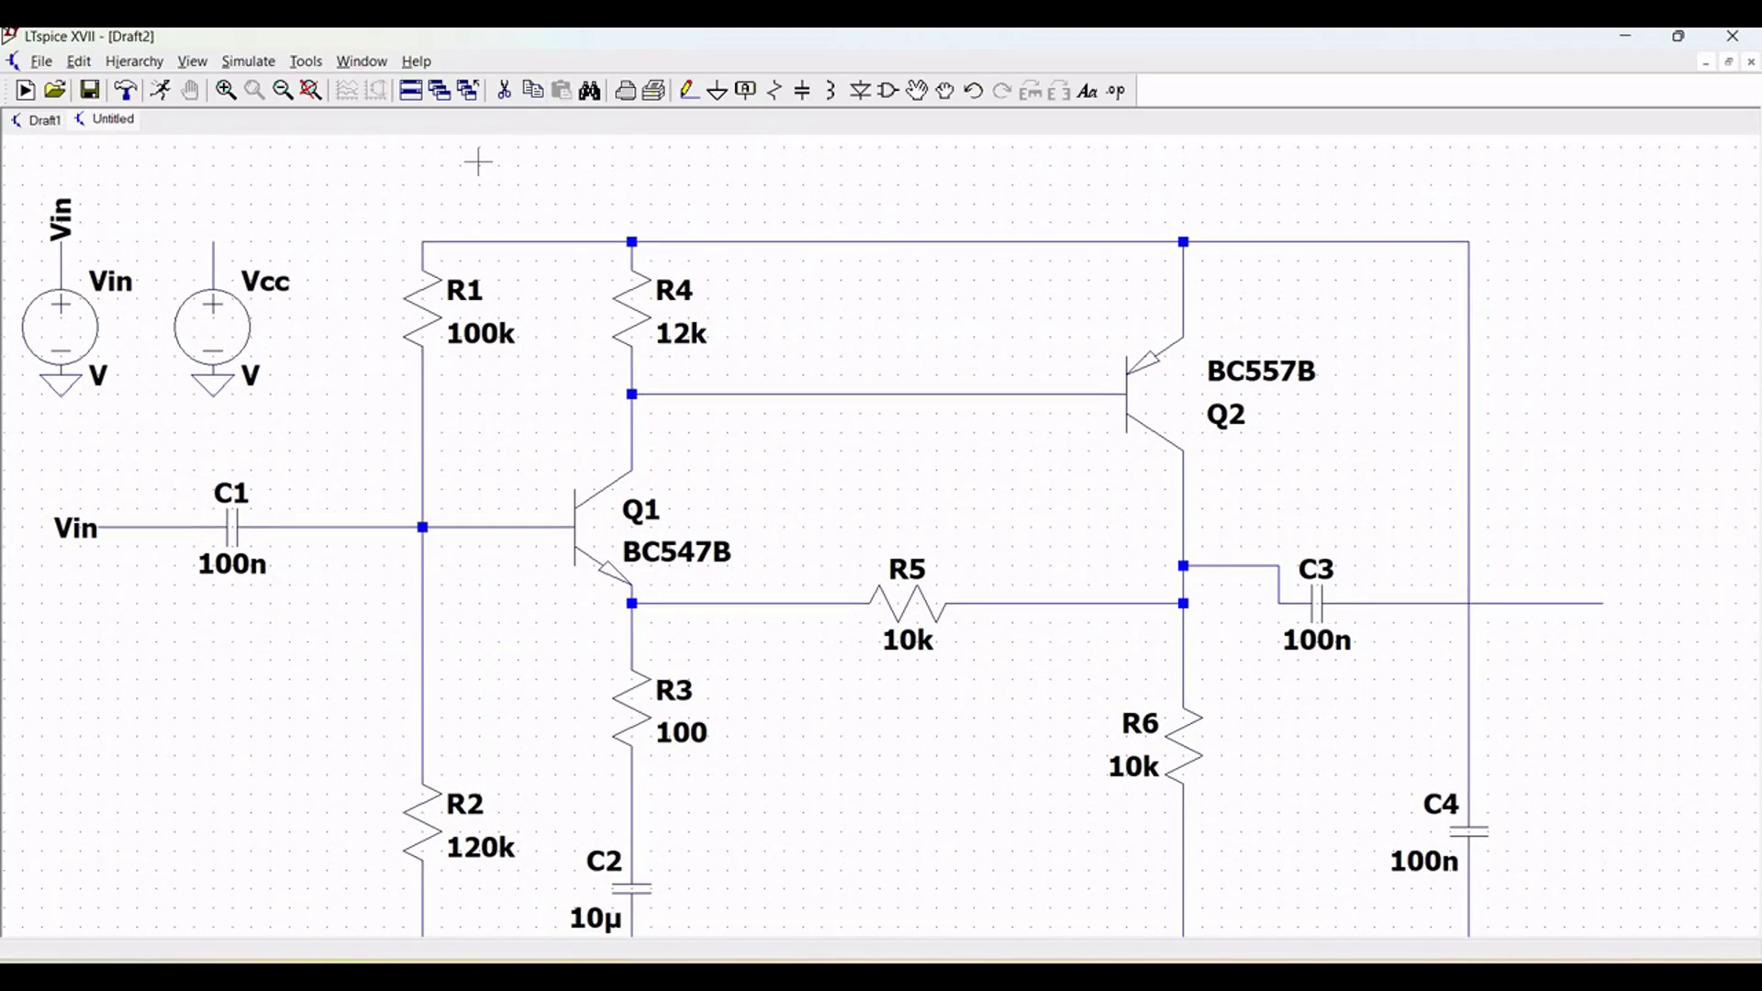
pyautogui.moveTo(475, 157); pyautogui.dragTo(474, 122)
pyautogui.moveTo(461, 185); pyautogui.dragTo(466, 164)
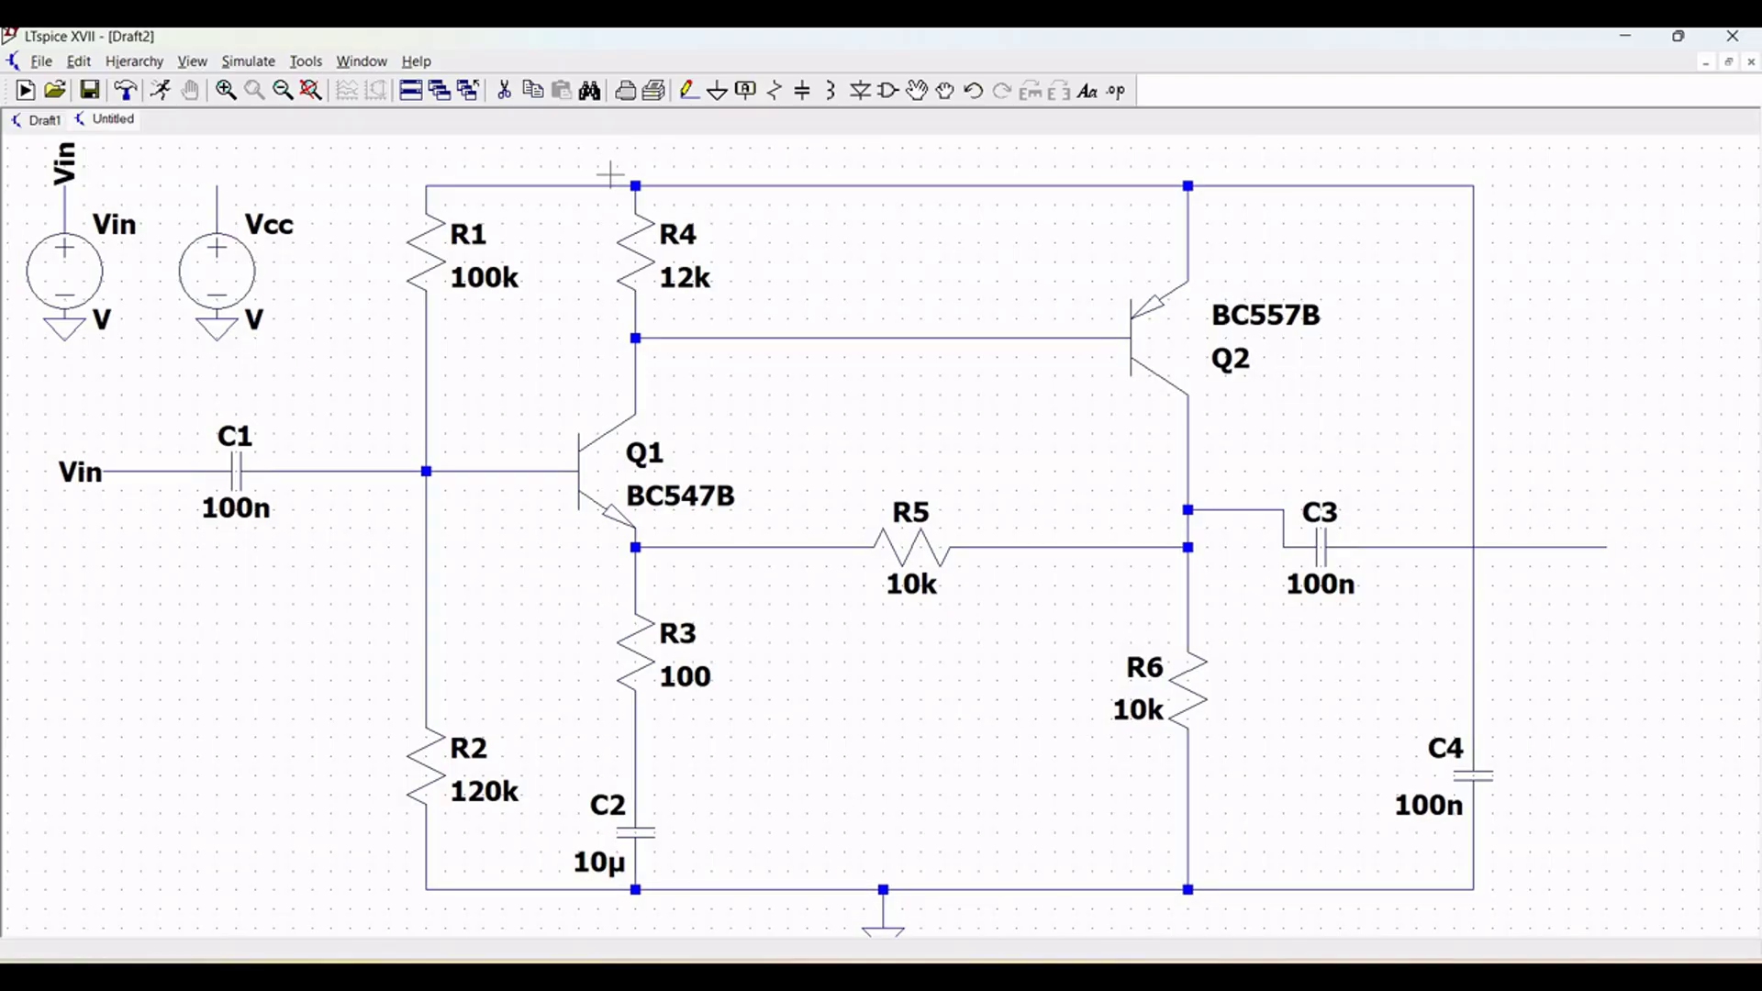
pyautogui.scroll(-1, 352, 232)
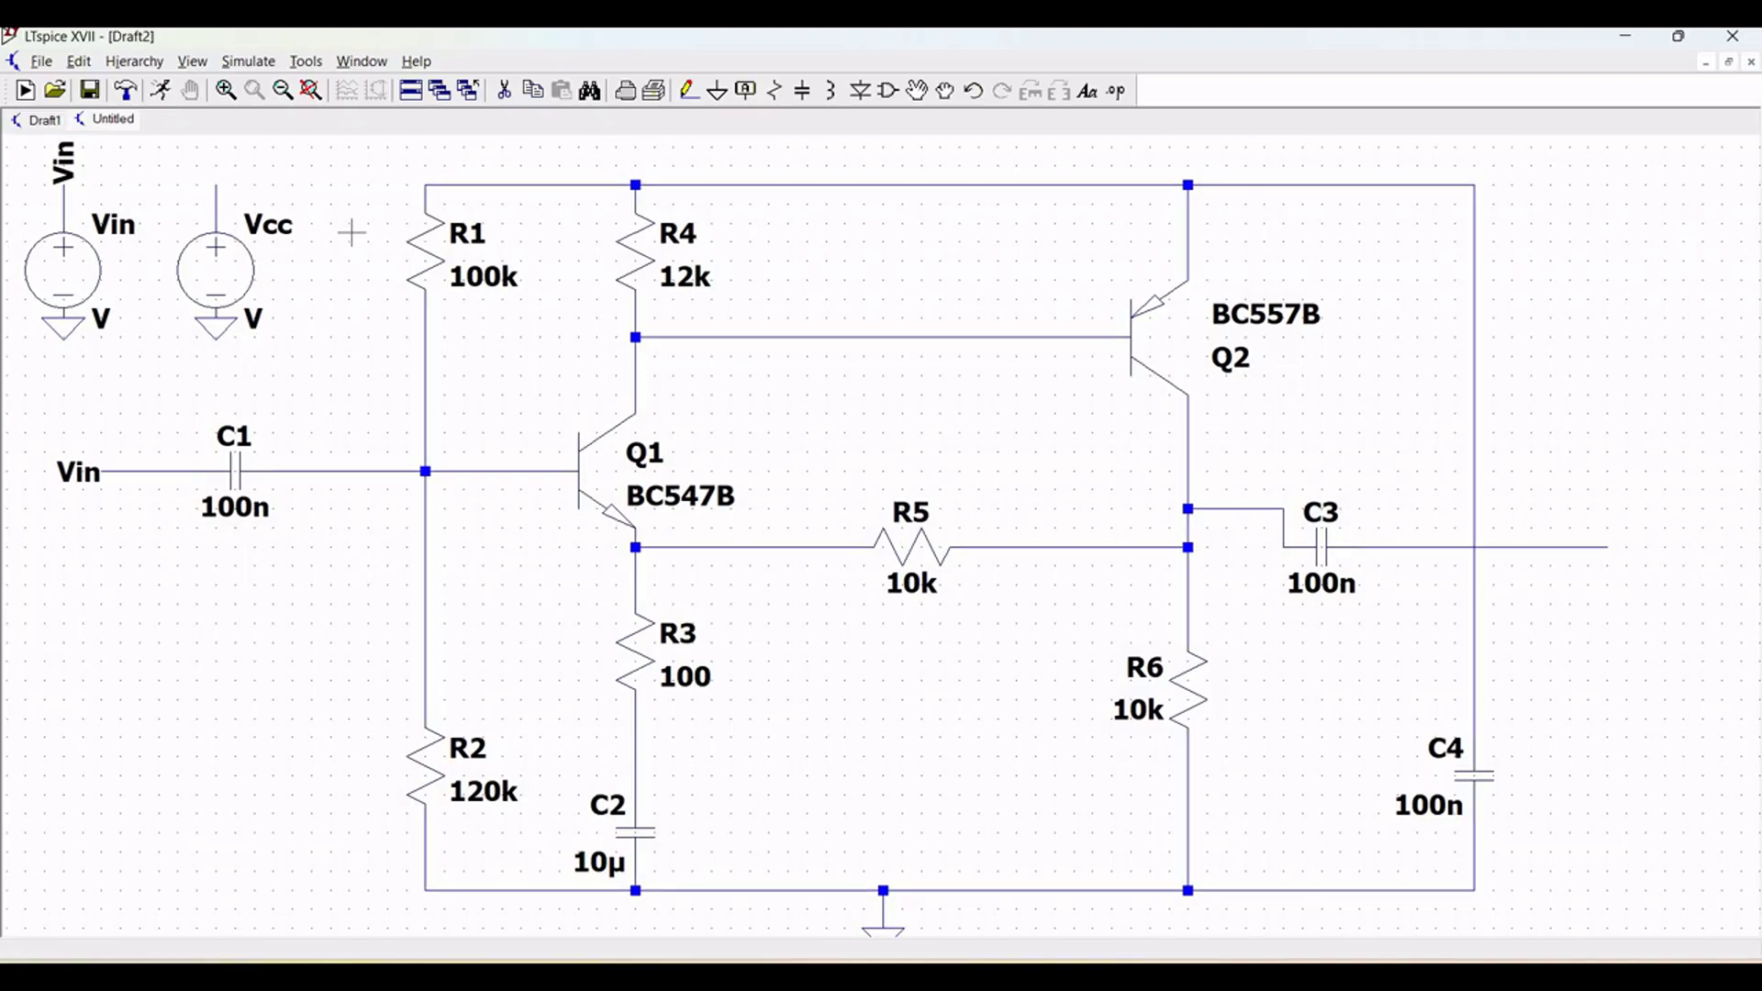
pyautogui.scroll(-1, 356, 239)
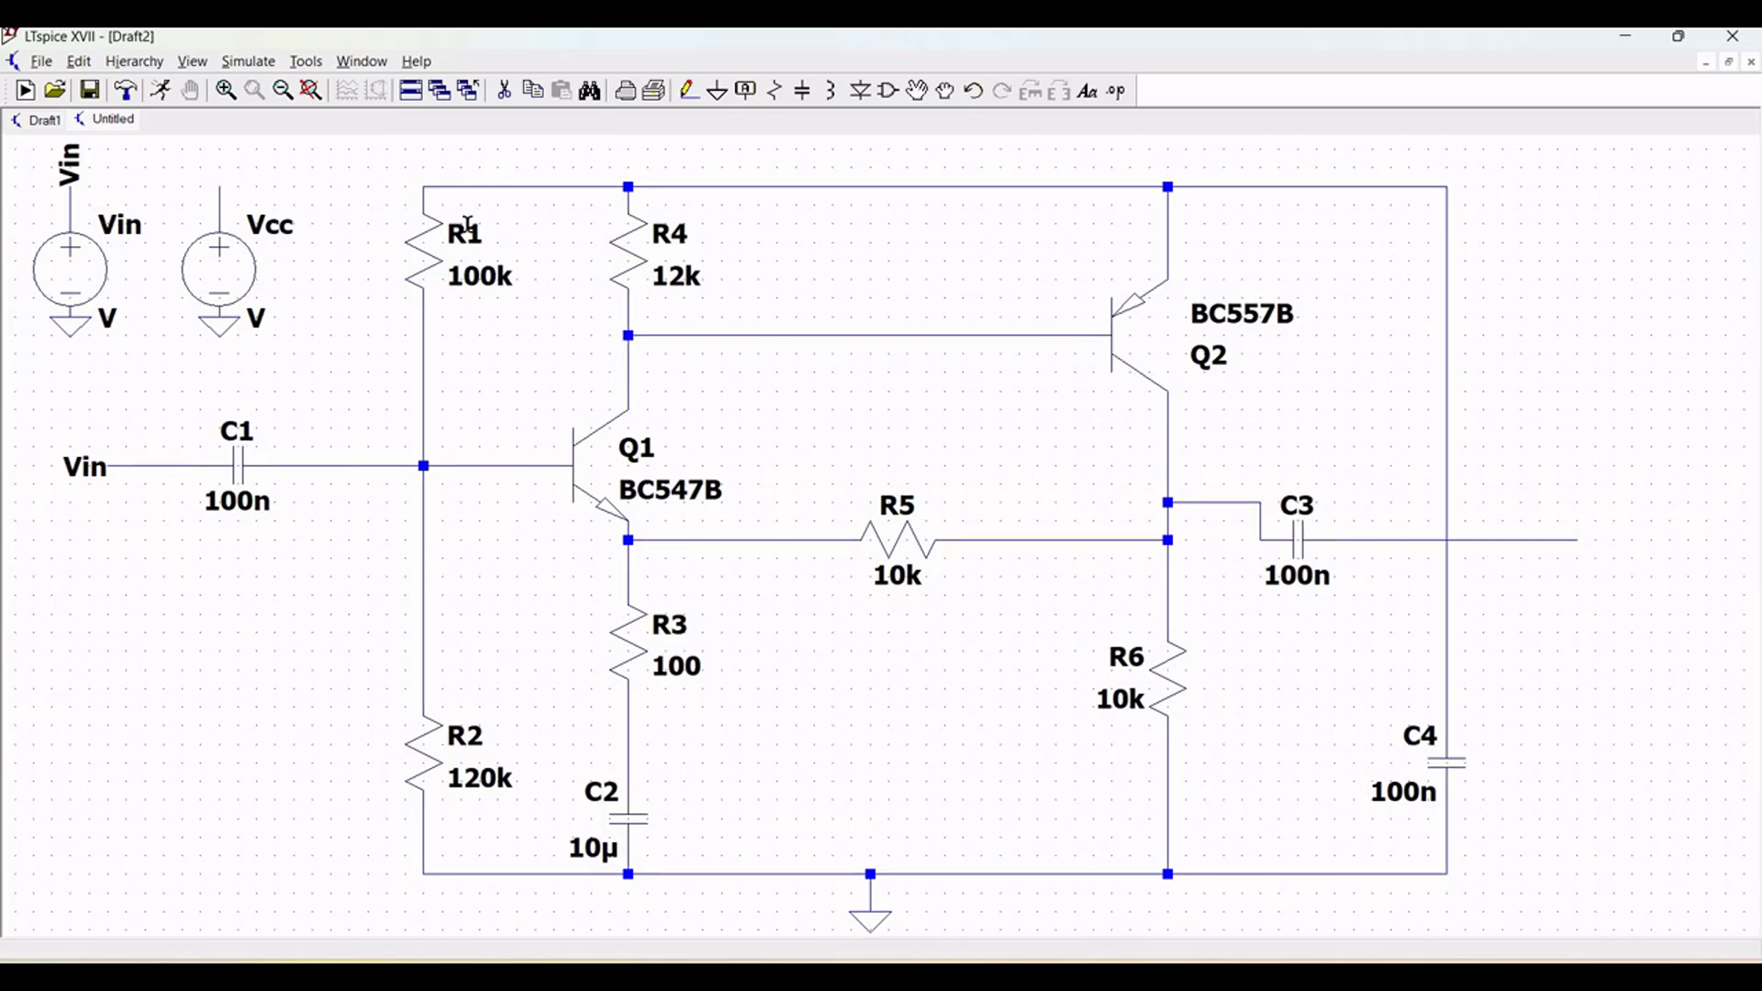
# Add the net label Vcc to the wire above the Vcc source and to the amplifier's upper supply rail
pyautogui.scroll(-1, 356, 240)
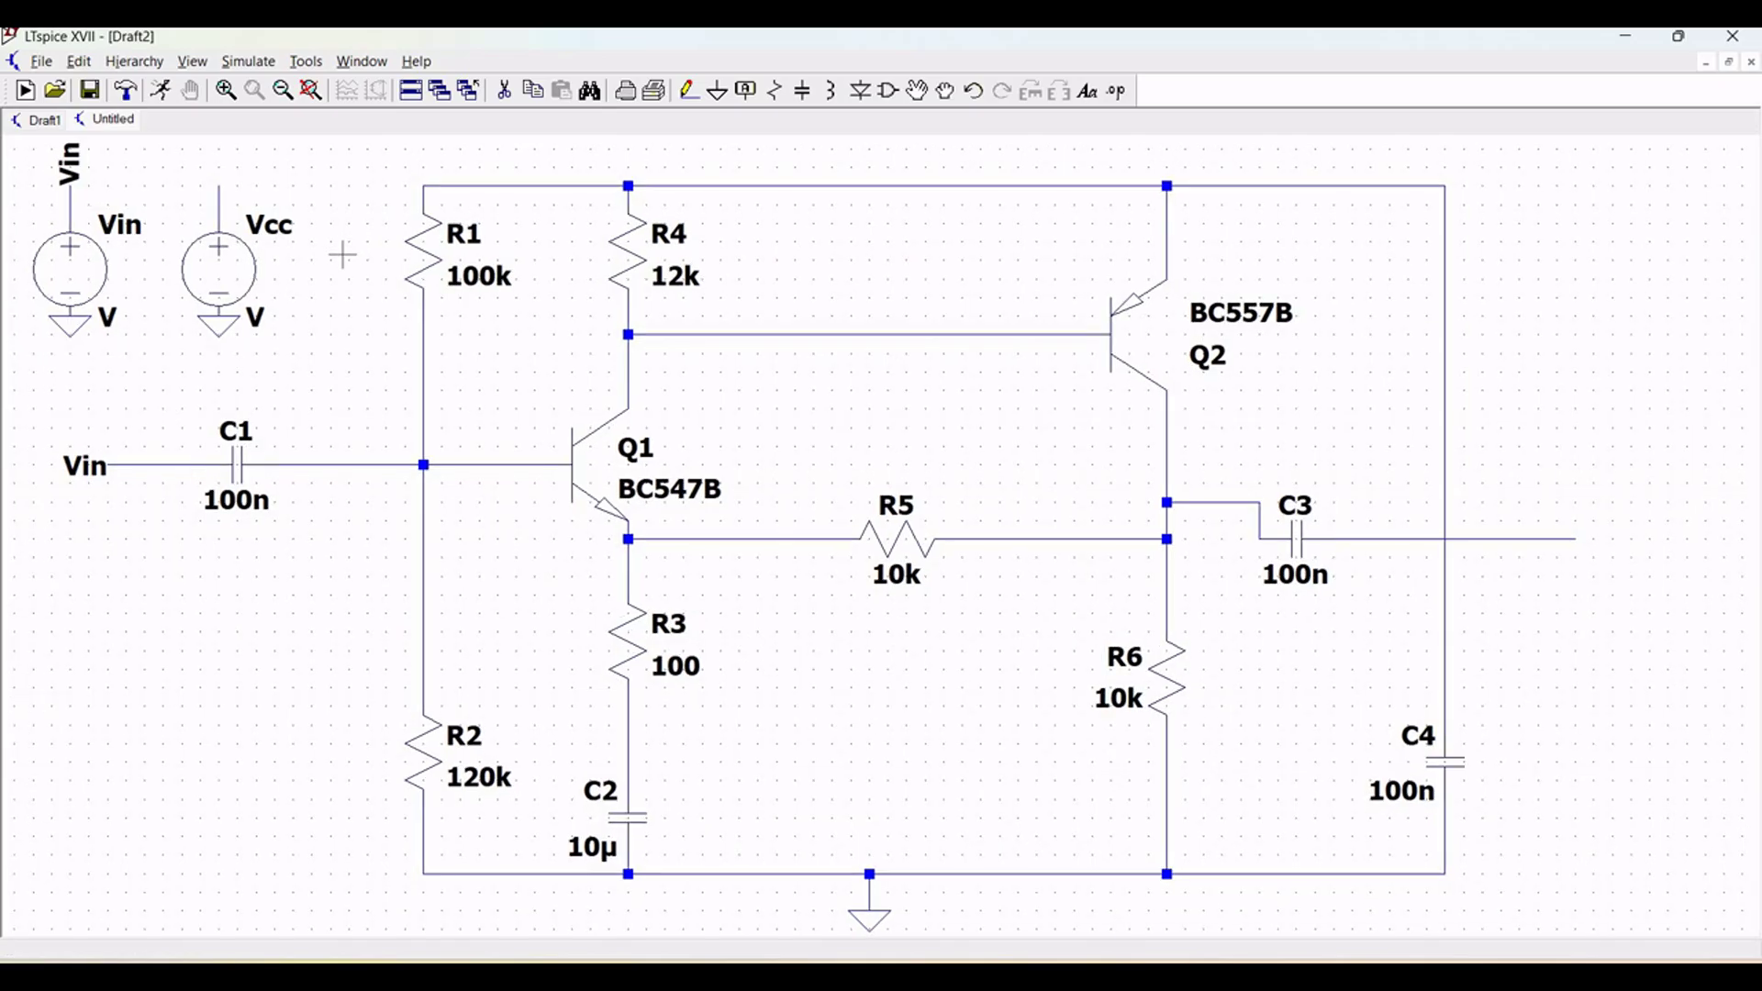
pyautogui.click(744, 94)
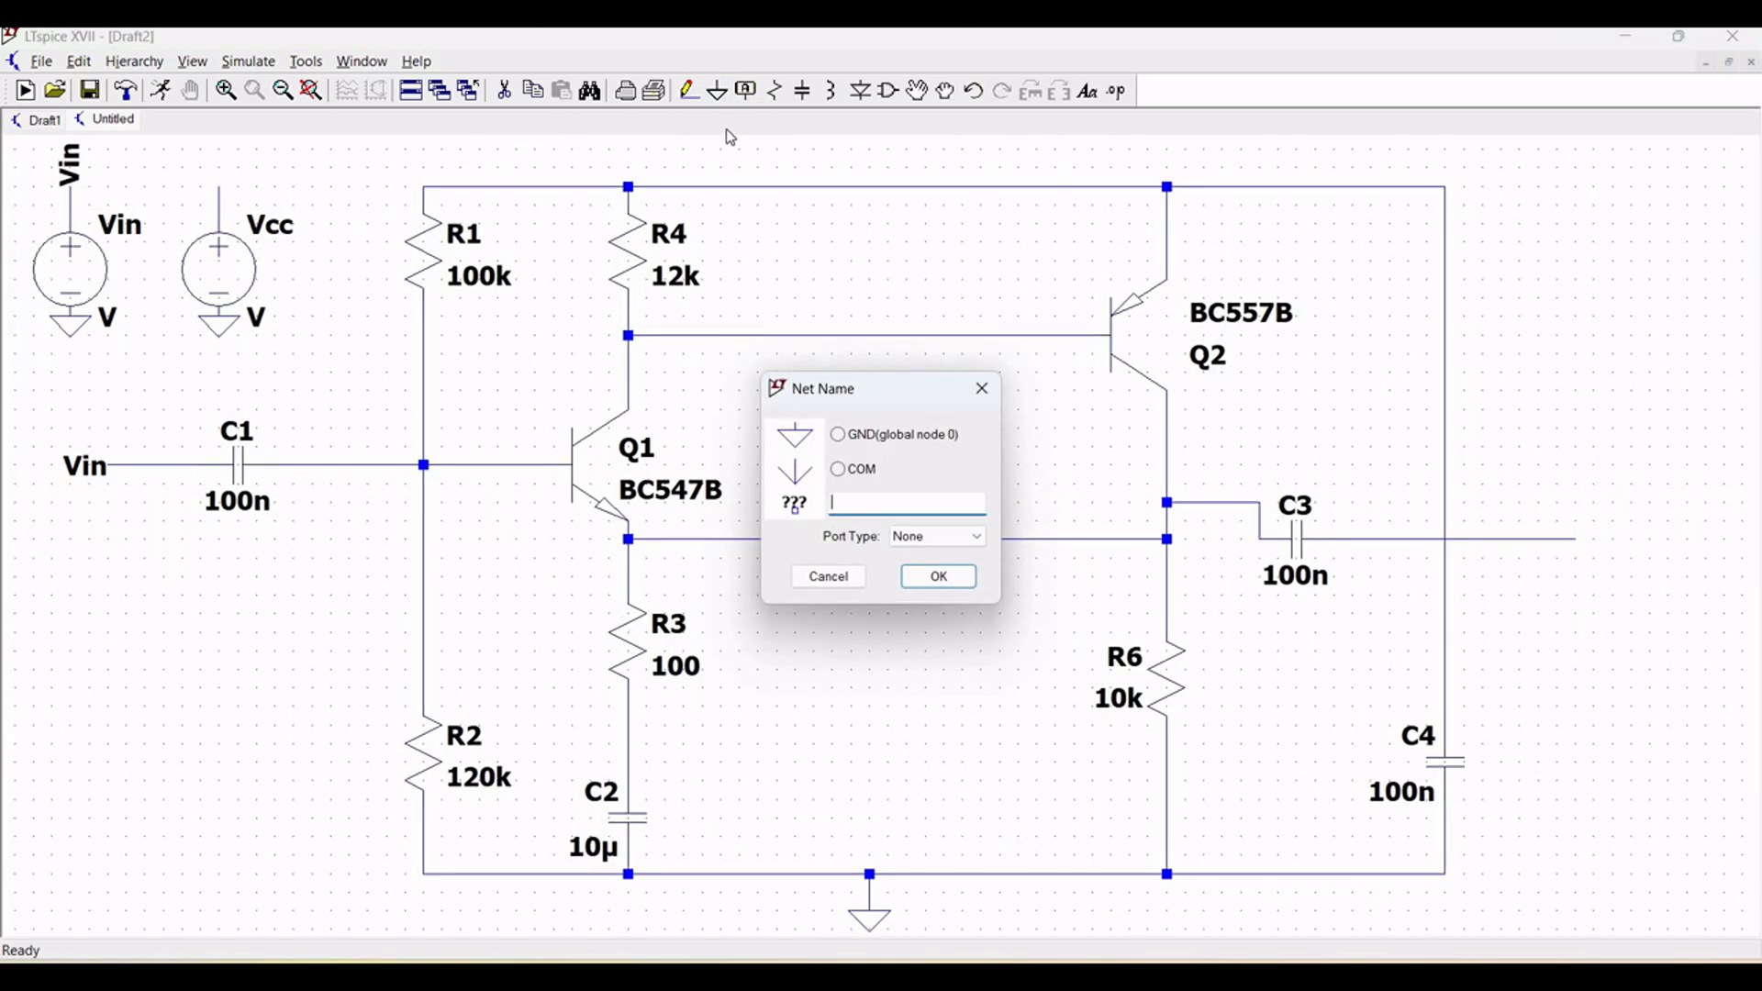
pyautogui.write('VCC')
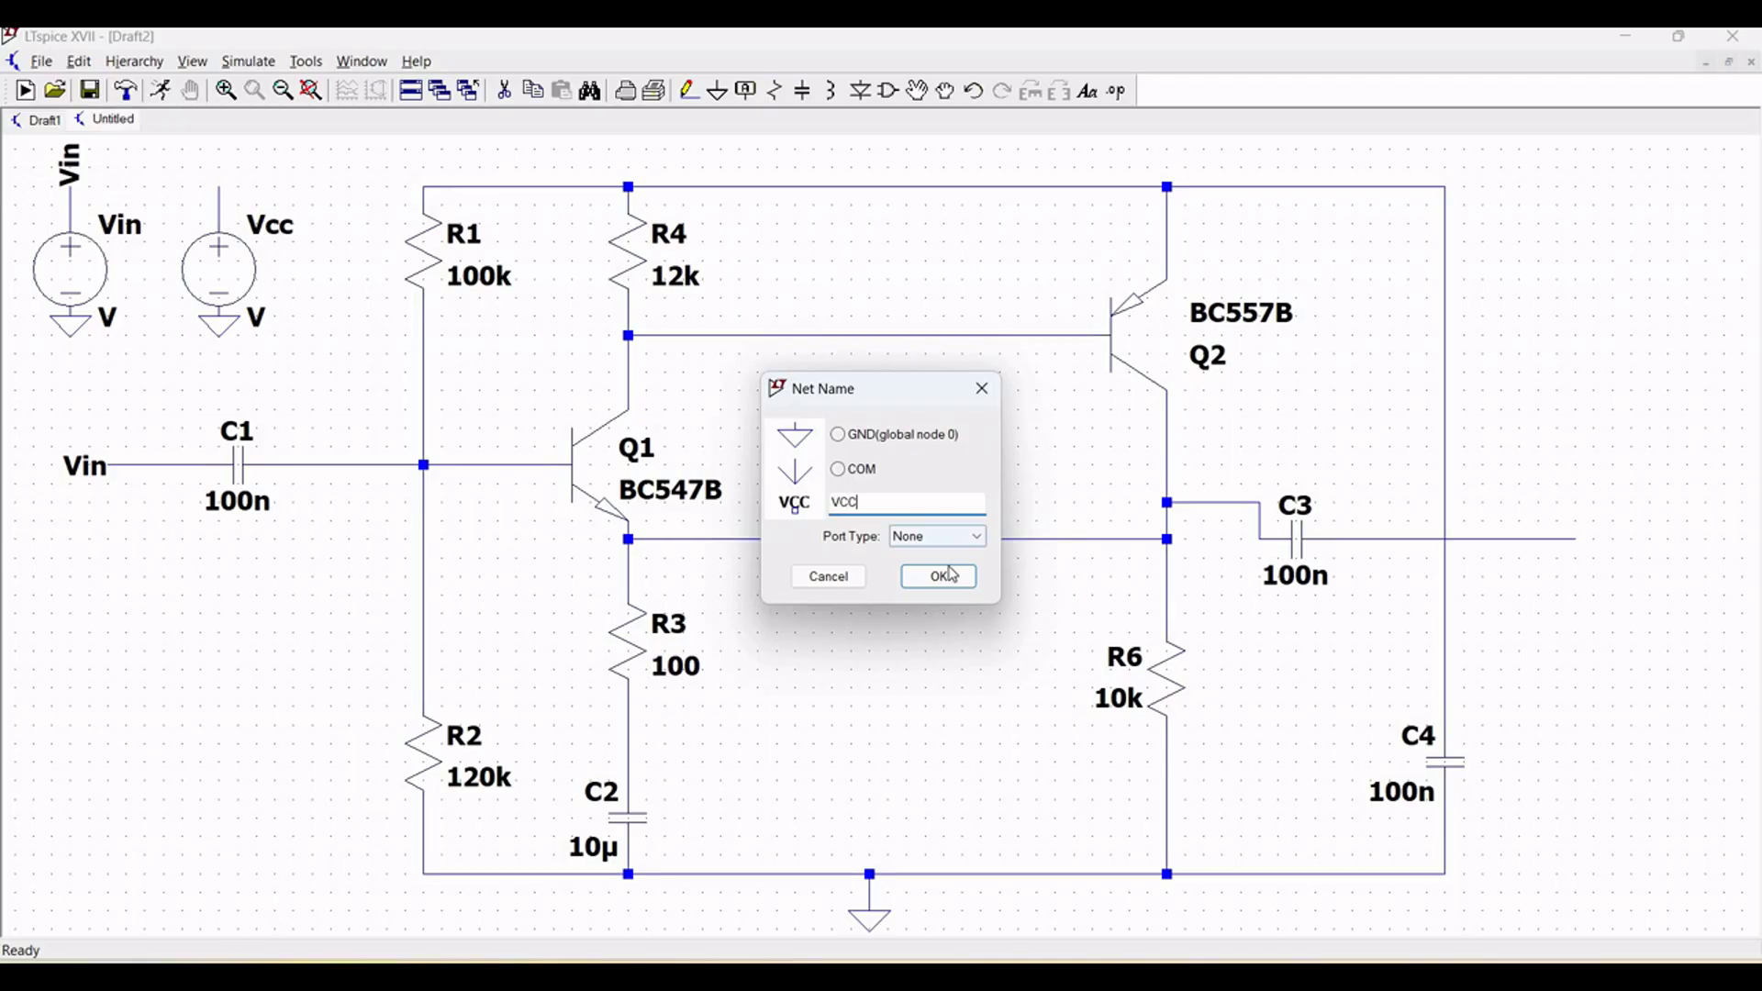
pyautogui.press('BackSpace')
pyautogui.press('BackSpace')
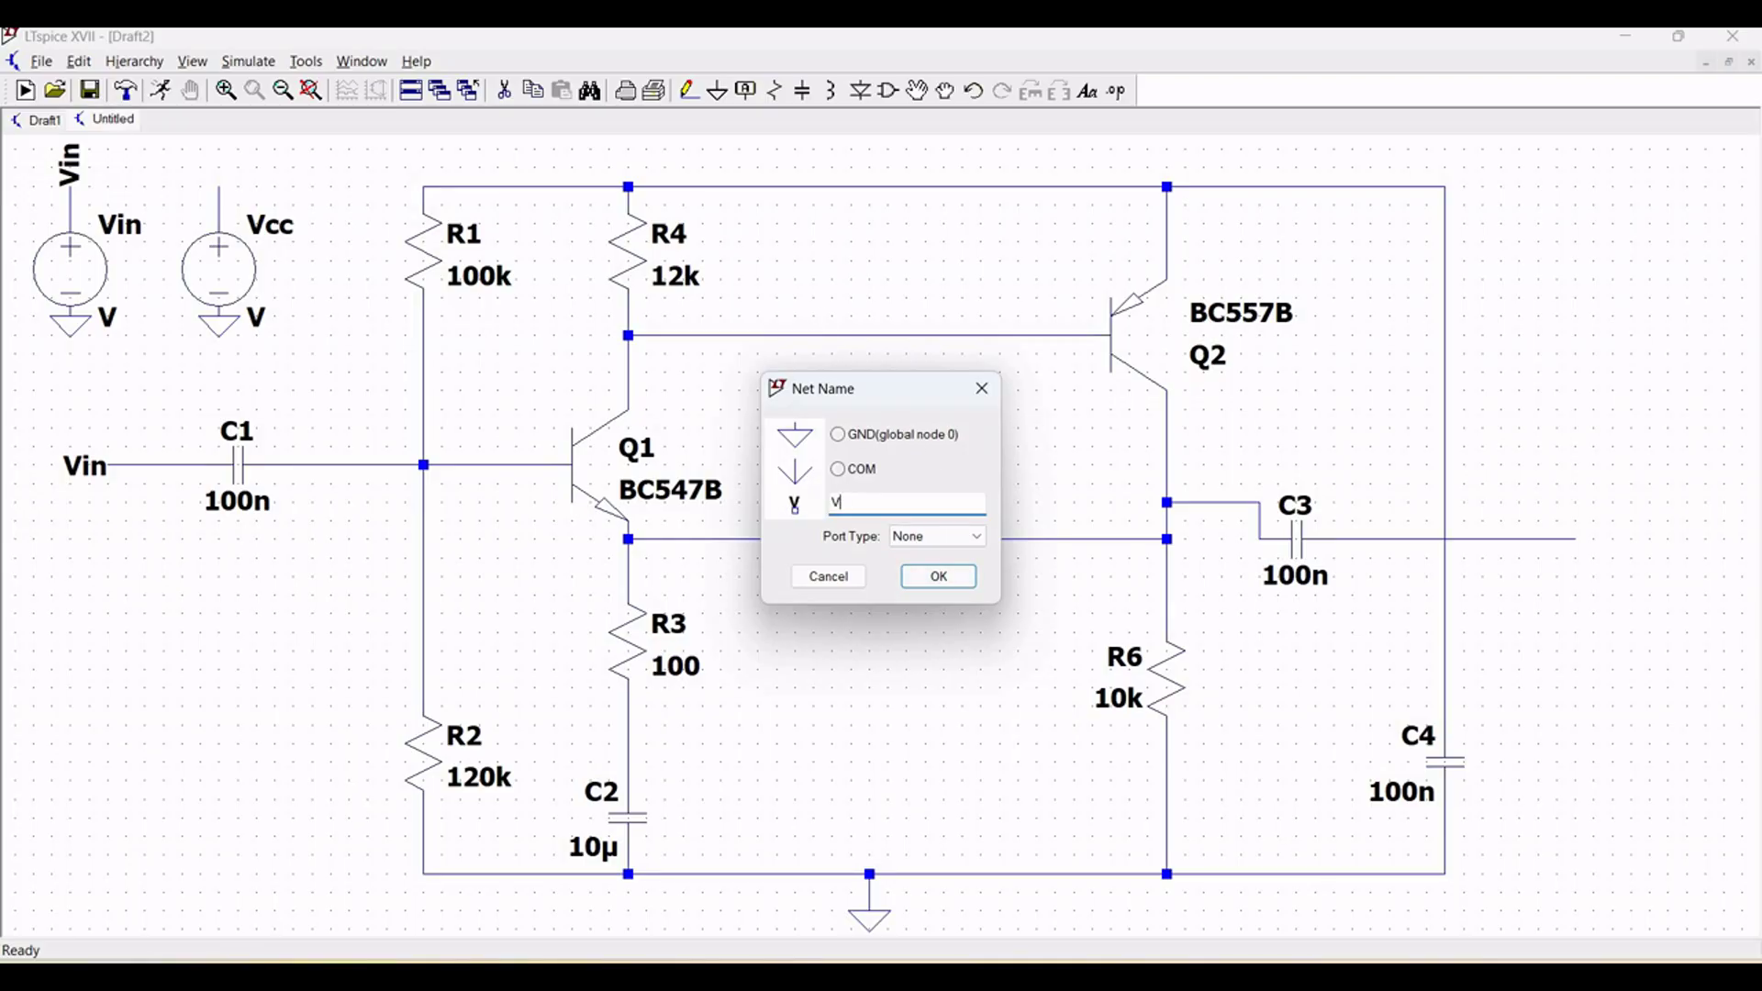
pyautogui.write('cc')
pyautogui.click(939, 577)
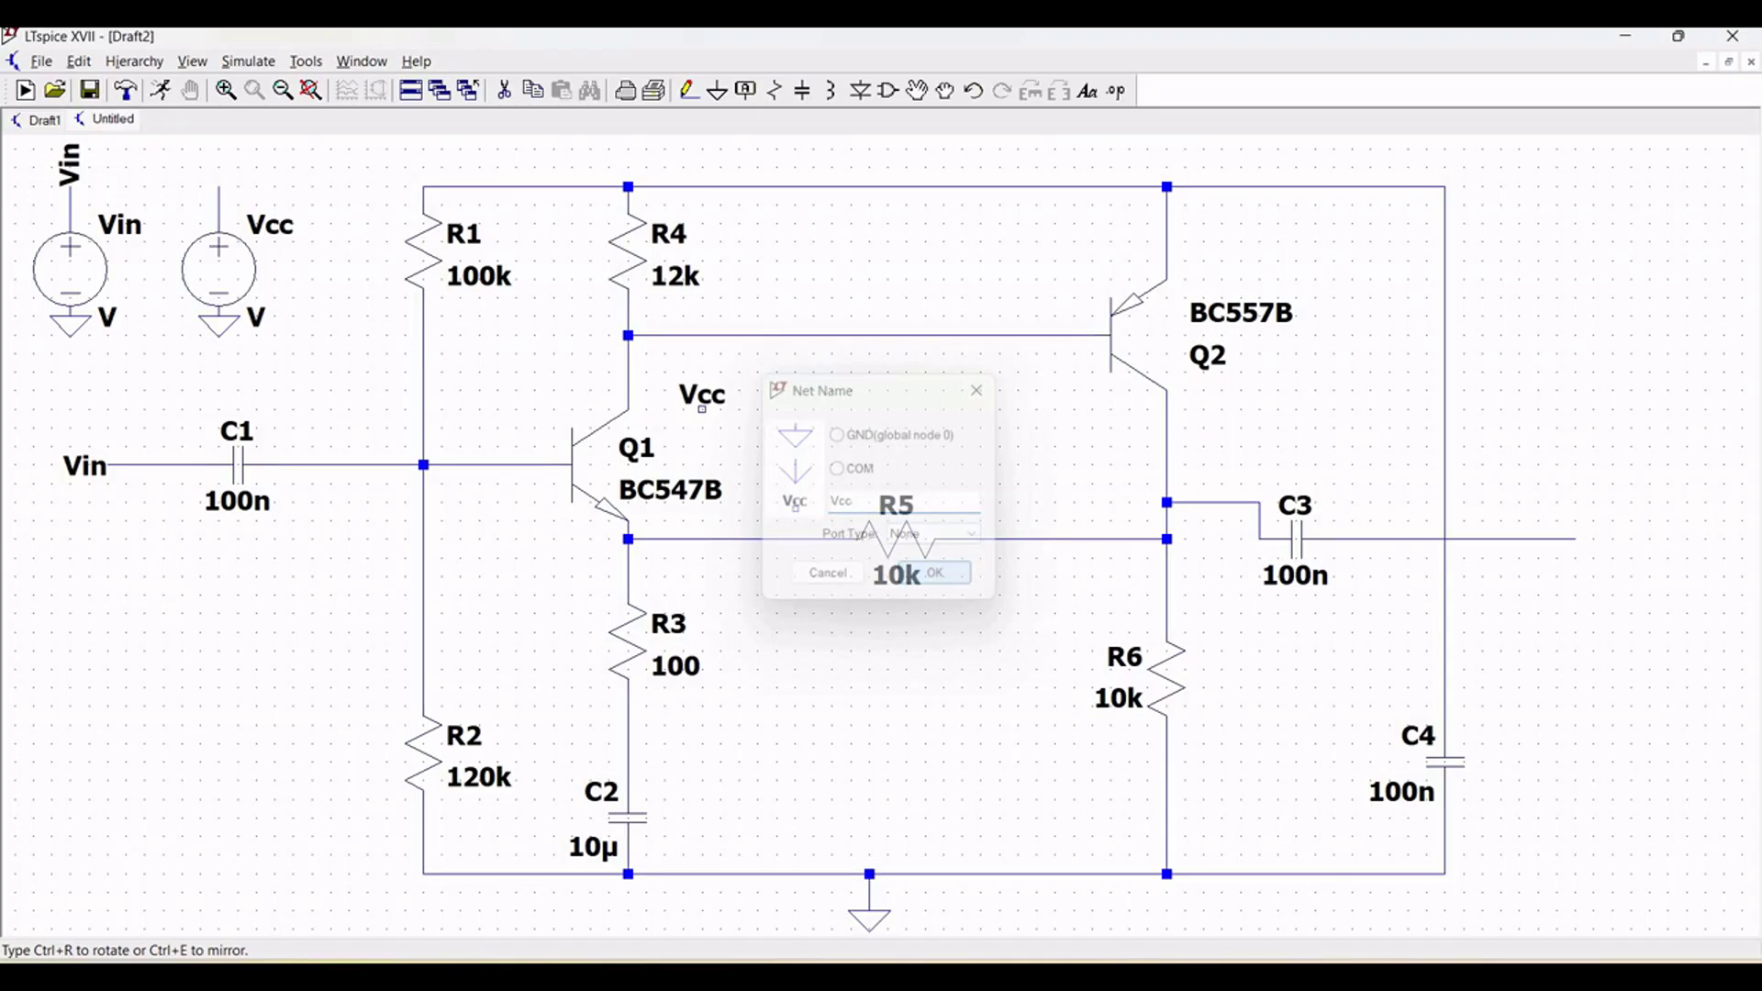
pyautogui.scroll(2, 220, 259)
pyautogui.click(219, 388)
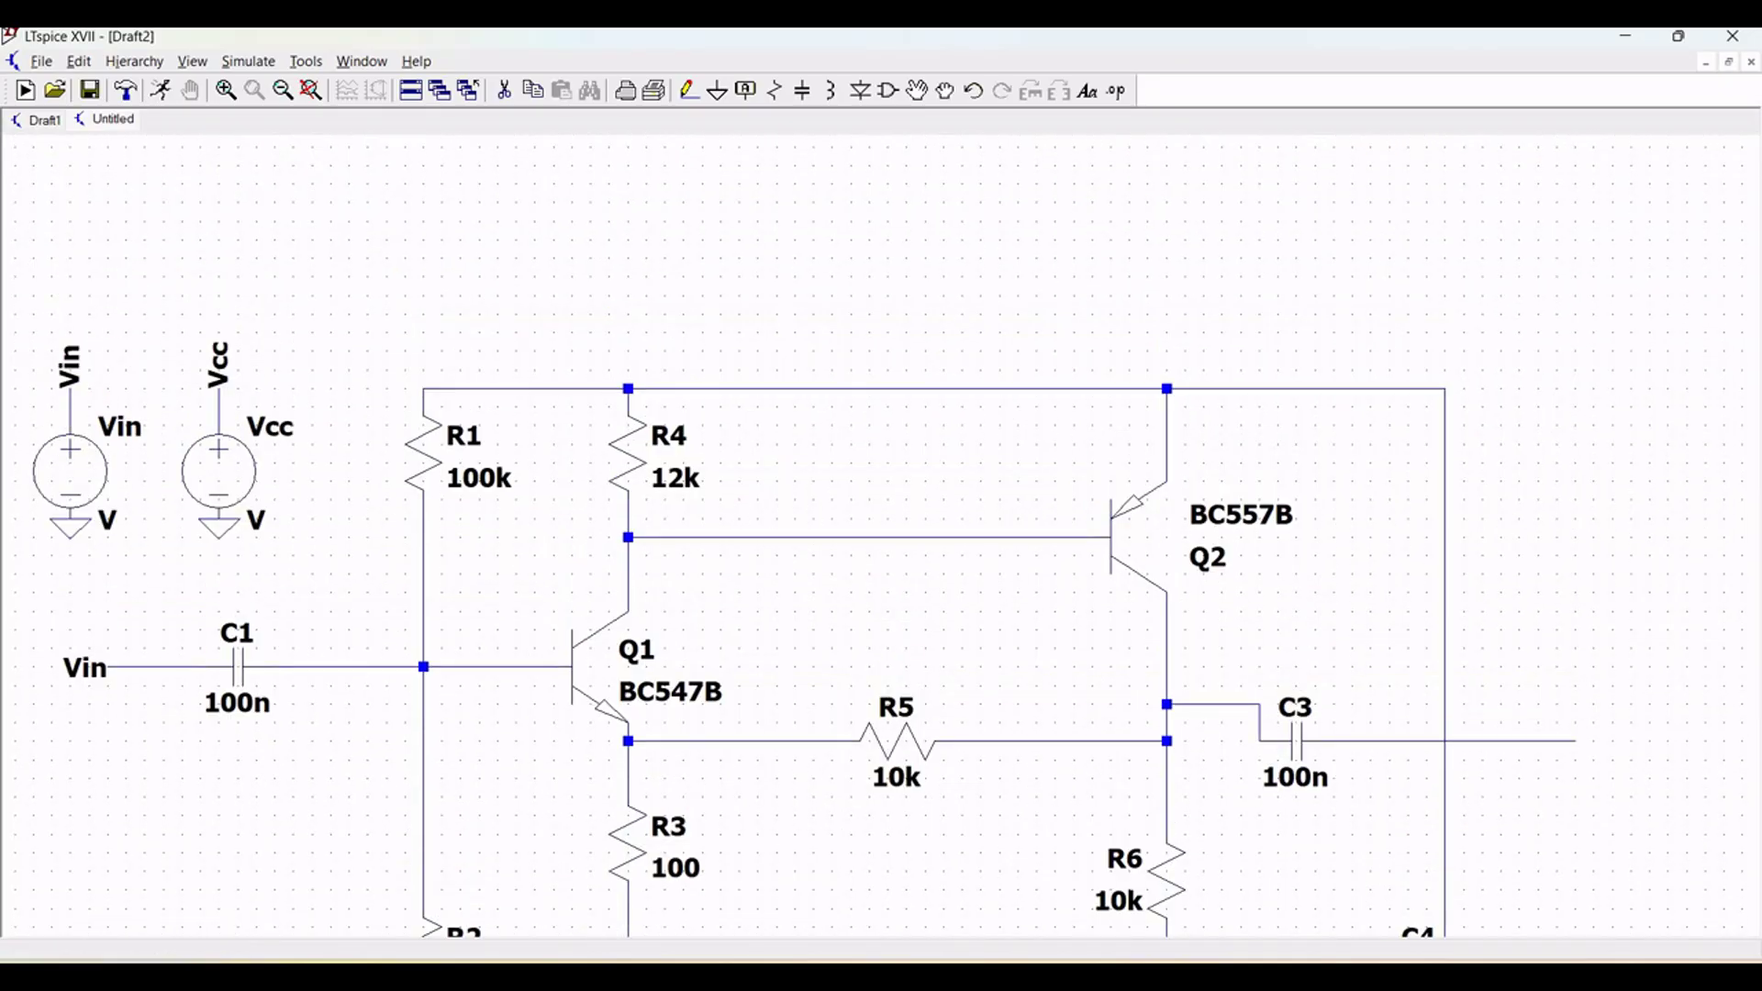
pyautogui.click(888, 388)
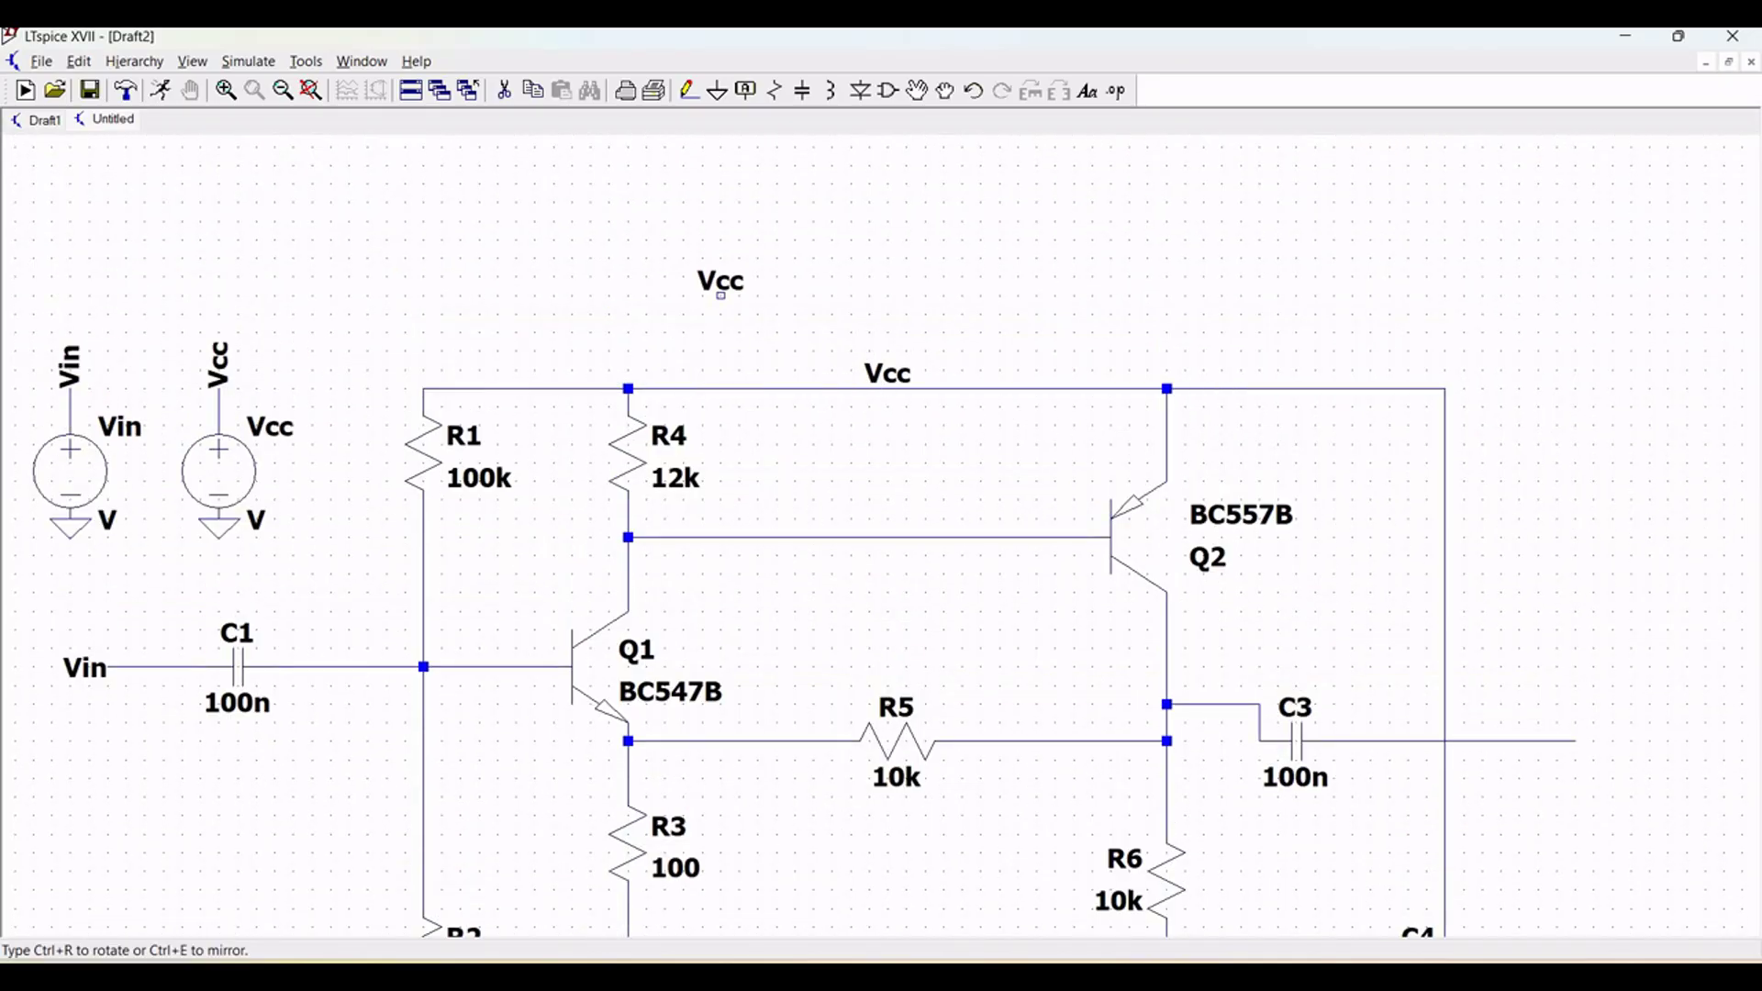
pyautogui.press('Escape')
# Add the net label Vout to the free end of C3's output wire
pyautogui.scroll(-3, 638, 201)
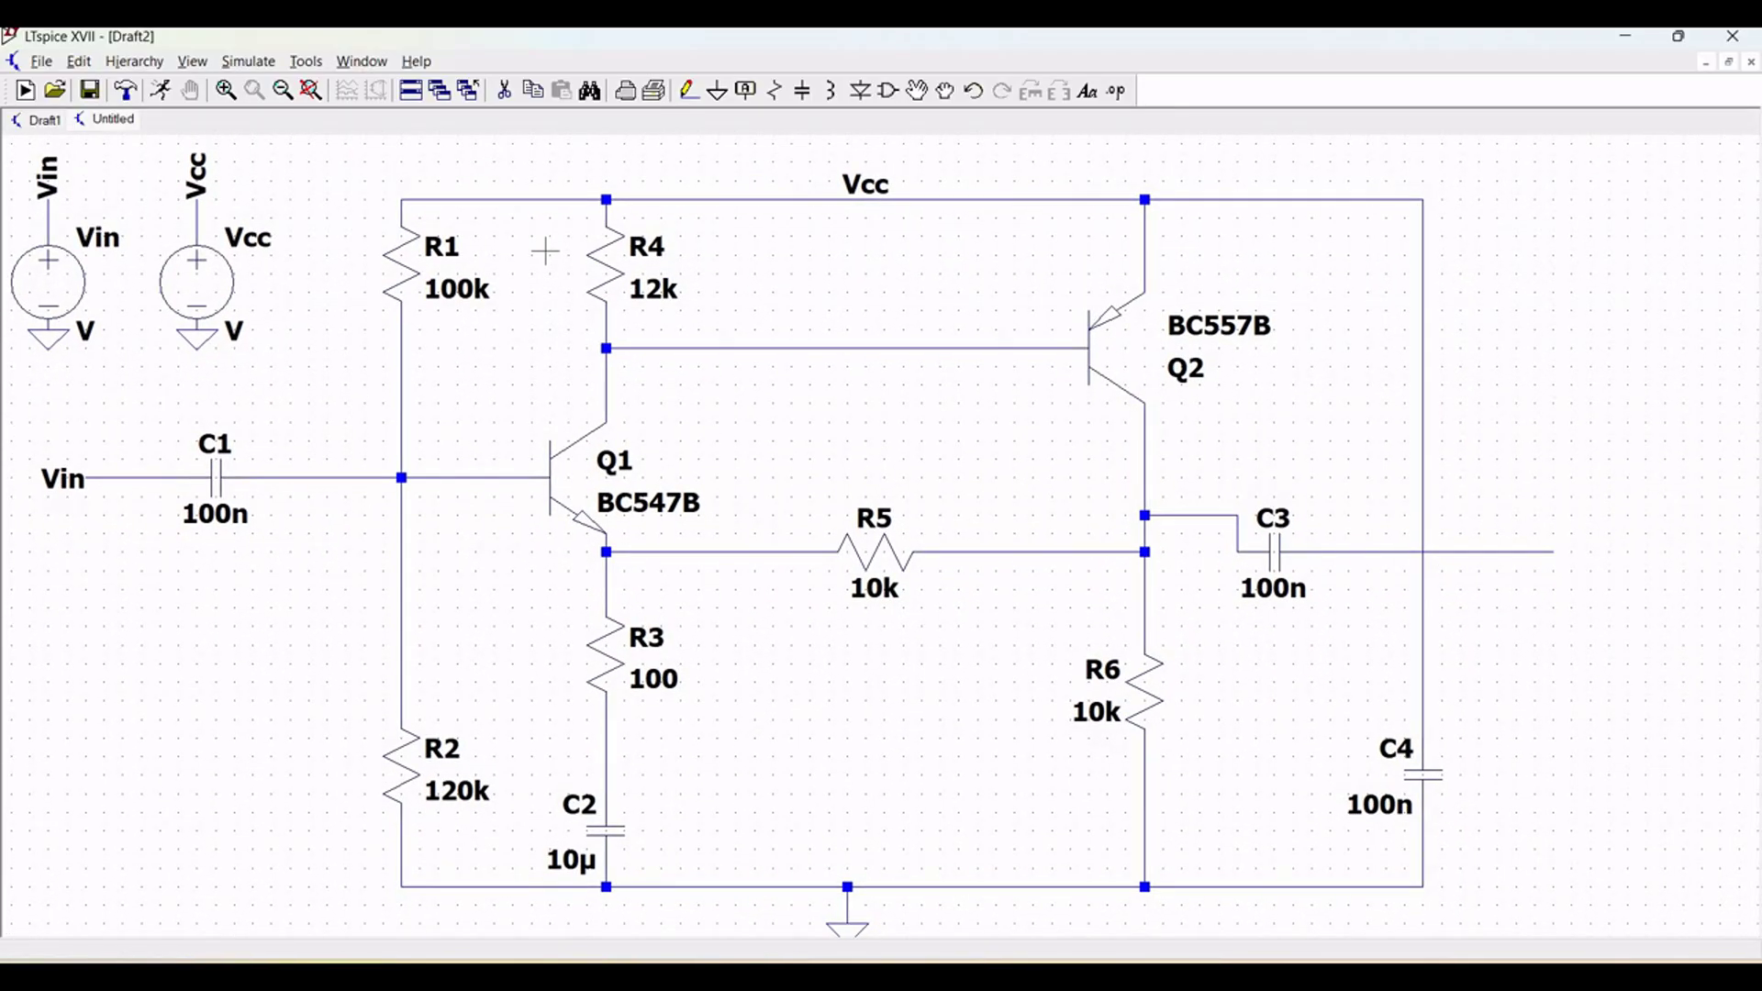
pyautogui.press('F4')
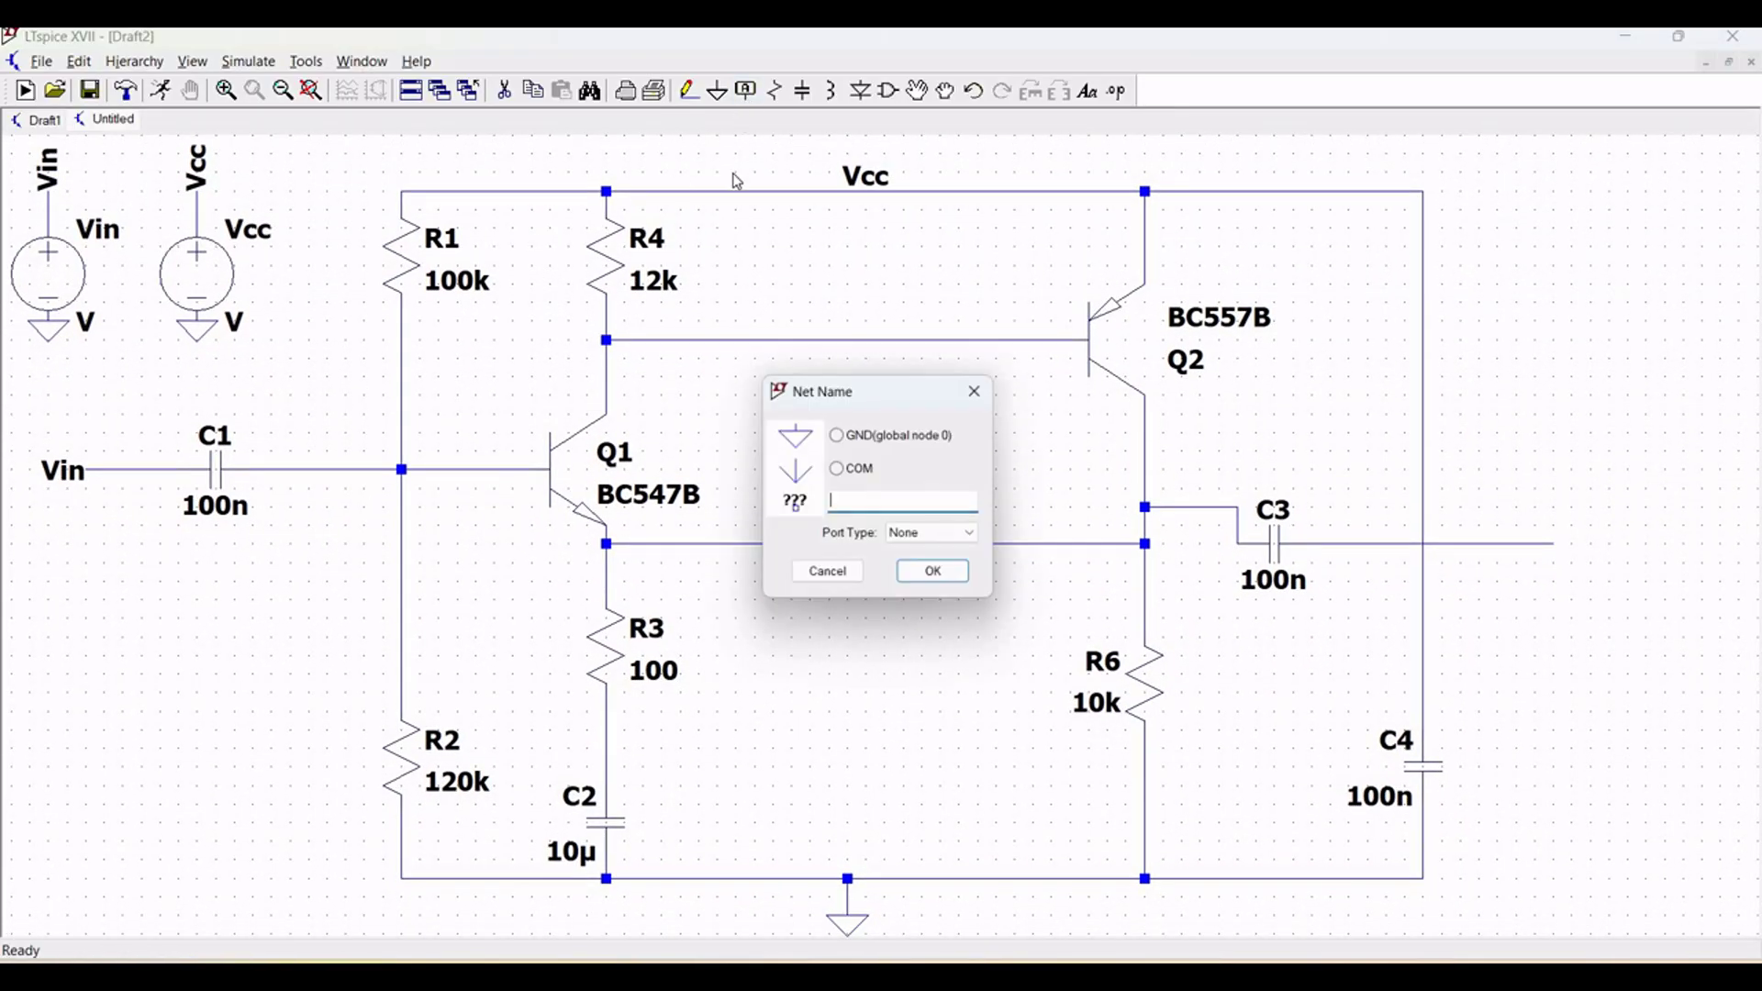
pyautogui.write('Vout')
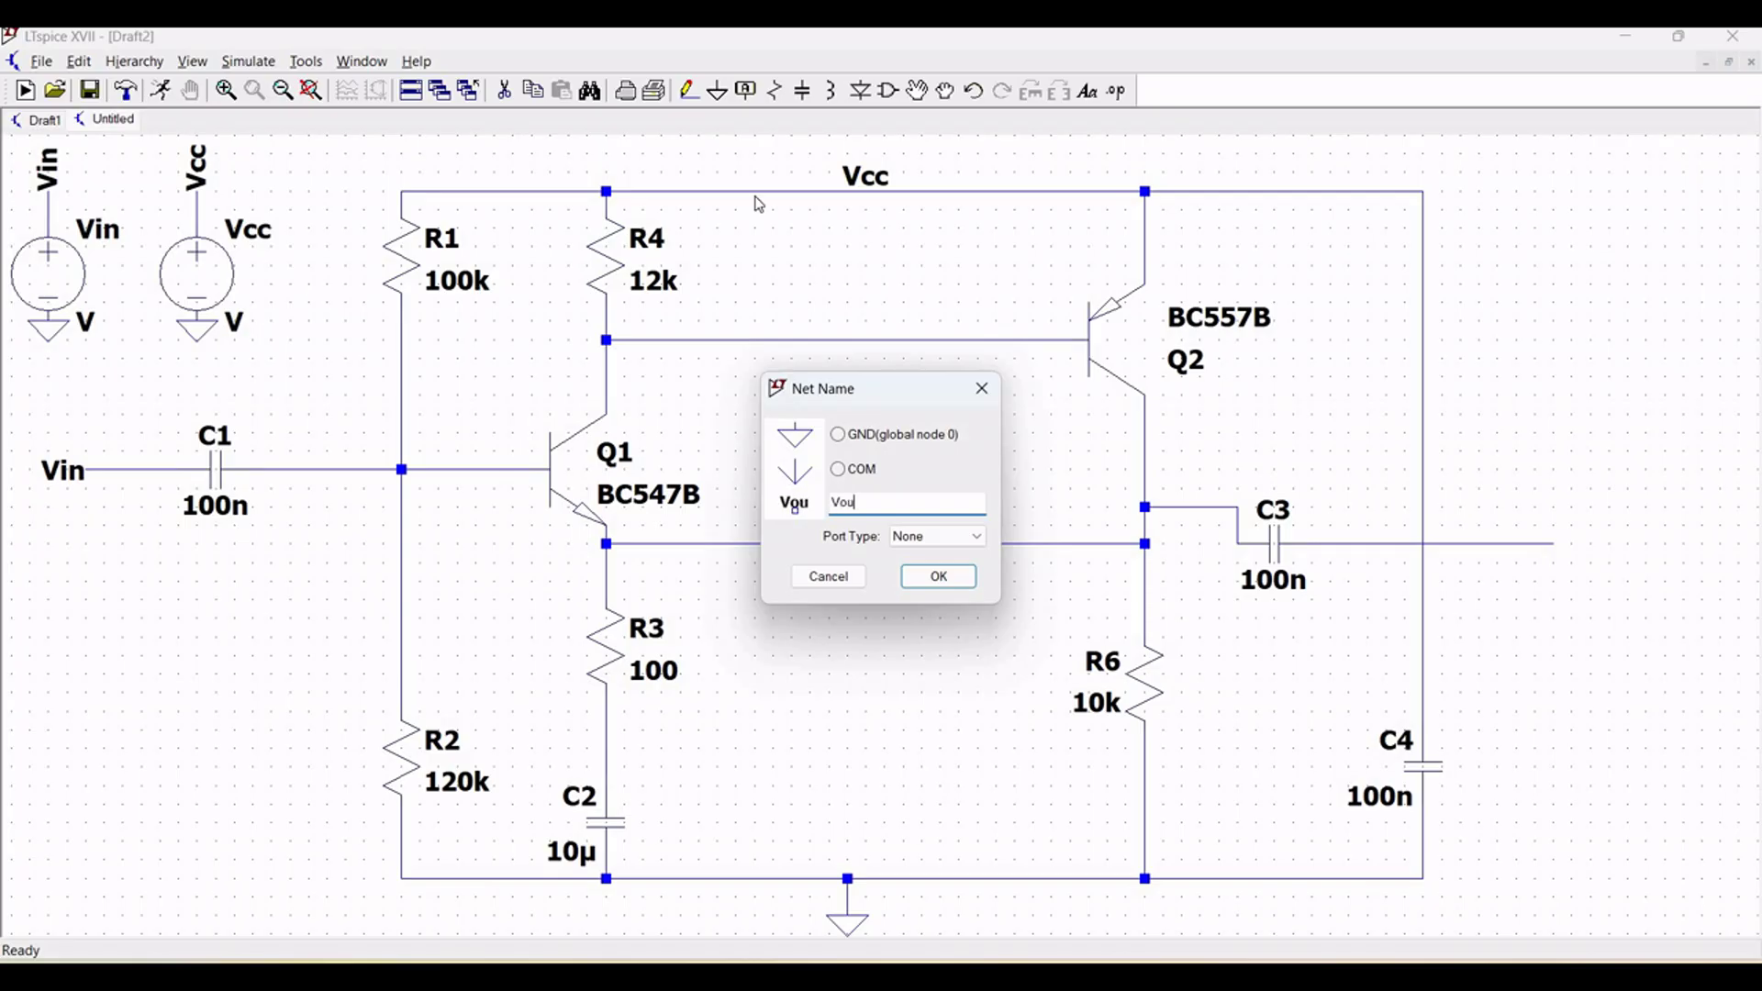
pyautogui.click(938, 576)
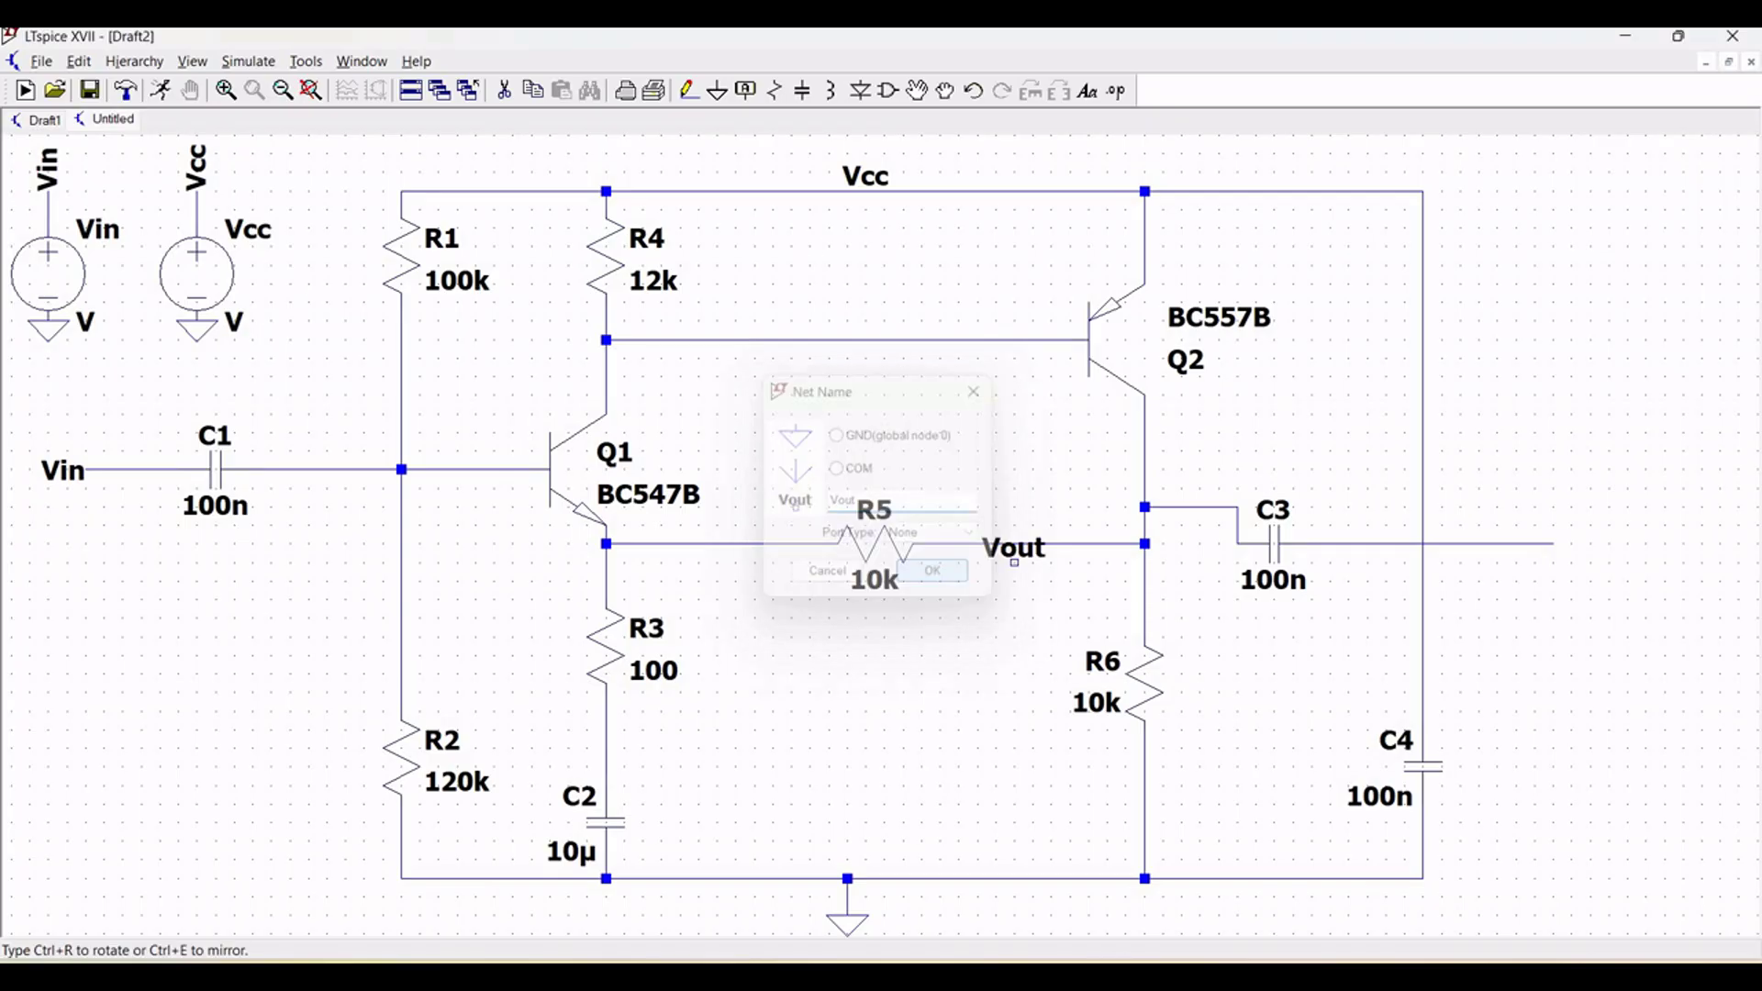
pyautogui.click(1553, 544)
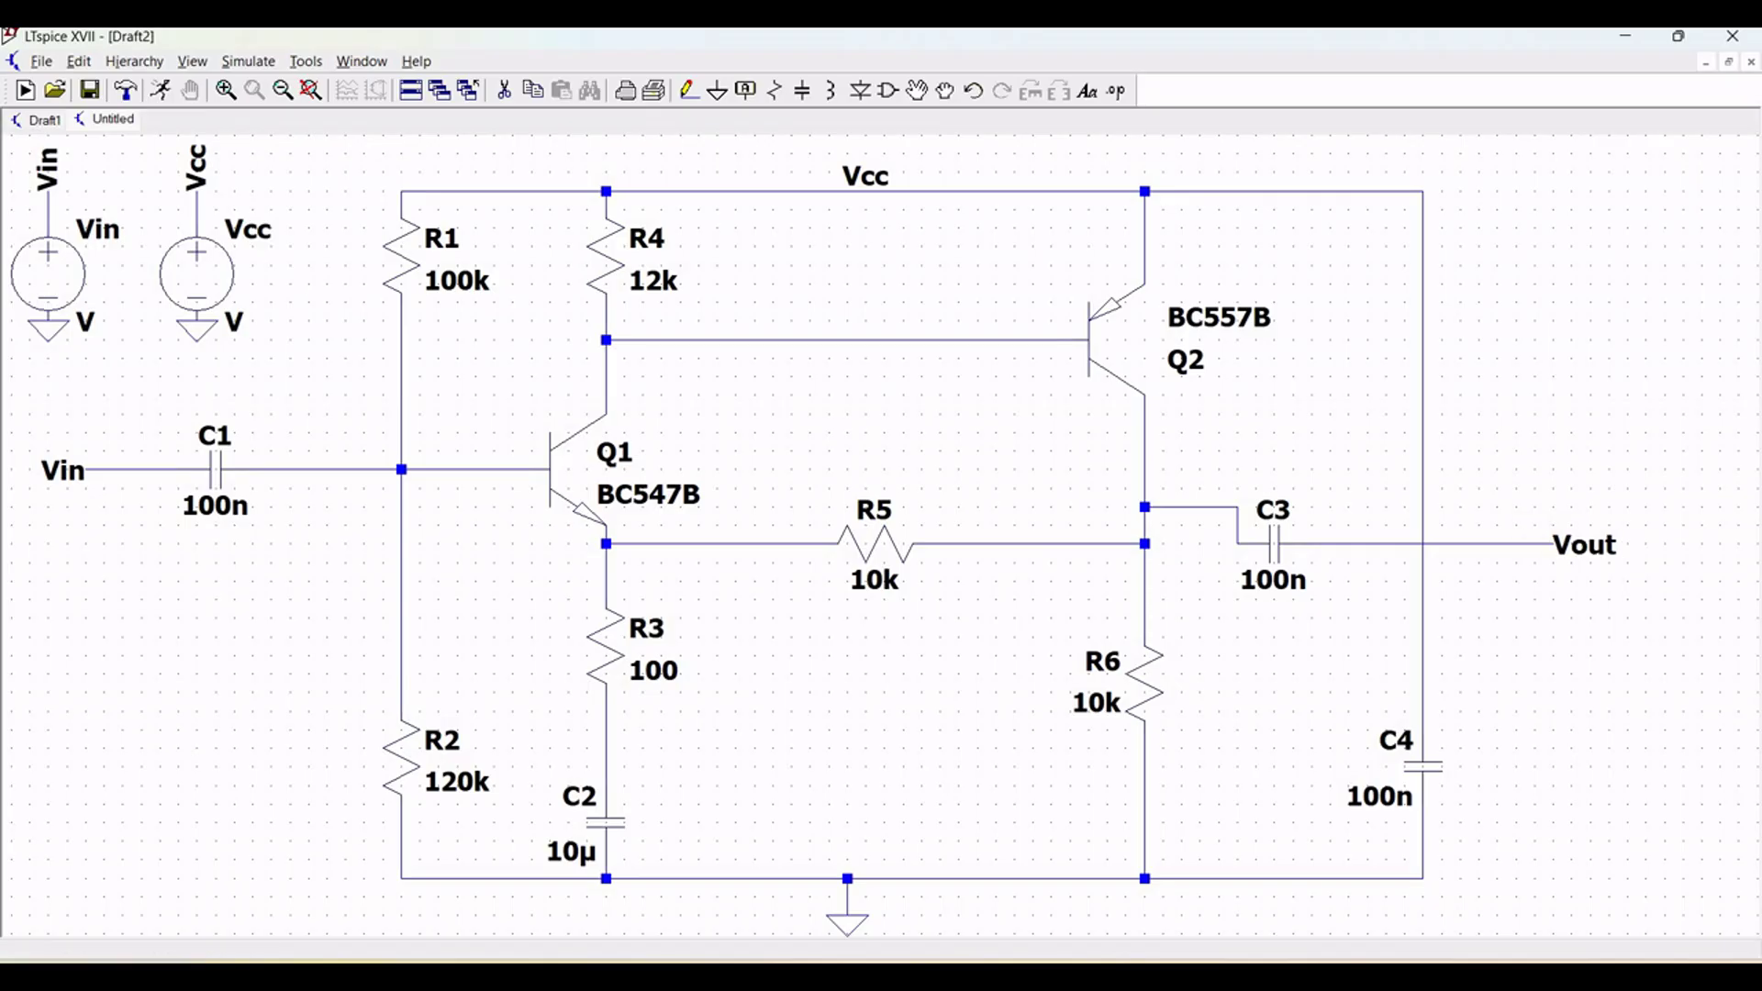
pyautogui.press('Escape')
# Set the DC value of the Vcc voltage source to 9 V
pyautogui.click(99, 121)
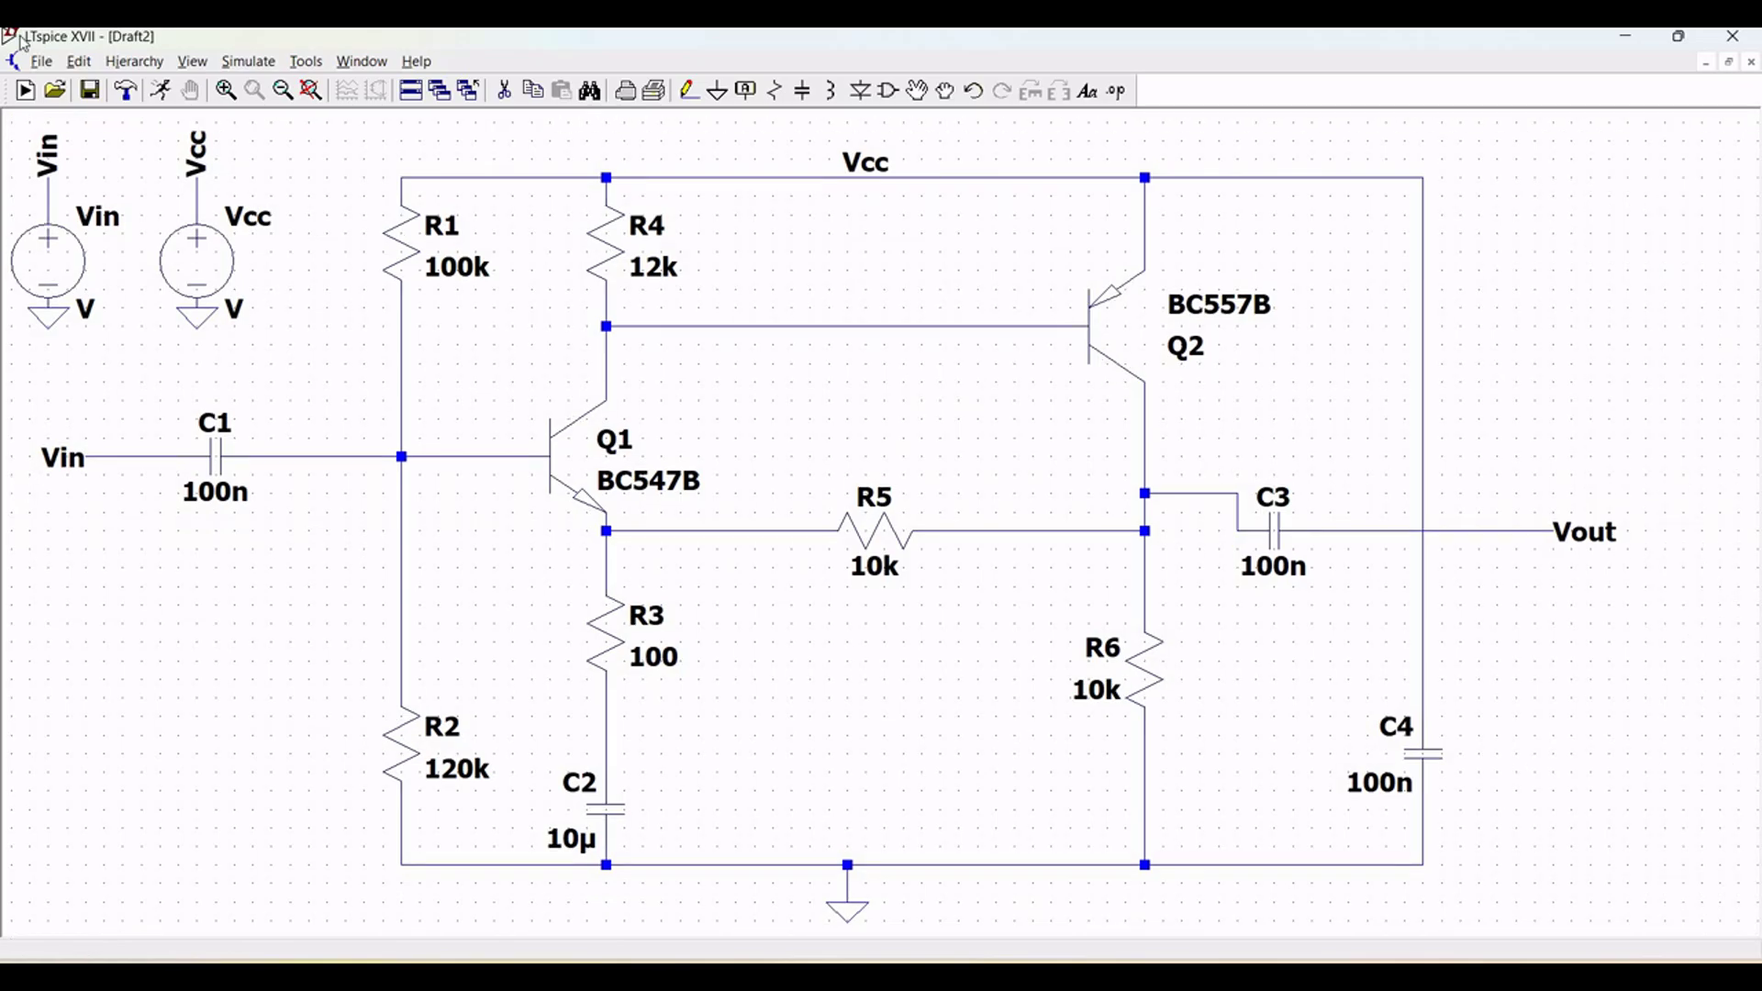
pyautogui.rightClick(197, 258)
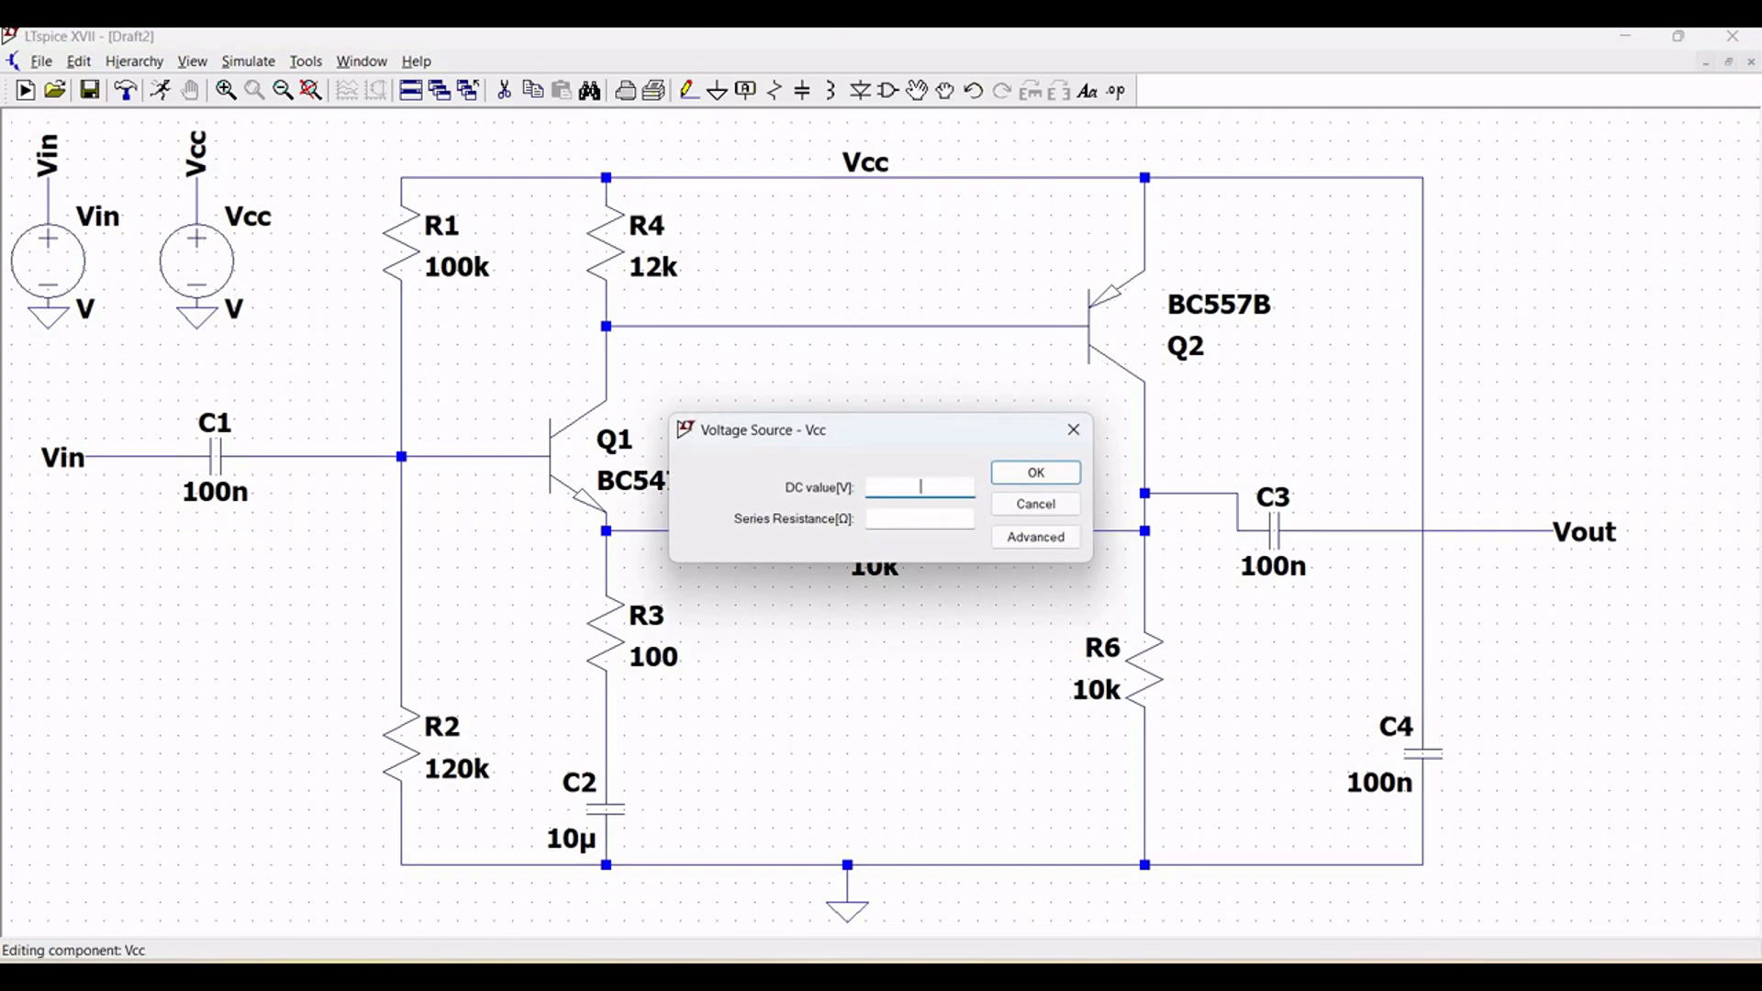
pyautogui.write('9')
pyautogui.click(1063, 473)
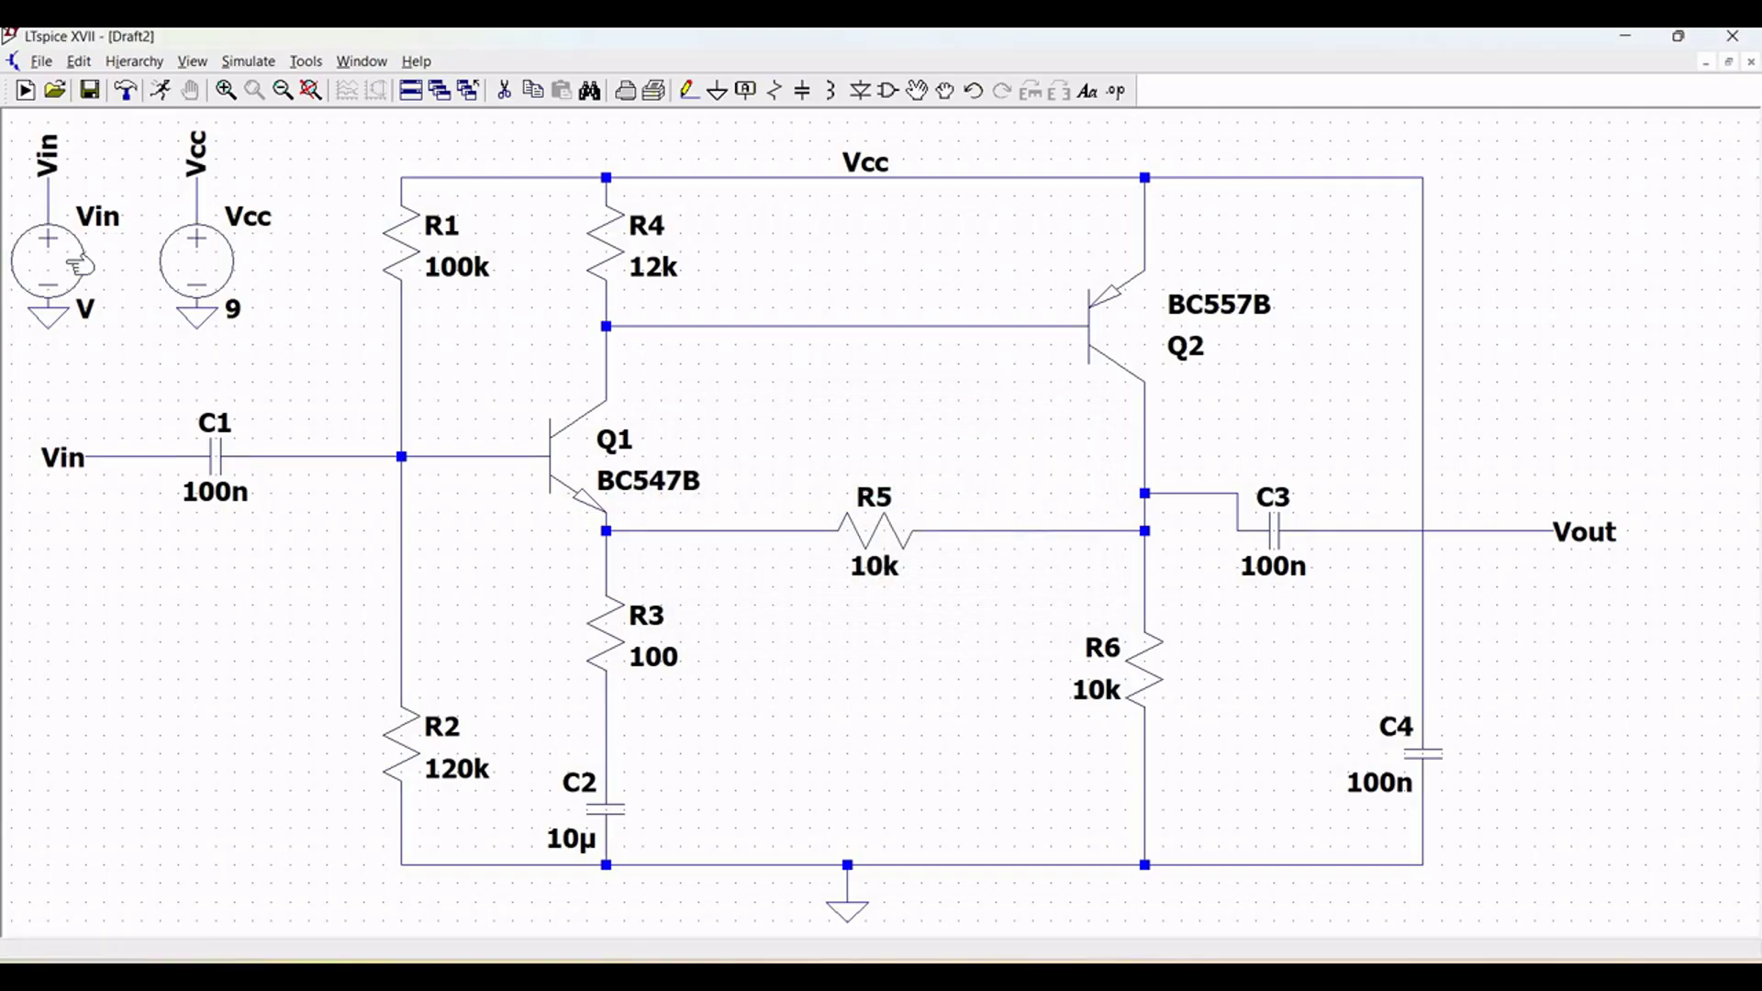
# Configure Vin as a SINE source with 0 V offset, 1 V amplitude and 1k Hz, and move its value text below the source
pyautogui.rightClick(78, 265)
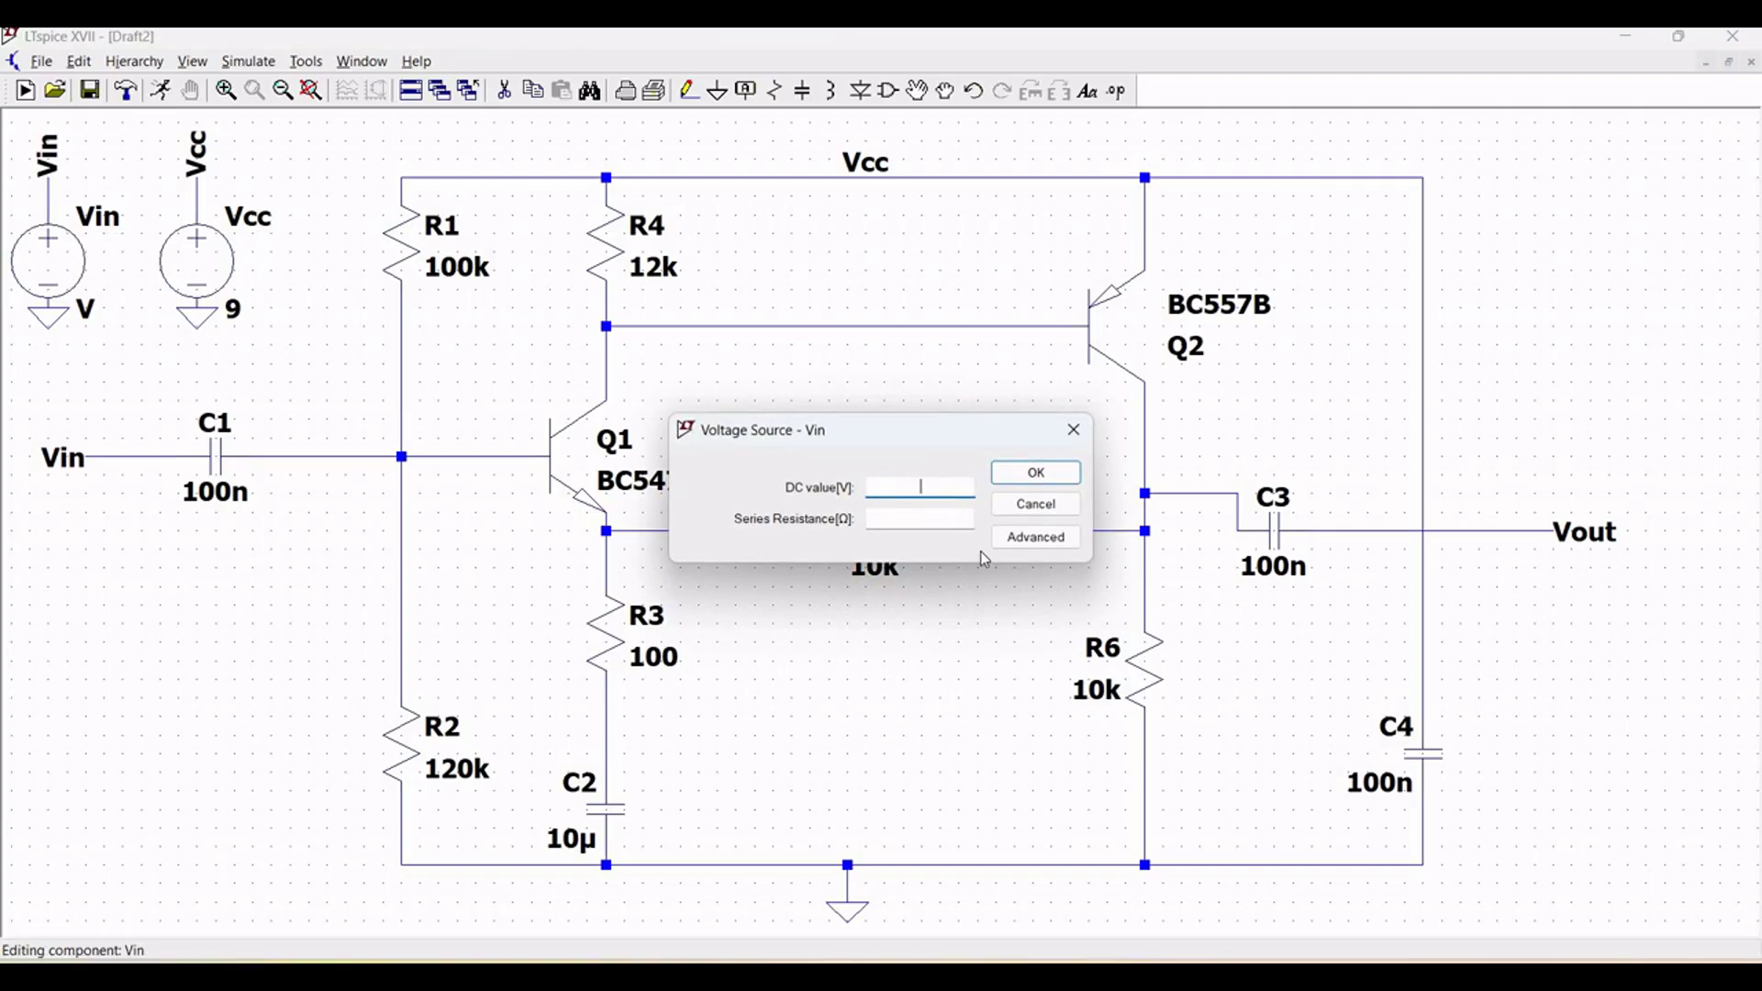
pyautogui.click(1022, 548)
pyautogui.click(550, 338)
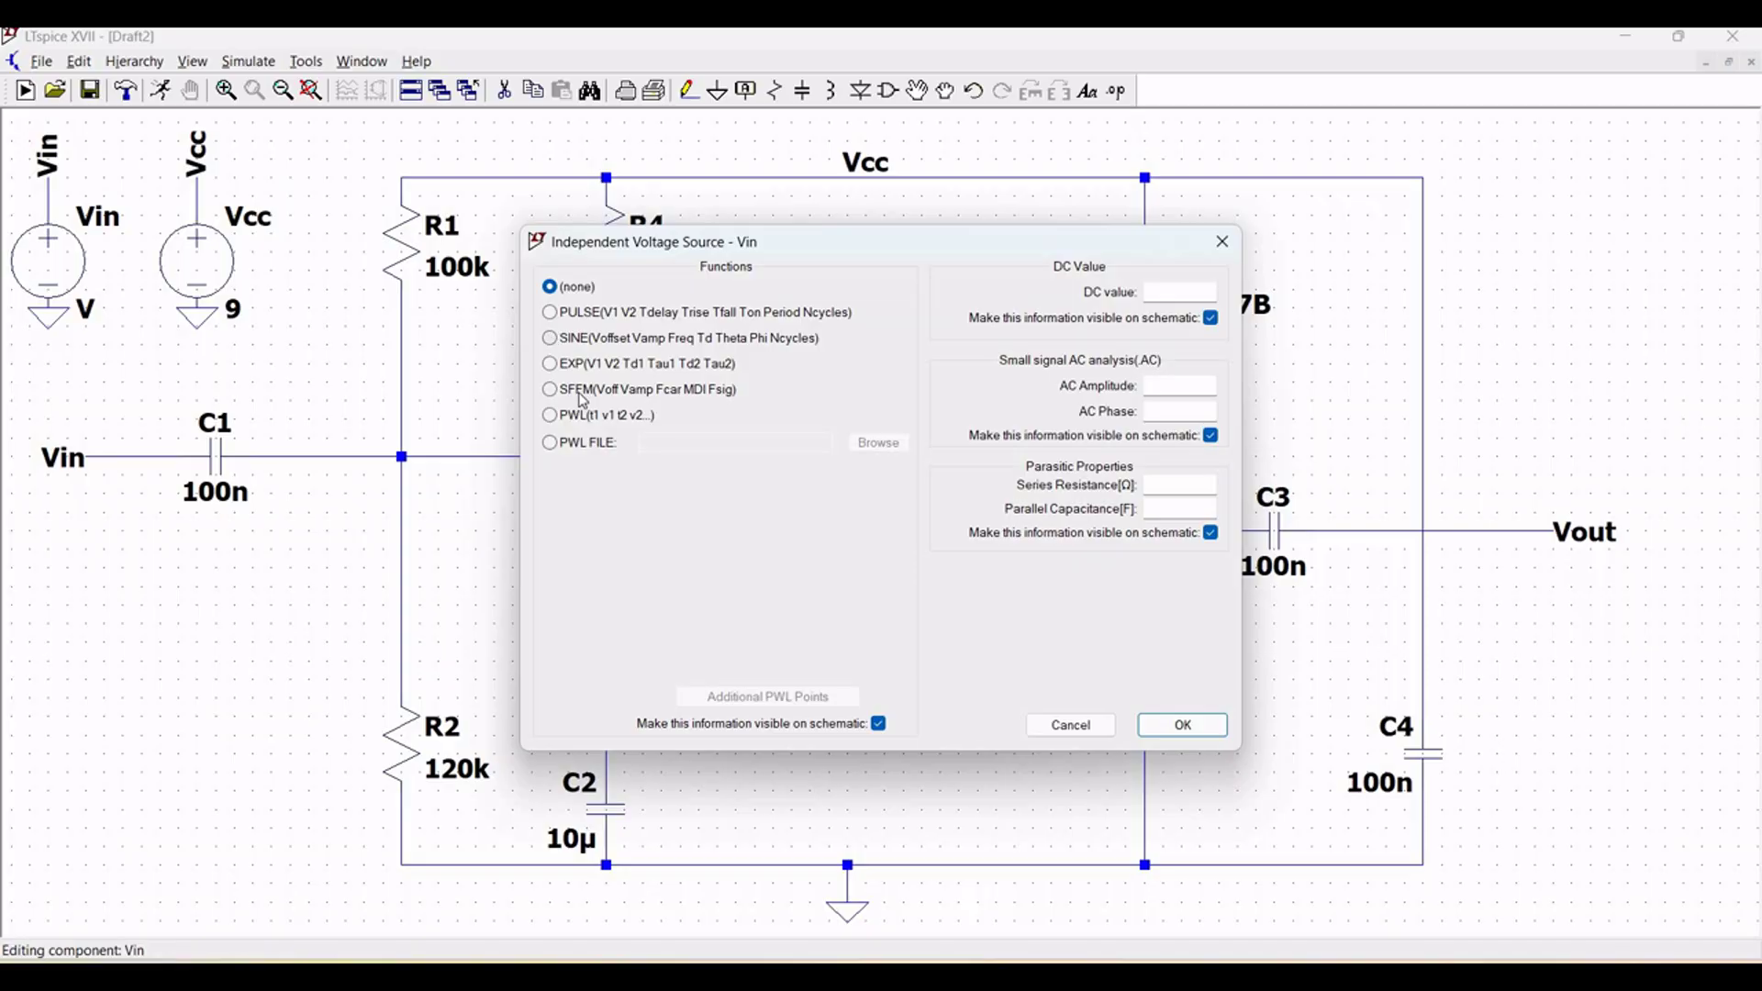
pyautogui.click(830, 494)
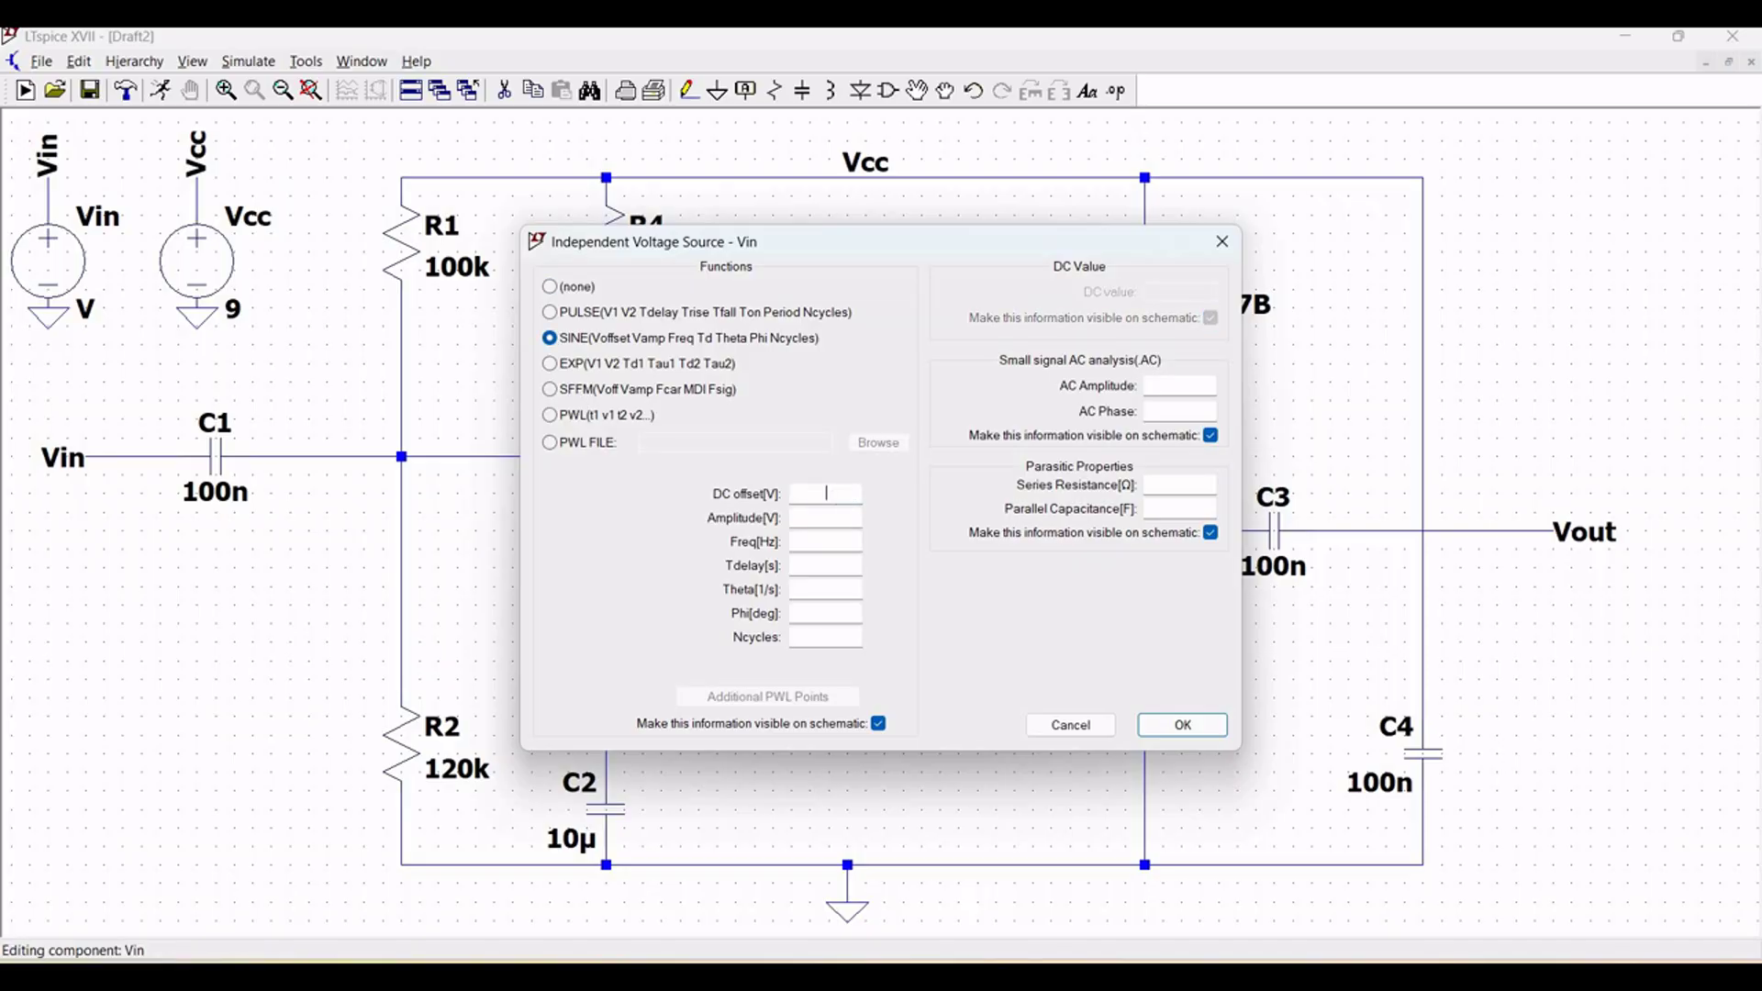
pyautogui.write('0')
pyautogui.click(835, 520)
pyautogui.click(824, 542)
pyautogui.write('1k')
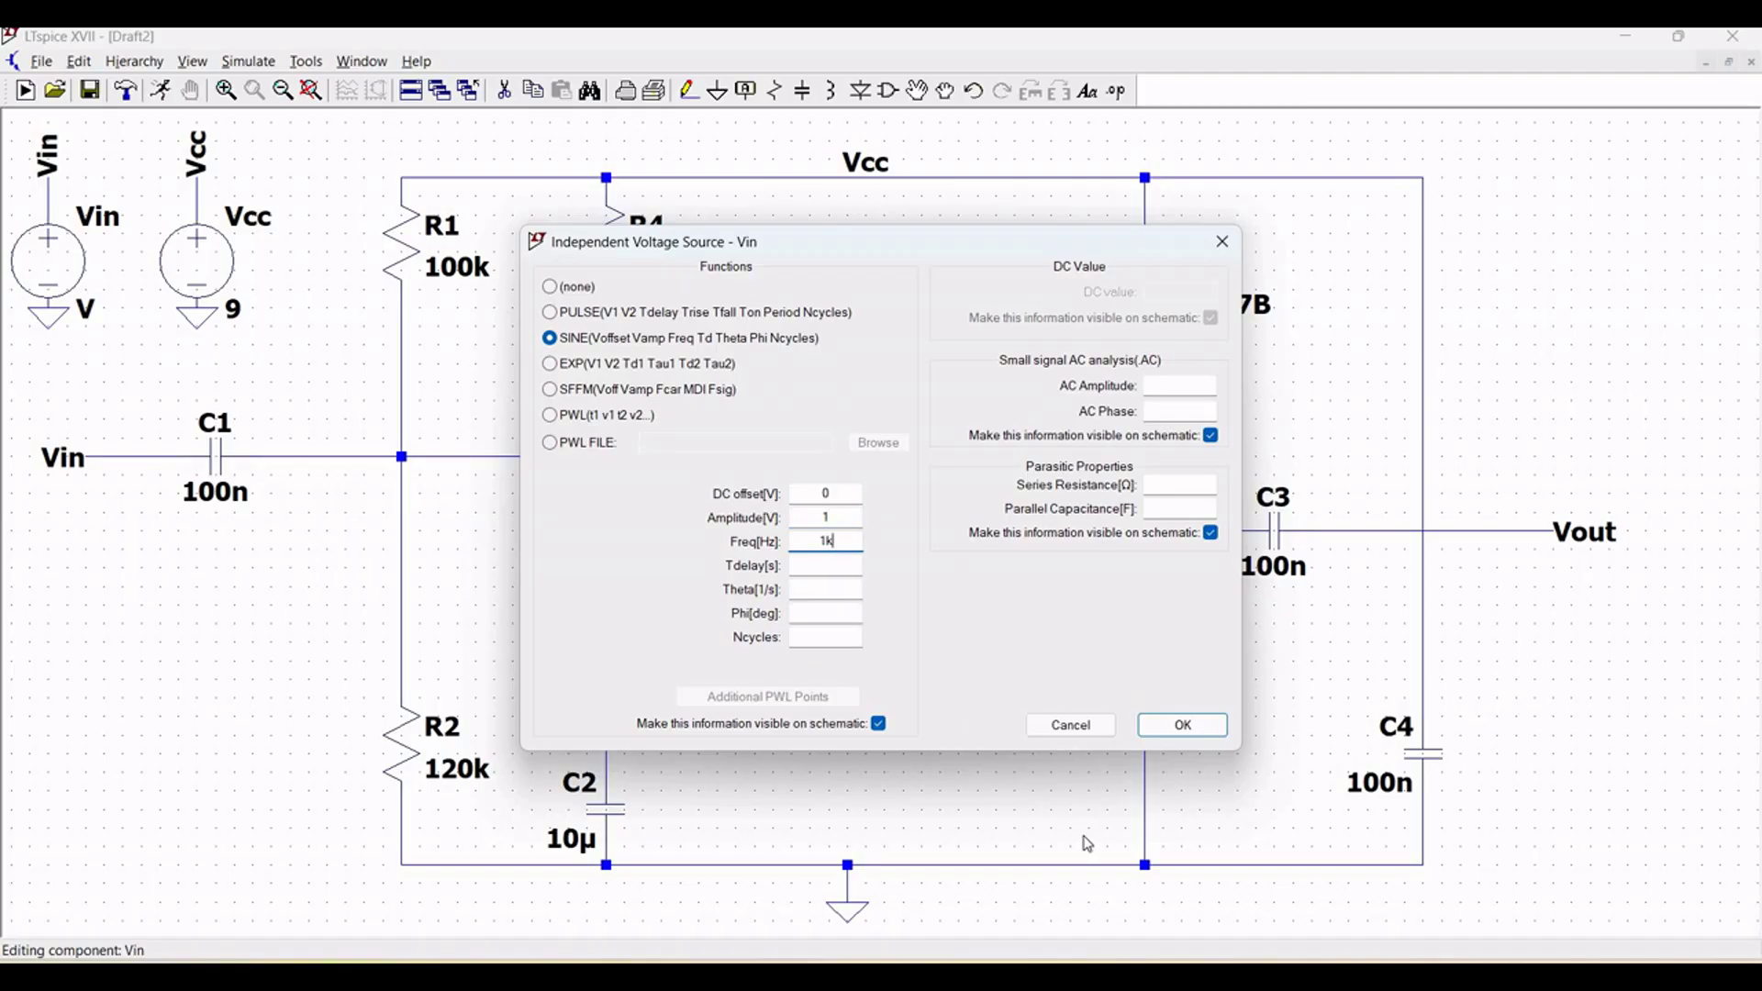
pyautogui.click(1161, 724)
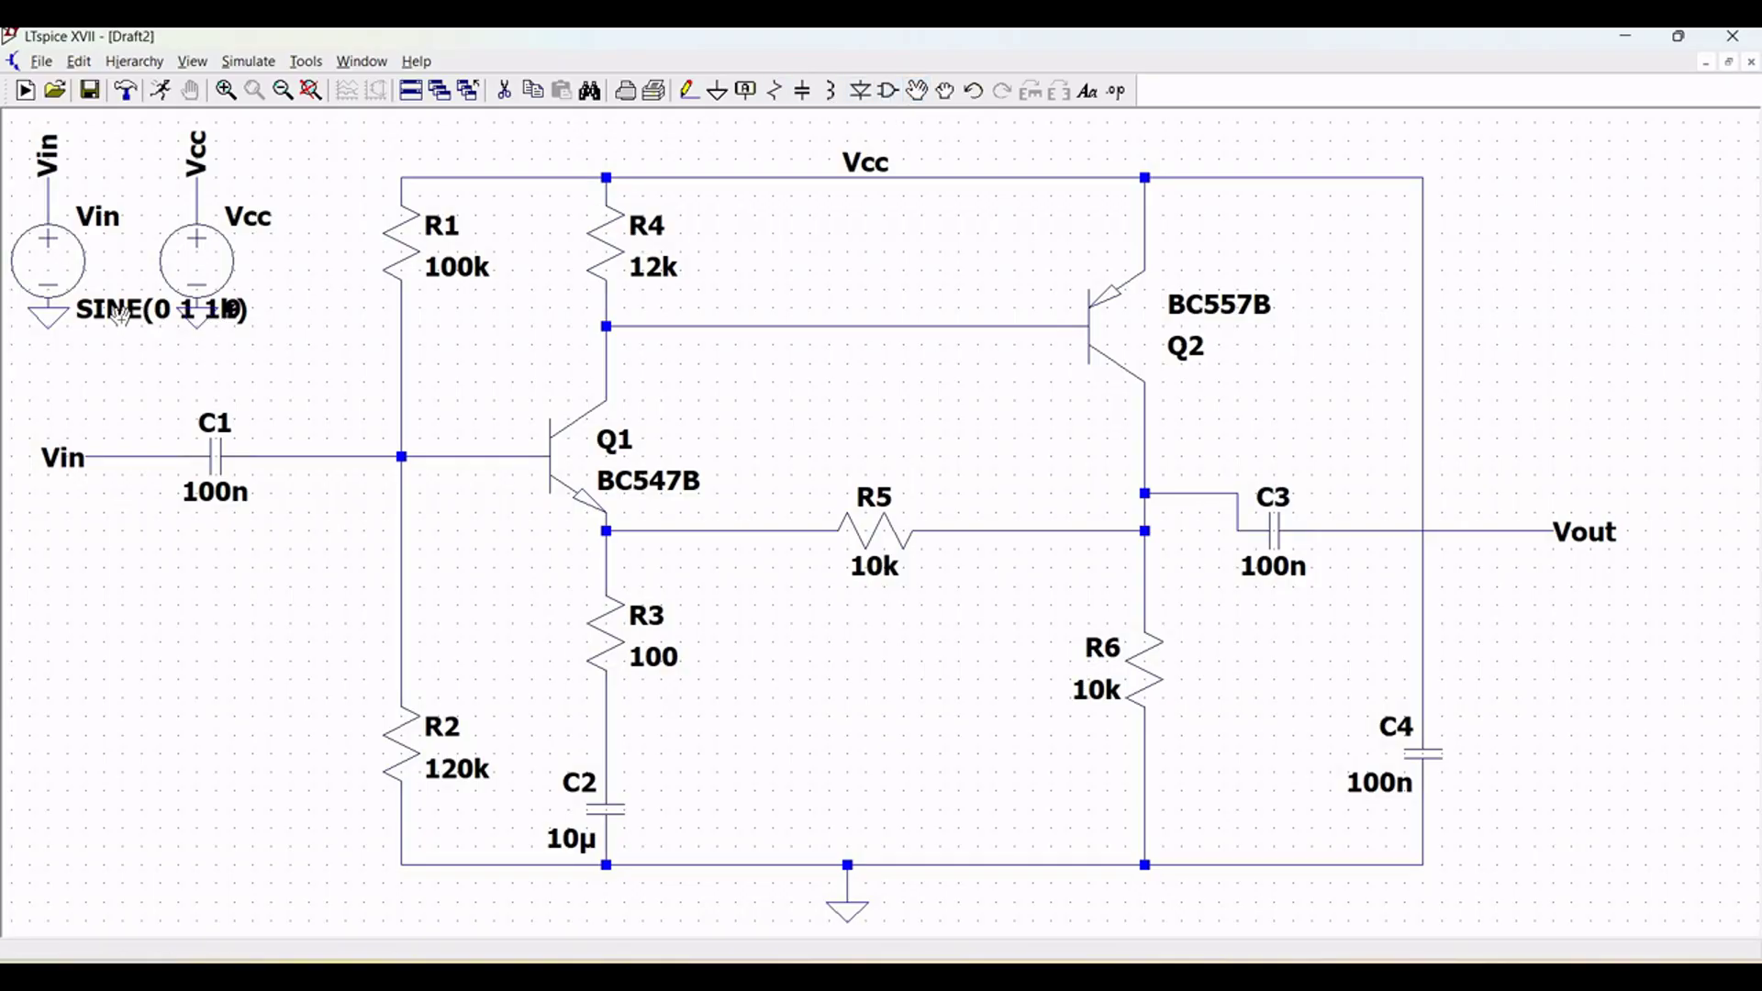
pyautogui.hotkey('ctrl', 'z')
pyautogui.hotkey('ctrl', 'y')
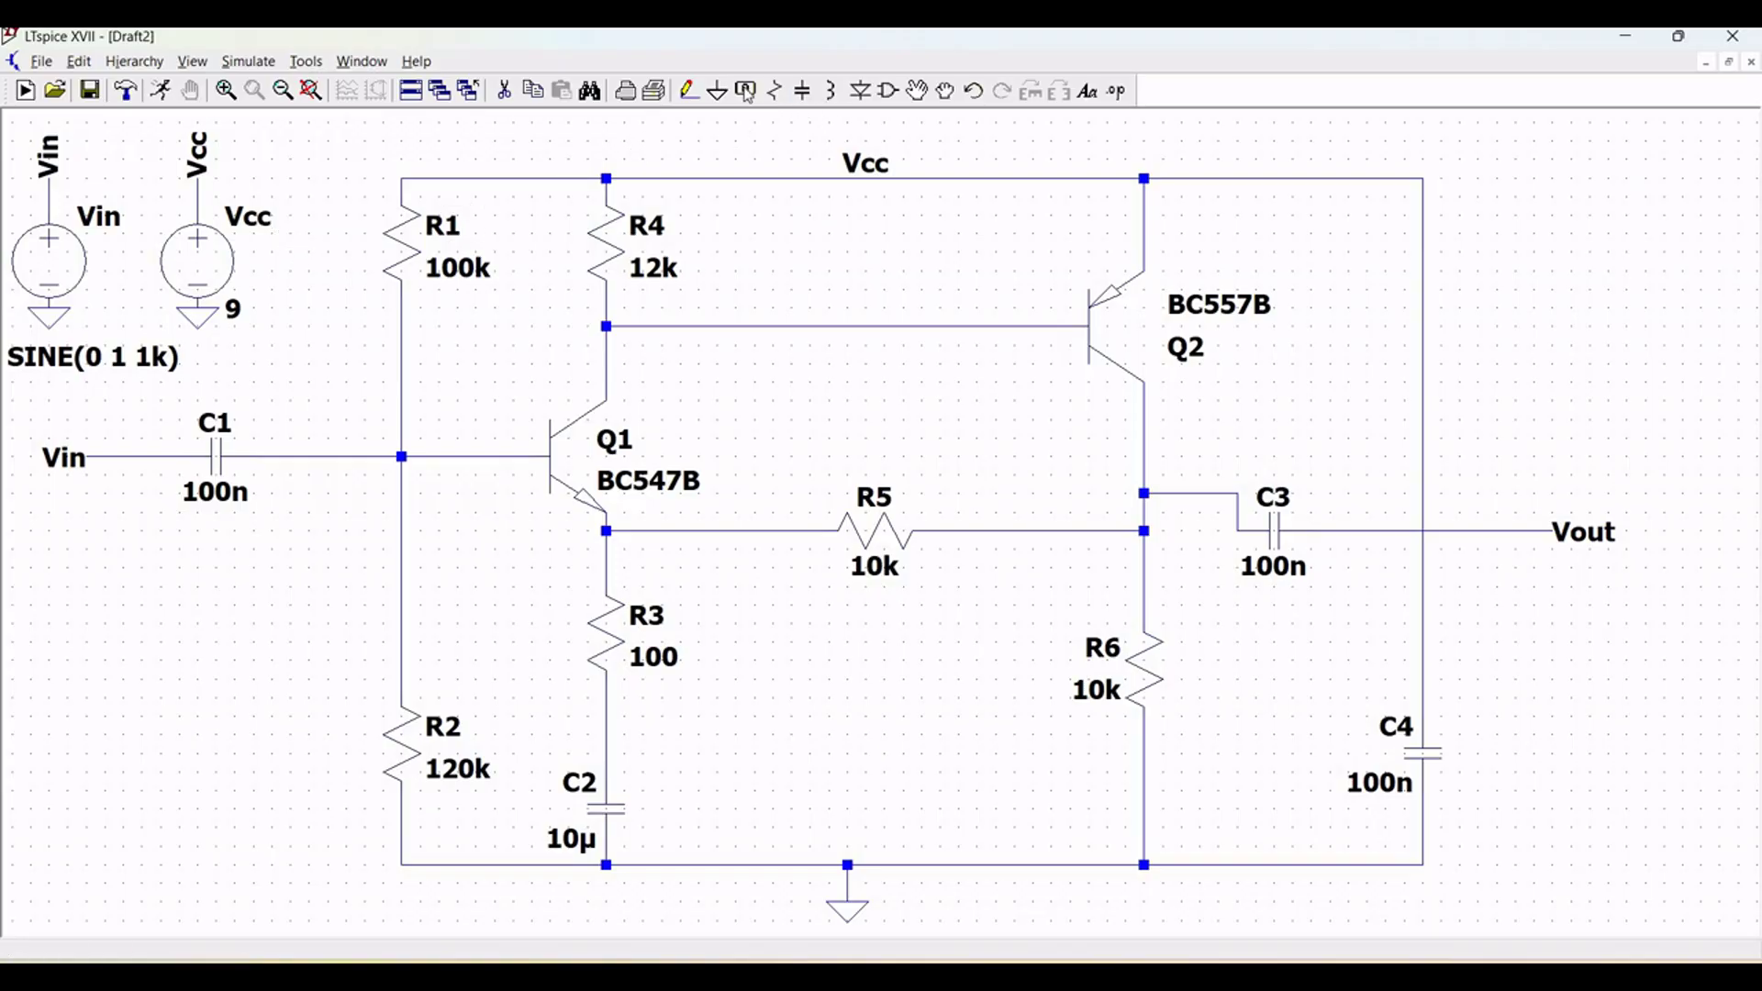
# Create a transient analysis with a 4m stop time and place its directive in the empty area beside R2, near the ground rail
pyautogui.click(81, 64)
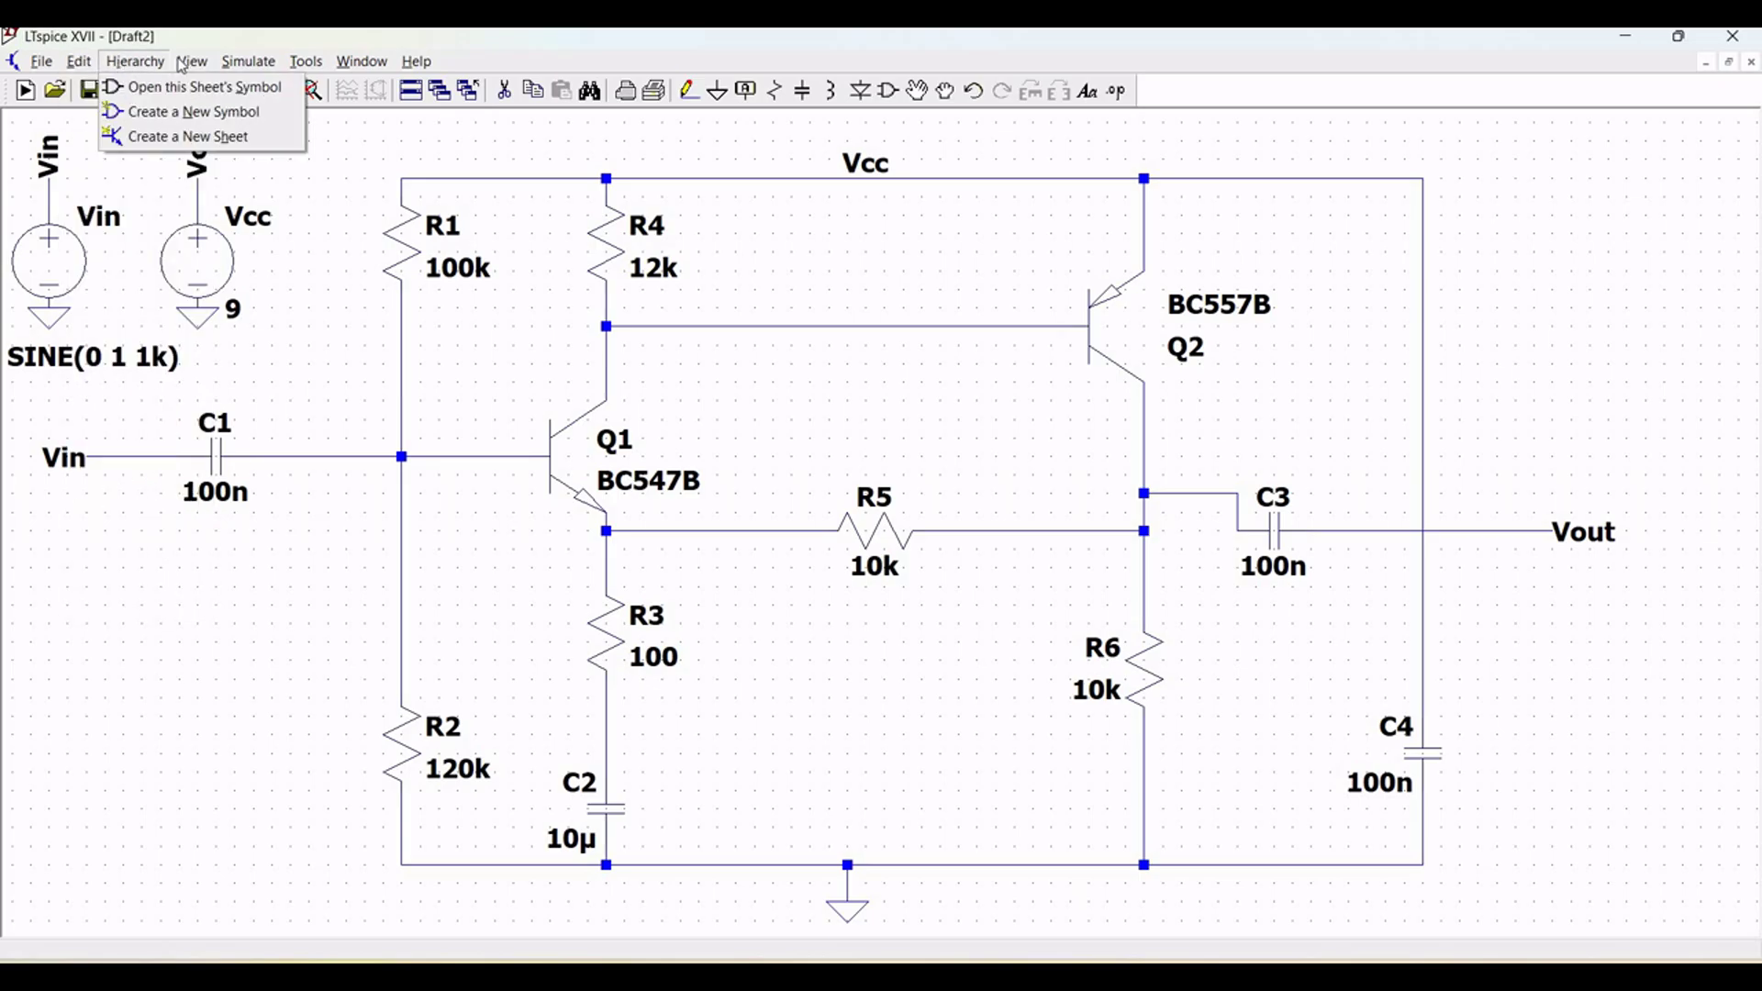
pyautogui.moveTo(192, 64)
pyautogui.moveTo(250, 69)
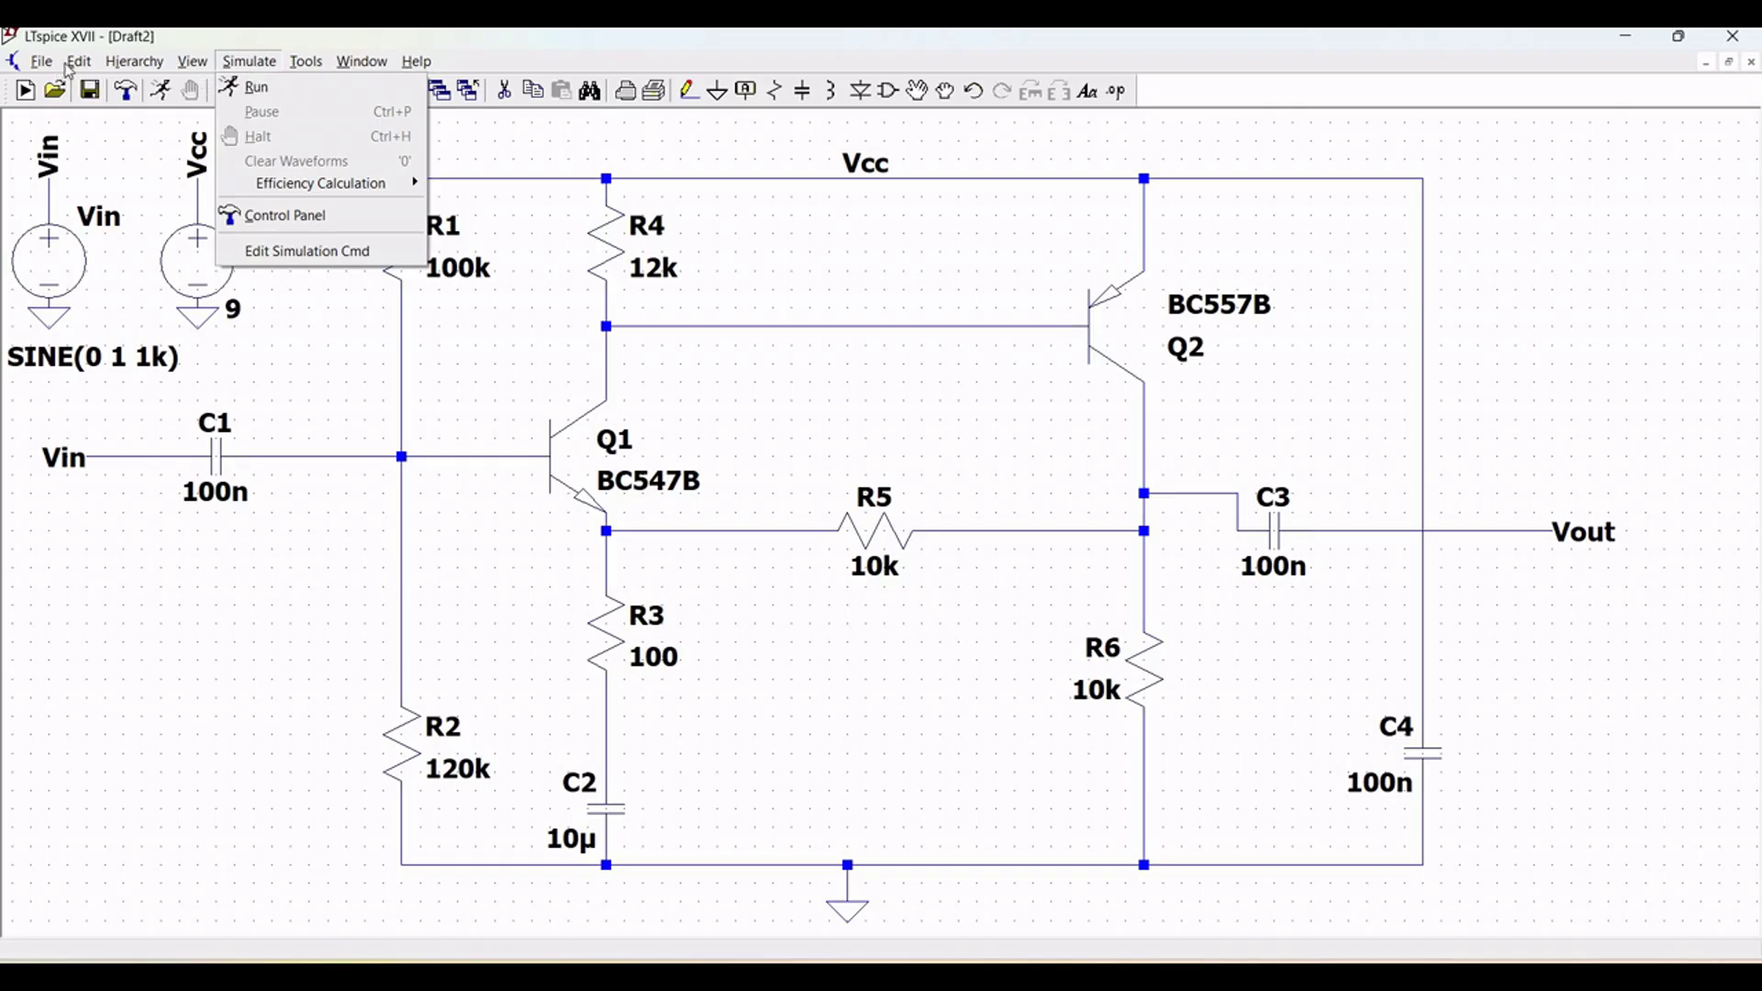
pyautogui.moveTo(70, 71)
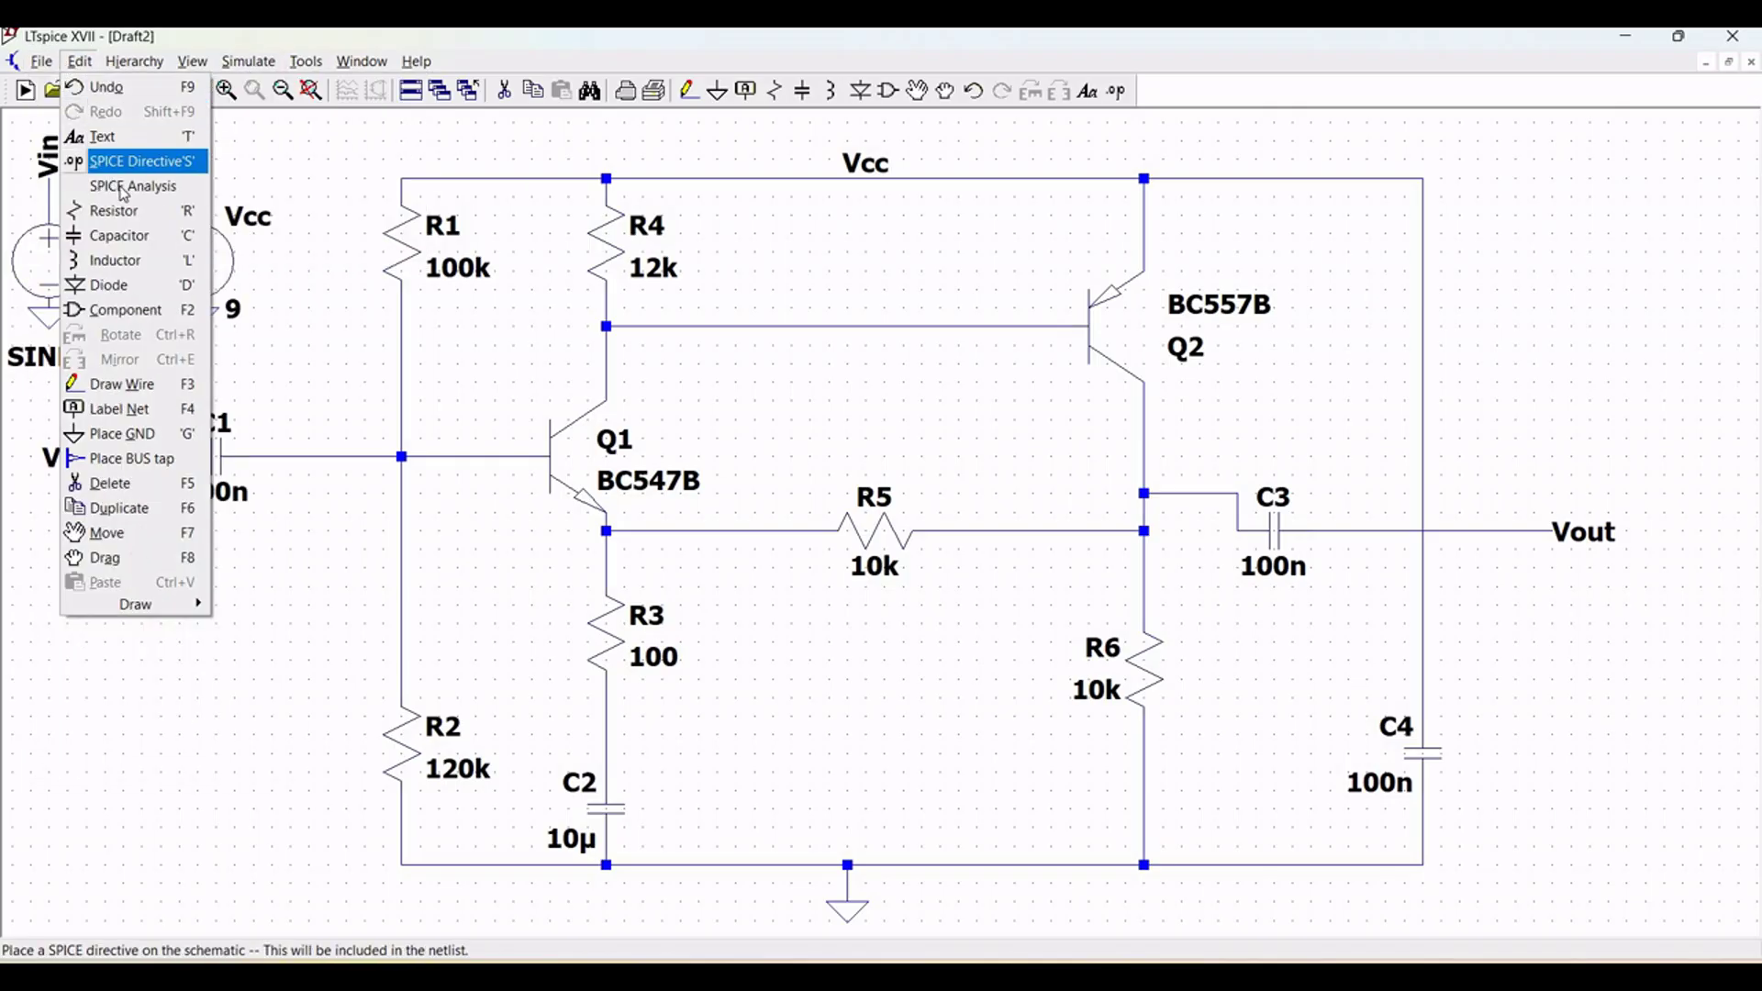
pyautogui.click(133, 186)
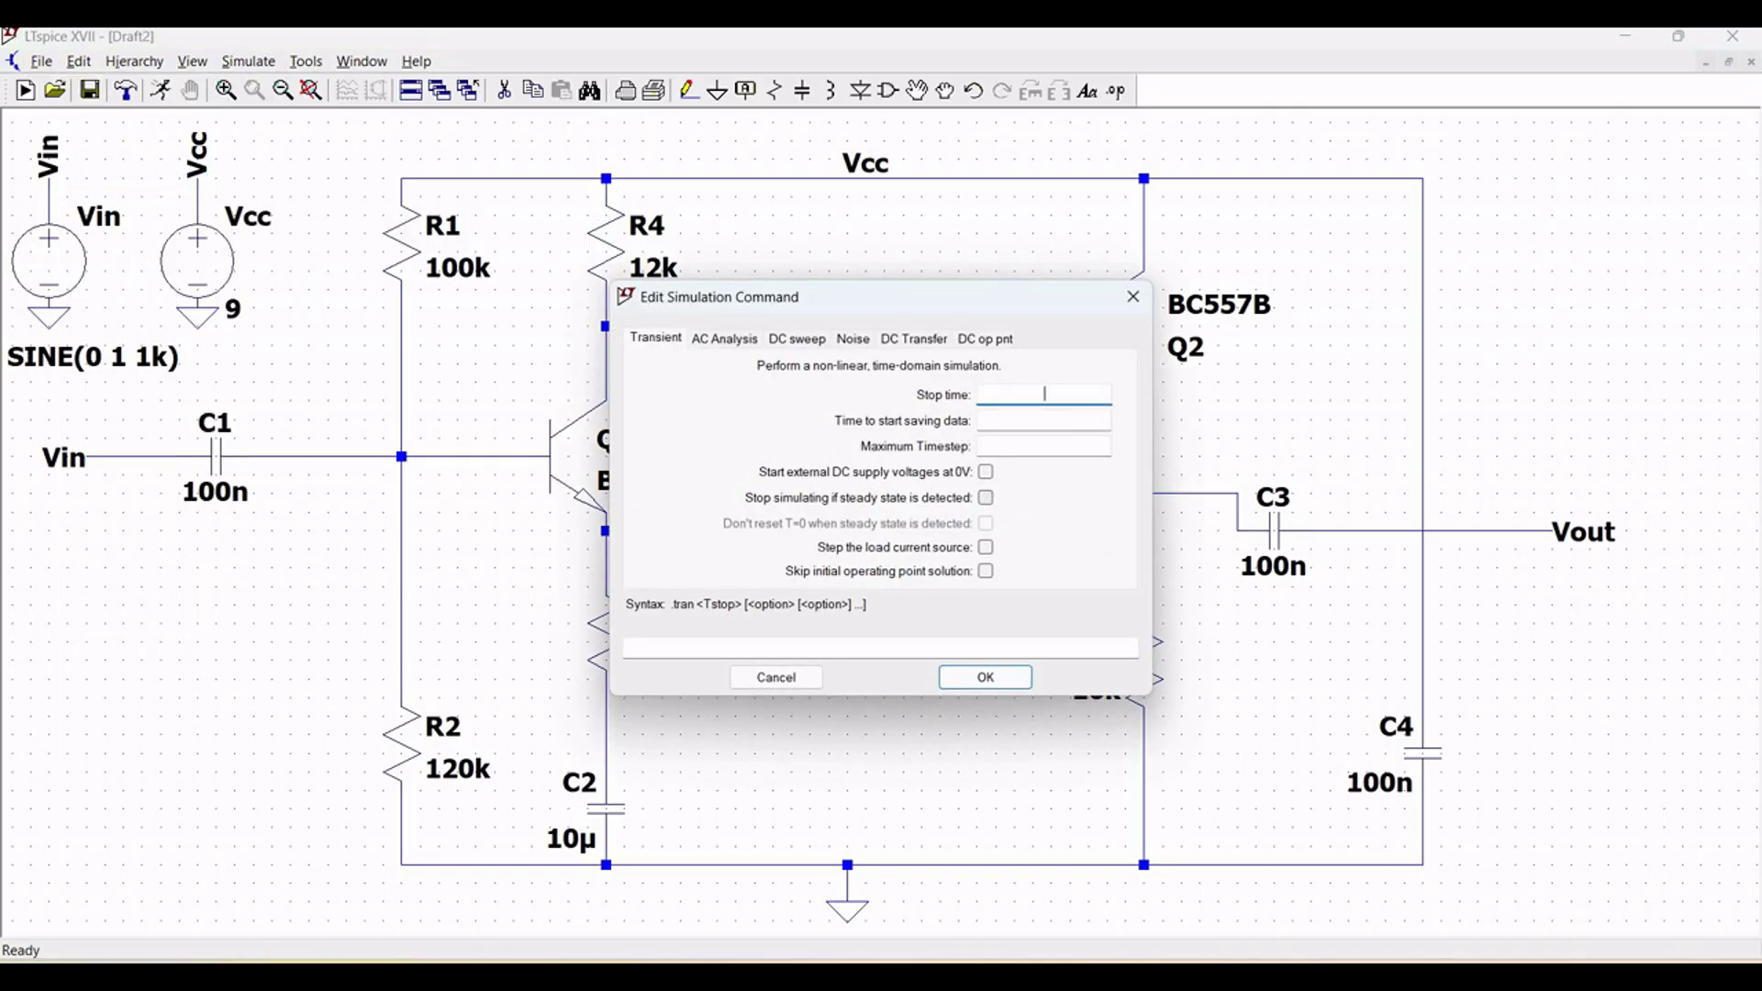
pyautogui.write('4m')
pyautogui.click(1010, 687)
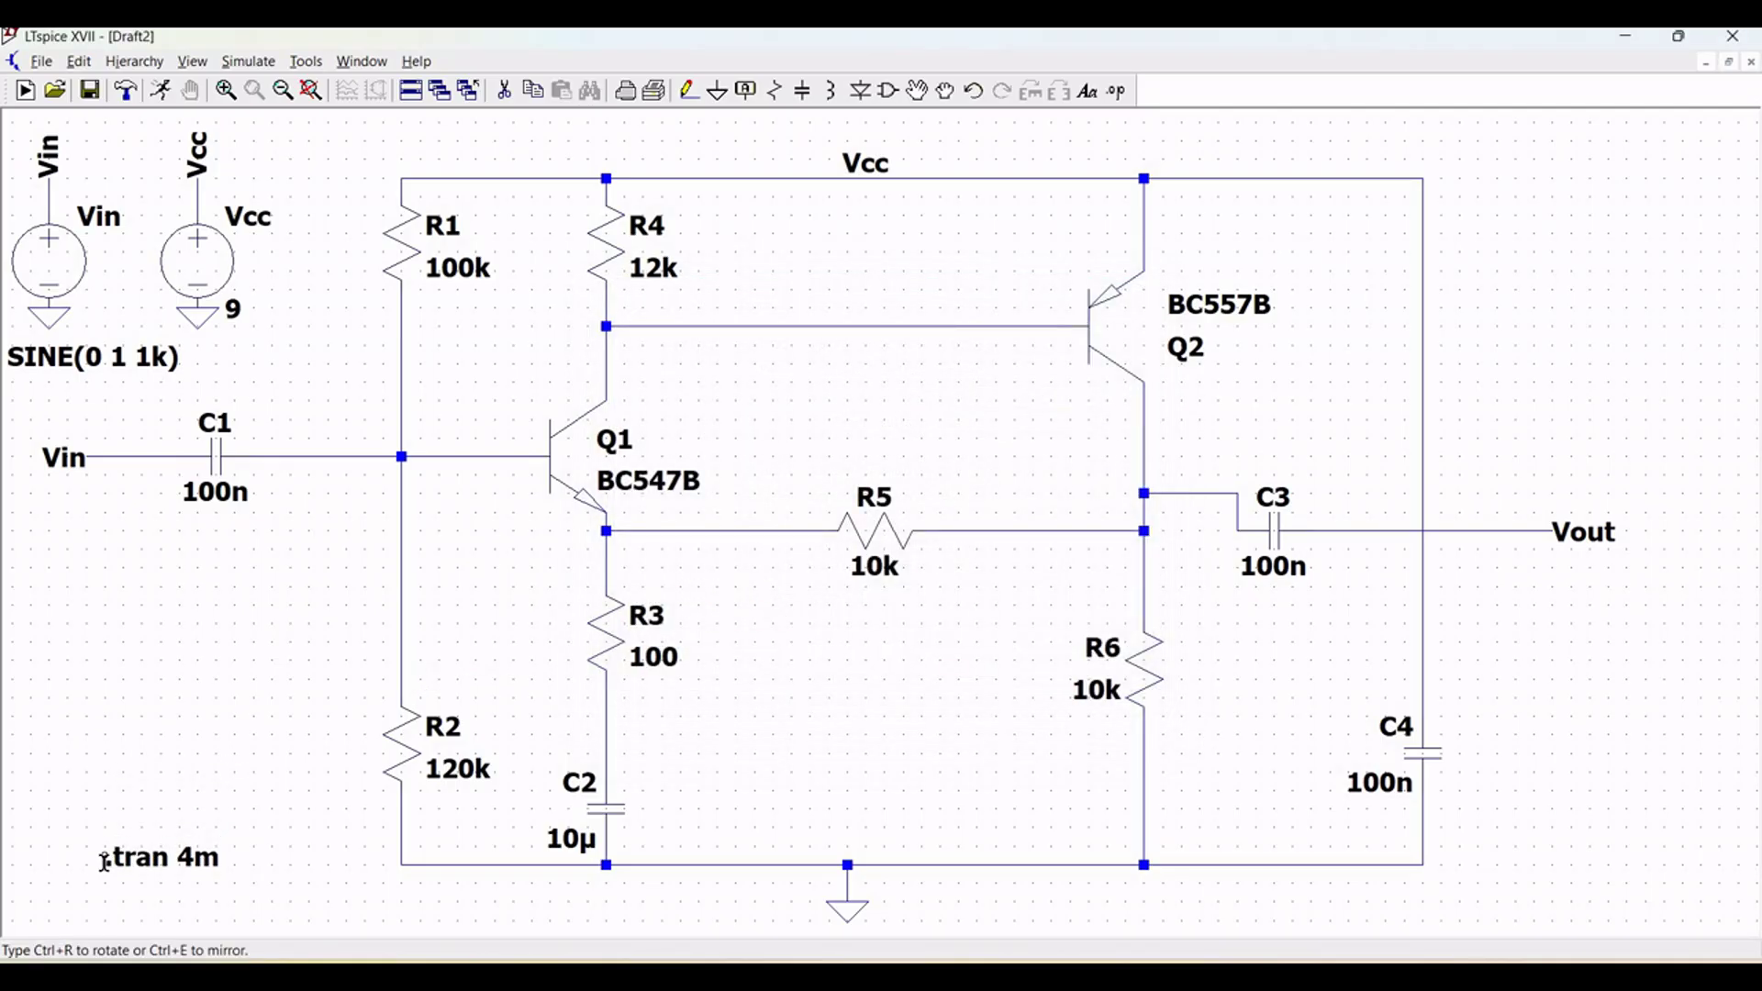
pyautogui.click(105, 869)
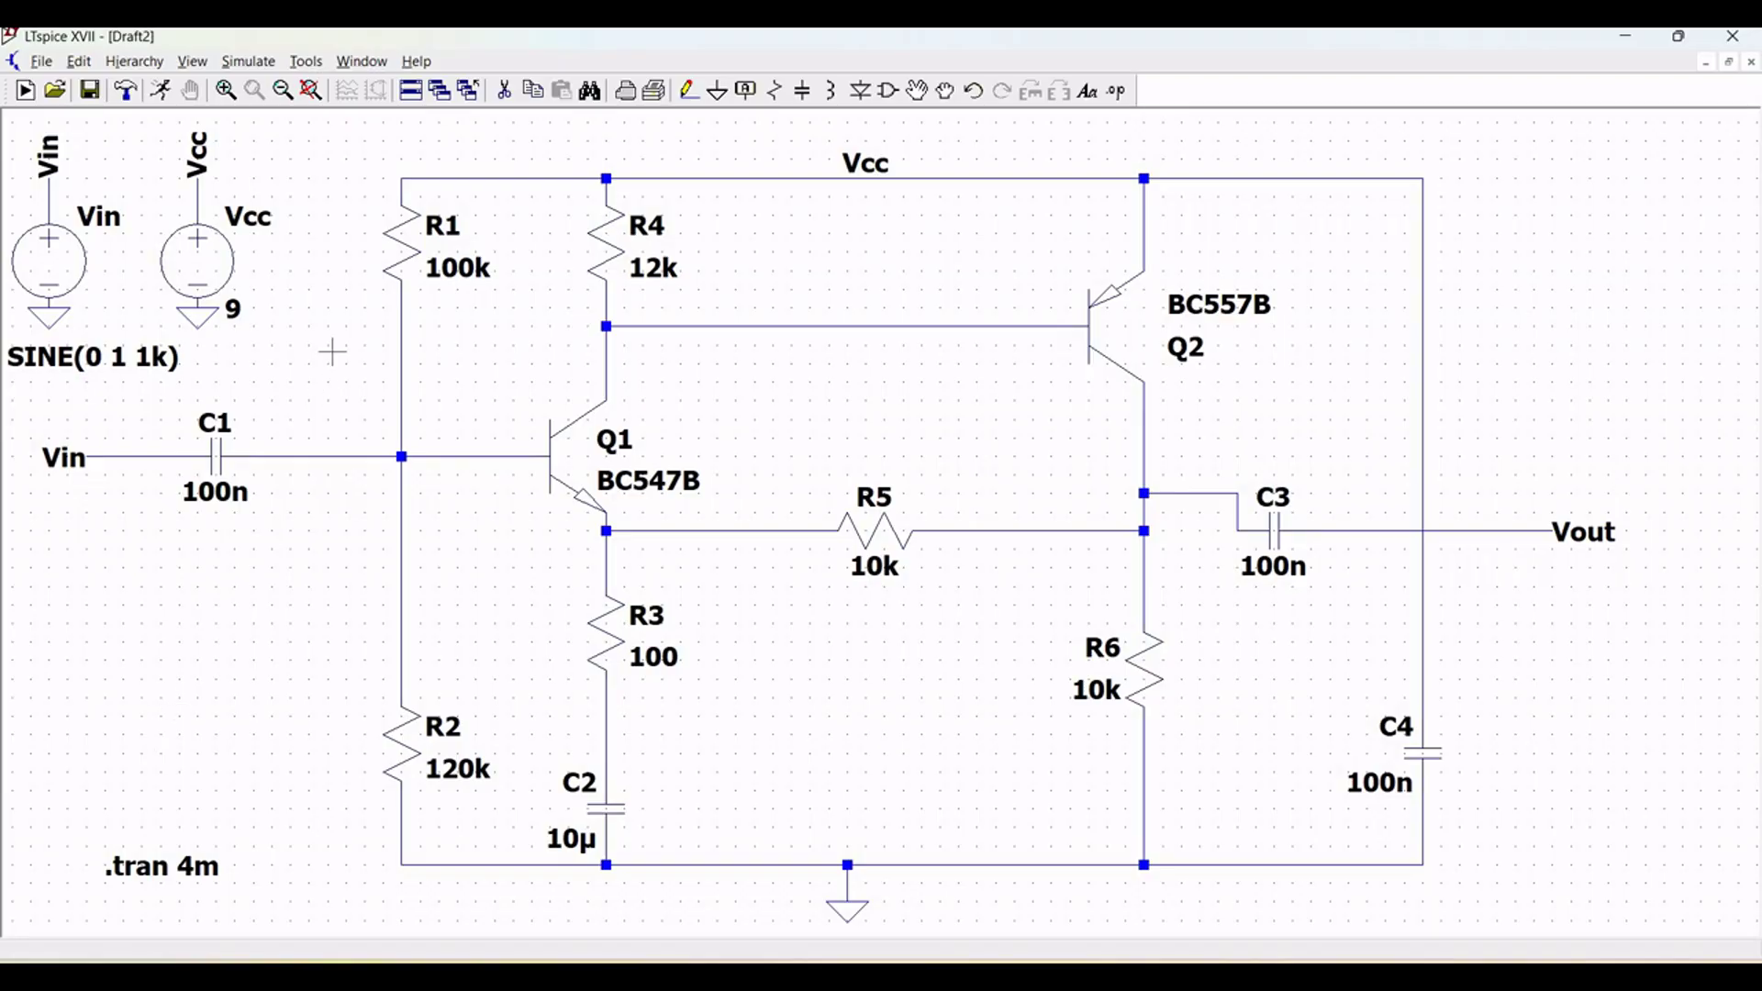
# Run the transient simulation and plot the voltage of the Vin net at C1's input wire
pyautogui.click(160, 90)
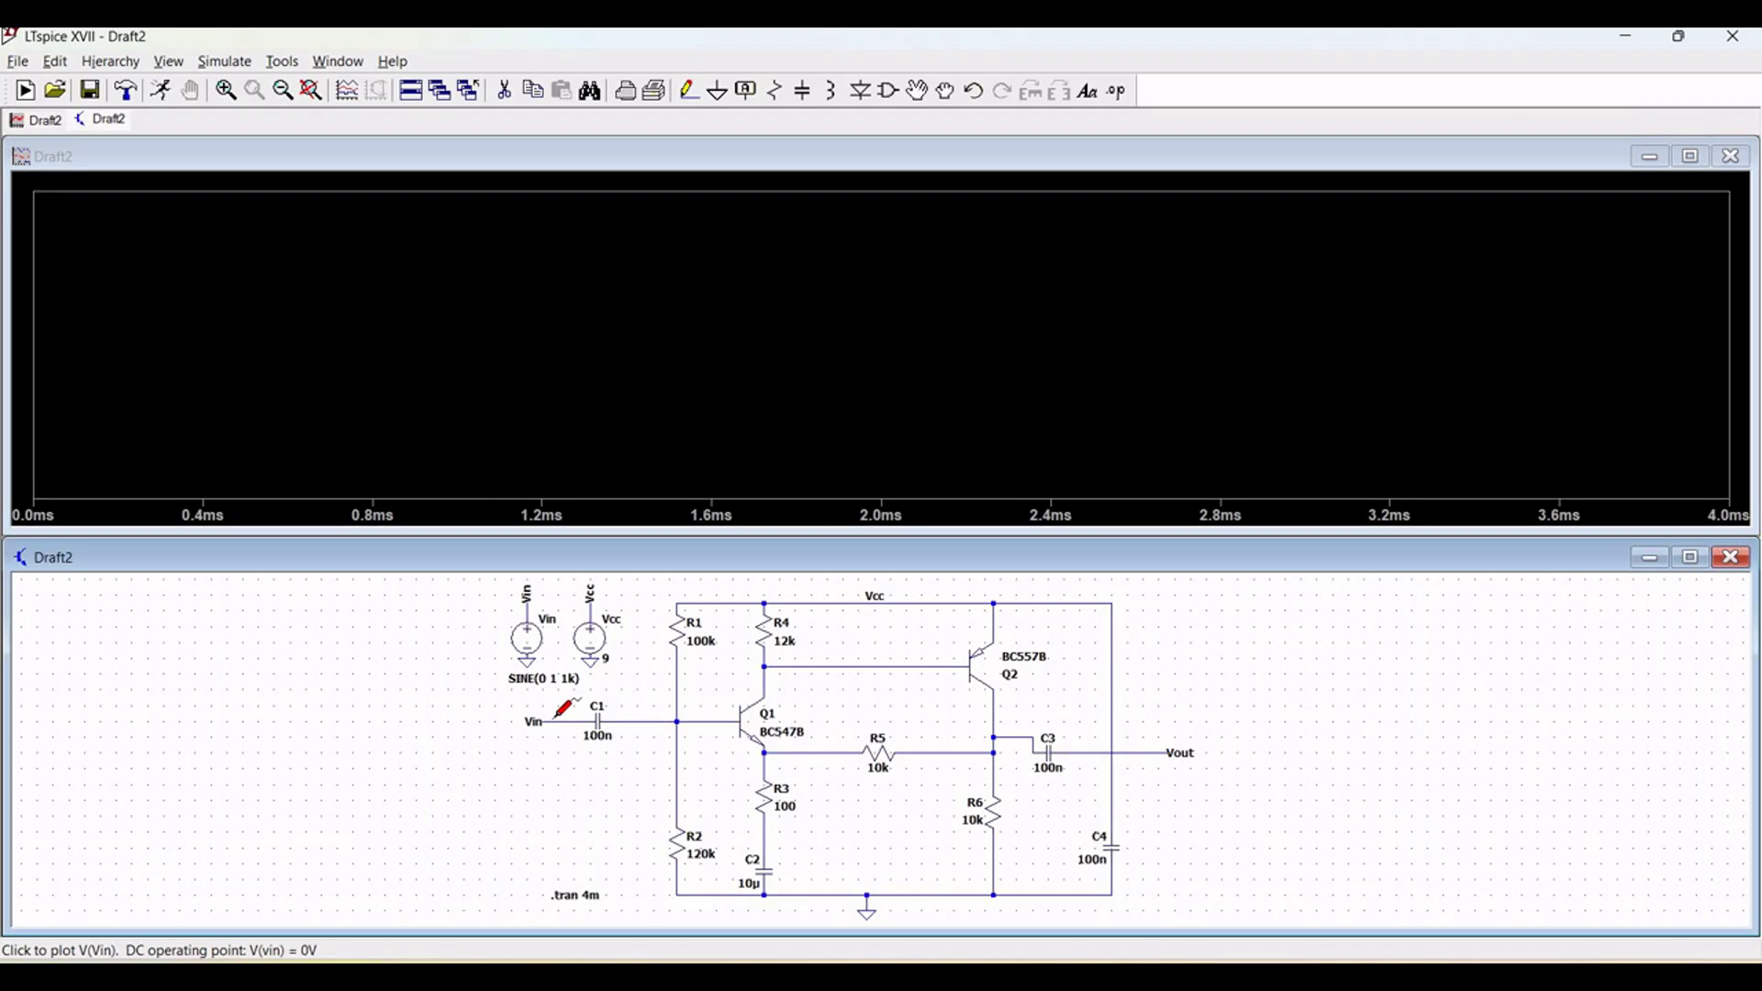
pyautogui.click(555, 715)
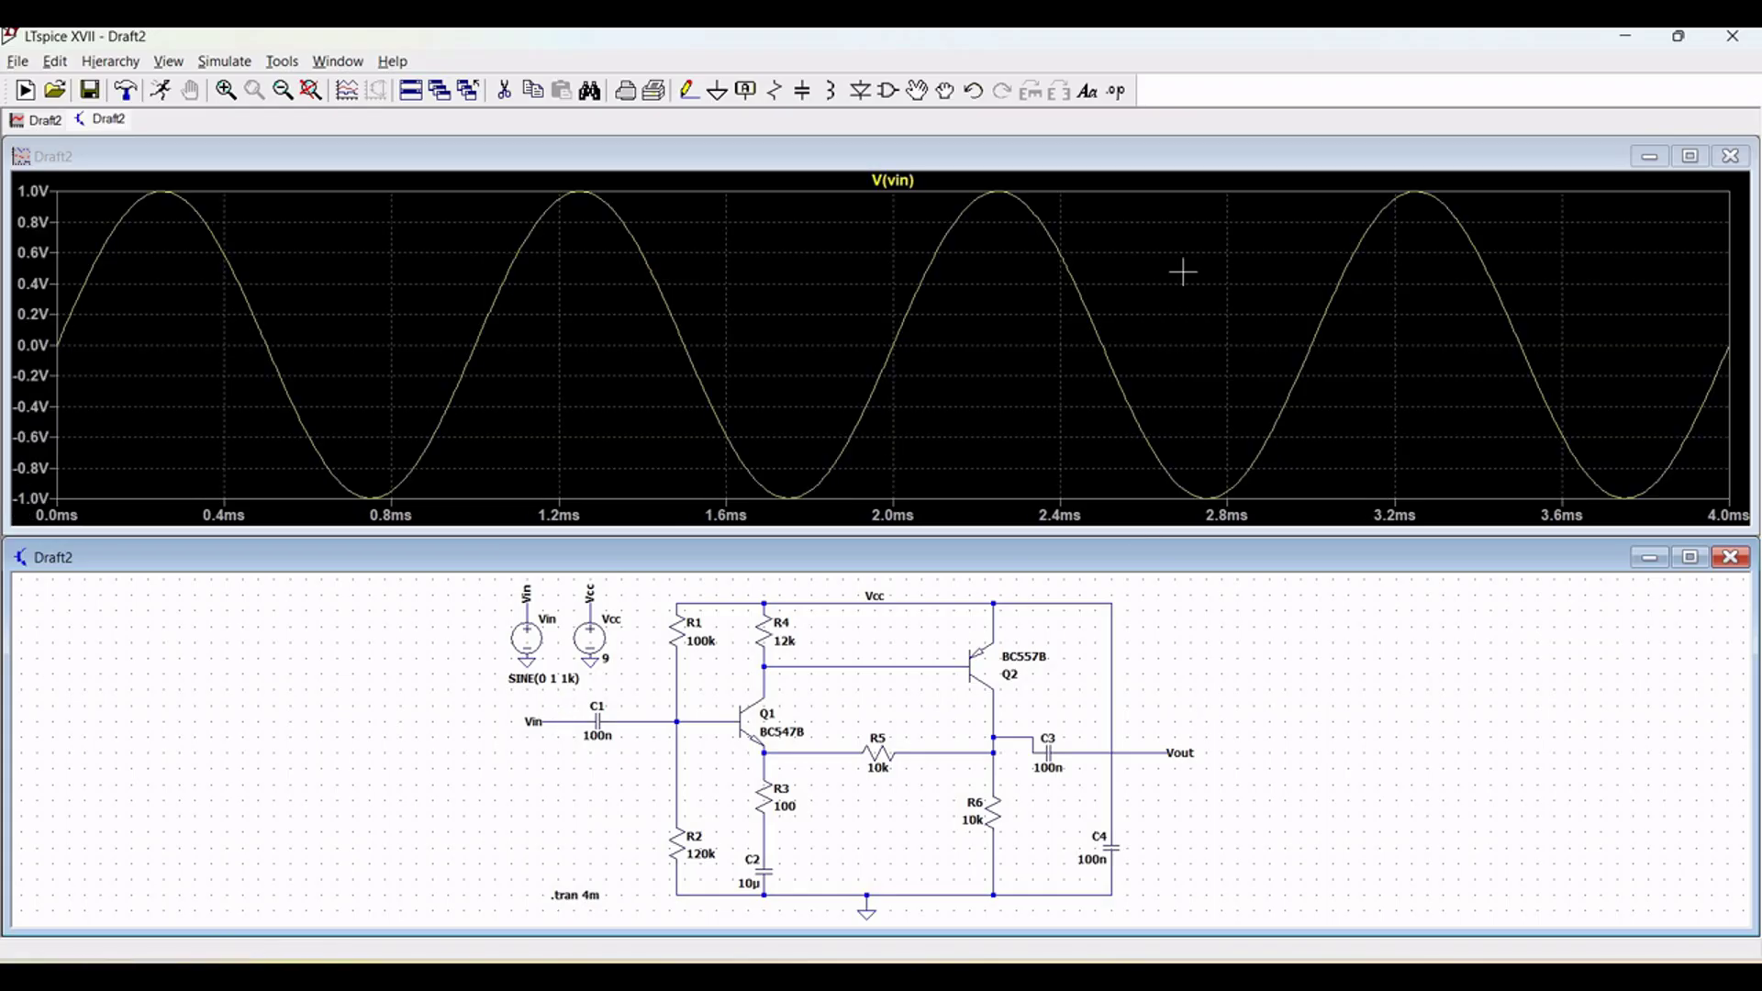
# Add a second plot pane to the waveform window and plot the Vout net voltage in it
pyautogui.rightClick(1185, 273)
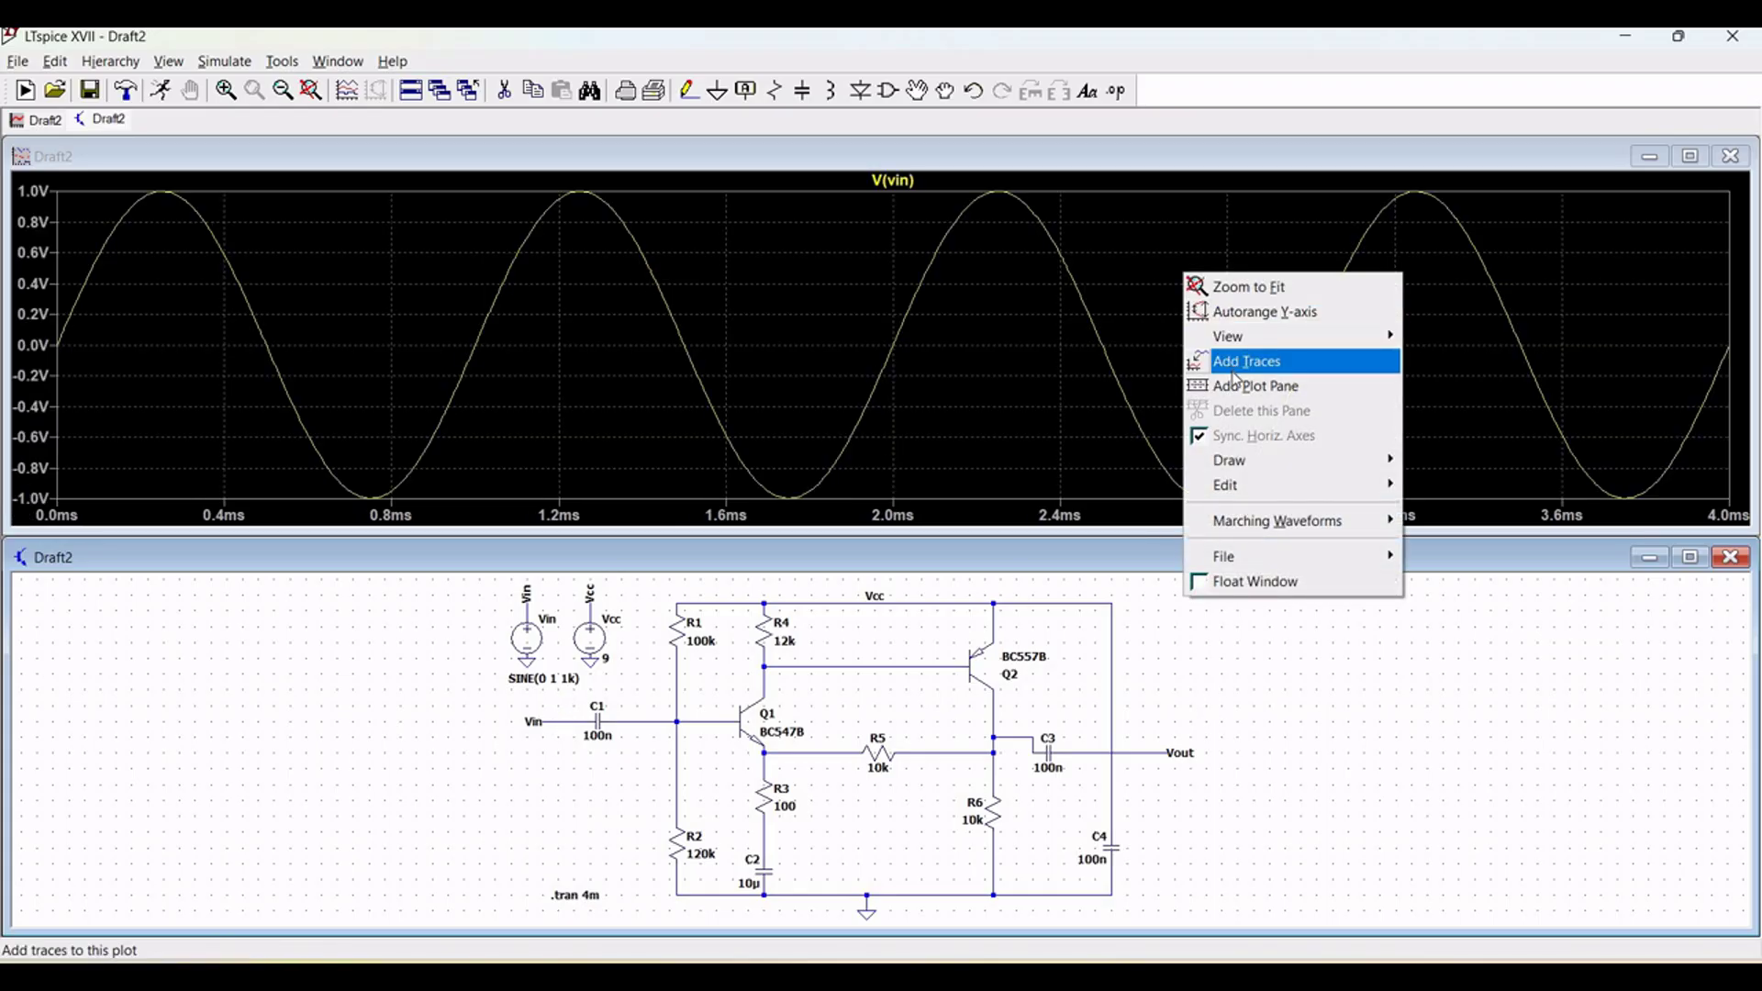
pyautogui.click(1243, 386)
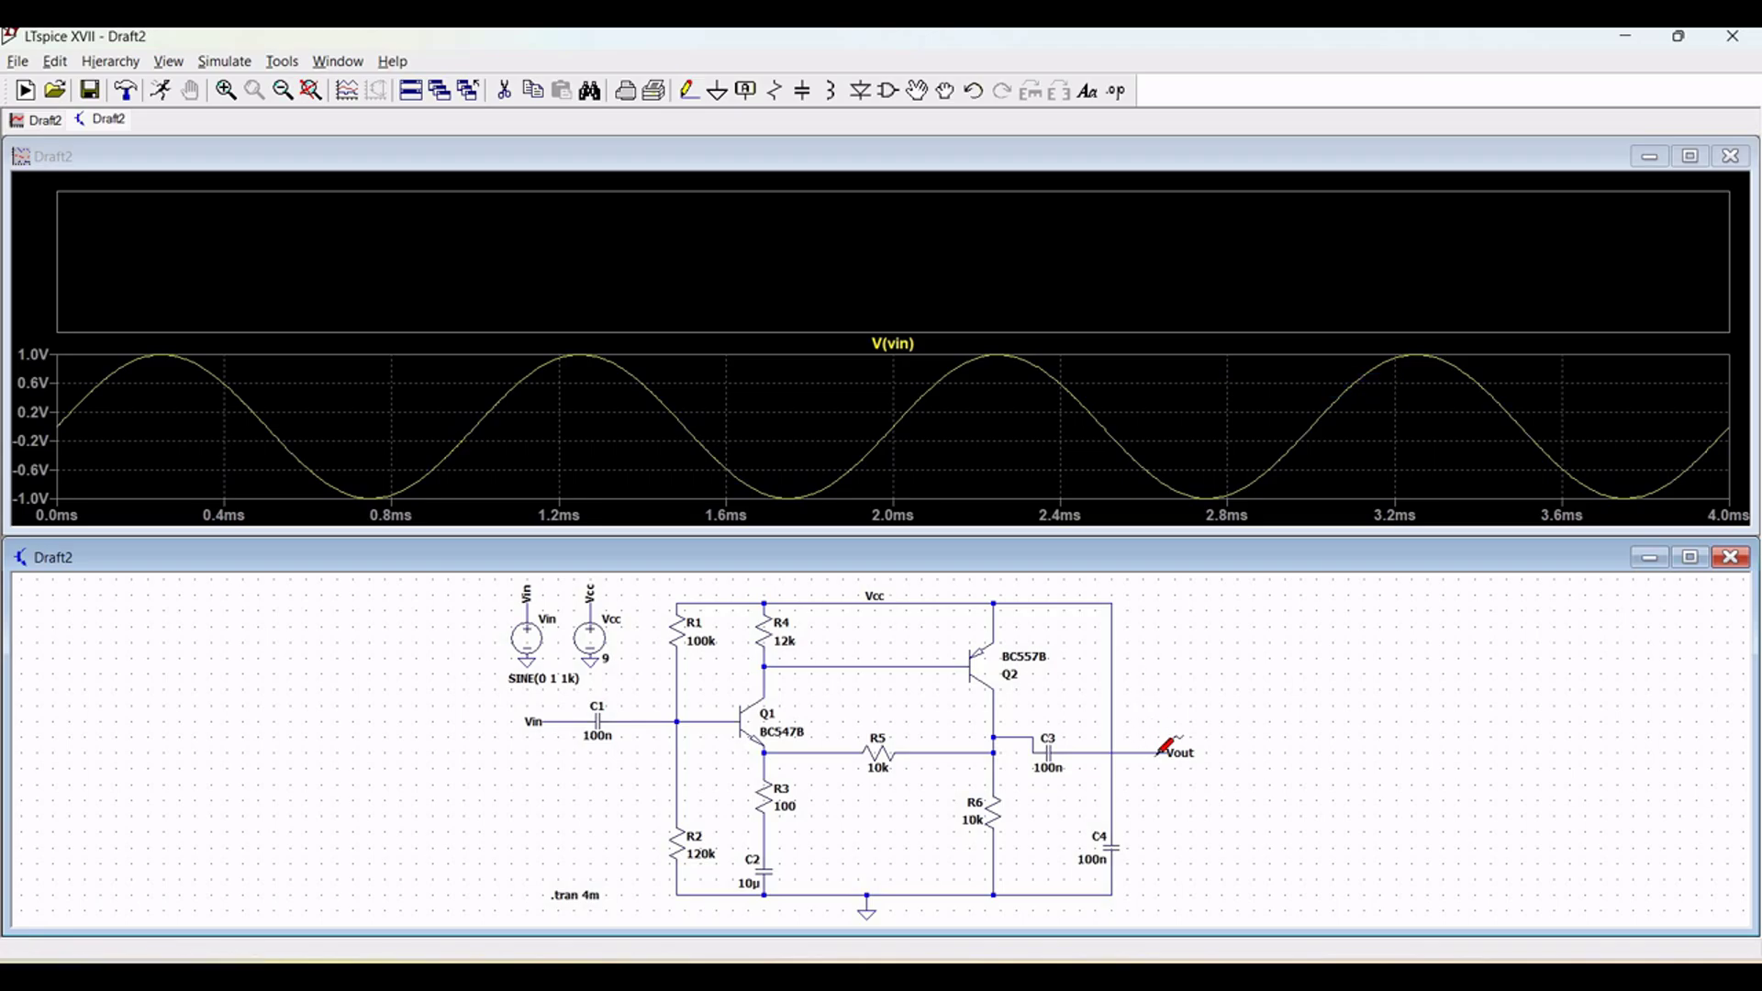
pyautogui.click(1166, 745)
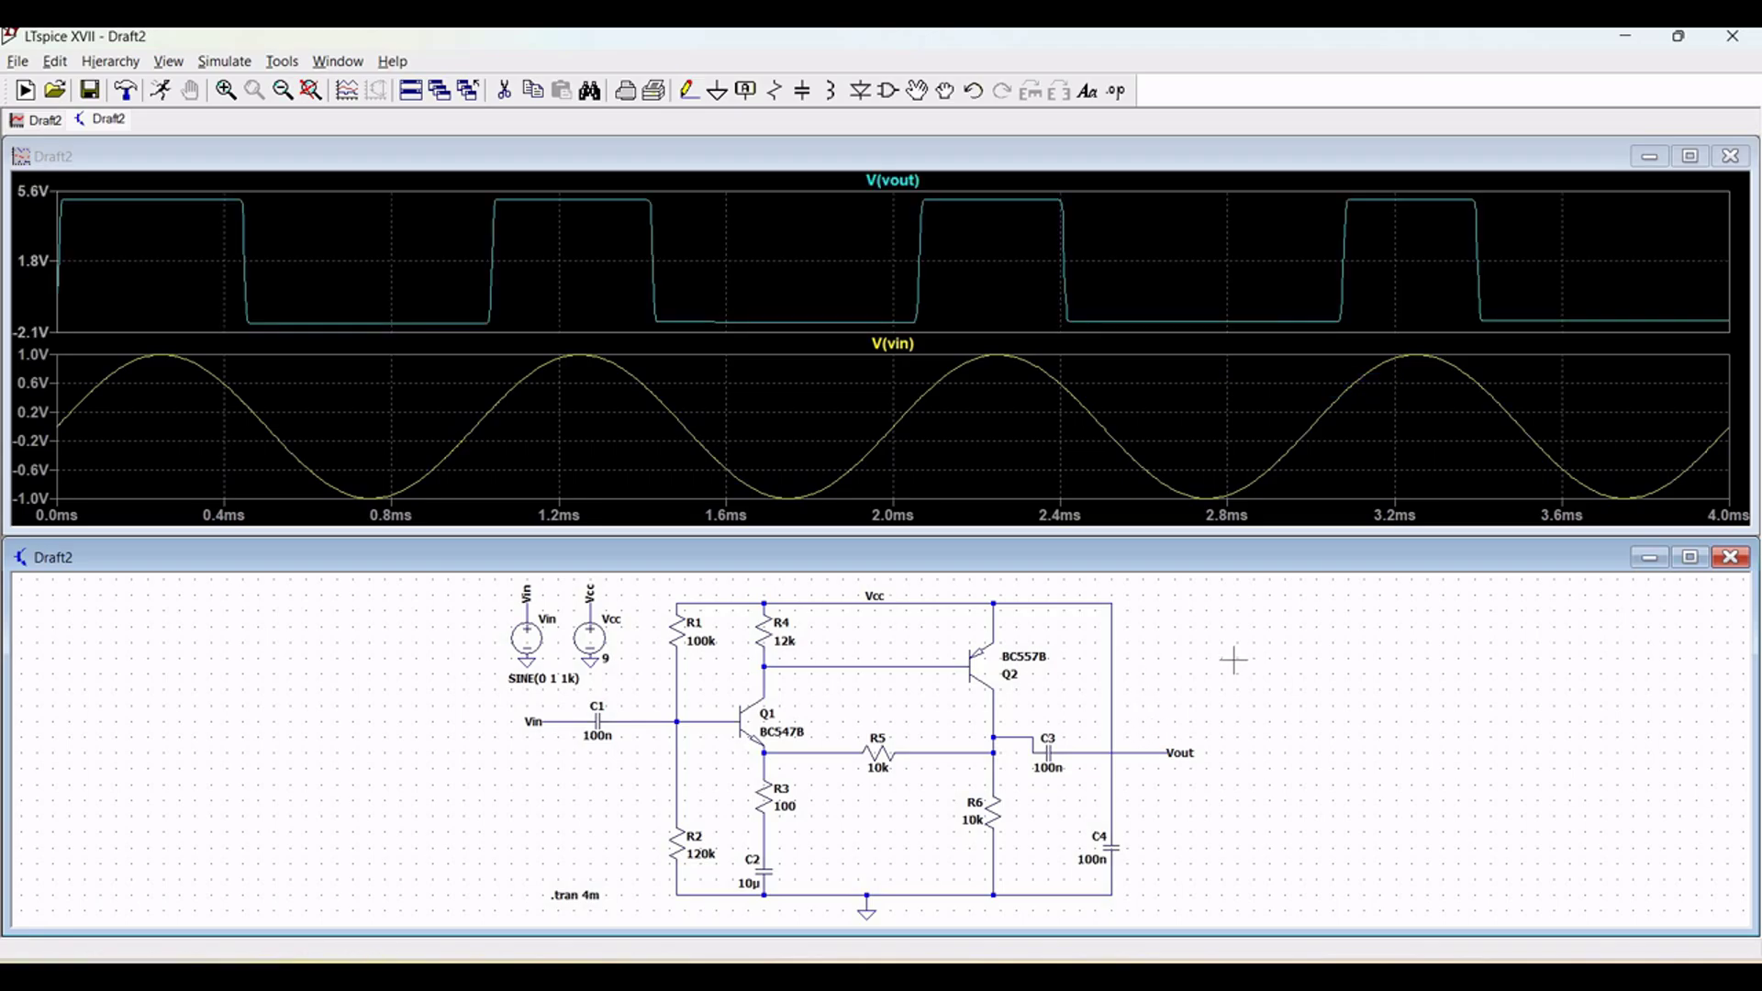